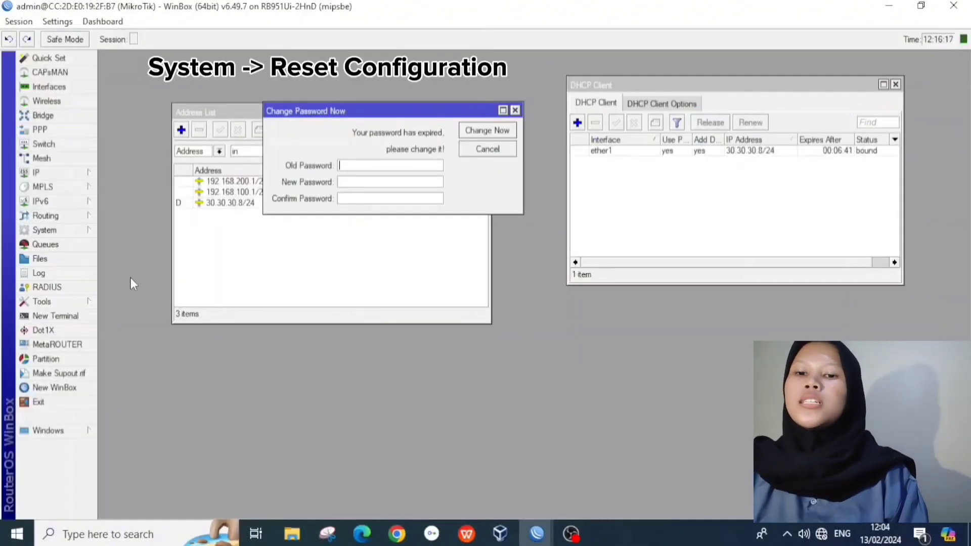
Step: Reset the router configuration with No Default Configuration and confirm the reboot
click(56, 232)
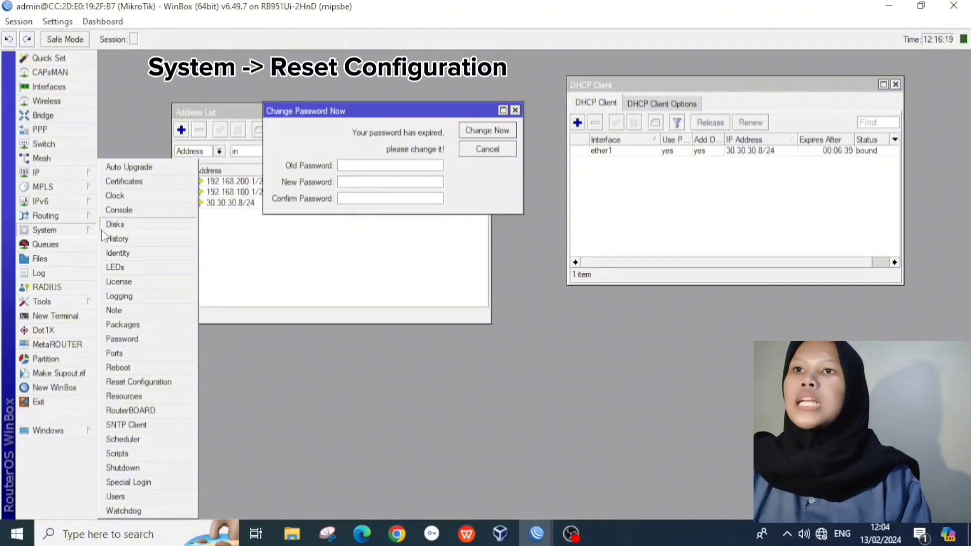
click(143, 384)
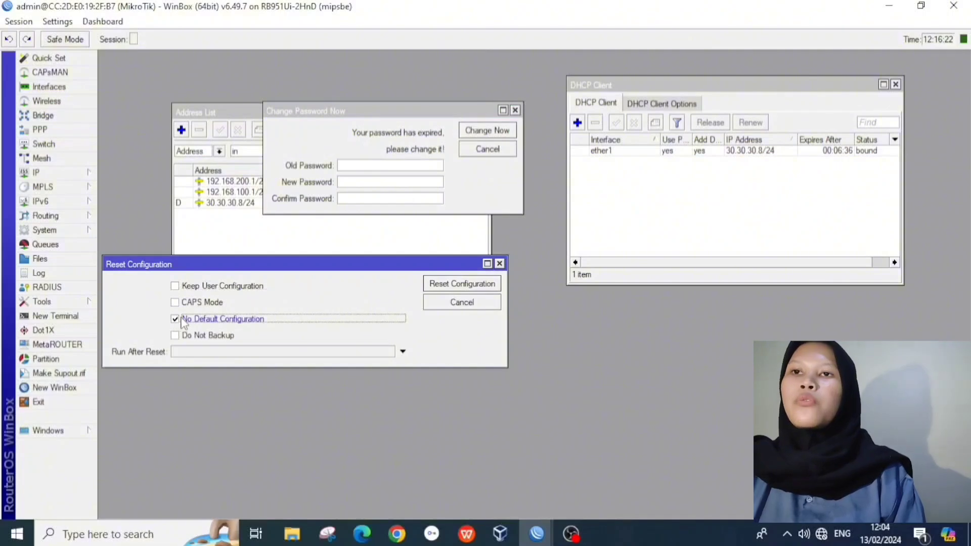
click(456, 290)
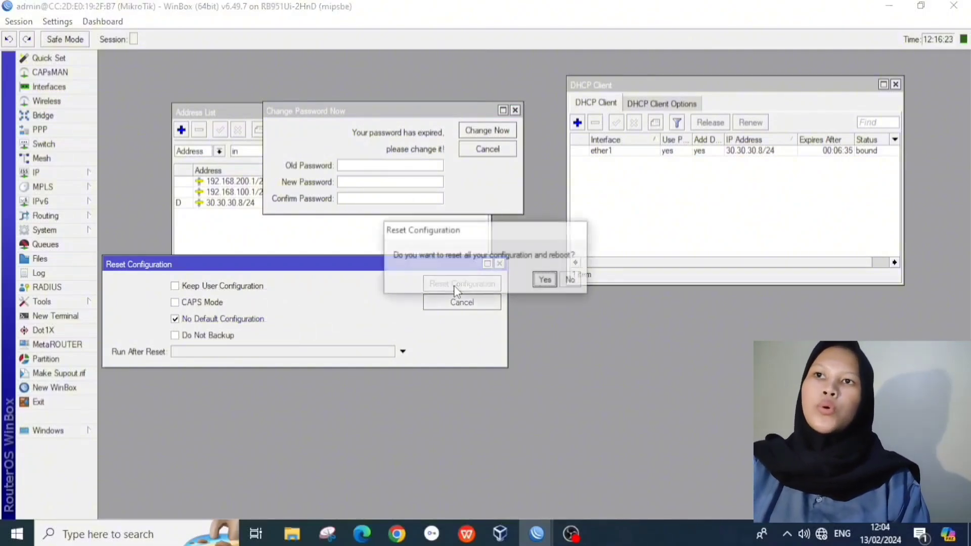
click(546, 280)
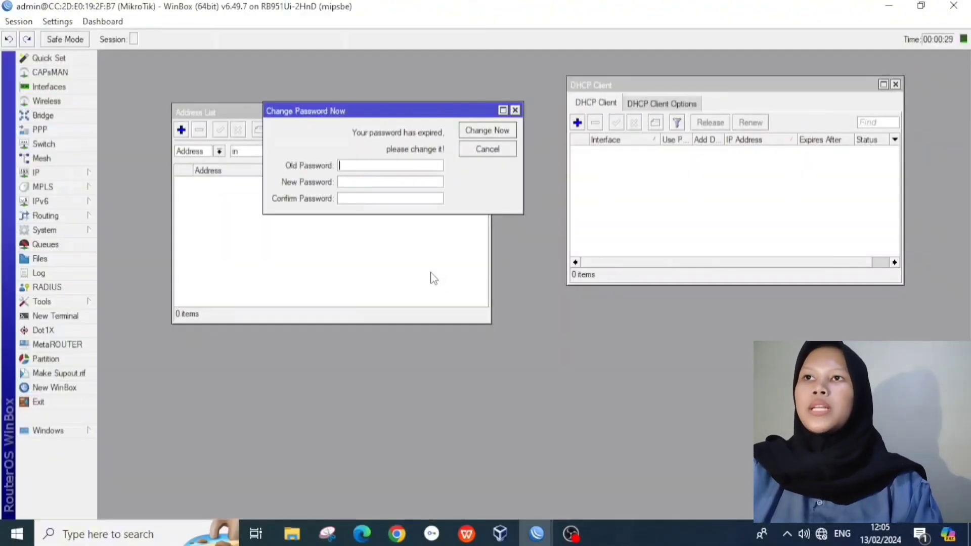
Step: Cancel the expired-password prompt and close the Address List and DHCP Client windows
click(485, 128)
click(483, 112)
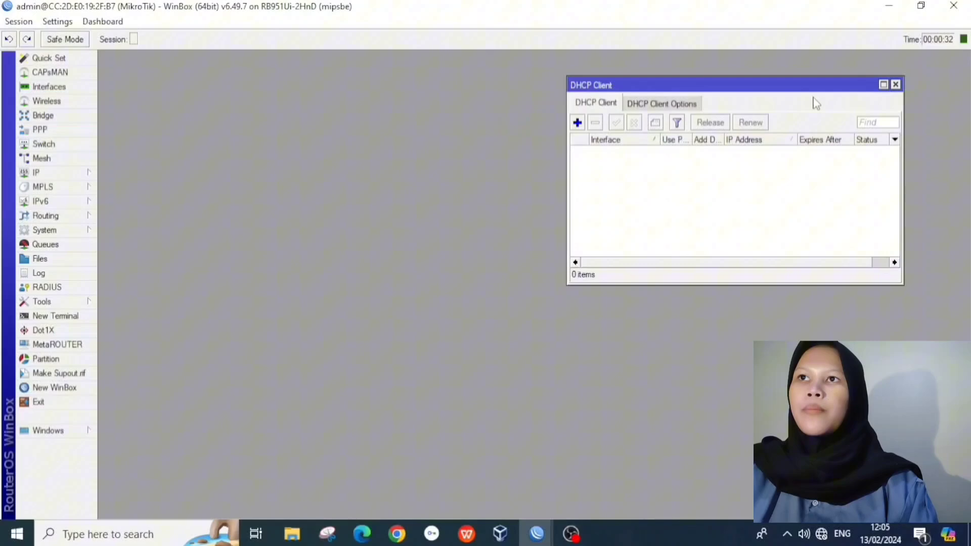
click(896, 85)
Step: Set the router identity to 'Router'
click(62, 230)
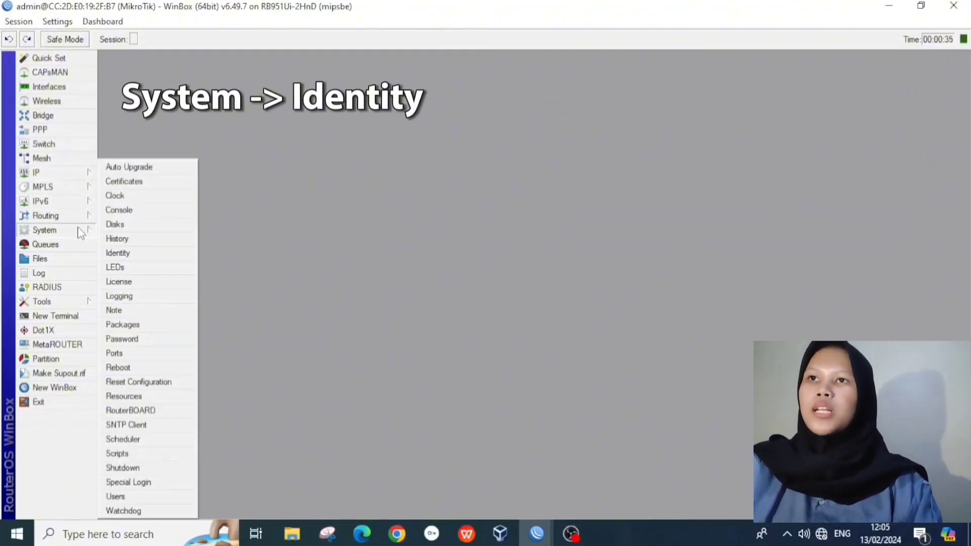
click(119, 252)
key(BackSpace)
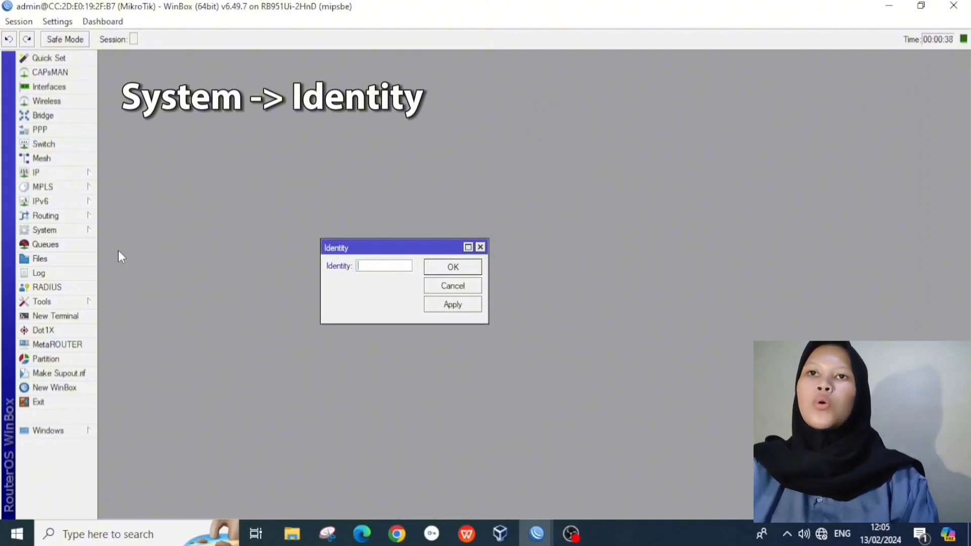
text(Router)
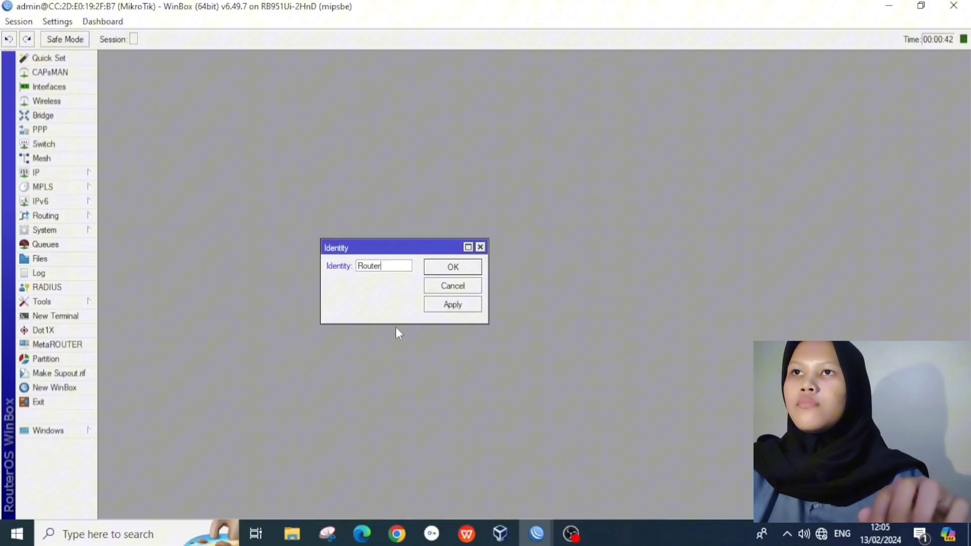
click(439, 304)
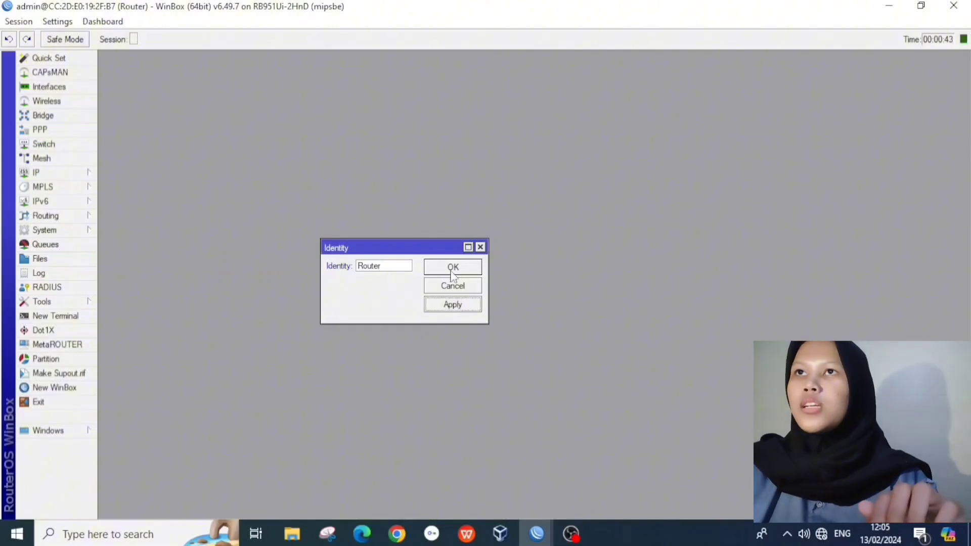
click(451, 266)
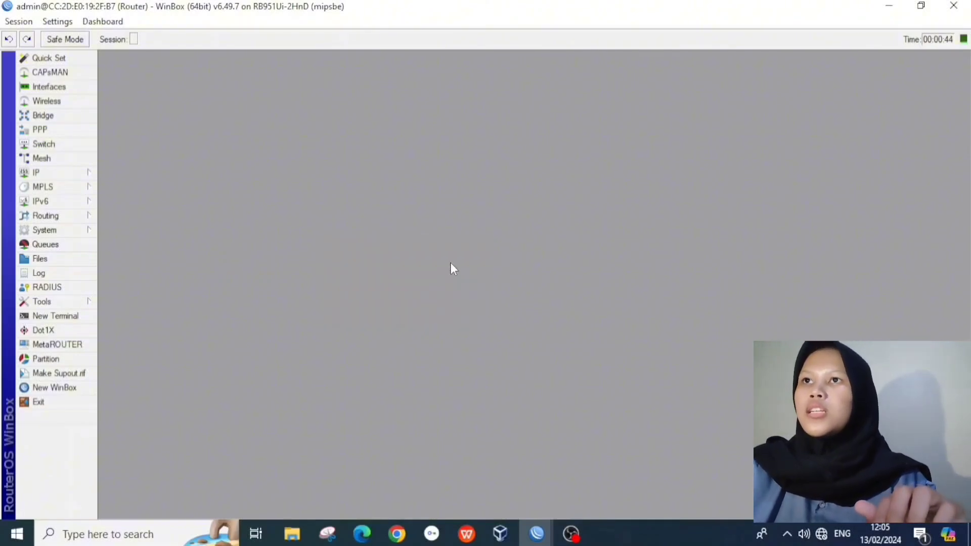
Step: Add a DHCP client on interface ether1 with default settings
click(65, 172)
click(126, 209)
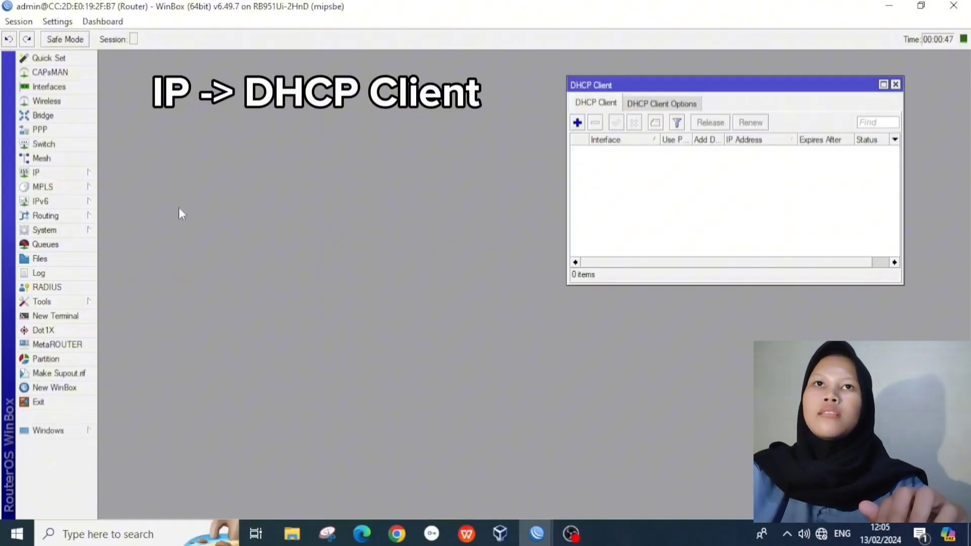
click(579, 124)
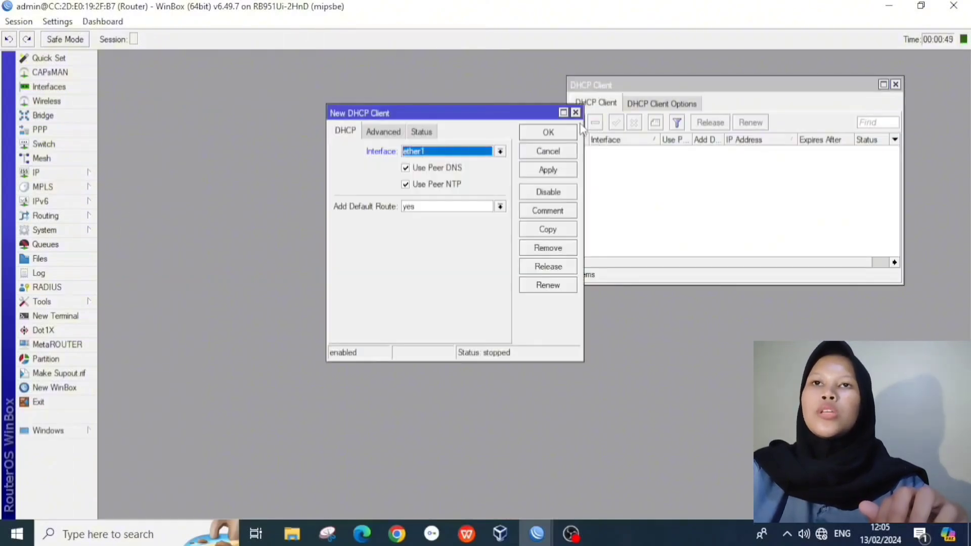
click(549, 170)
click(546, 133)
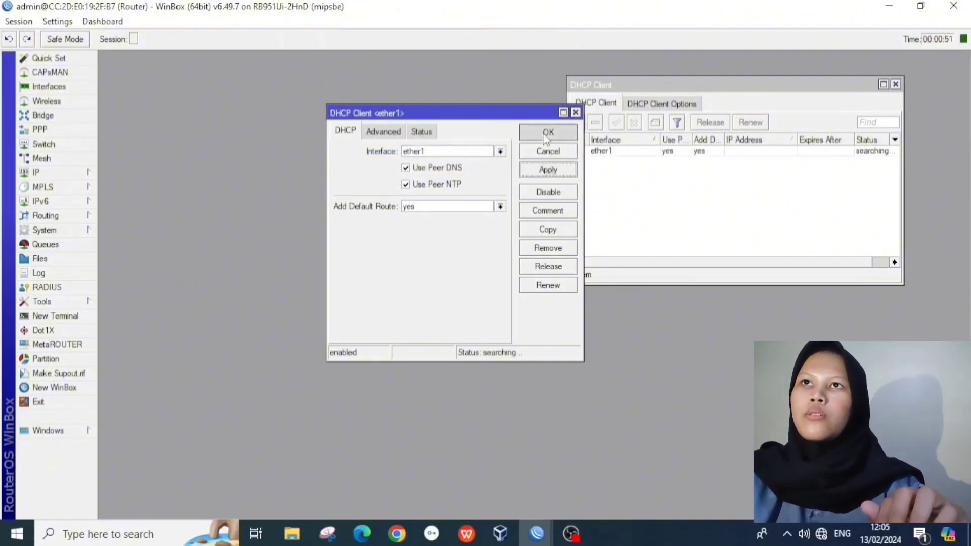
Step: Add the IP address 192.168.100.1/25 on interface ether2
click(74, 174)
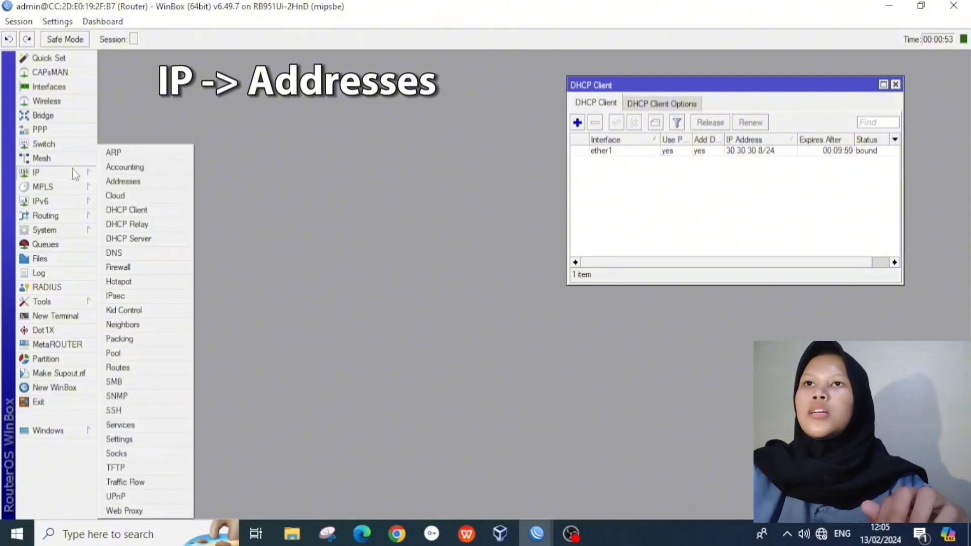
click(133, 183)
click(181, 130)
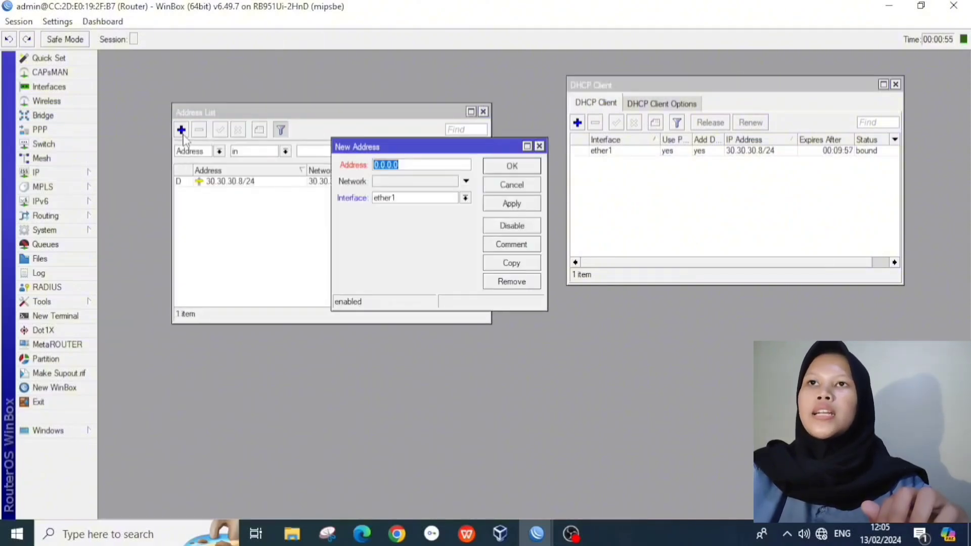
key(BackSpace)
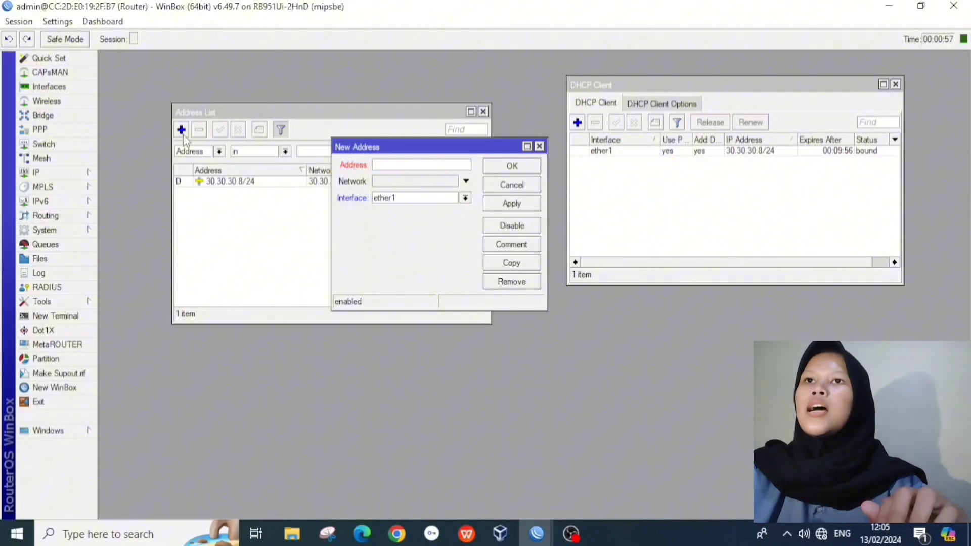
text(192)
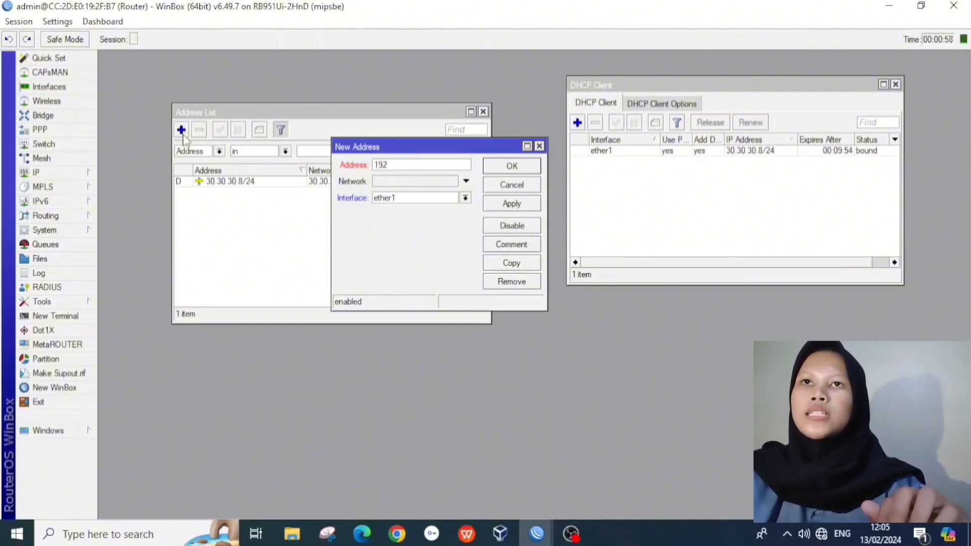
text(.16)
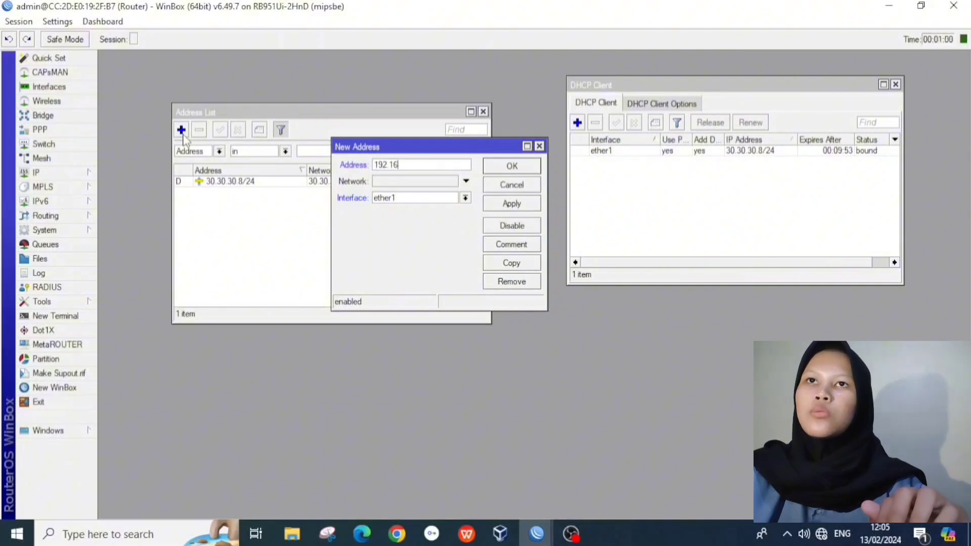
text(8.100)
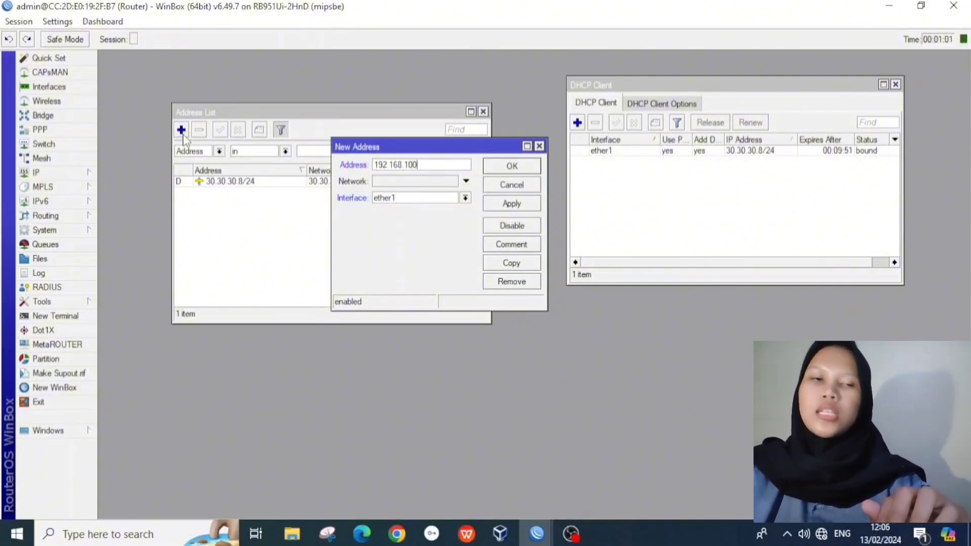
text(.1/2)
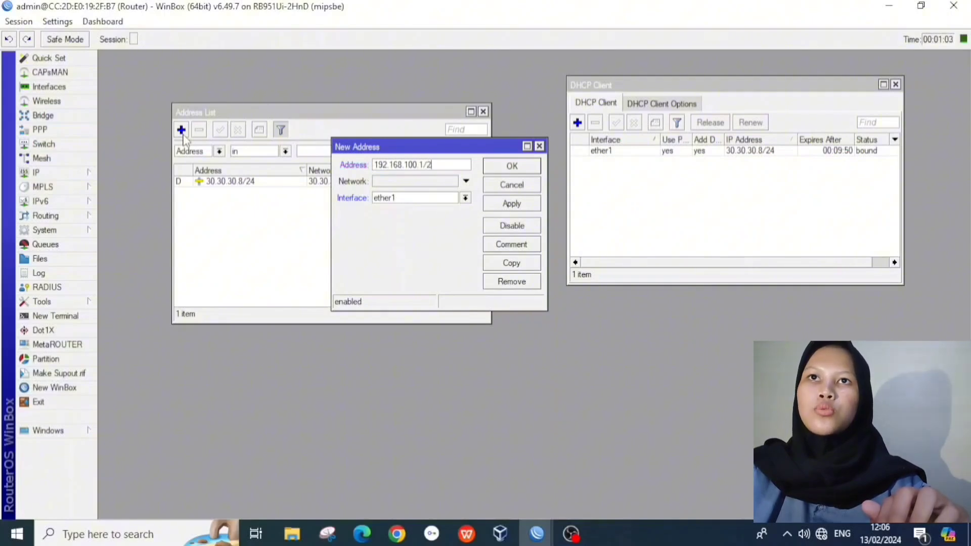
text(5)
click(405, 198)
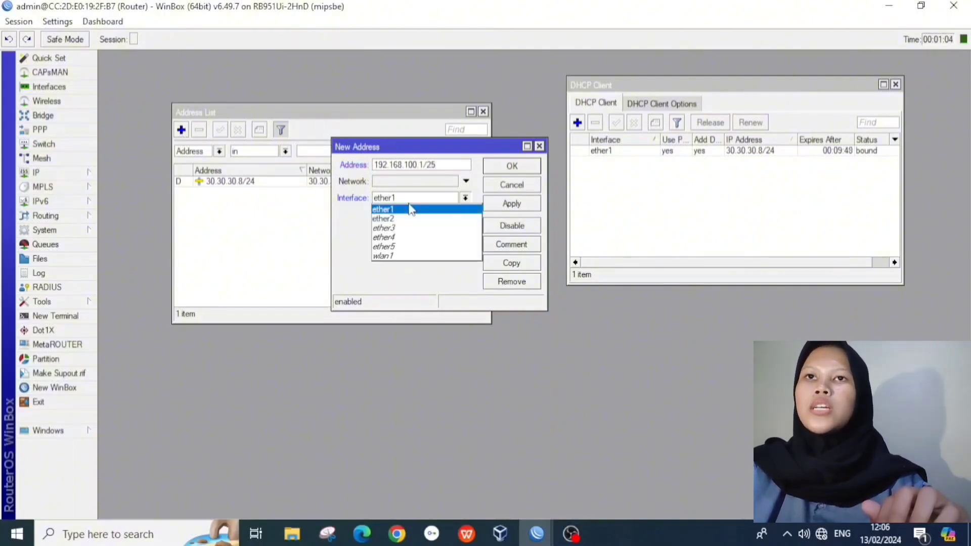
click(412, 219)
click(509, 206)
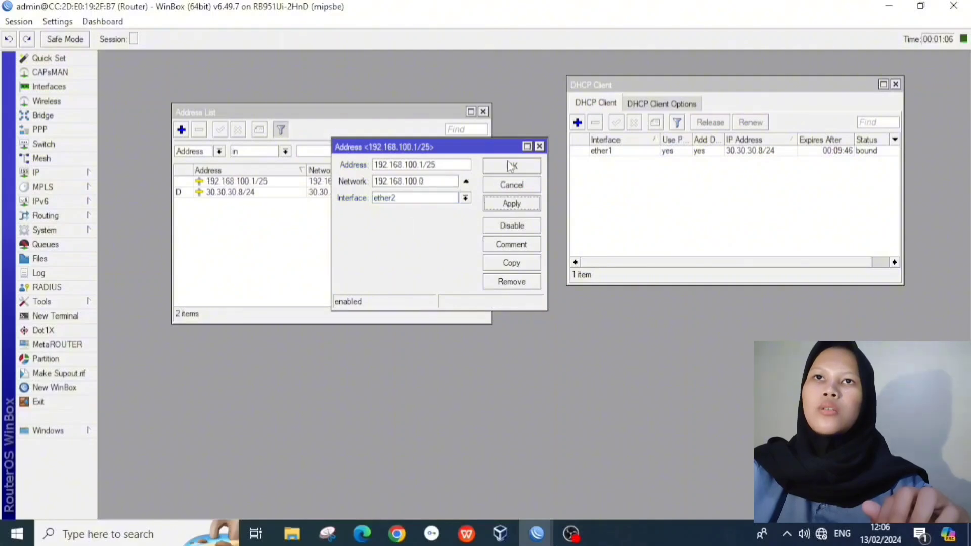
click(507, 167)
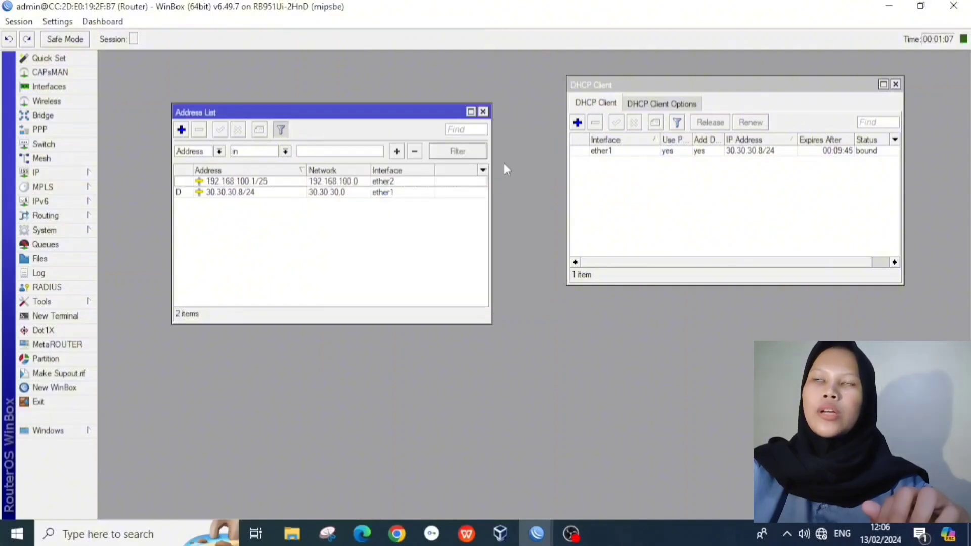
click(183, 132)
Step: Enter 192.168.200.1/24 for the new address on interface ether3 and save it
key(BackSpace)
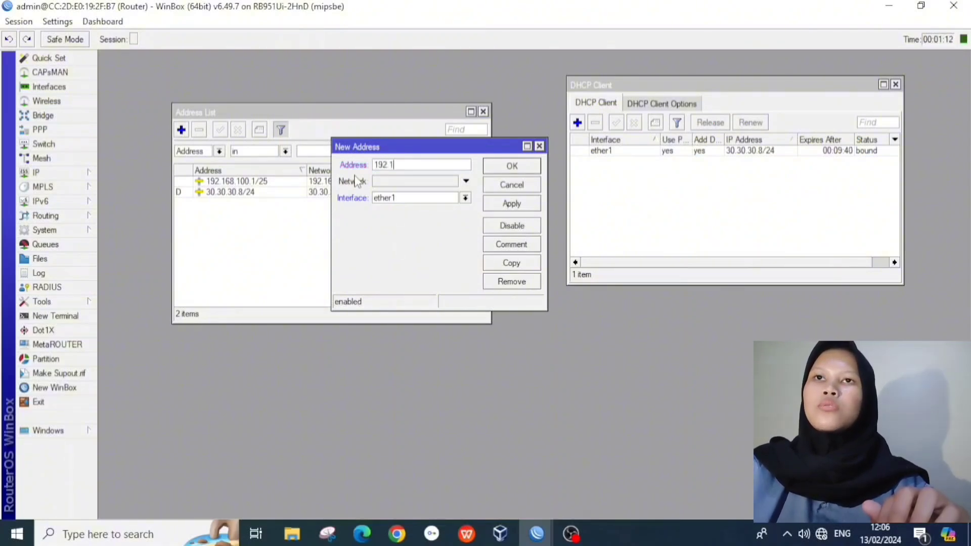
text(192.168.200.1)
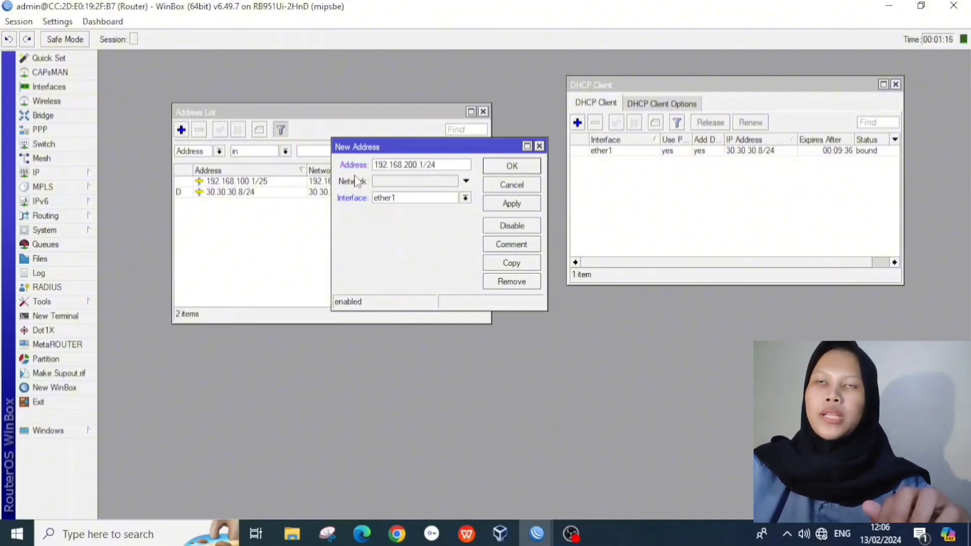
text(/24)
click(380, 198)
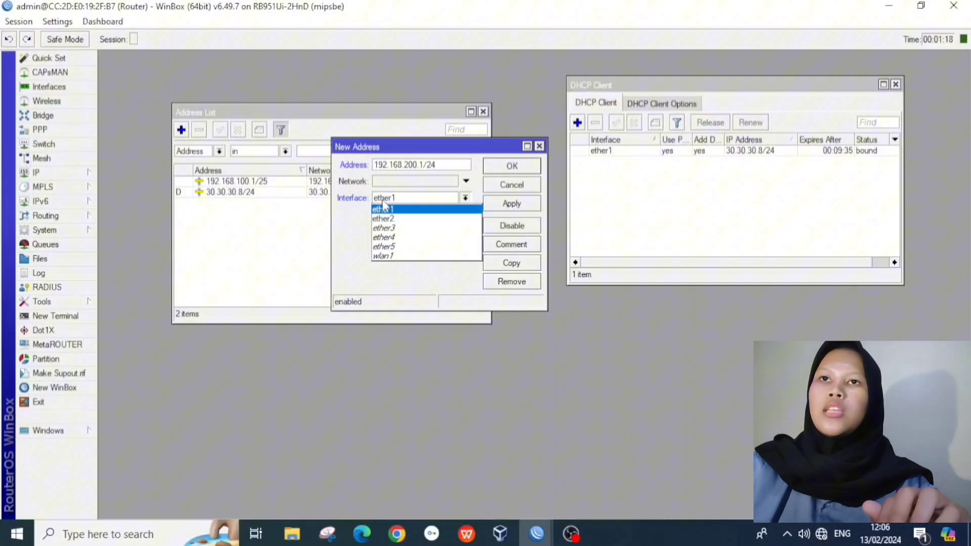
click(393, 229)
click(502, 204)
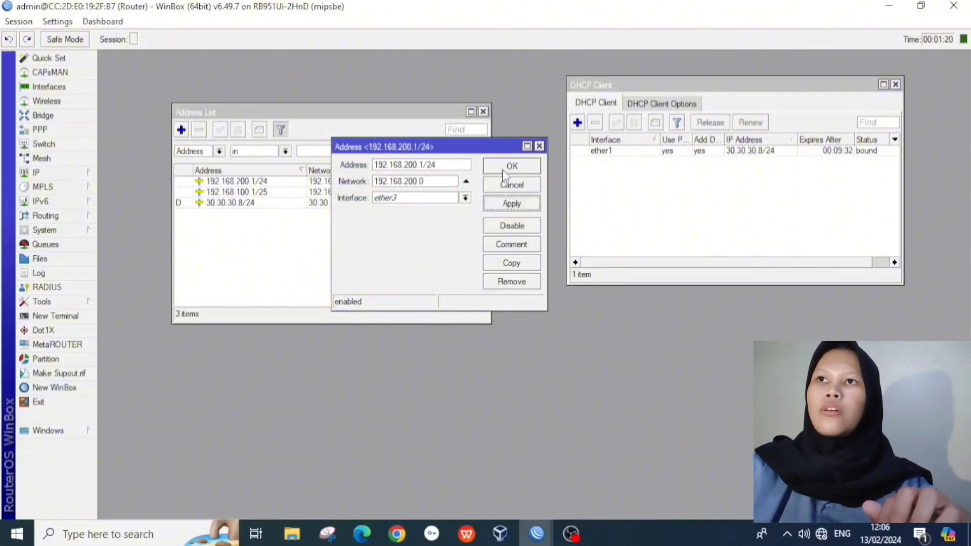
click(503, 170)
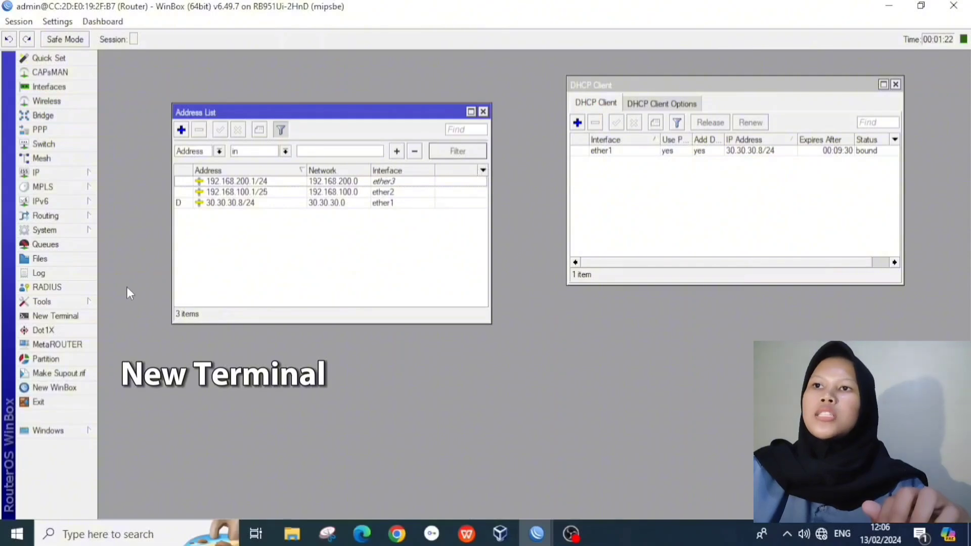
Step: Ping google.com from a router terminal, stop after five replies, and close the terminal
click(54, 317)
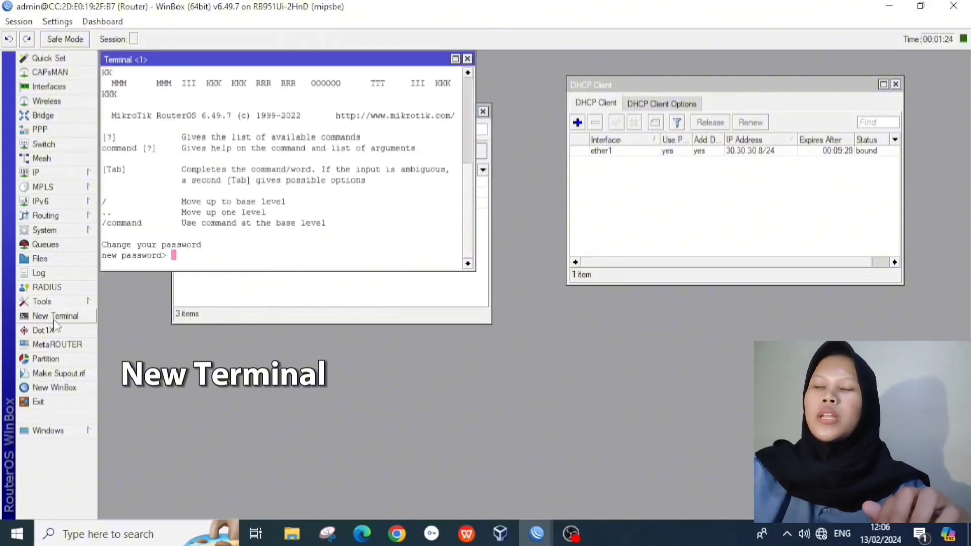
key(Return)
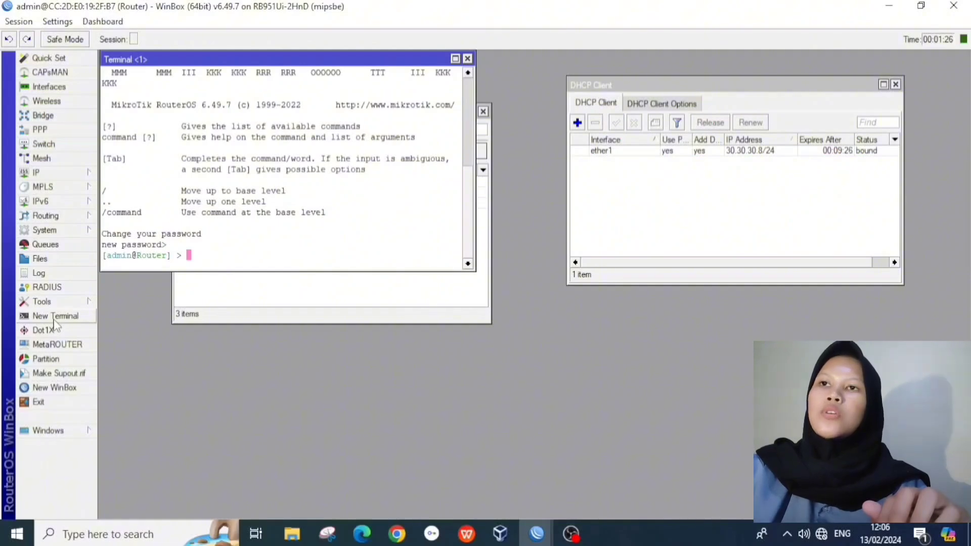
text(ping)
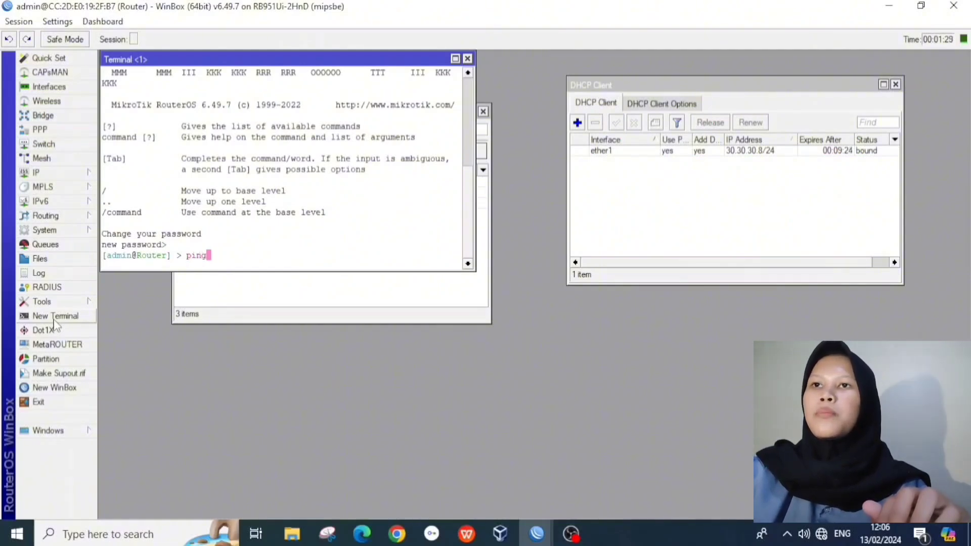
text(hoog)
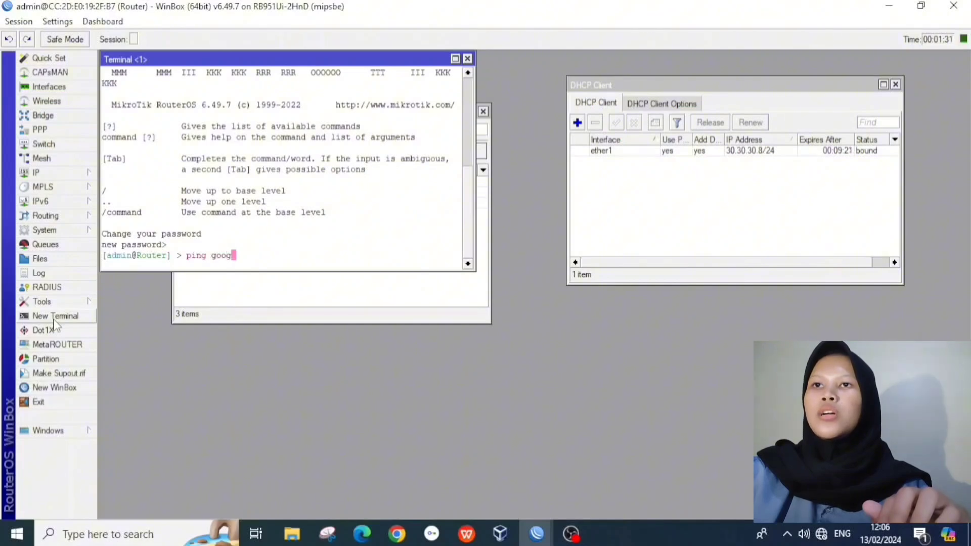
text(le.com)
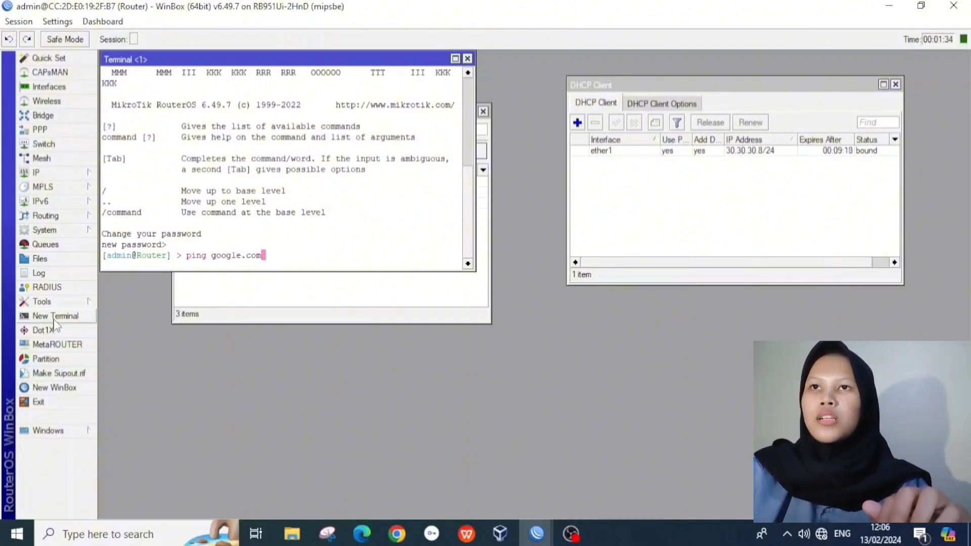
key(Return)
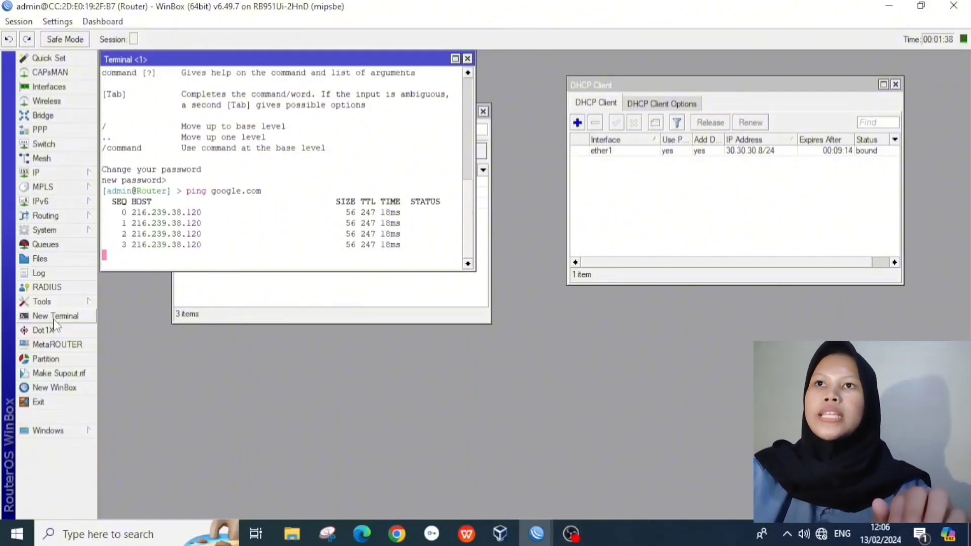
key(ctrl+c)
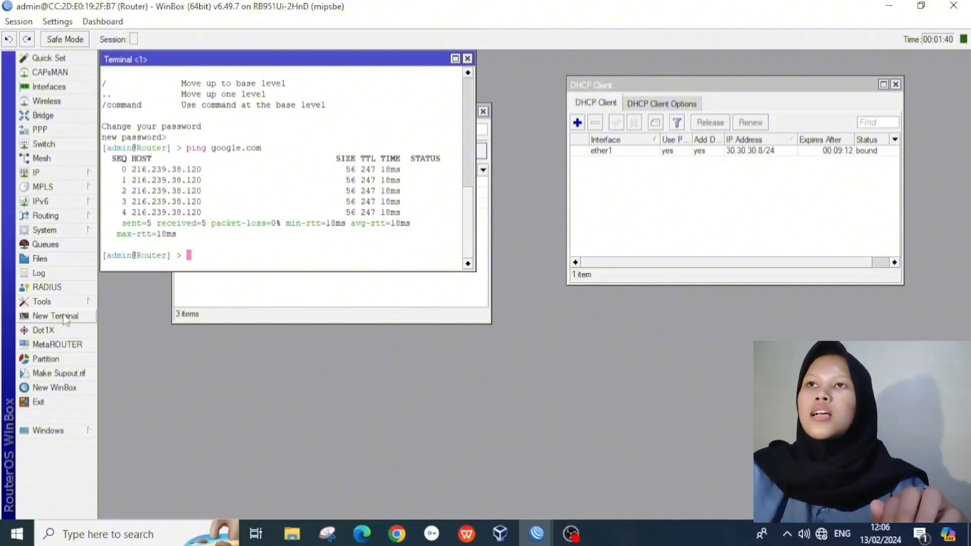
click(467, 58)
Step: Add a srcnat NAT rule with out-interface ether1 and action masquerade
click(483, 111)
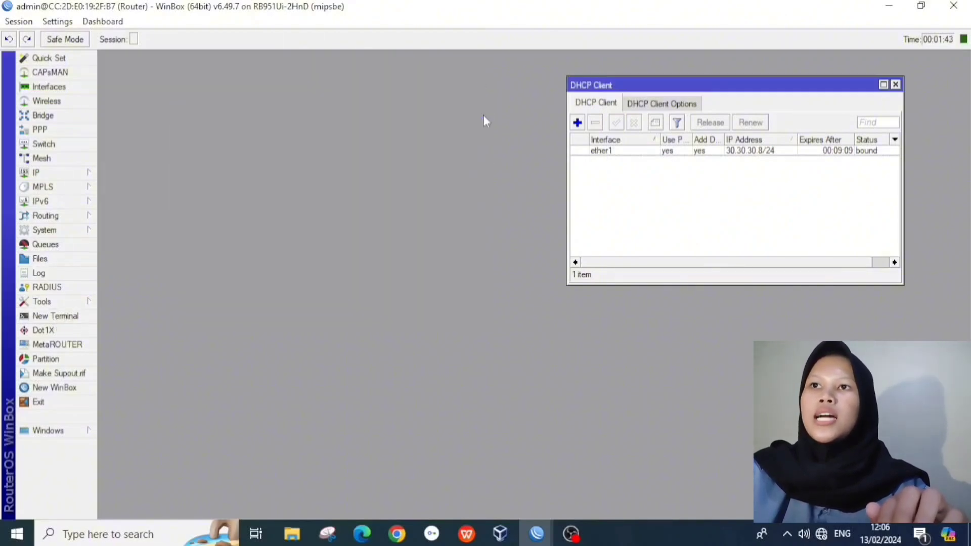
click(896, 84)
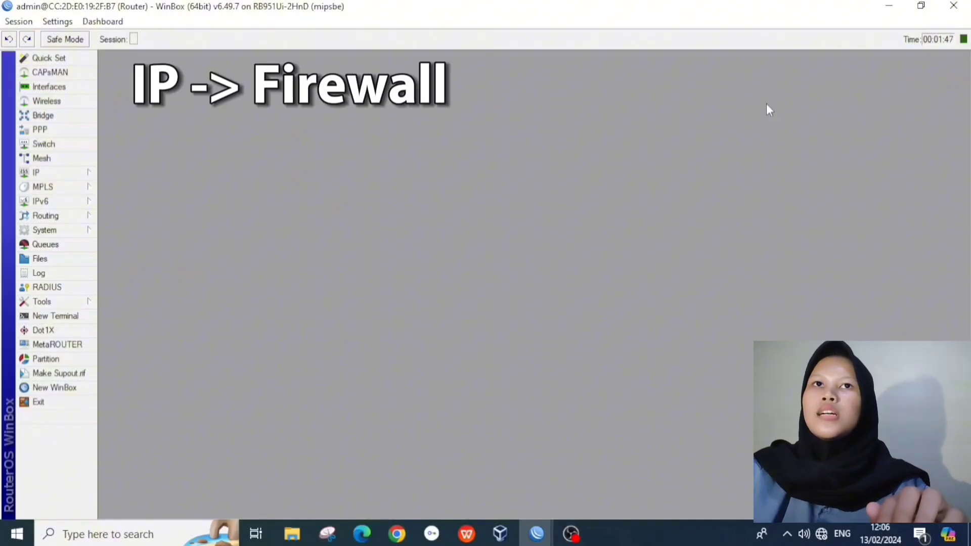
click(71, 172)
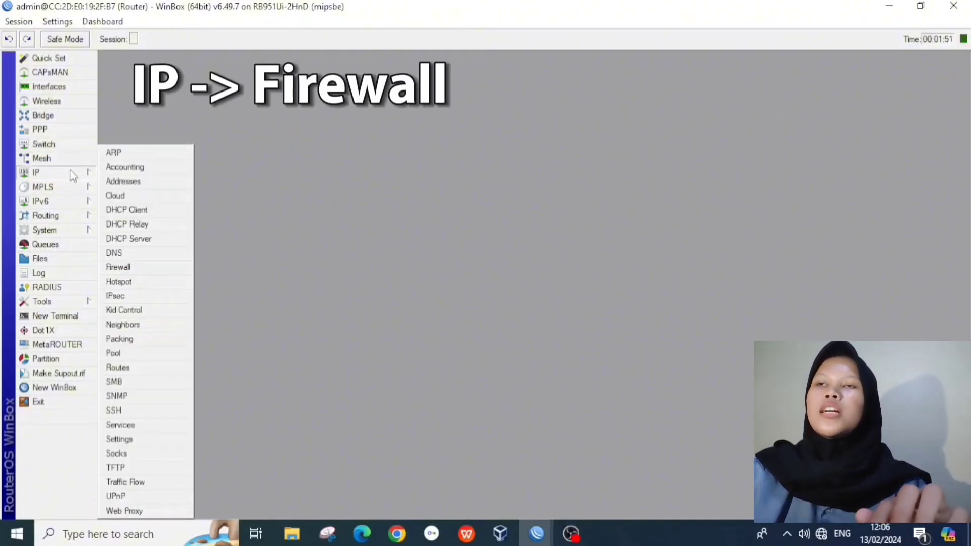
click(118, 269)
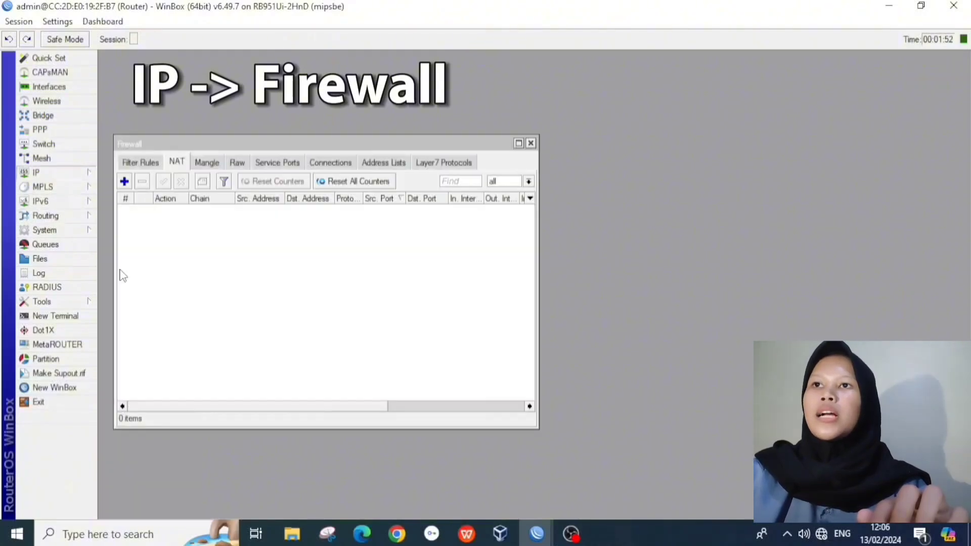
click(124, 182)
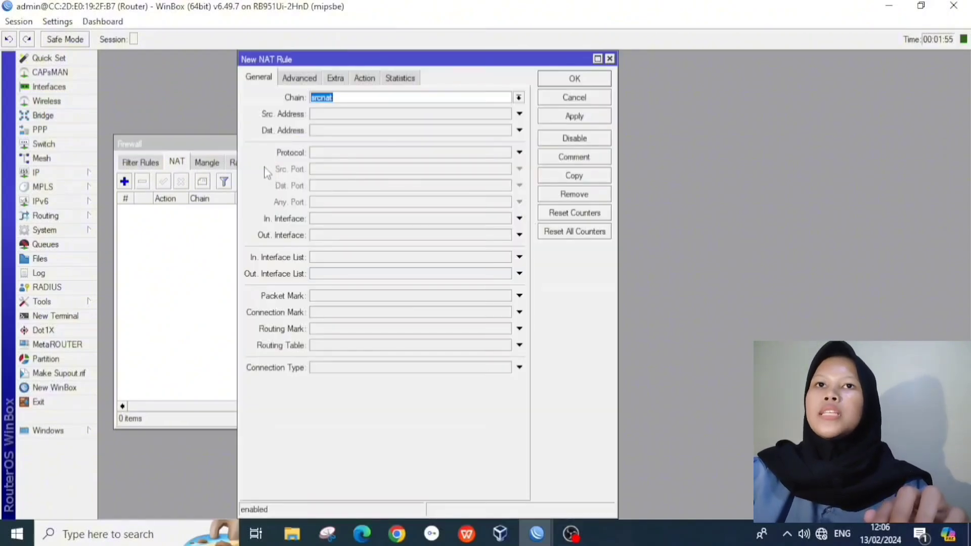
click(519, 236)
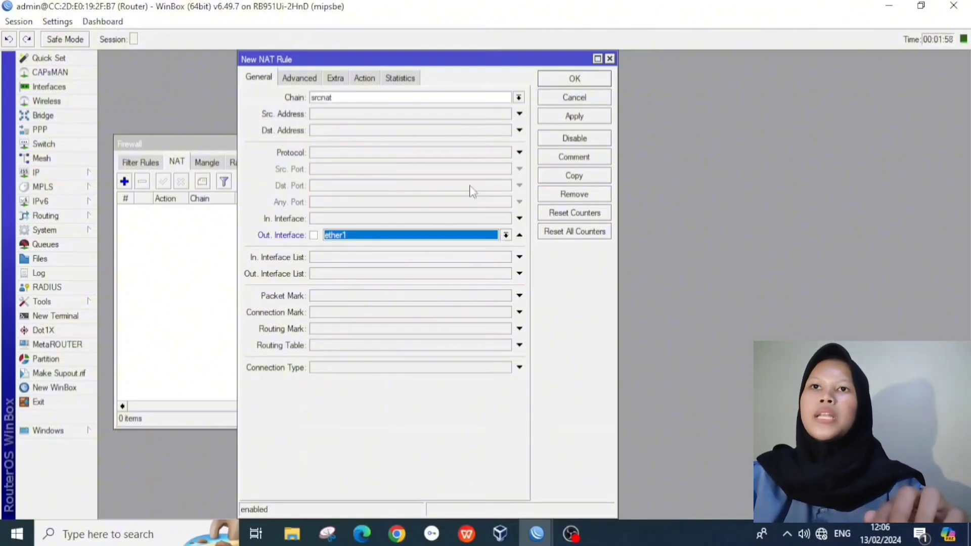
click(364, 77)
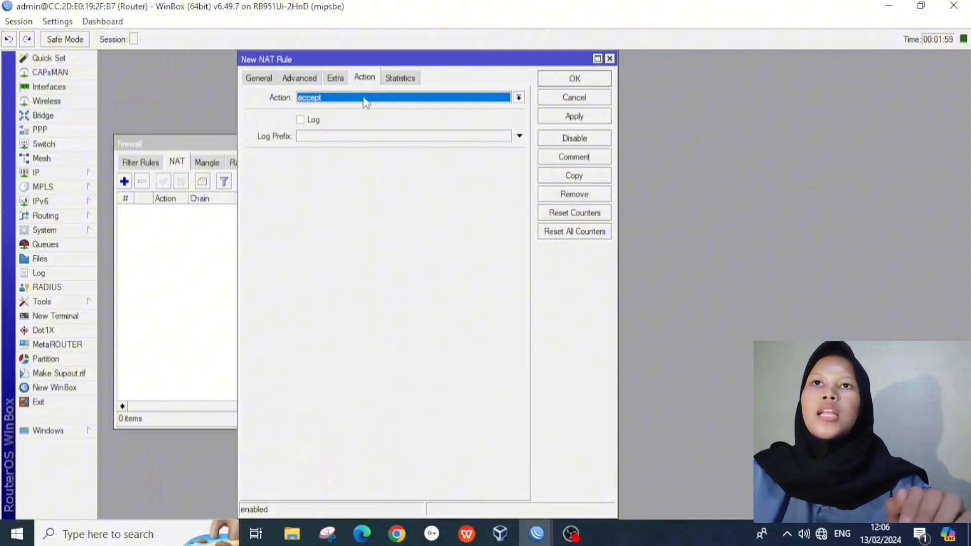
click(365, 102)
click(360, 162)
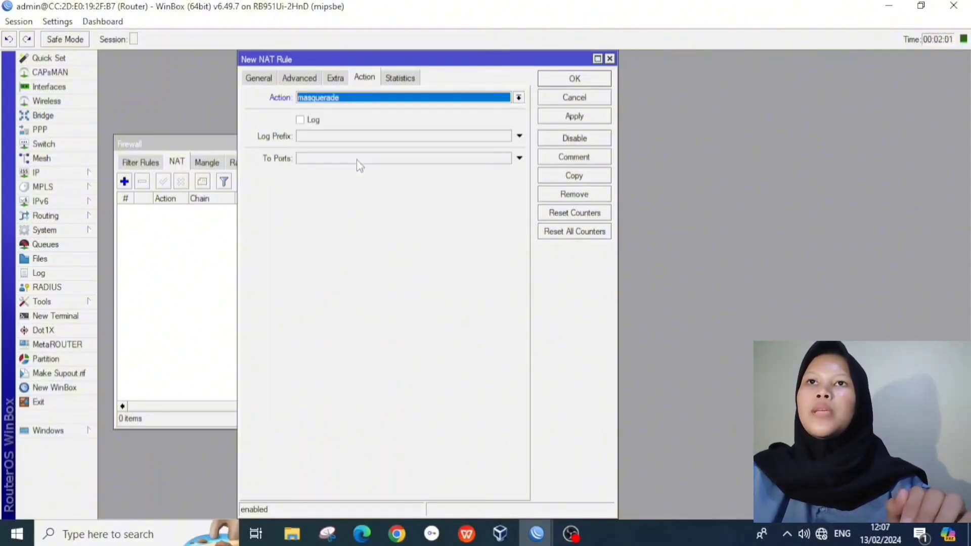
click(564, 117)
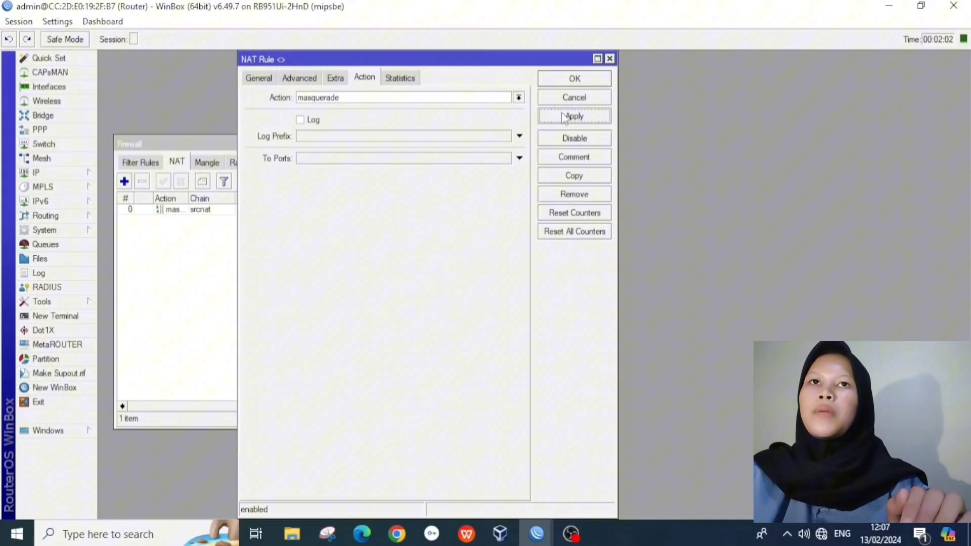
click(567, 80)
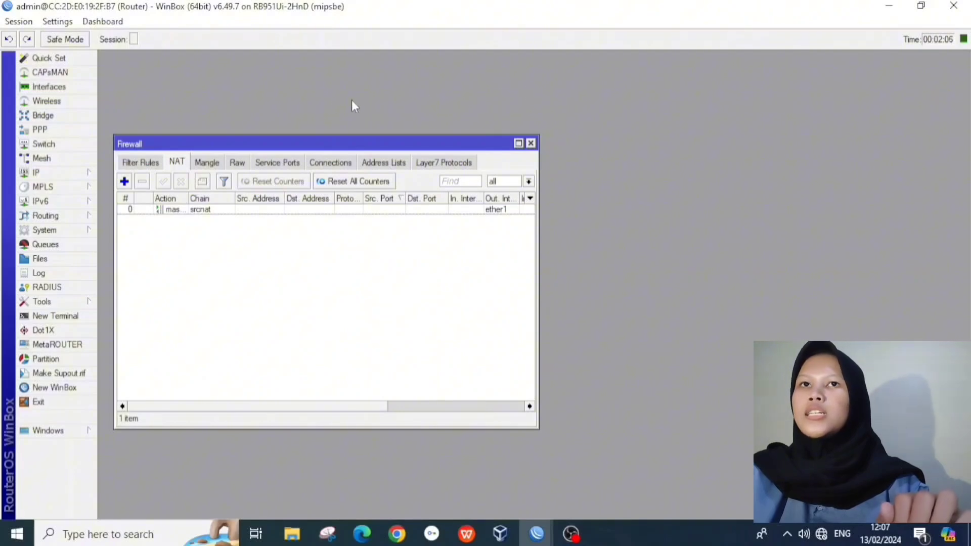
Step: Close Firewall and bring up the SNTP Client settings and a new terminal
click(518, 143)
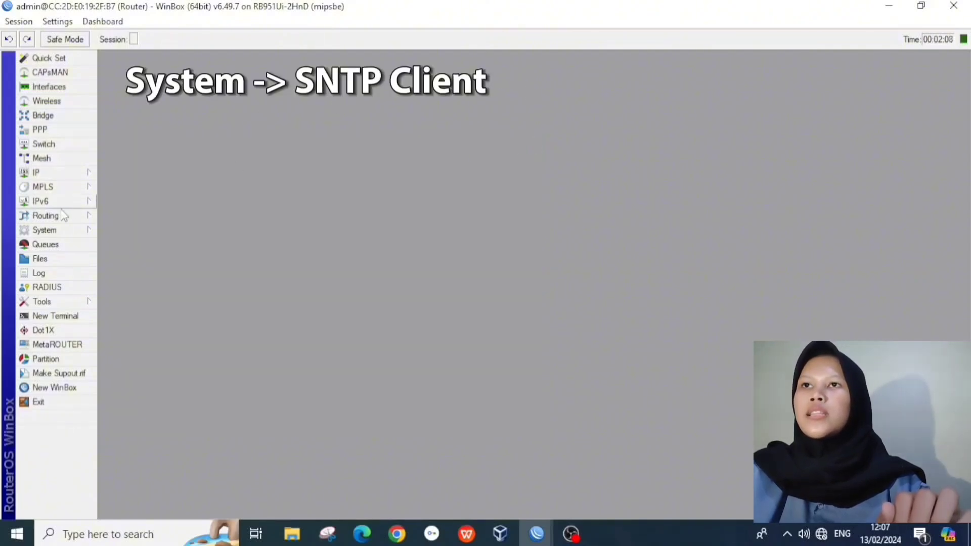
click(60, 231)
click(126, 425)
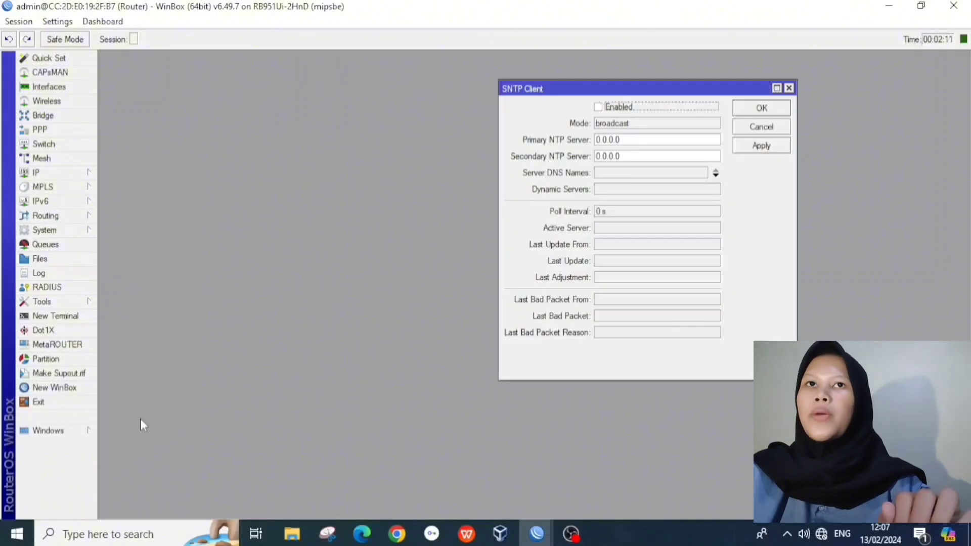
click(65, 318)
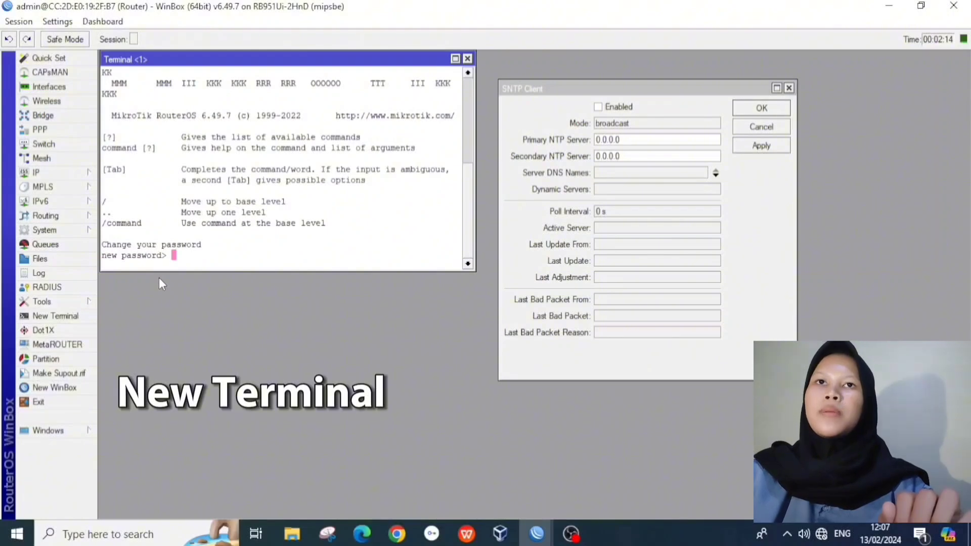
Step: Enable the SNTP client and ping id.pool.ntp.org from the terminal
key(Return)
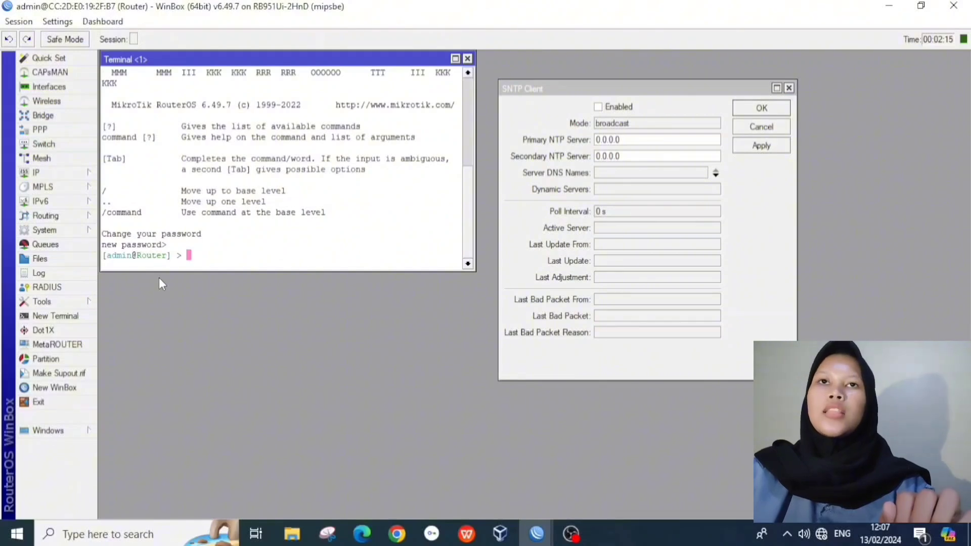
click(599, 108)
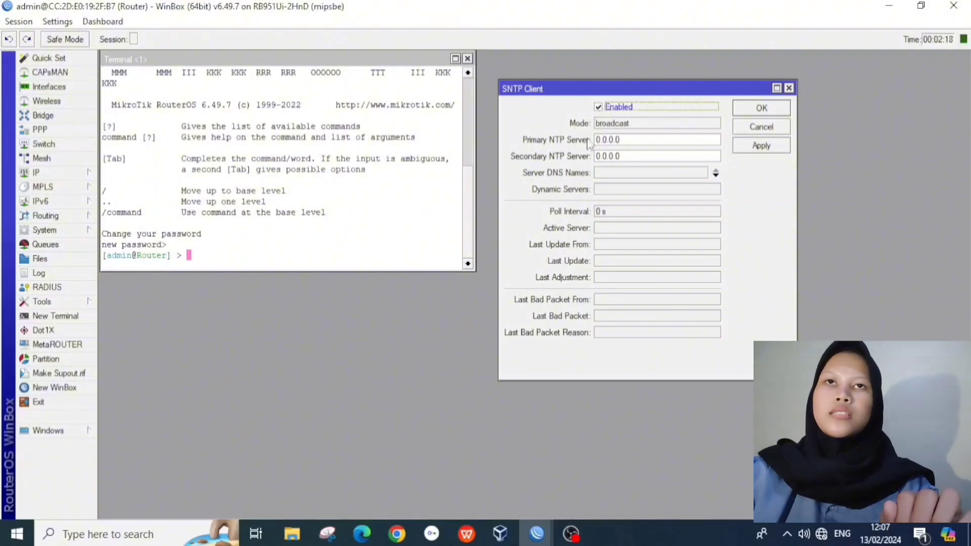
click(191, 258)
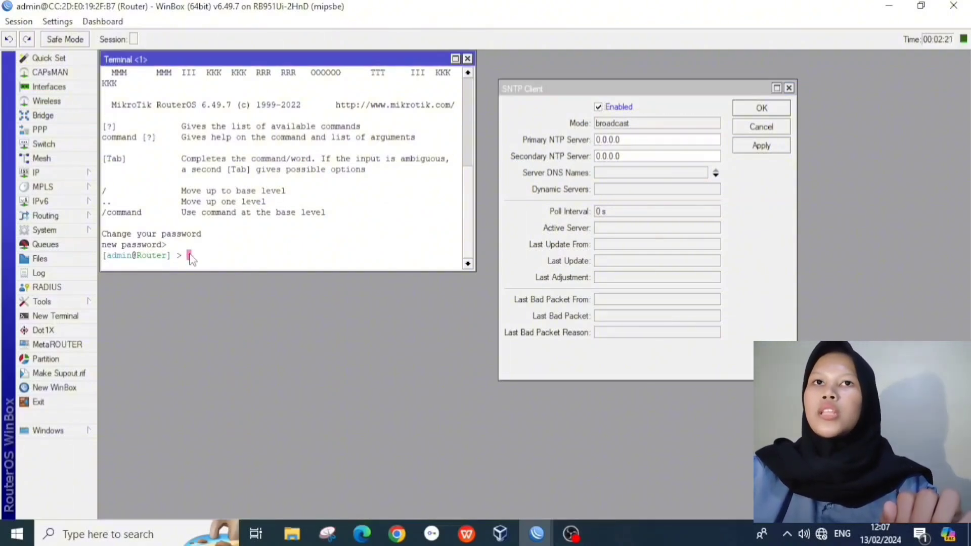
text(ping )
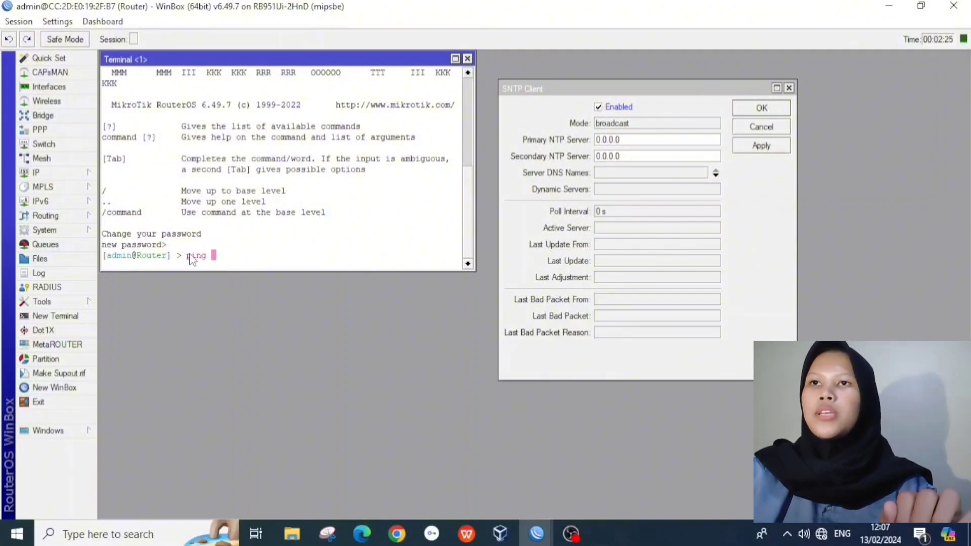
text(id.p)
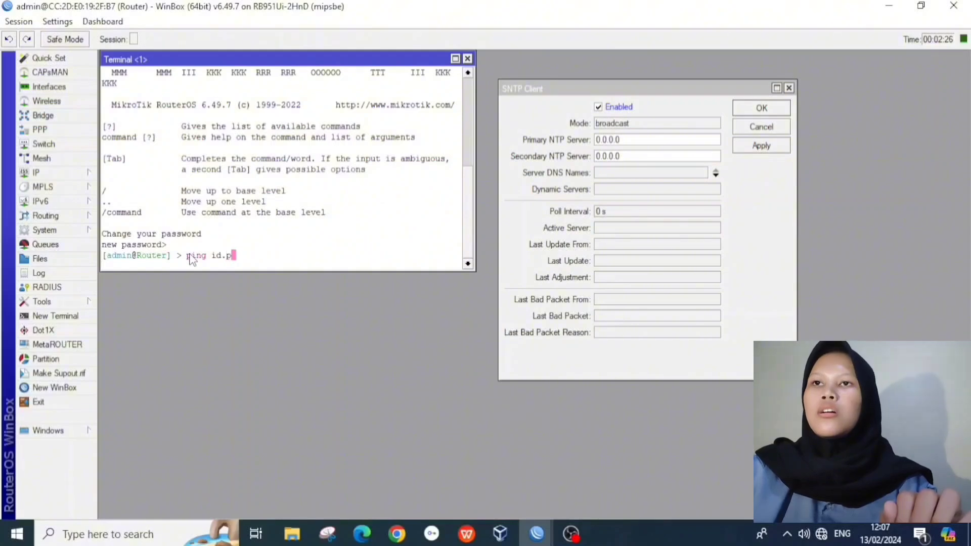
text(ool.)
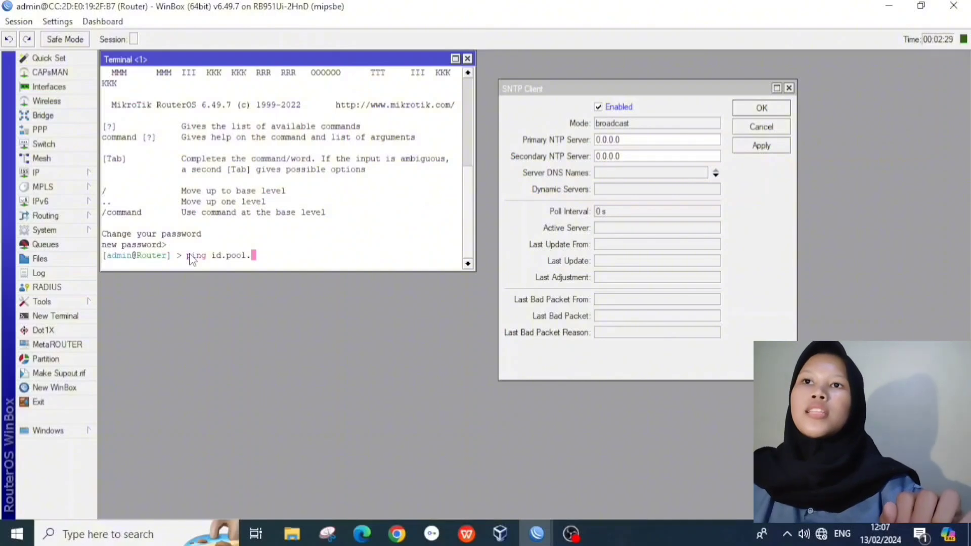
text(ntp)
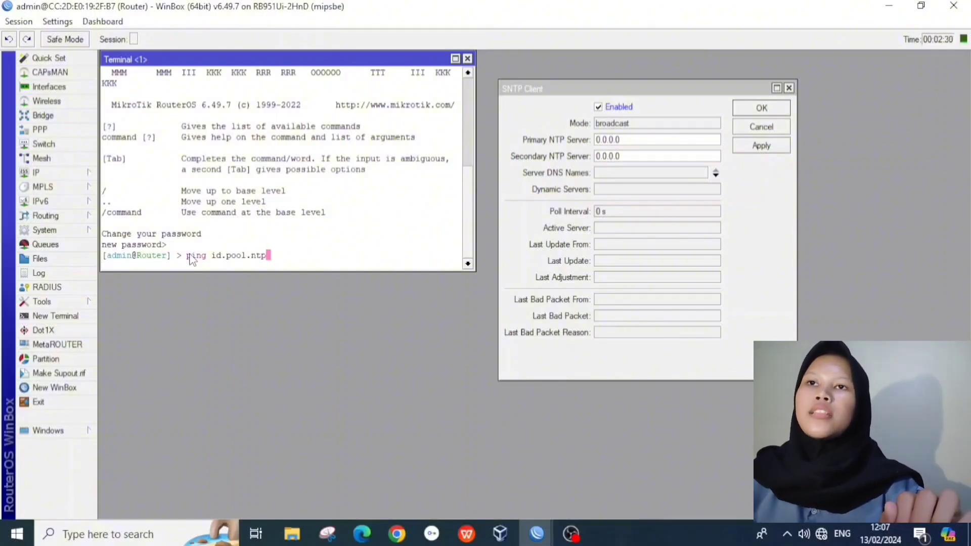
text(.org)
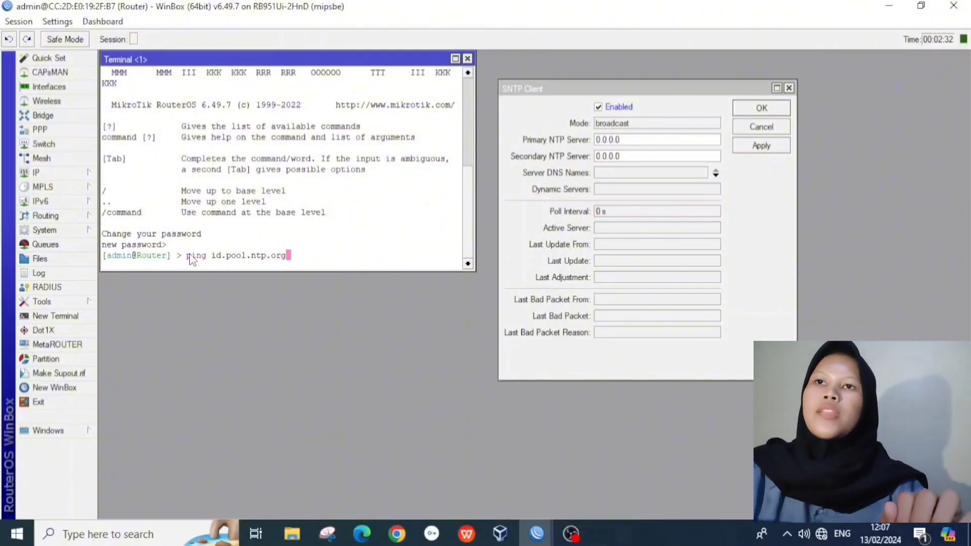
key(Return)
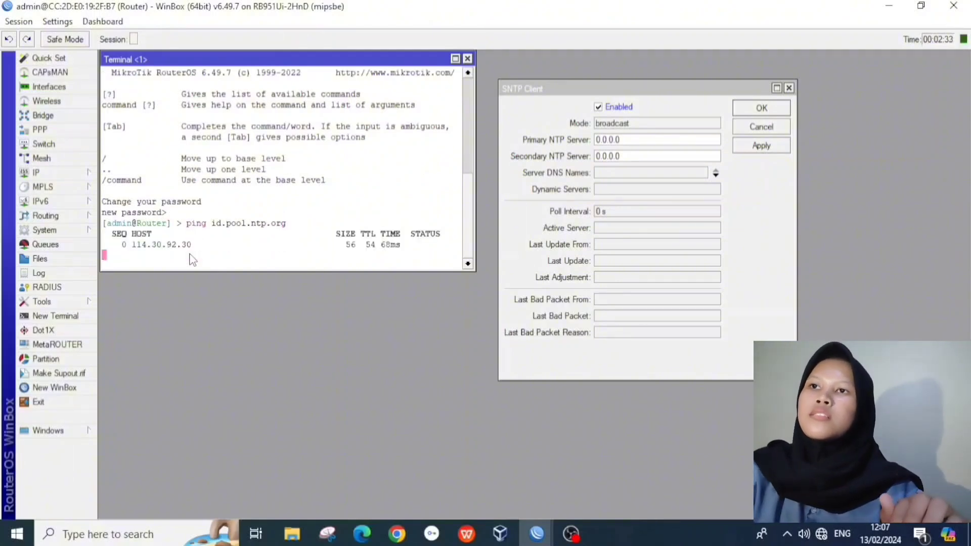
key(ctrl+c)
Step: Edit the previous command to ping asia.pool.ntp.org, then stop it
key(Up)
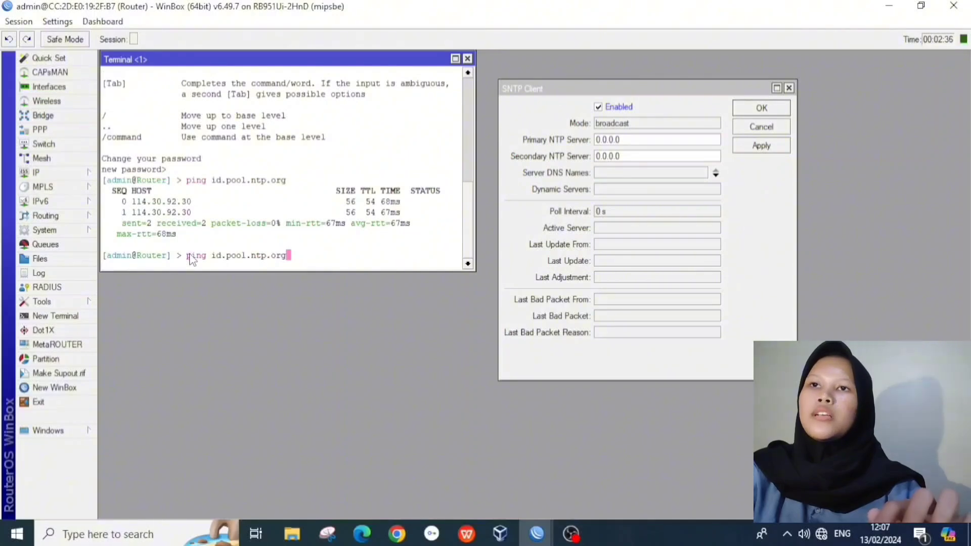
key(Left)
key(Left)
key(Left)
key(Left)
key(Left)
key(Left)
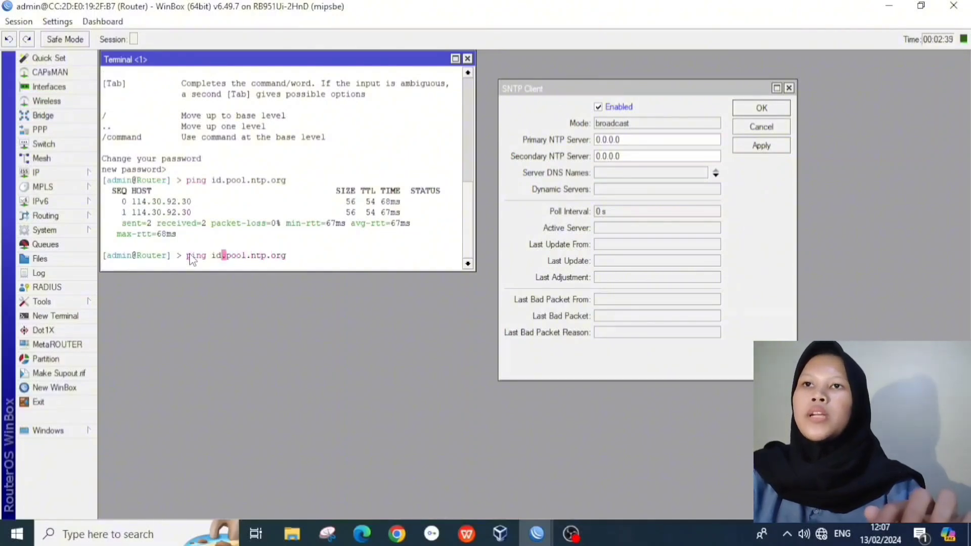
key(BackSpace)
key(BackSpace)
text(asia)
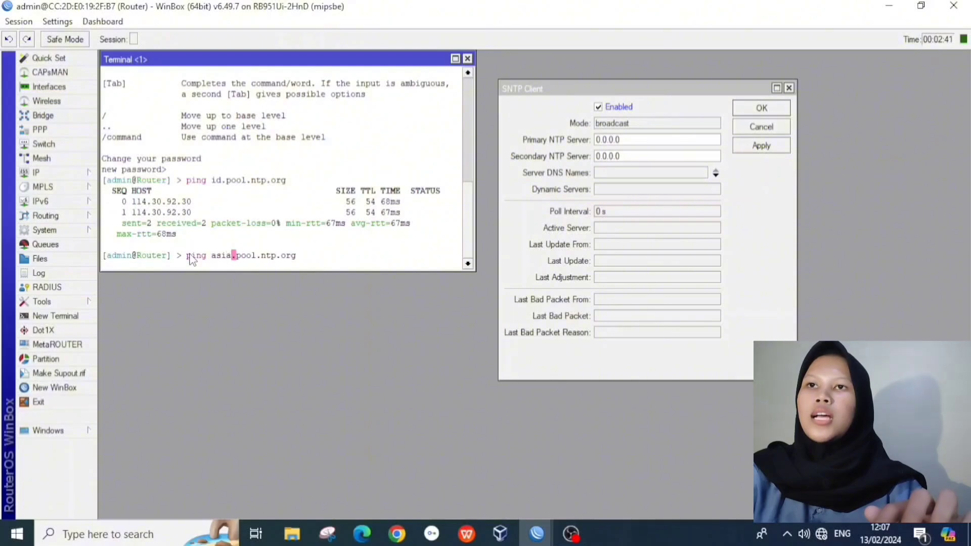
key(Return)
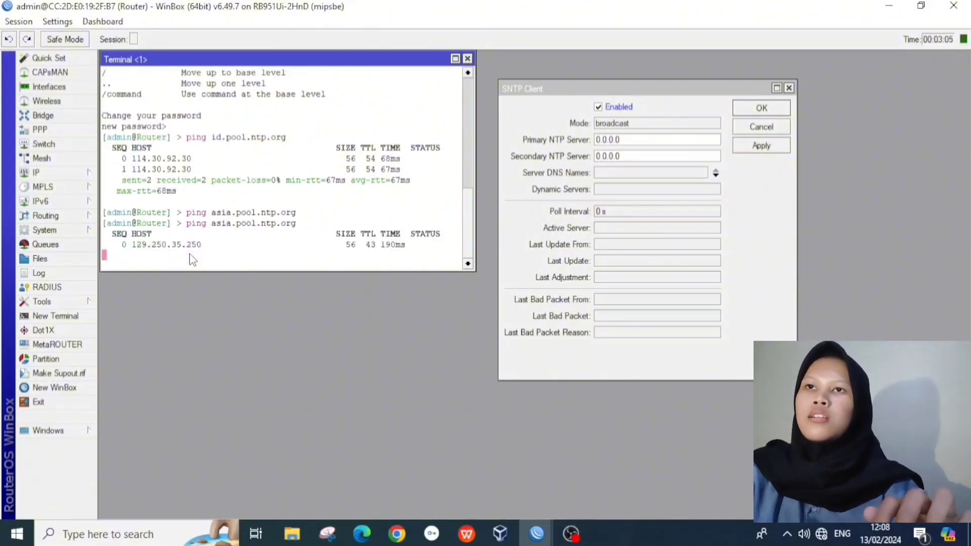
key(ctrl+c)
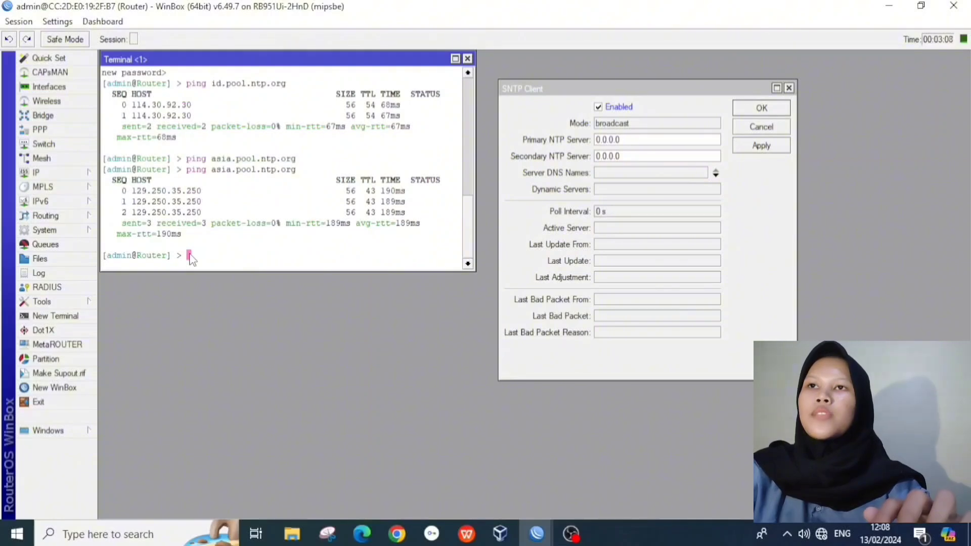
Step: Copy 114.30.92.30 from the ping output into the primary NTP server field
drag(193, 105, 135, 111)
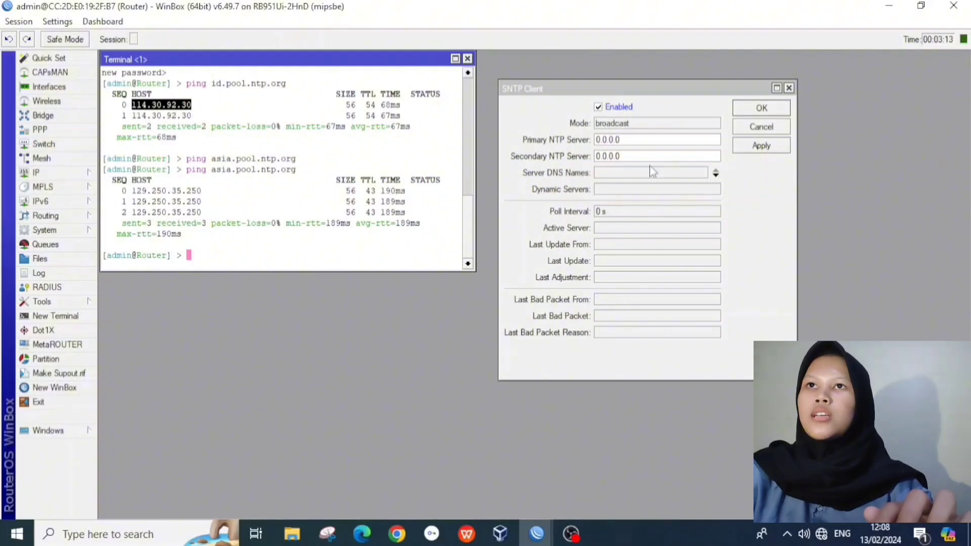
drag(651, 140, 581, 139)
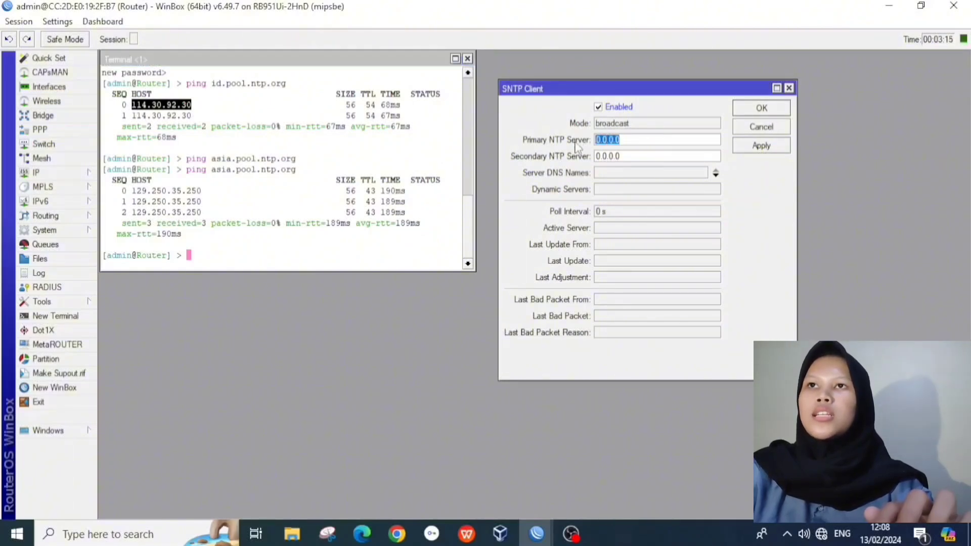
key(ctrl+v)
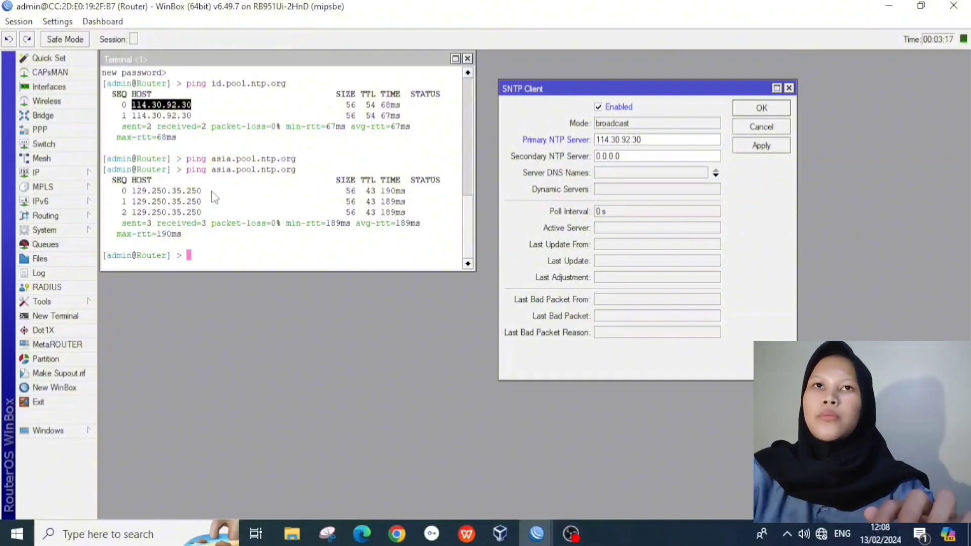
Step: Paste 129.250.35.250 as secondary NTP server, apply, and dismiss the 'ip address expected' error
drag(207, 195, 135, 196)
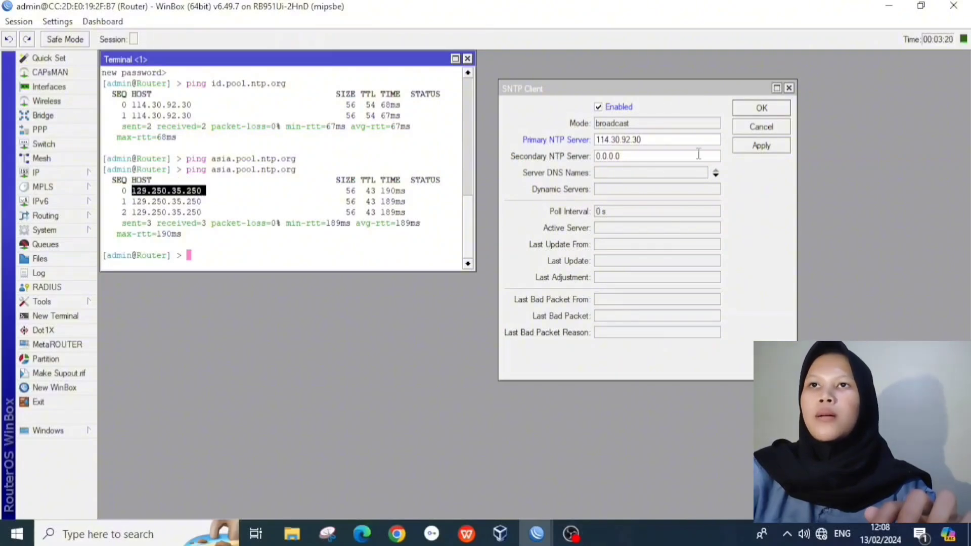
drag(663, 159, 594, 176)
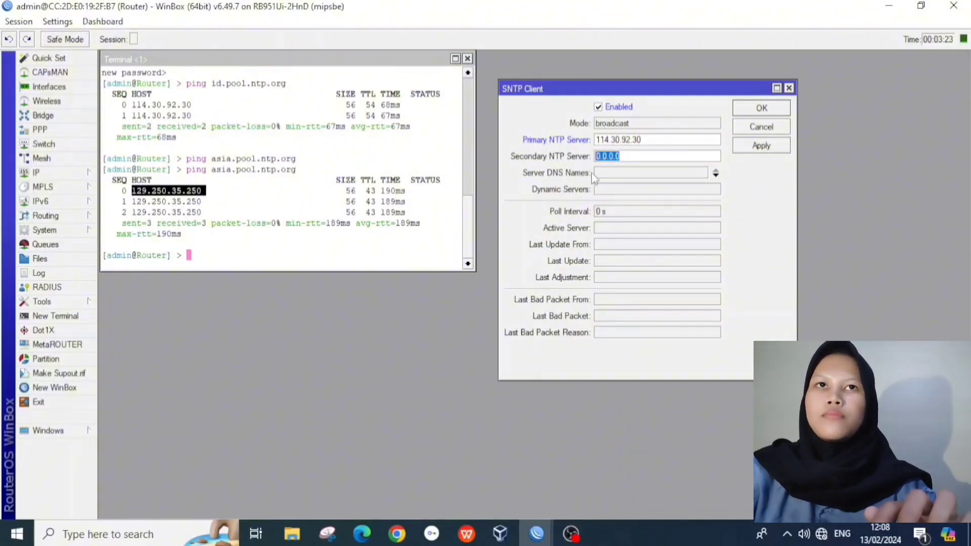
key(ctrl+v)
click(755, 147)
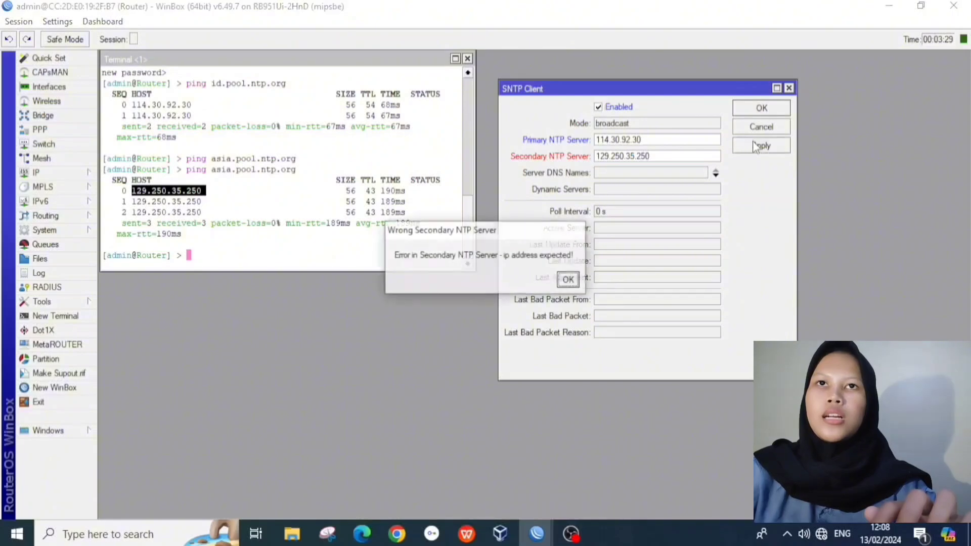
click(565, 282)
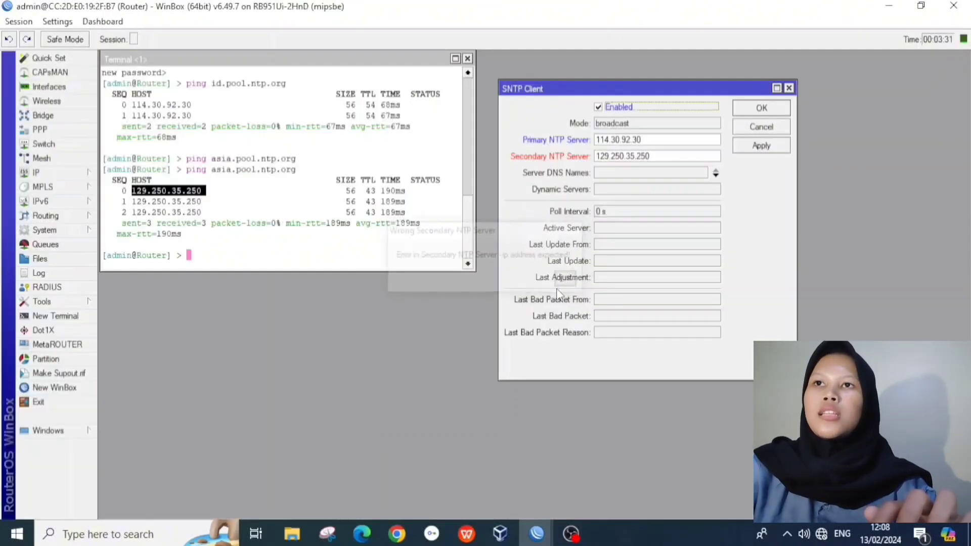
click(280, 260)
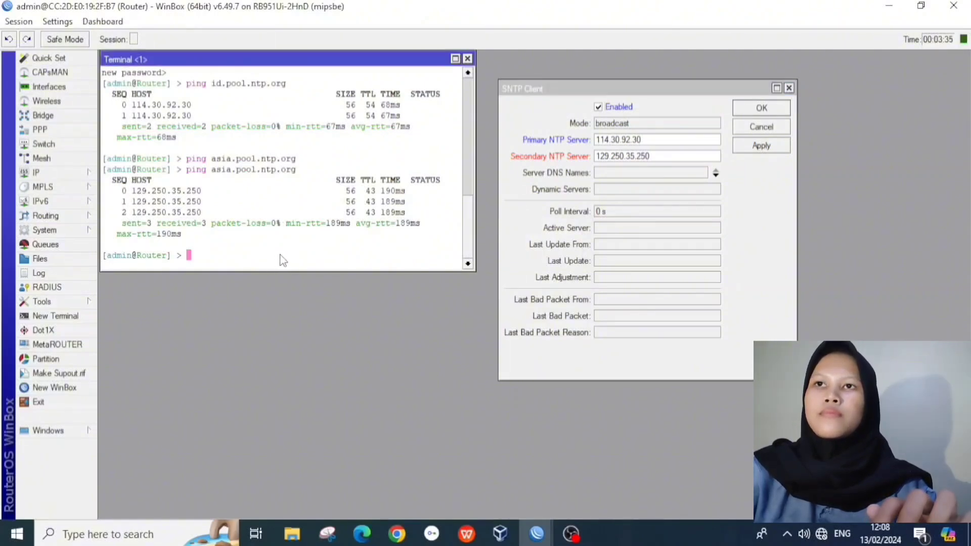
Step: Ping asia.pool.ntp.org again and copy the returned address 185.217.99.236
key(Up)
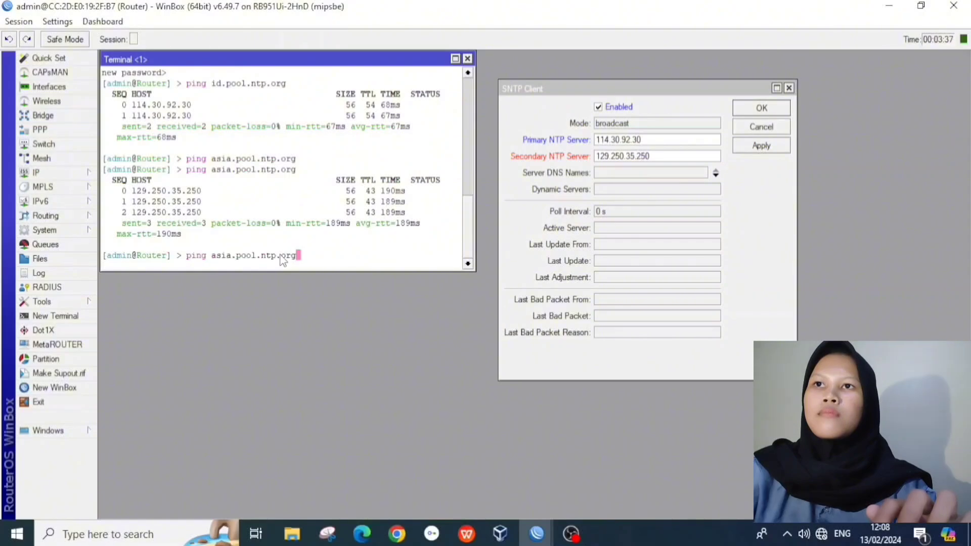
key(Return)
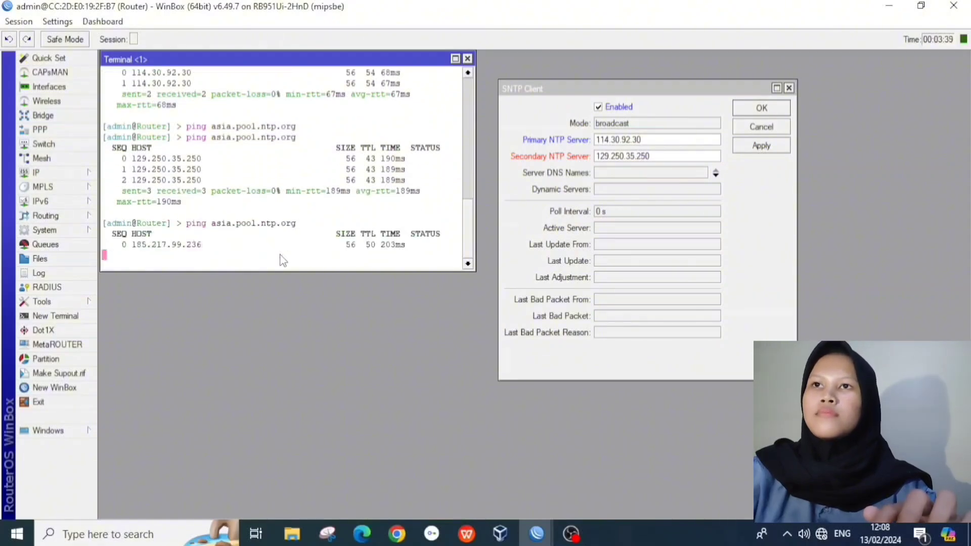
key(ctrl+c)
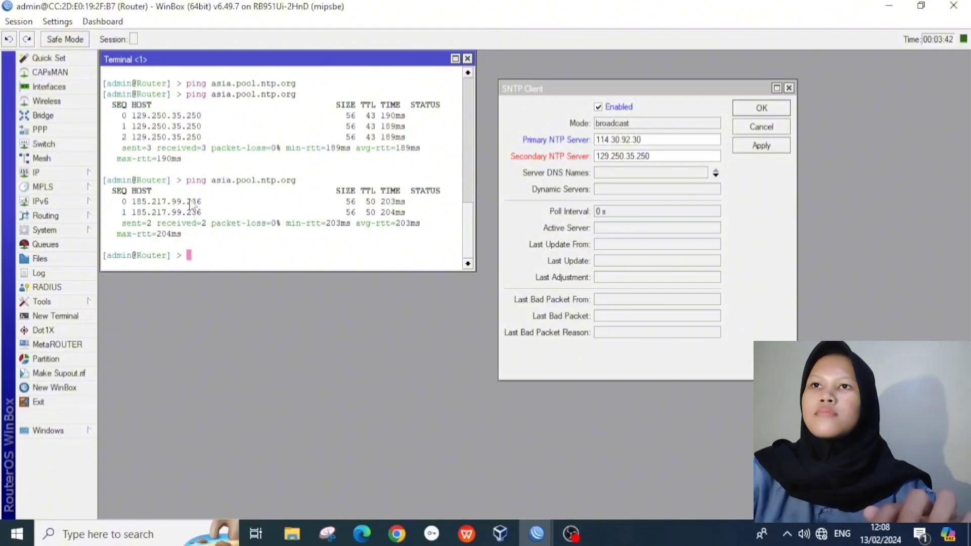
drag(203, 202, 132, 204)
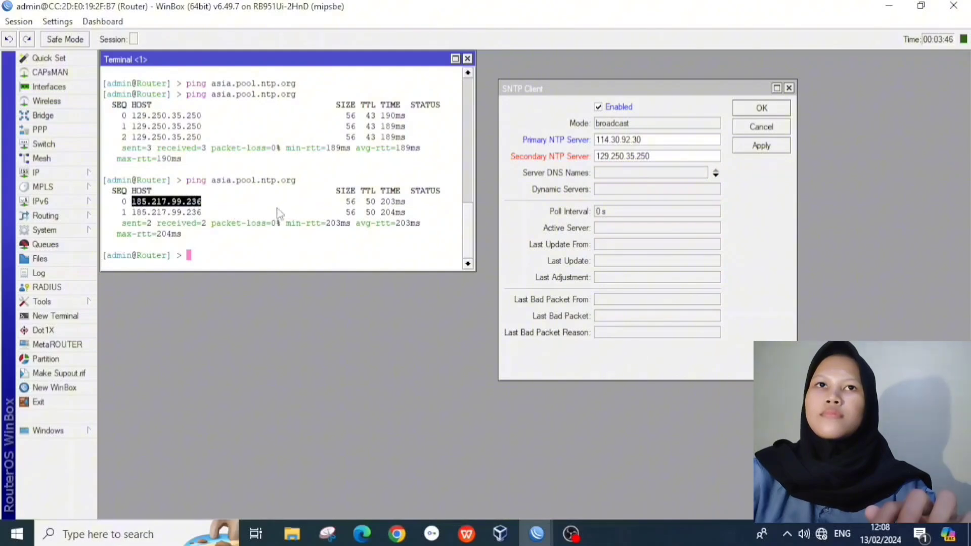
Step: Set the SNTP client's secondary NTP server to 185.217.99.236 and save it
drag(660, 153, 579, 157)
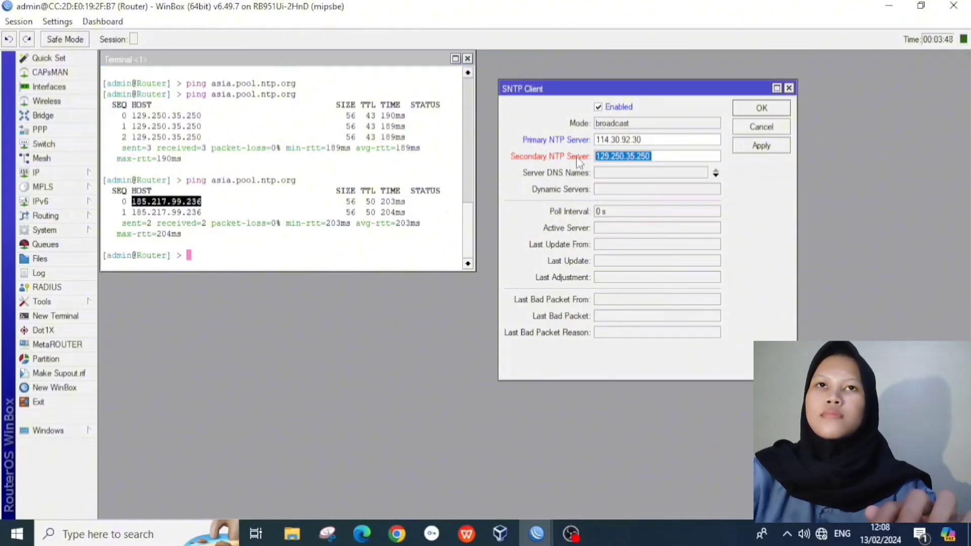
key(ctrl+v)
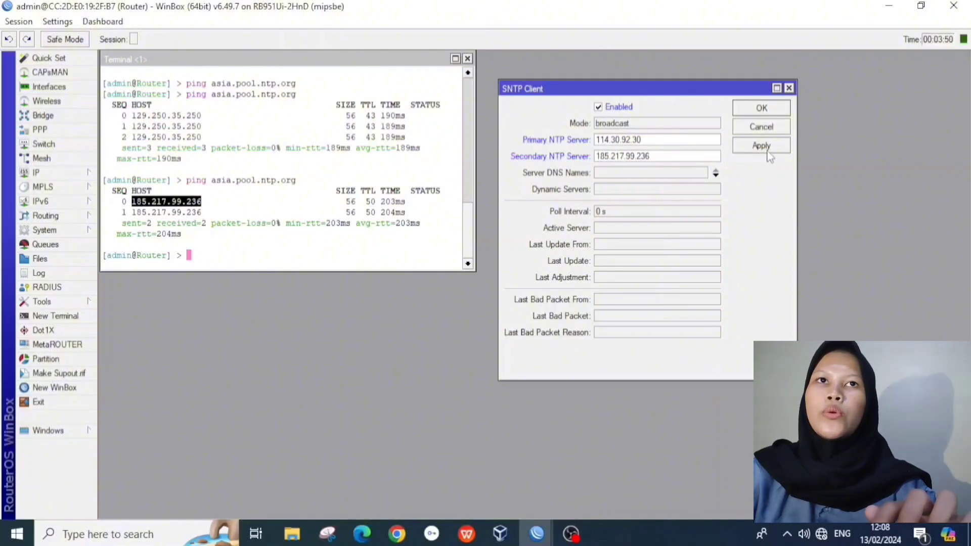
click(765, 146)
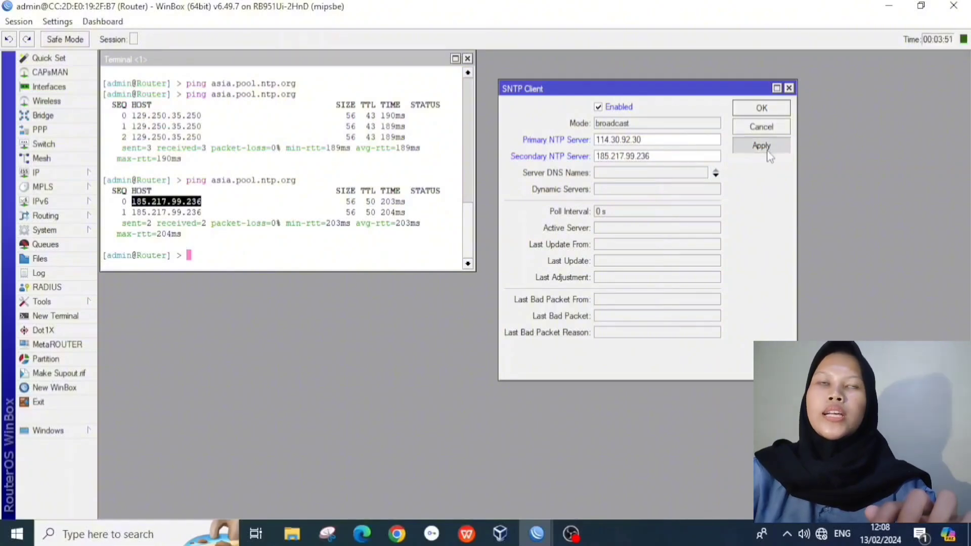
click(762, 109)
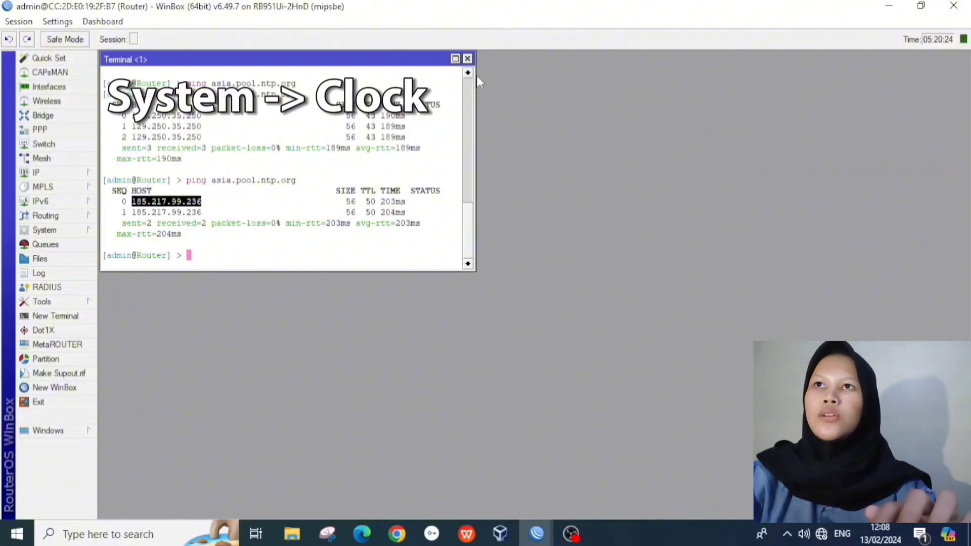
Step: Close the terminal and set the router clock's time zone to Asia/Jakarta (GMT +07:00)
click(467, 60)
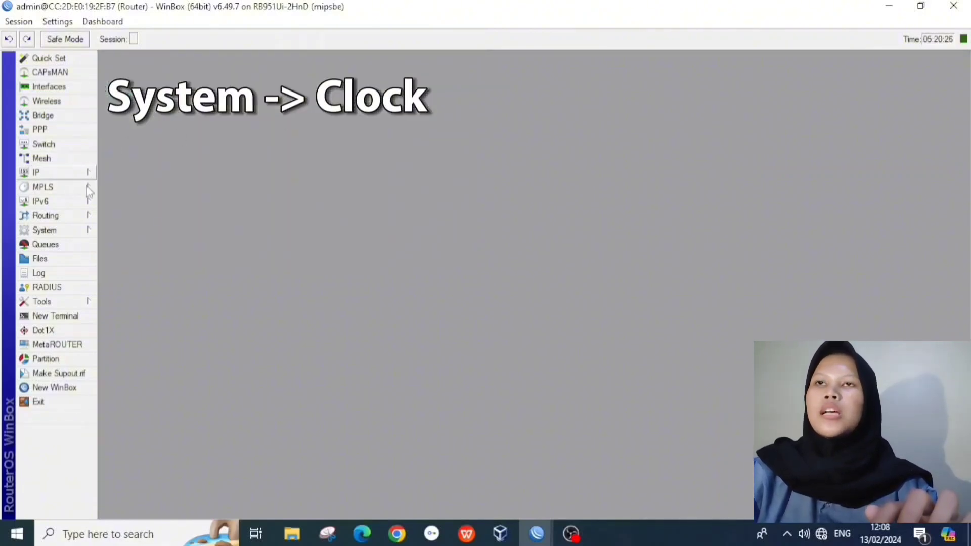
click(87, 233)
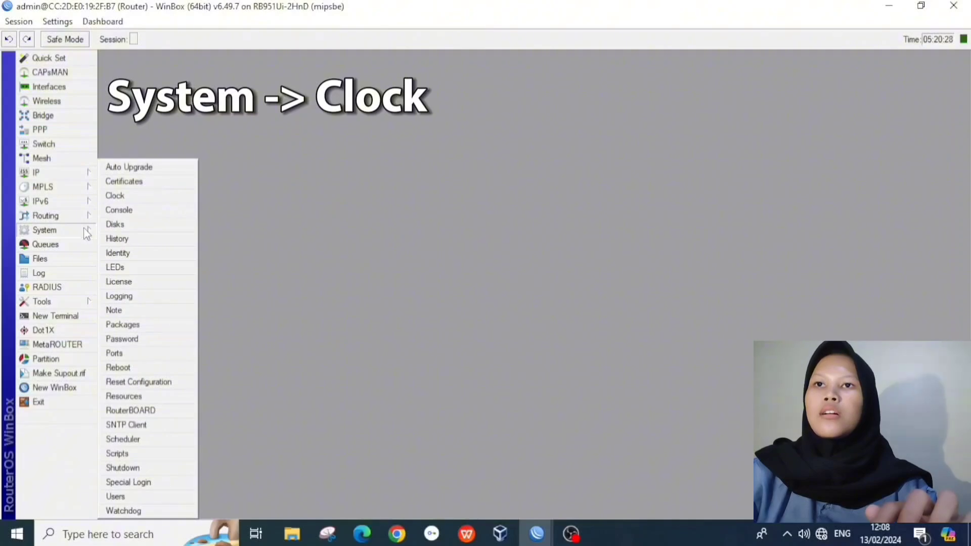
click(121, 195)
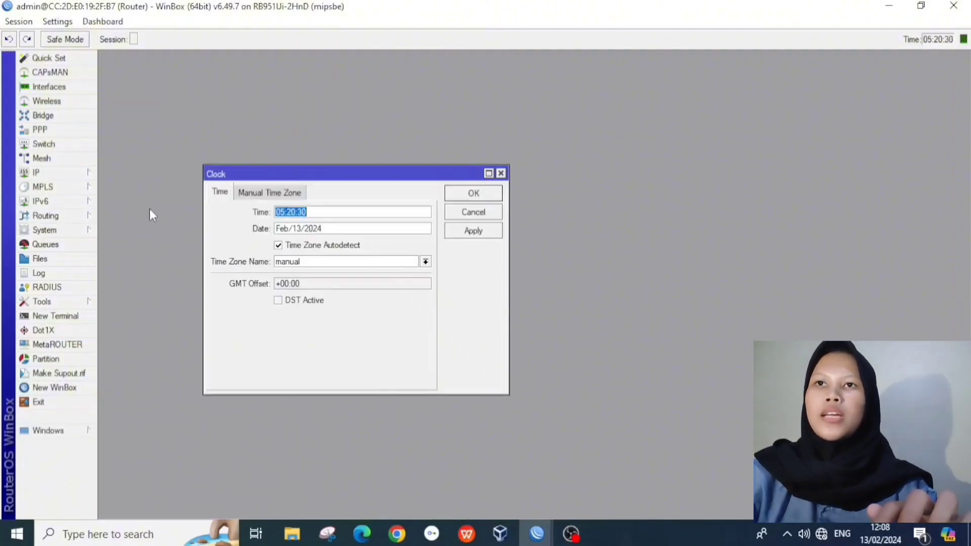
click(426, 261)
scroll(304, 322, down, 15)
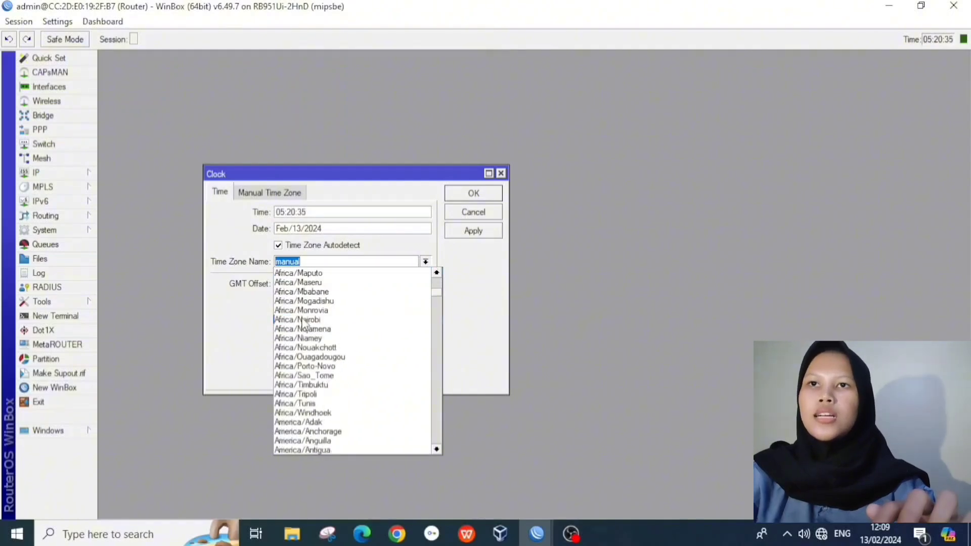
scroll(304, 322, down, 20)
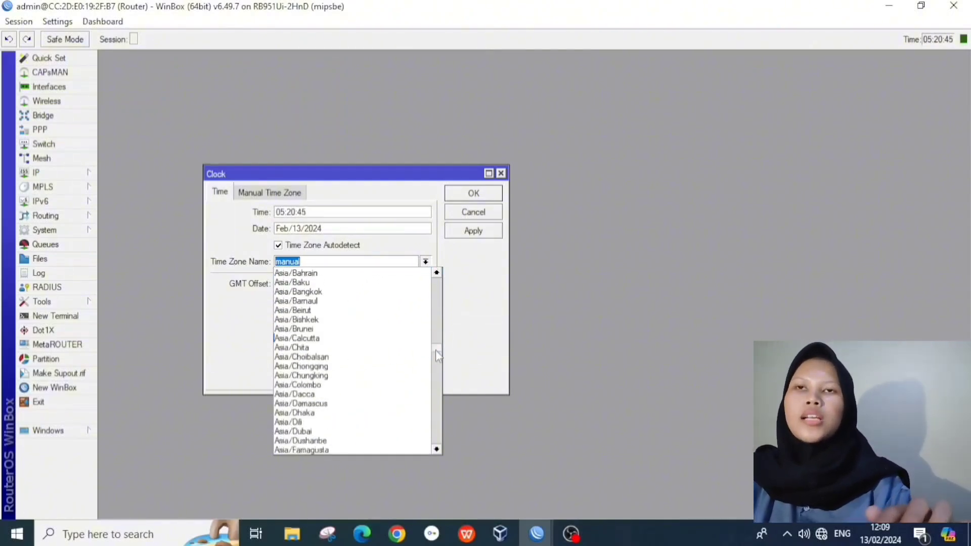
click(336, 349)
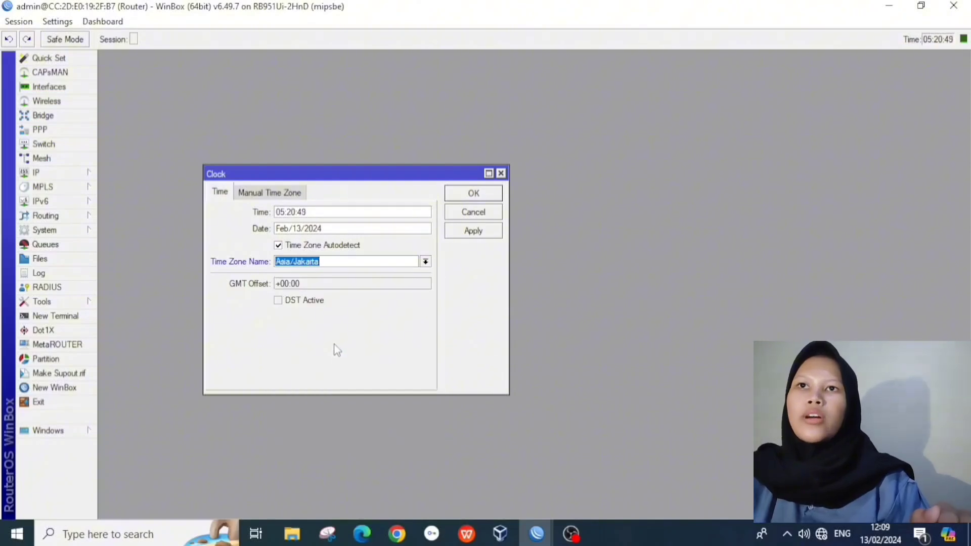
click(476, 232)
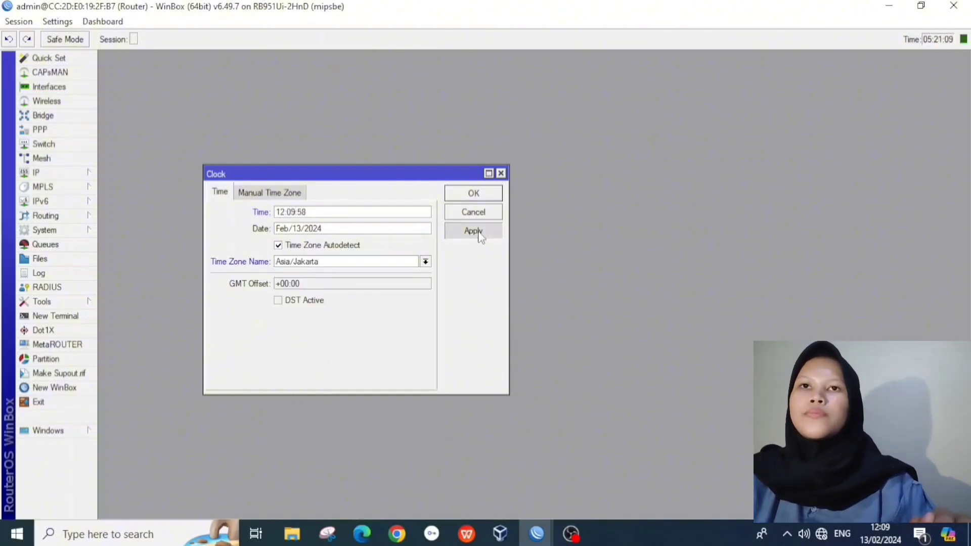
click(474, 193)
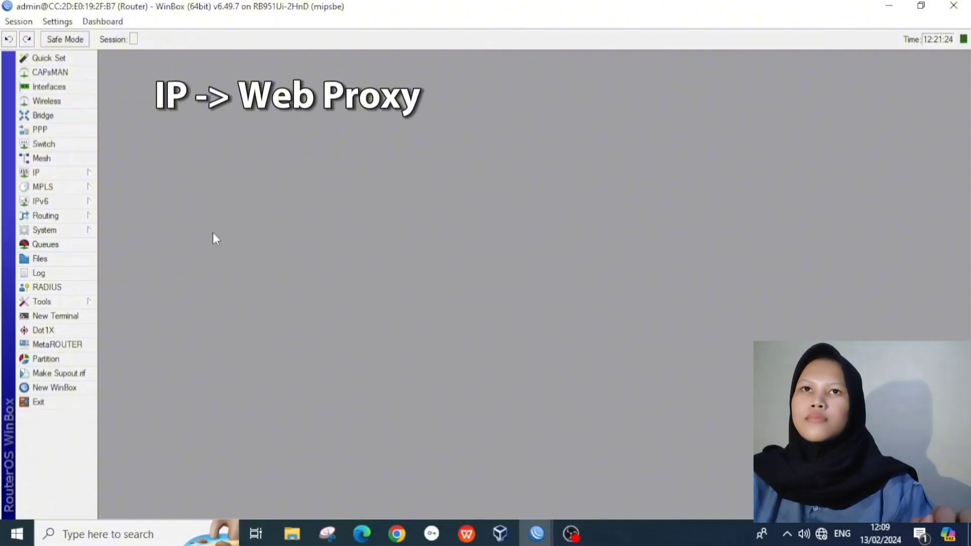
Step: Enable the web proxy and make it anonymous
click(80, 234)
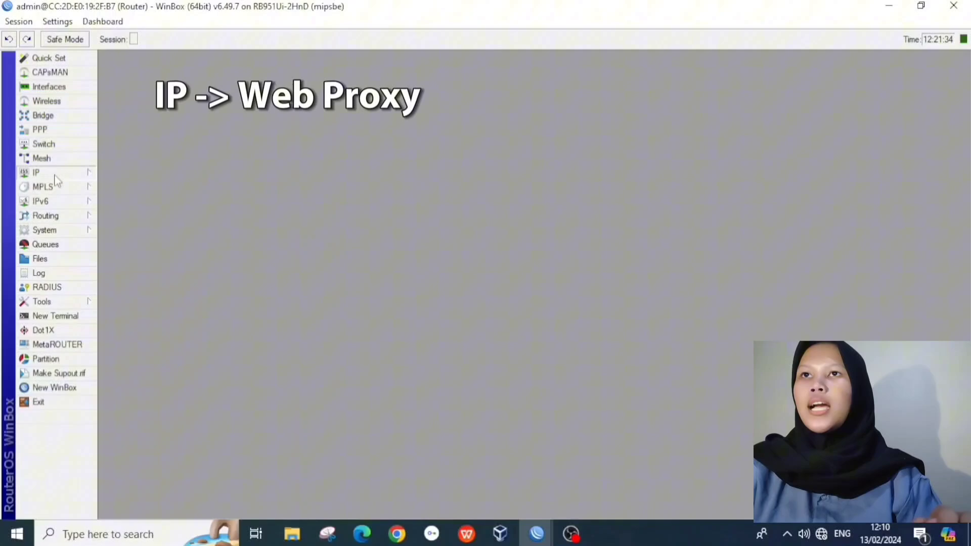
click(63, 174)
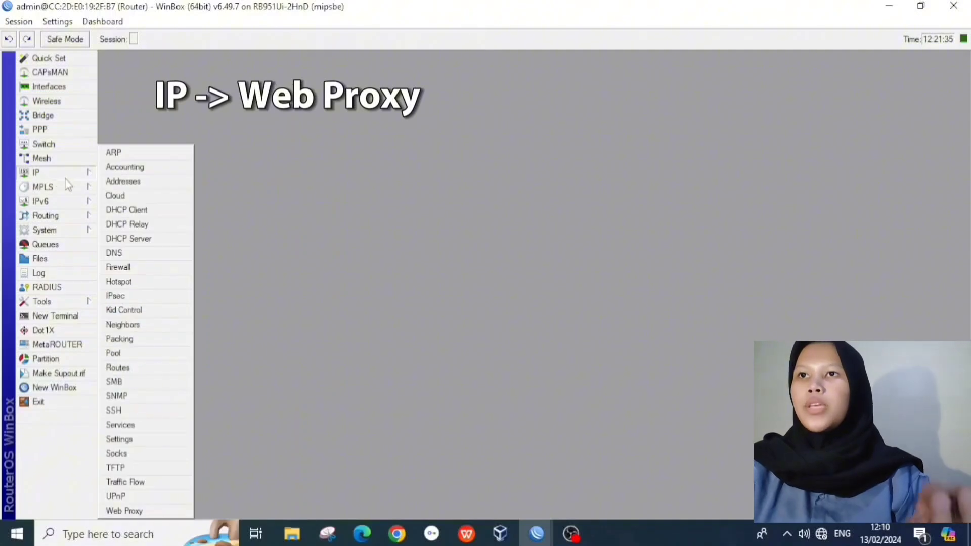
click(158, 509)
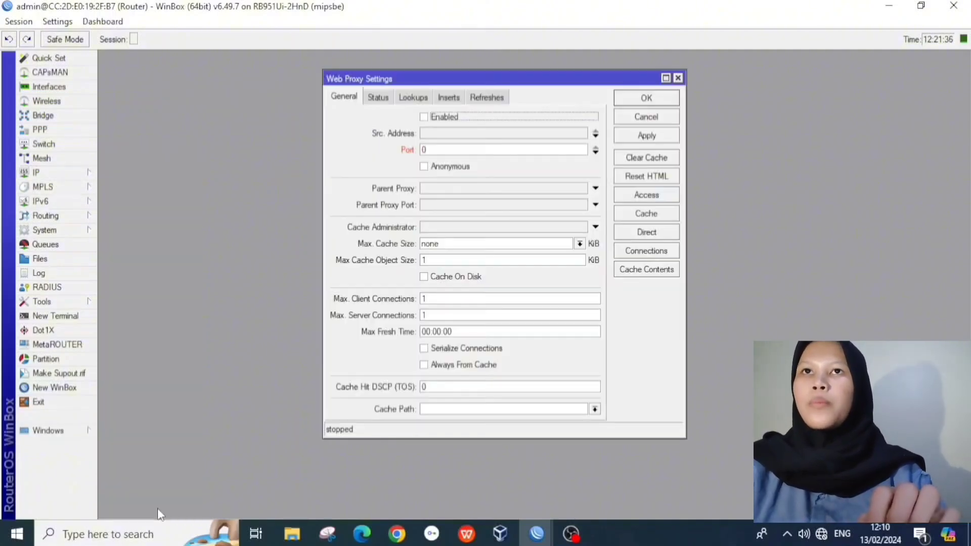
click(430, 117)
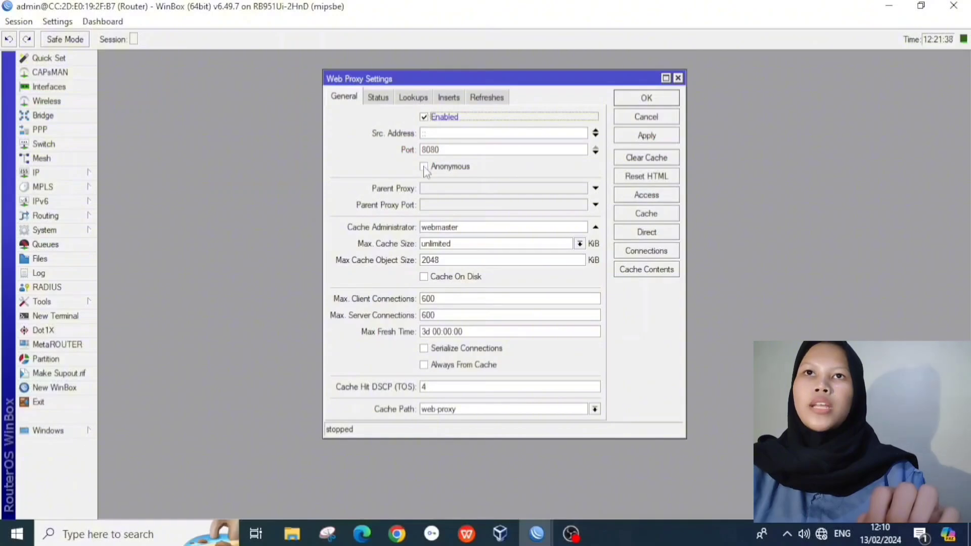
click(425, 167)
Step: Replace the cache administrator 'webmaster' with the admin's e-mail address and apply the proxy settings
double_click(466, 227)
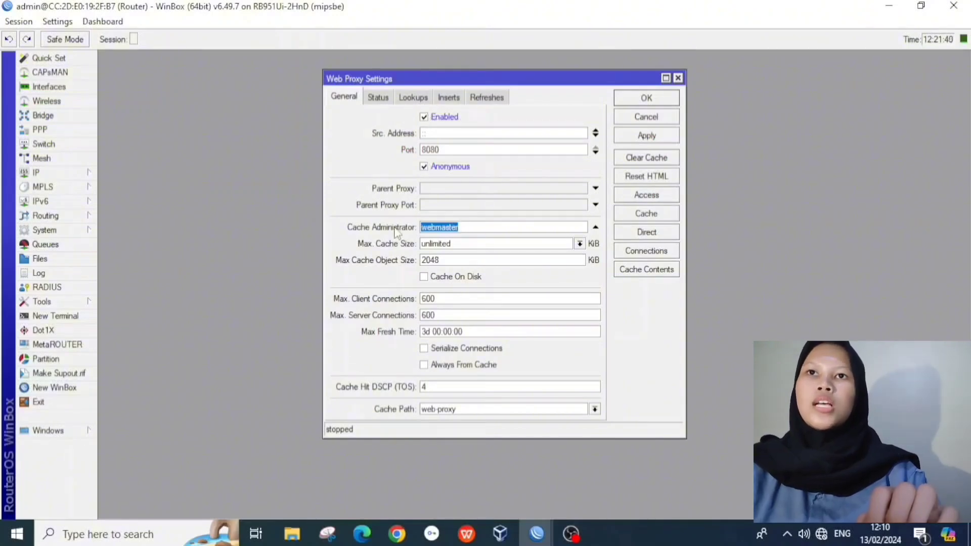
key(BackSpace)
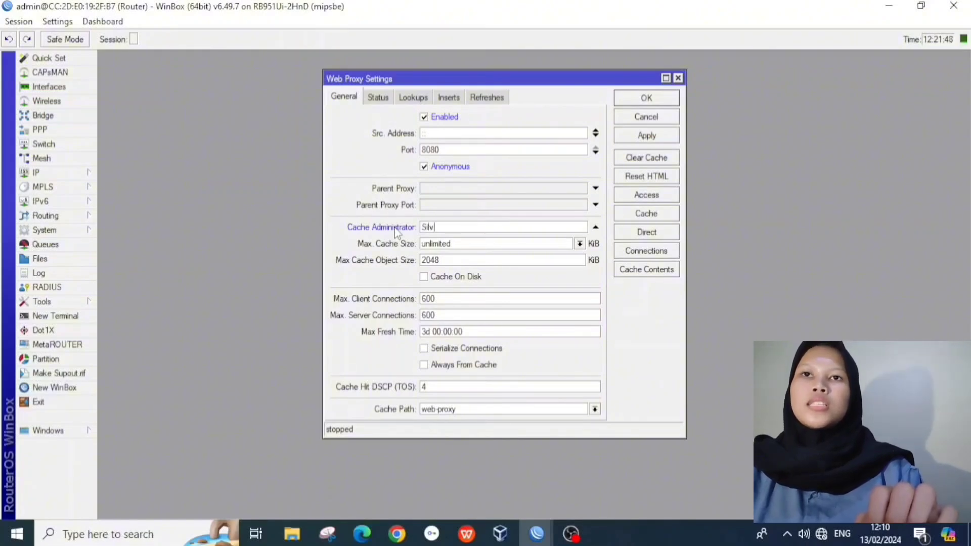
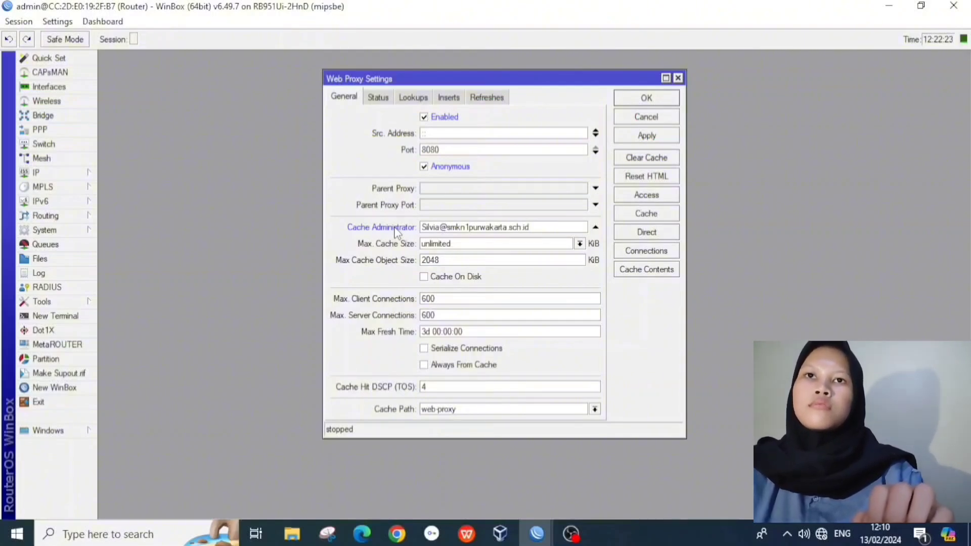
click(647, 140)
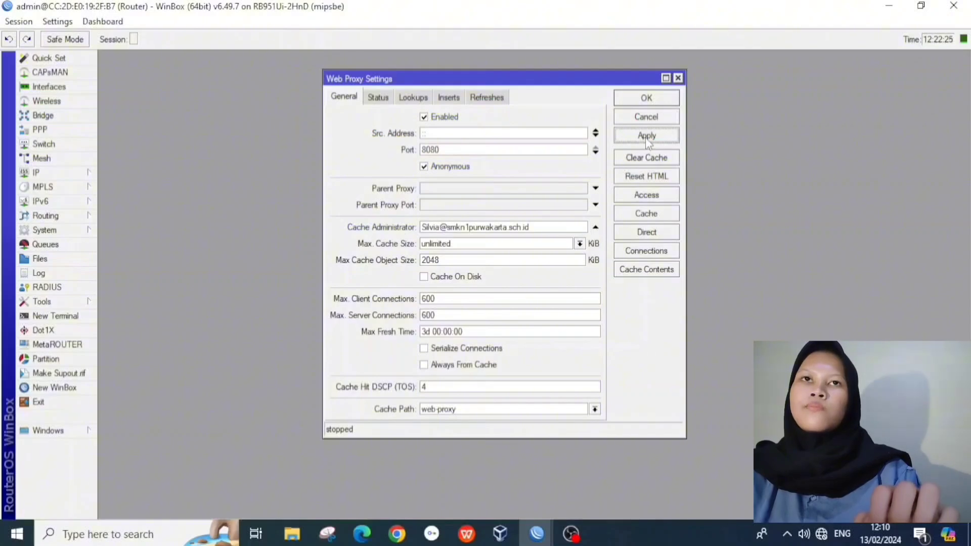
click(647, 99)
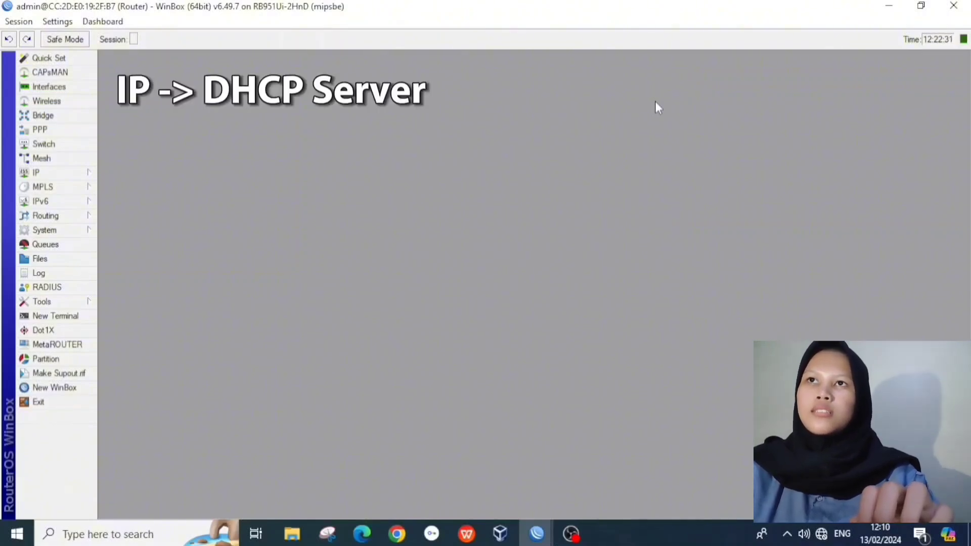
Step: Start the DHCP Setup wizard with ether2 as the server interface
click(86, 175)
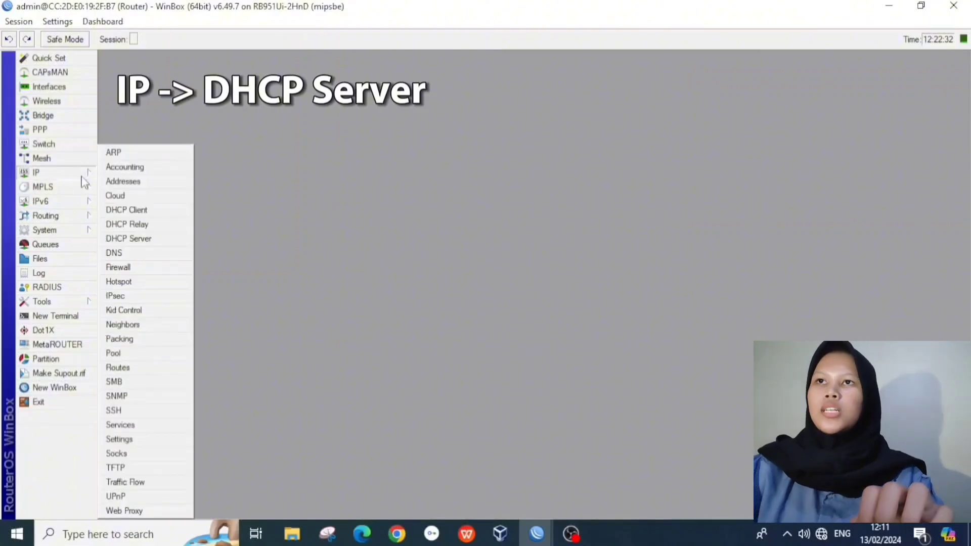
click(150, 238)
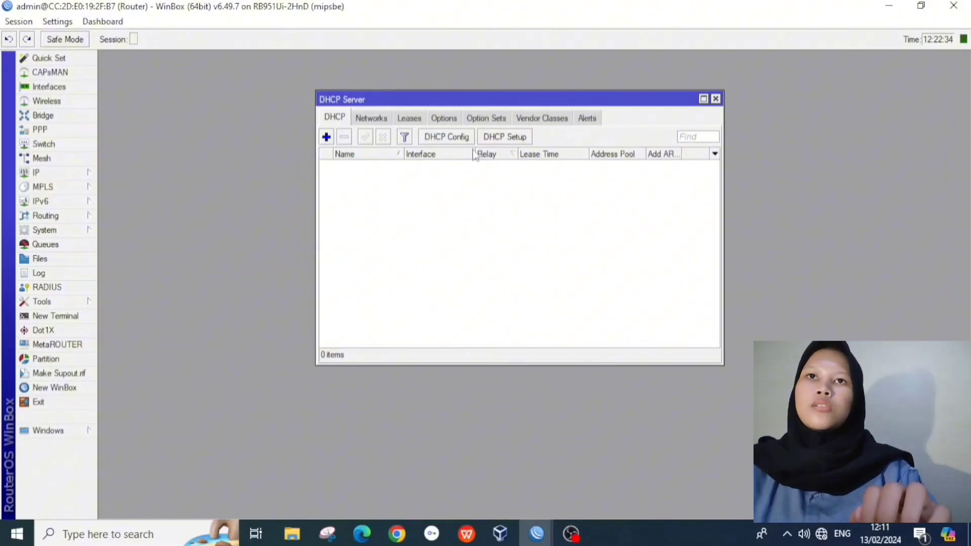
click(502, 138)
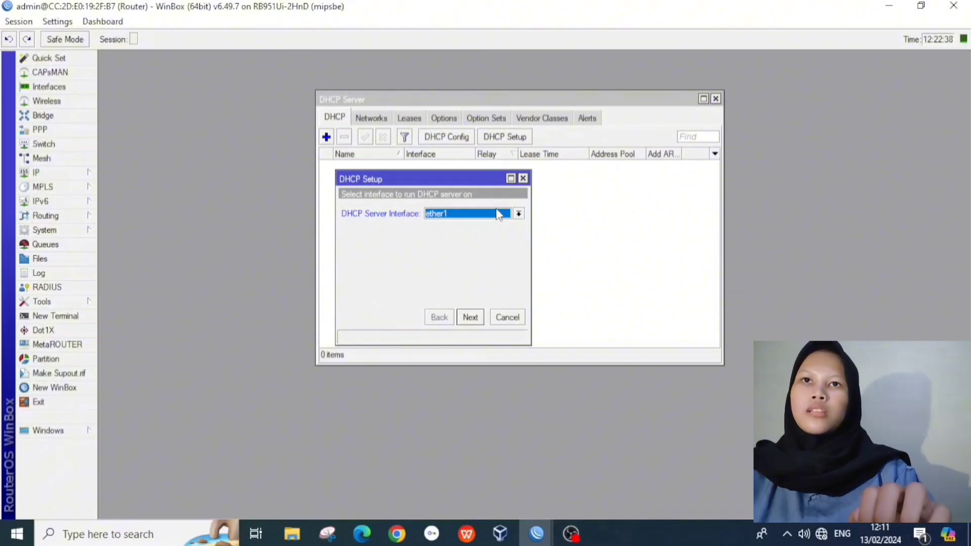
click(519, 213)
click(508, 232)
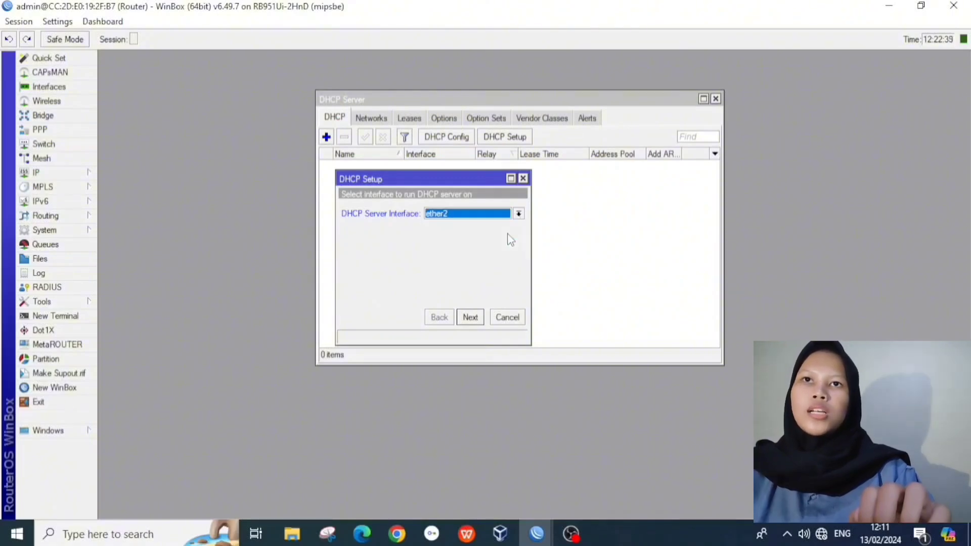
click(471, 319)
Step: Keep the default address space and gateway, end the pool at 192.168.100.10, and finish with a 10-minute lease
click(473, 320)
click(472, 318)
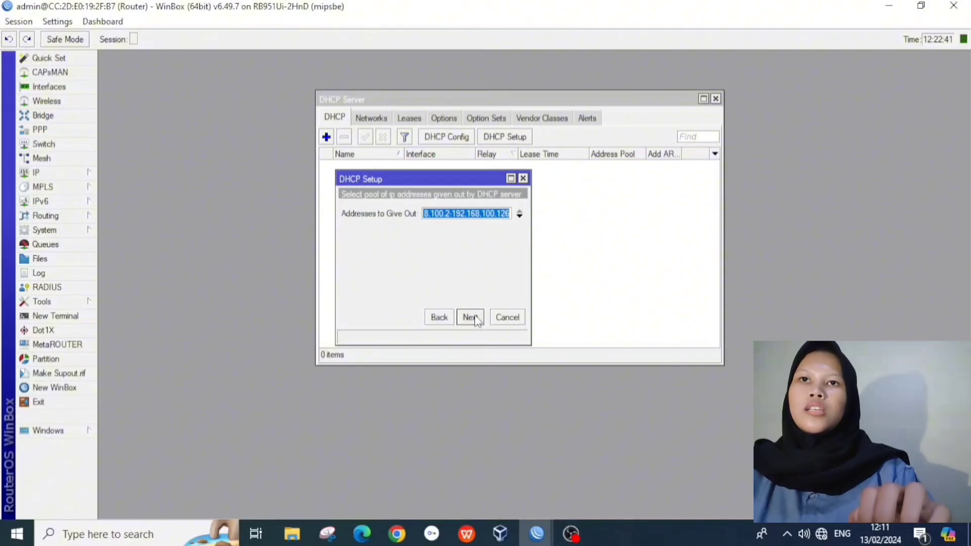
click(471, 318)
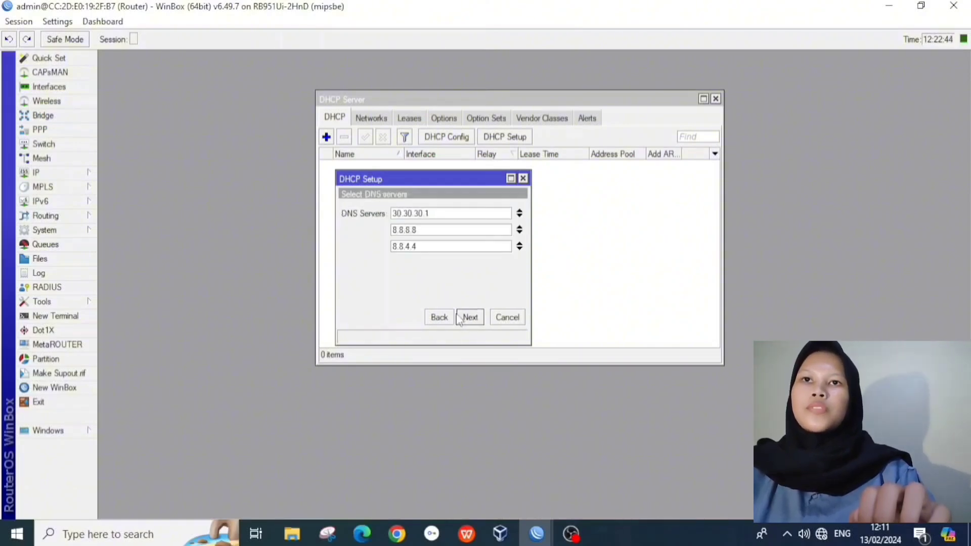
click(438, 317)
click(510, 214)
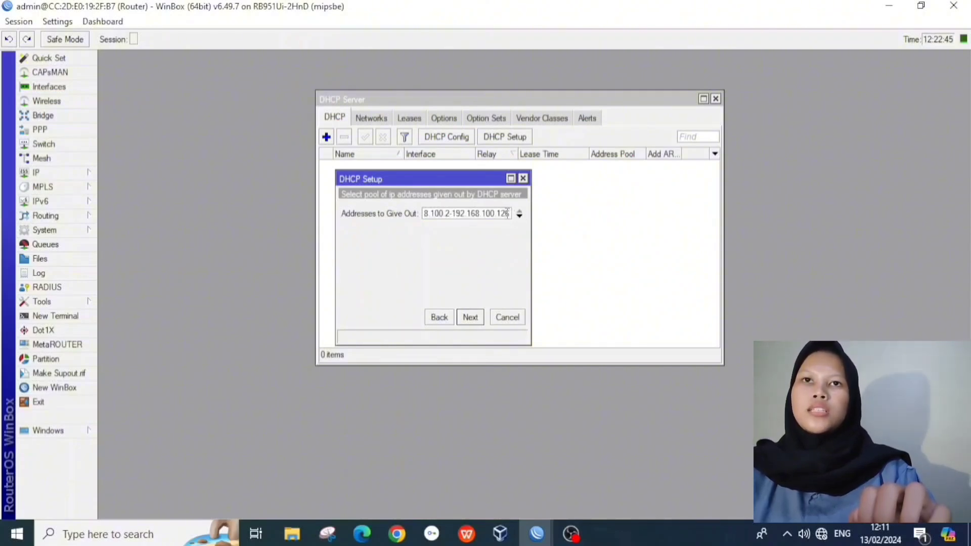
double_click(506, 213)
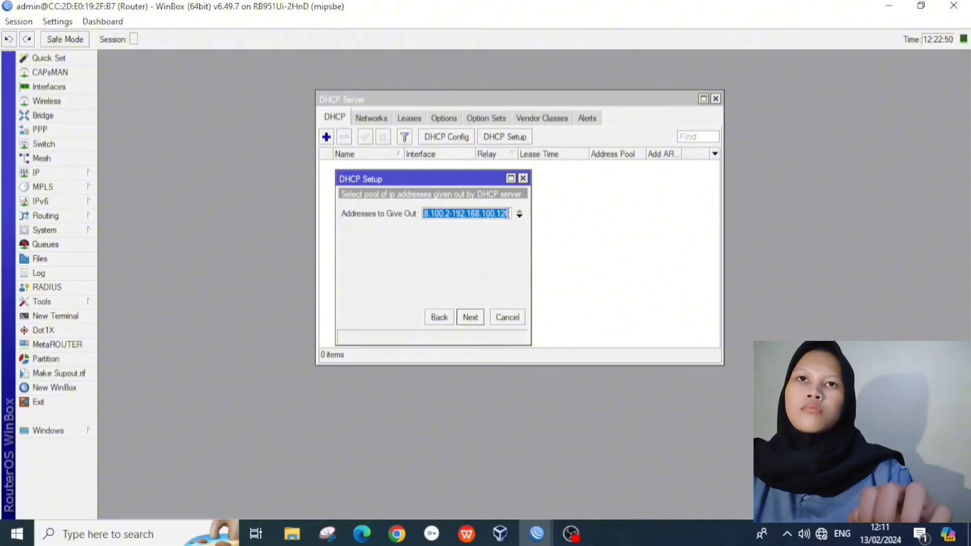
click(511, 215)
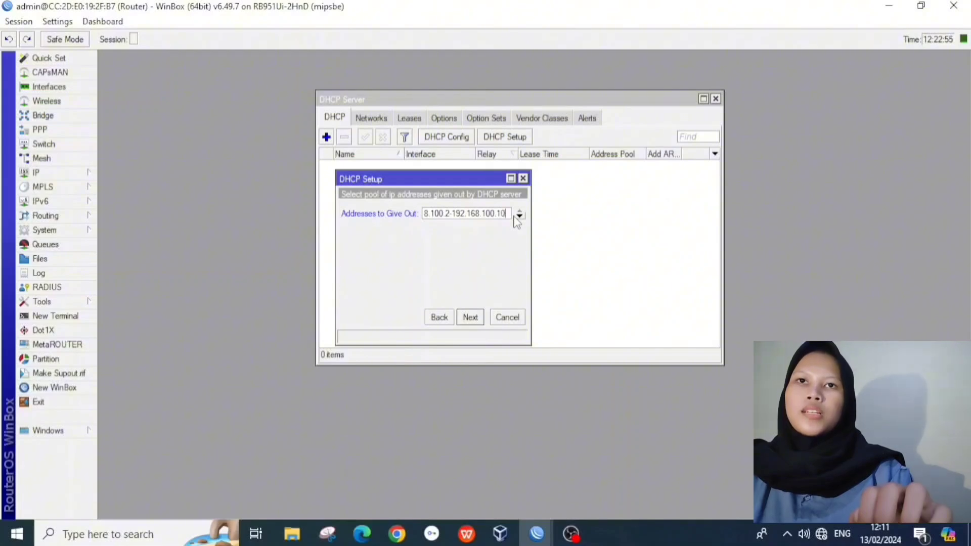
click(470, 317)
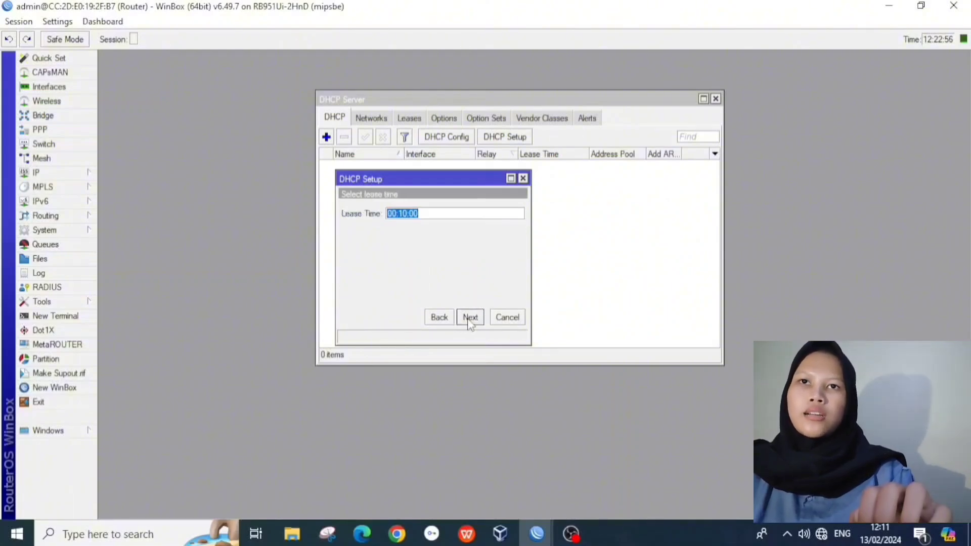
click(471, 318)
Step: Run DHCP Setup again on ether3, trimming the pool to end at 192.168.200.100
click(536, 280)
click(505, 136)
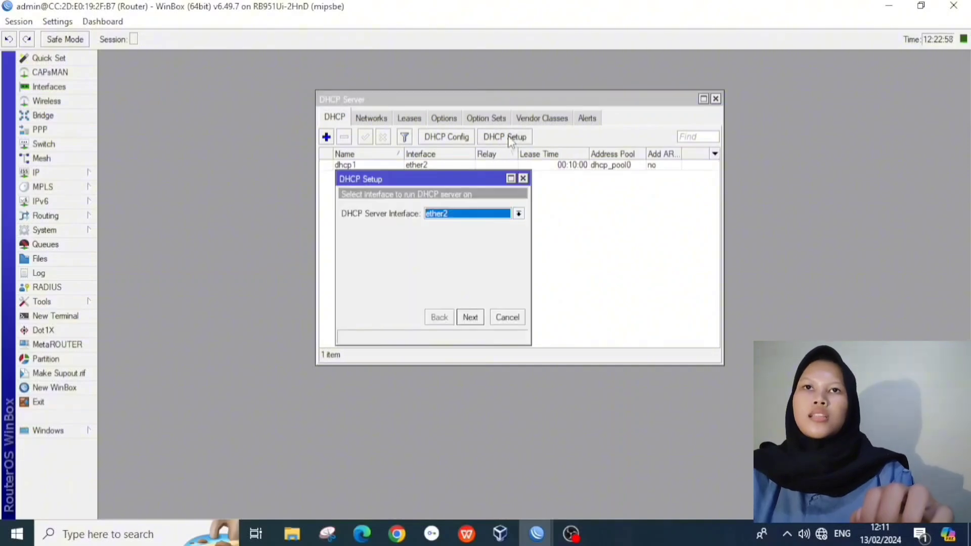
click(484, 219)
click(478, 245)
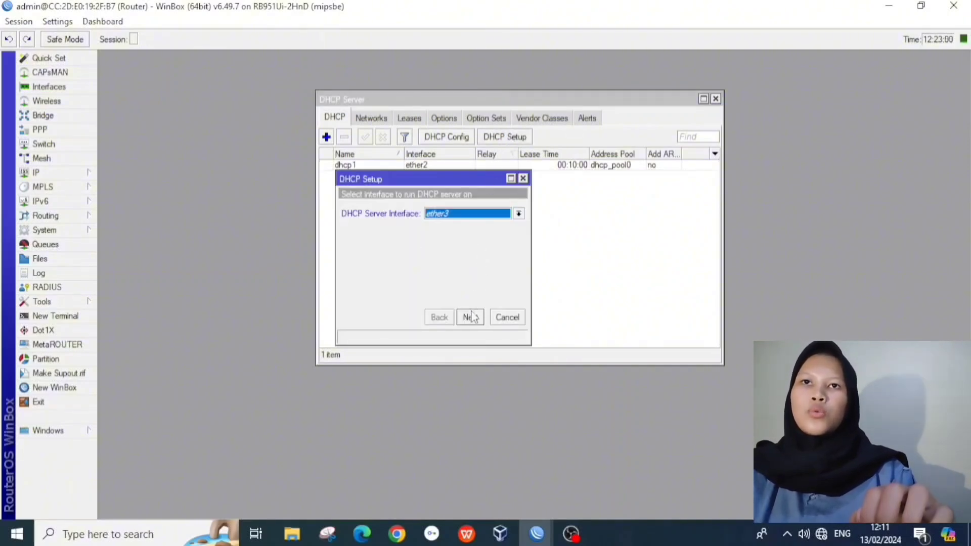
click(470, 317)
click(471, 317)
click(470, 317)
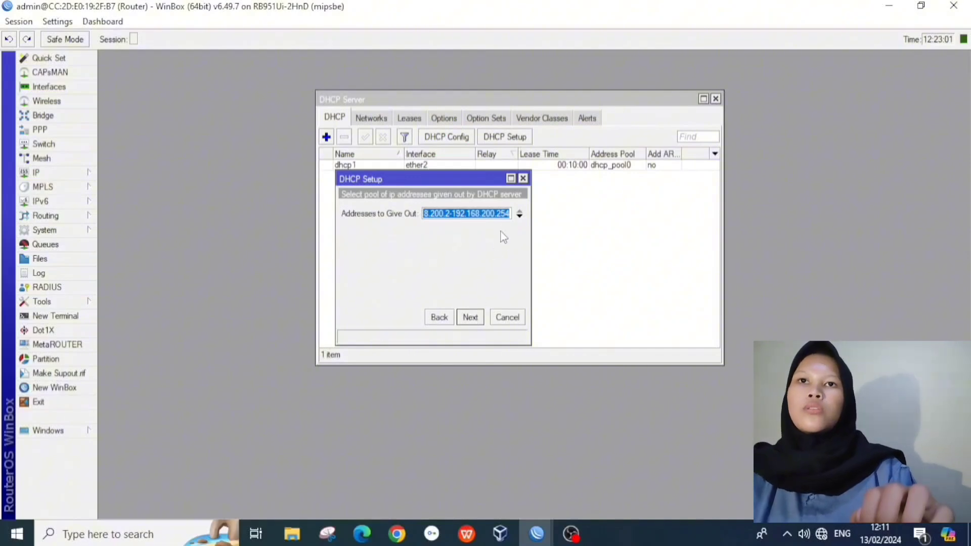
click(508, 214)
key(BackSpace)
key(BackSpace)
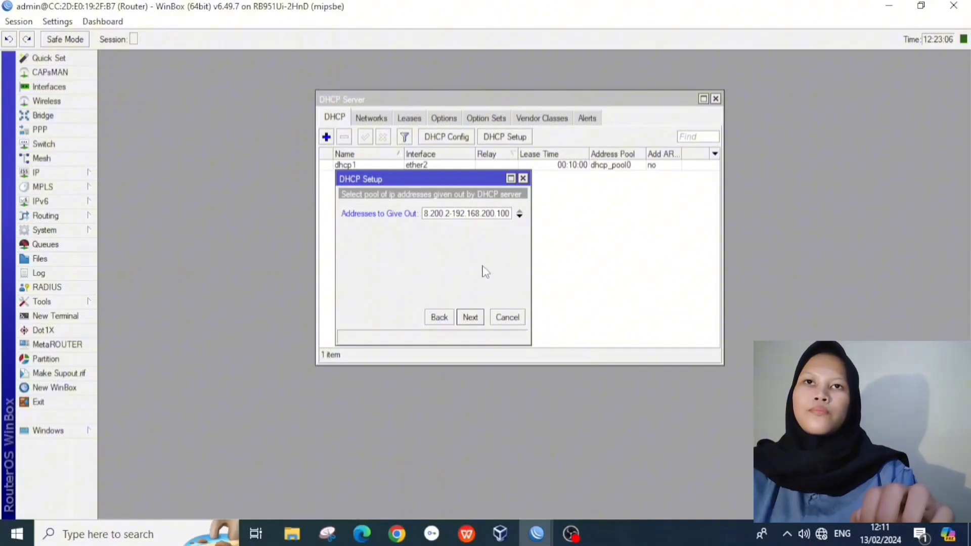
click(473, 318)
click(536, 282)
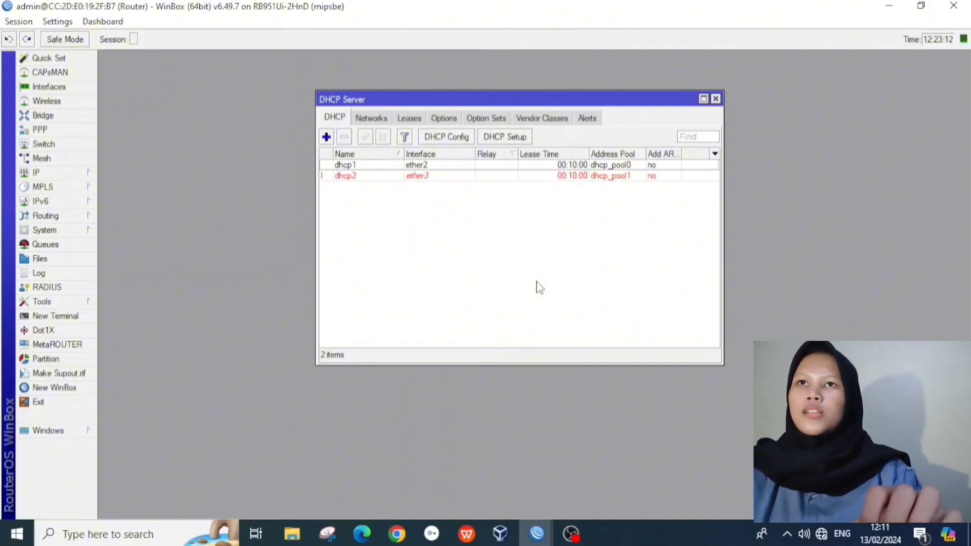
Step: Close the DHCP server list and start Hotspot Setup on ether3
click(716, 99)
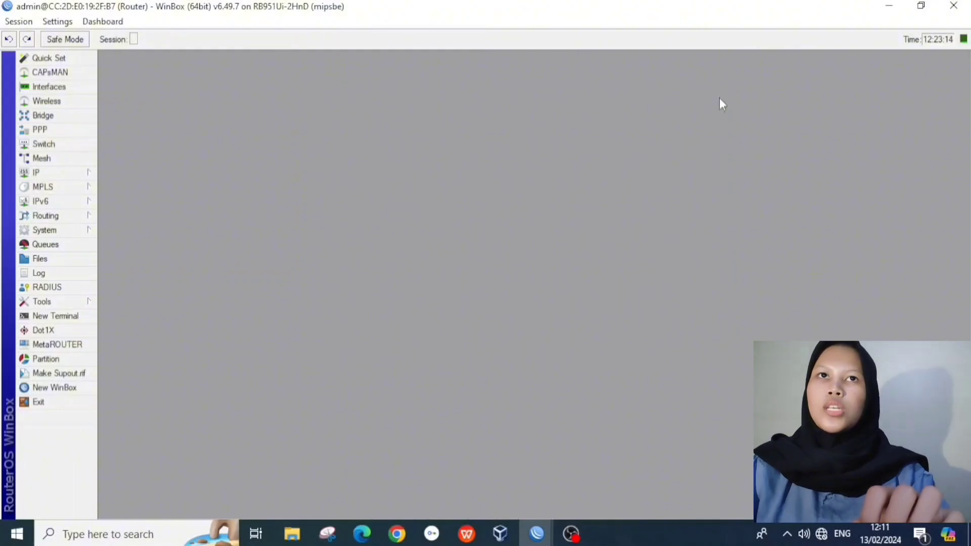
click(90, 175)
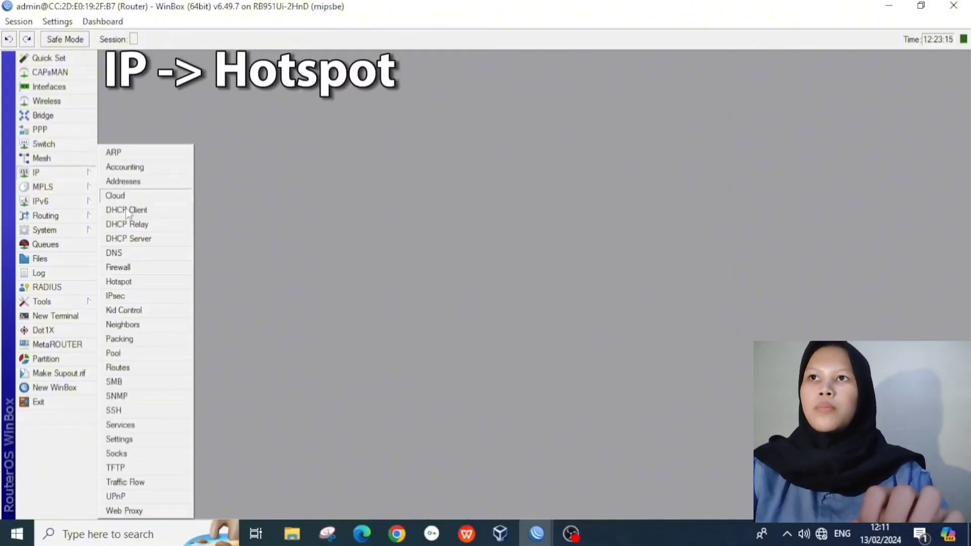
click(134, 280)
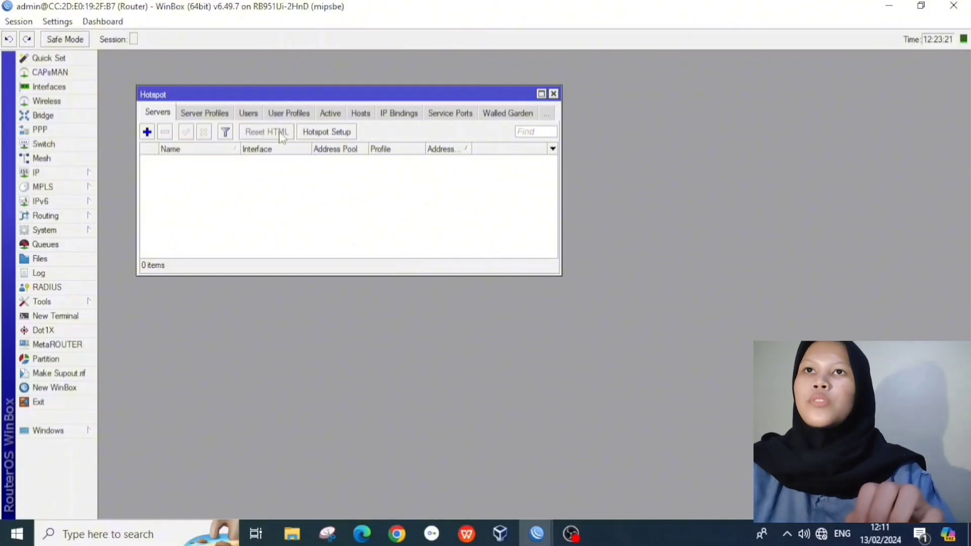
click(315, 132)
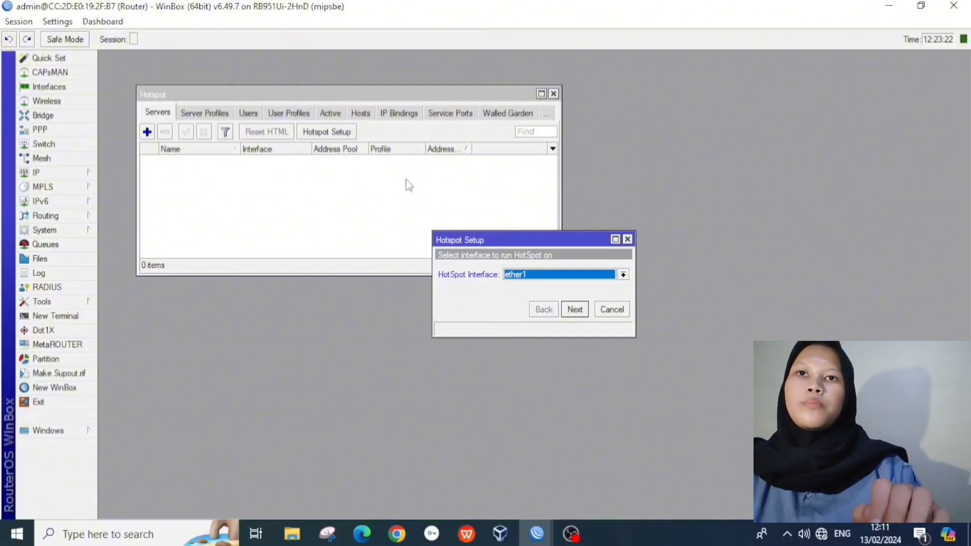
click(529, 275)
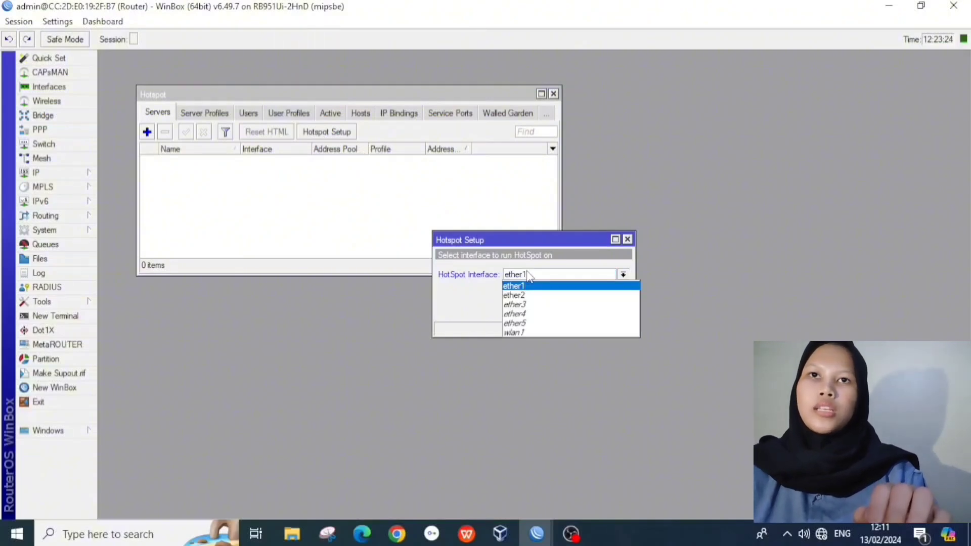
click(531, 305)
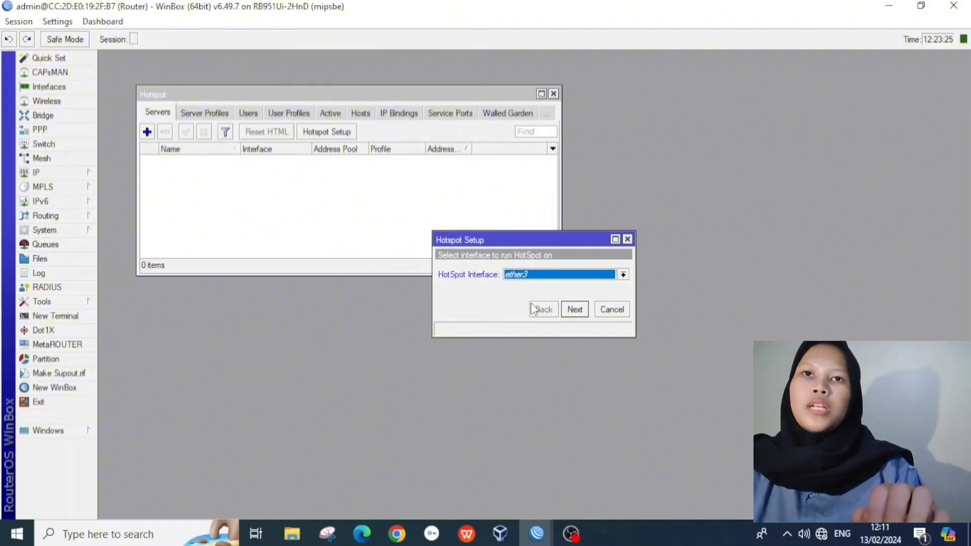
click(576, 310)
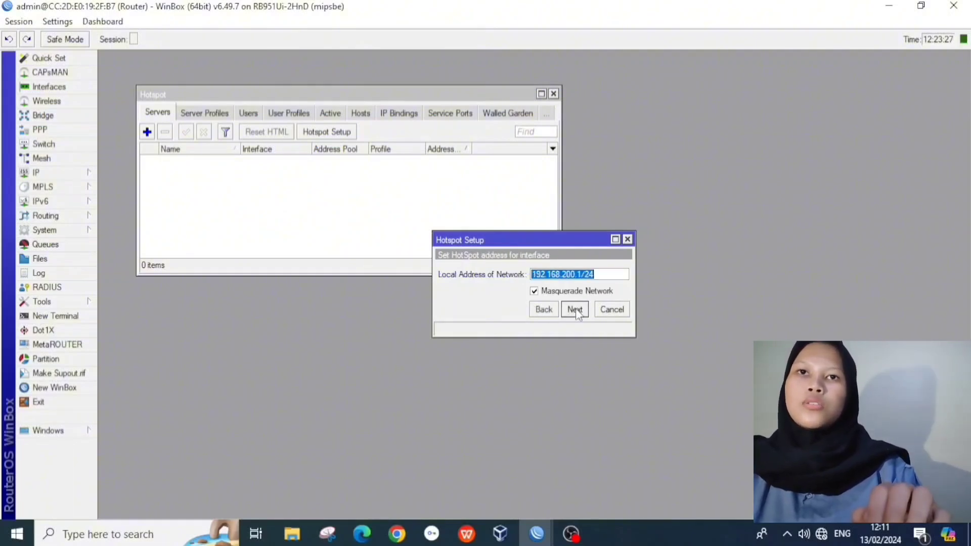
Step: Accept pool dhcp_pool1, no certificate, default SMTP and DNS servers, with DNS name ukk2024.id
click(575, 310)
click(576, 310)
click(575, 310)
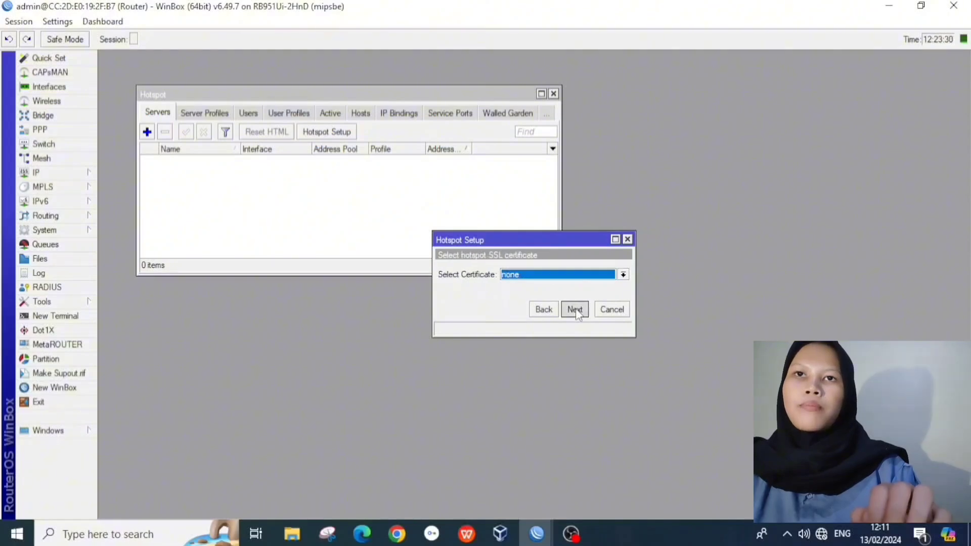
click(575, 310)
click(576, 310)
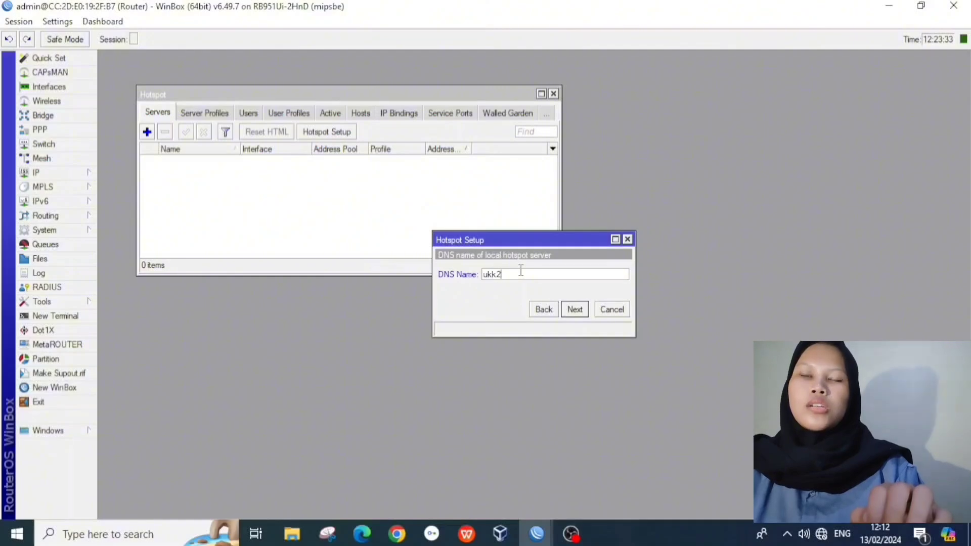
text(ukk2024.id)
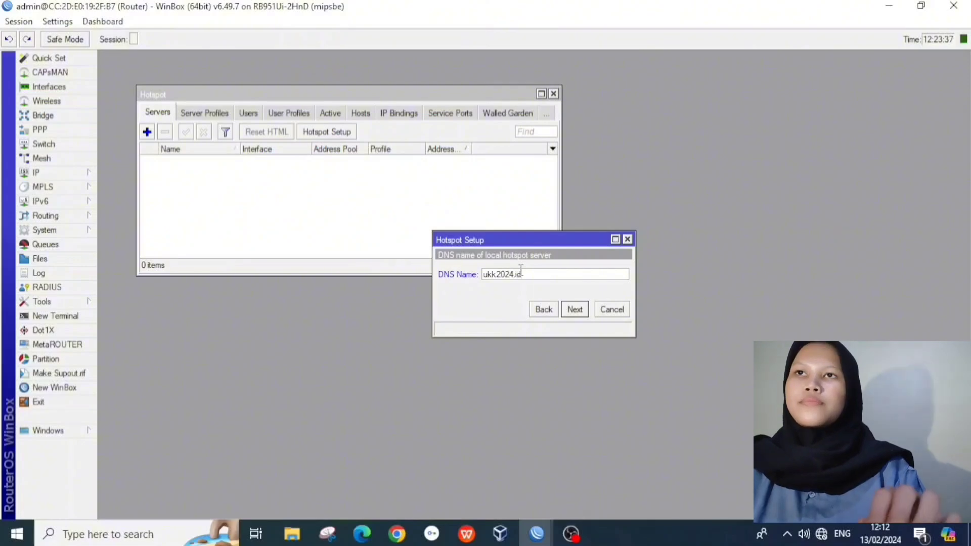
click(572, 310)
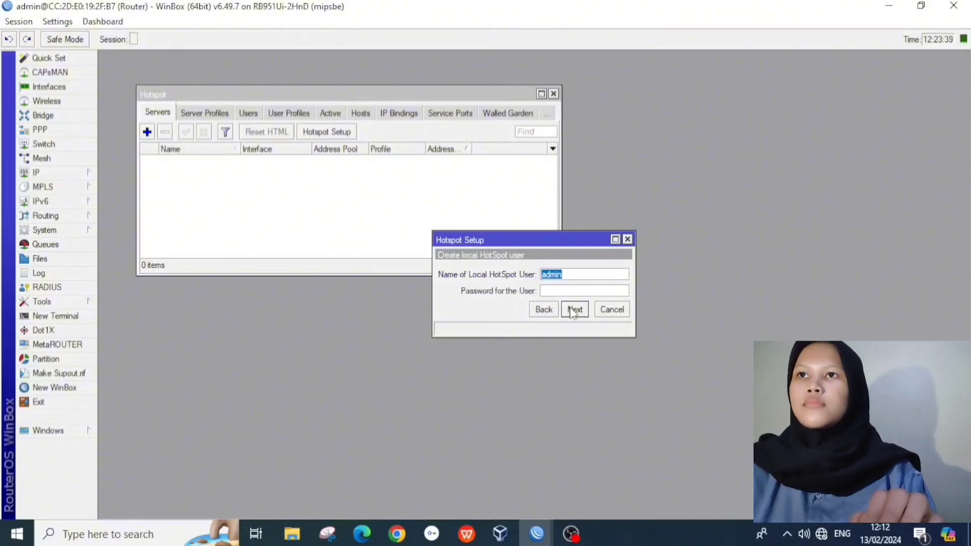
click(573, 311)
click(532, 282)
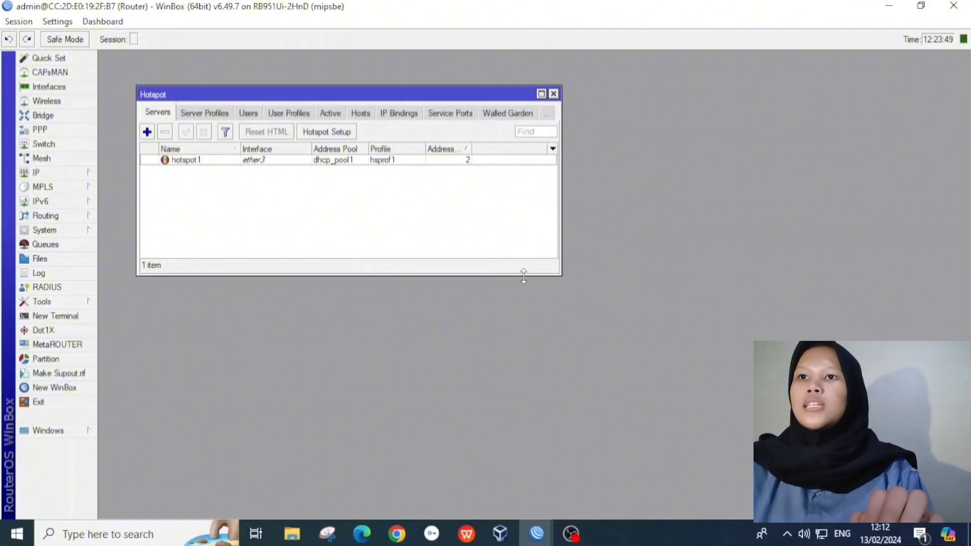
Step: Check that user-manager appears among the installed packages
click(51, 230)
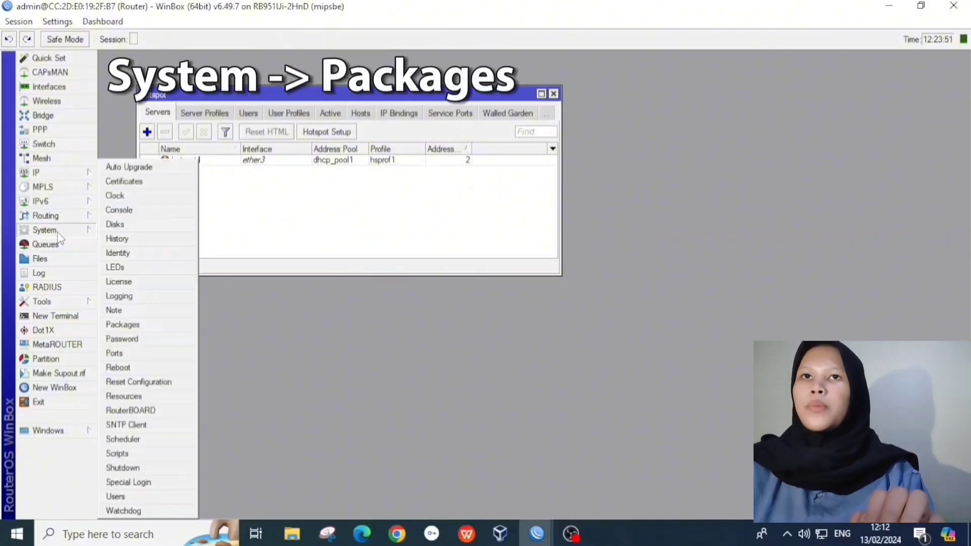
click(126, 326)
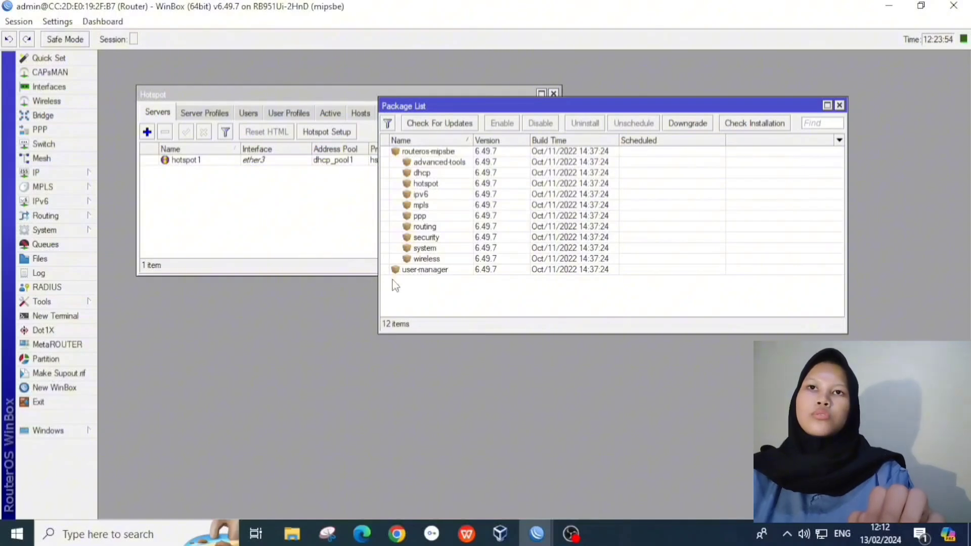
click(40, 287)
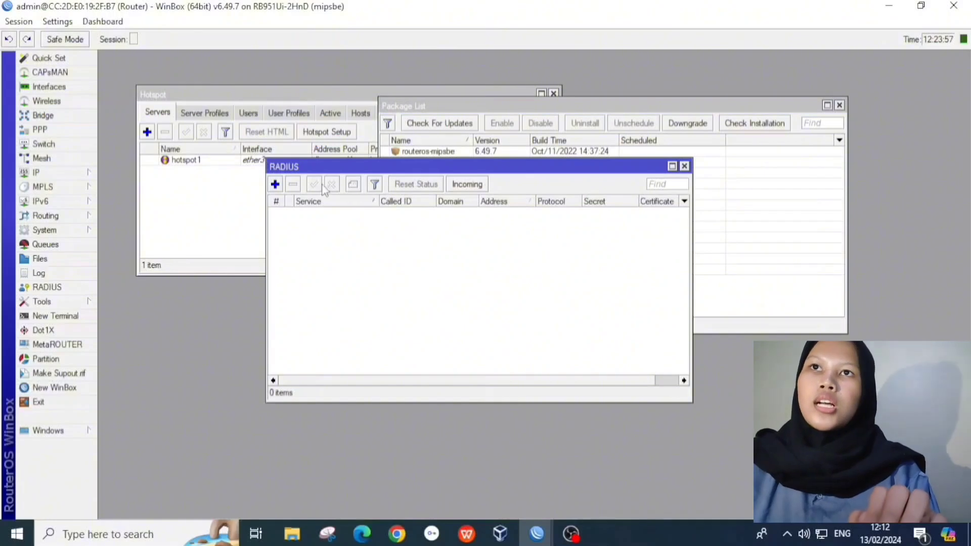
Step: Add a hotspot RADIUS server at 127.0.0.1 with a shared secret
click(275, 184)
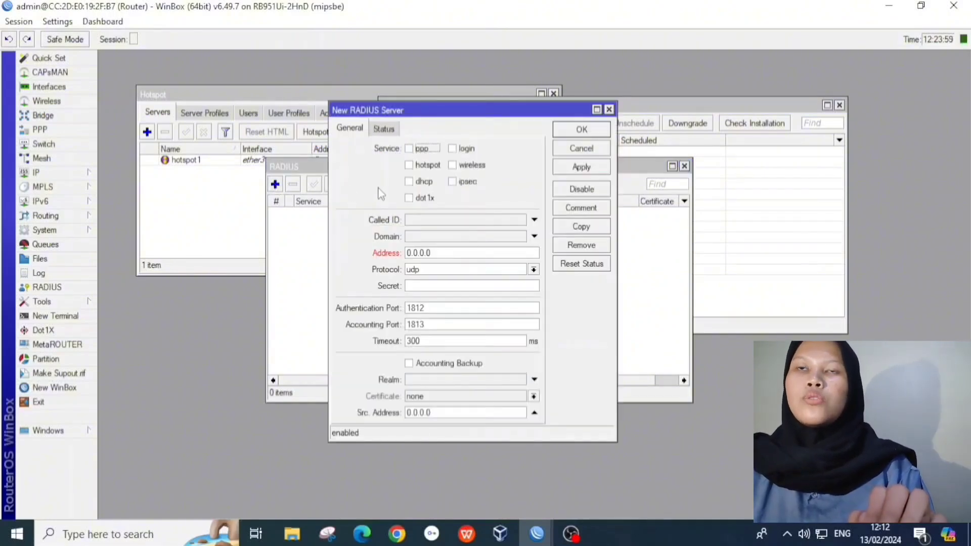
click(410, 169)
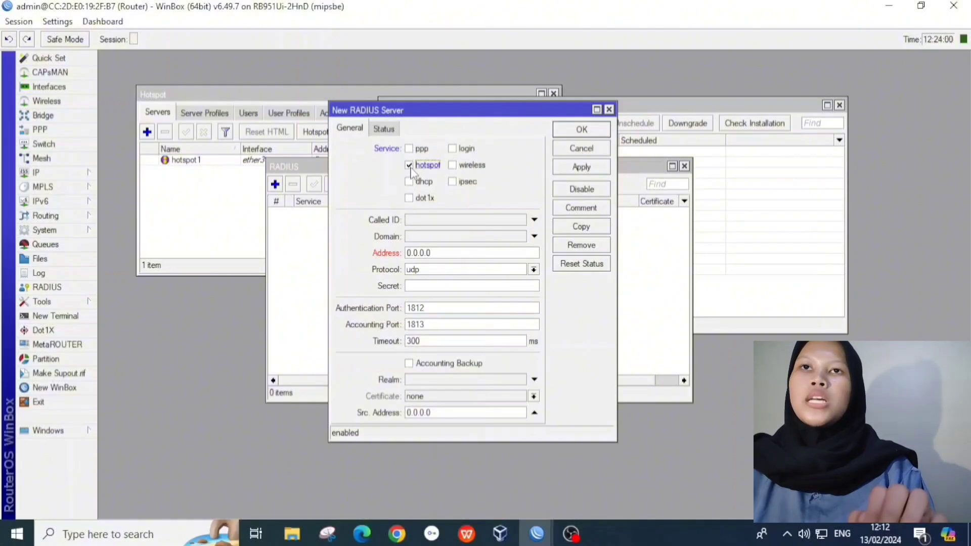
click(445, 253)
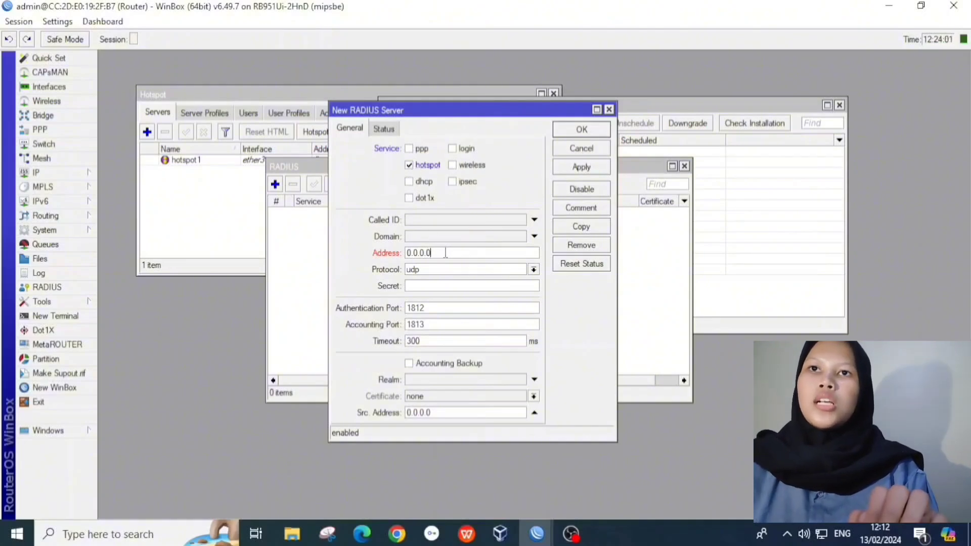
drag(446, 253, 391, 259)
text(1)
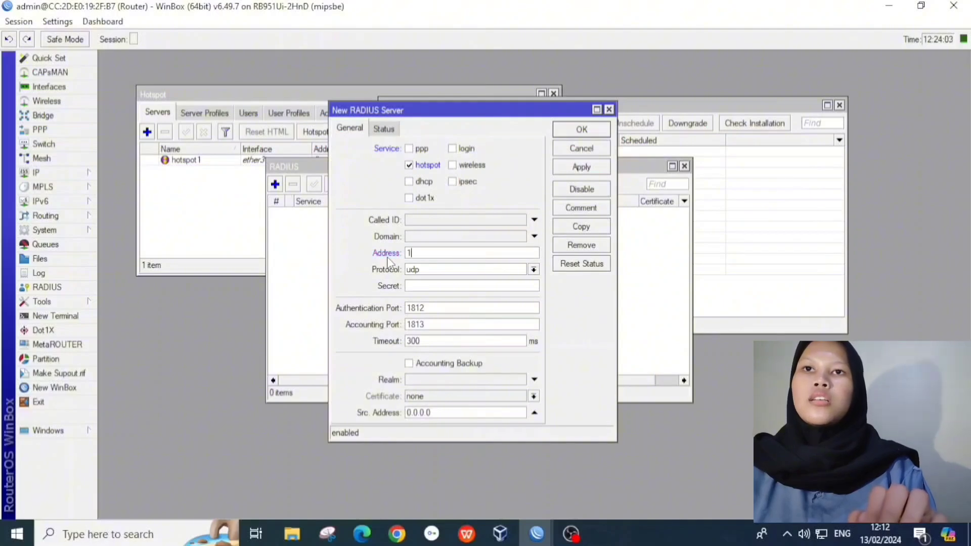
text(27.0.0.1)
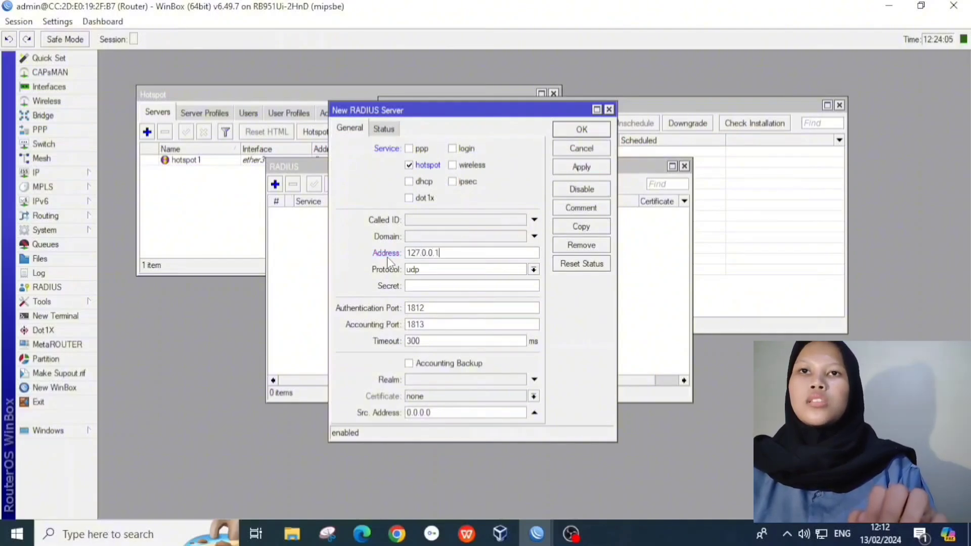
click(432, 284)
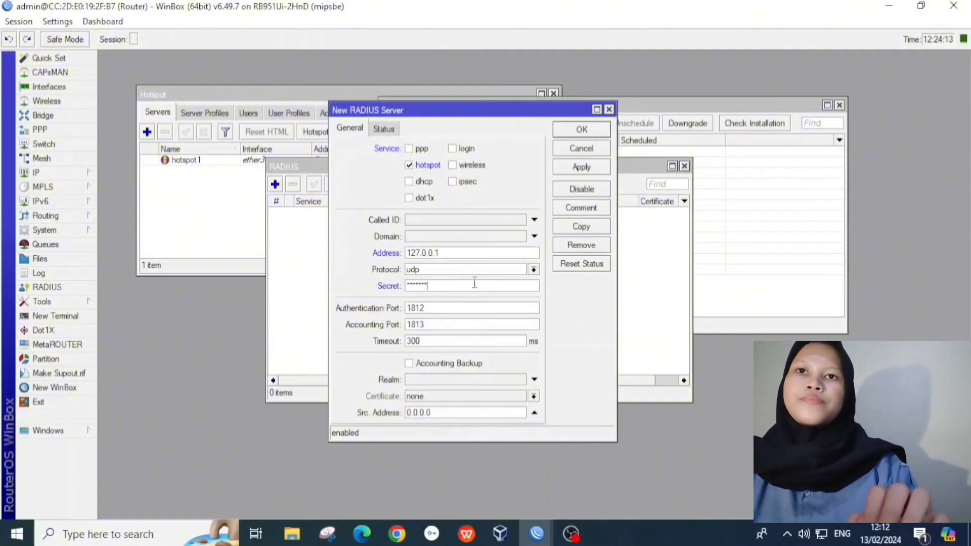
click(581, 167)
click(584, 132)
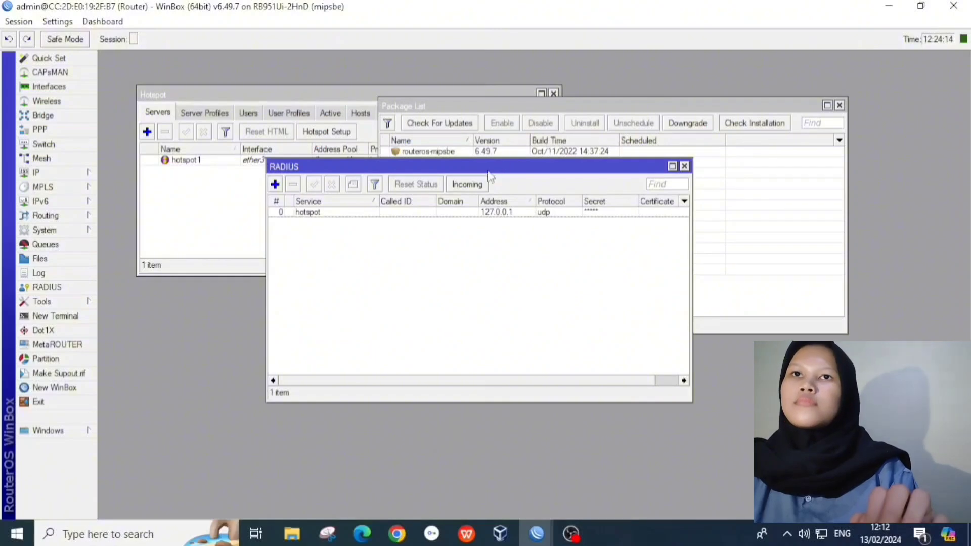
Step: Enable accepting incoming RADIUS requests on port 3799
click(467, 184)
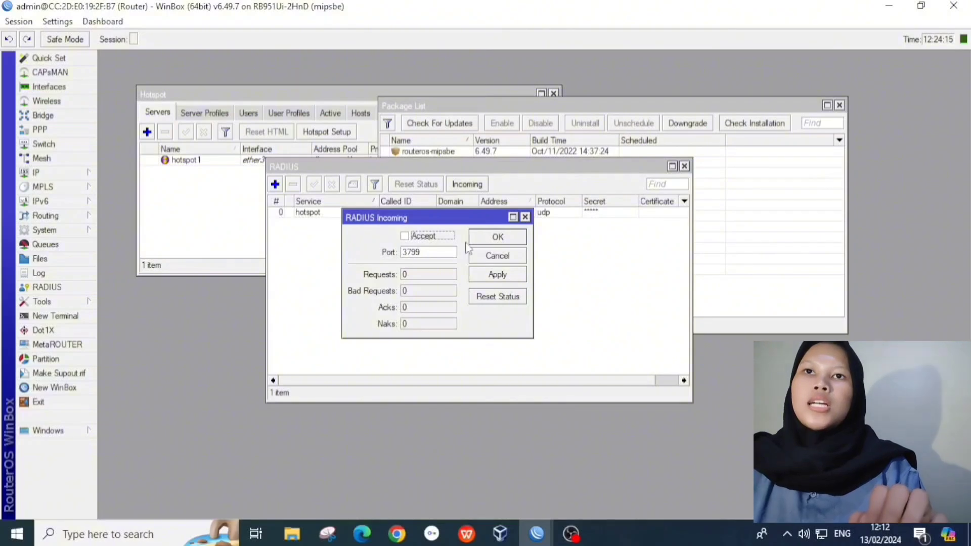
click(405, 237)
click(499, 277)
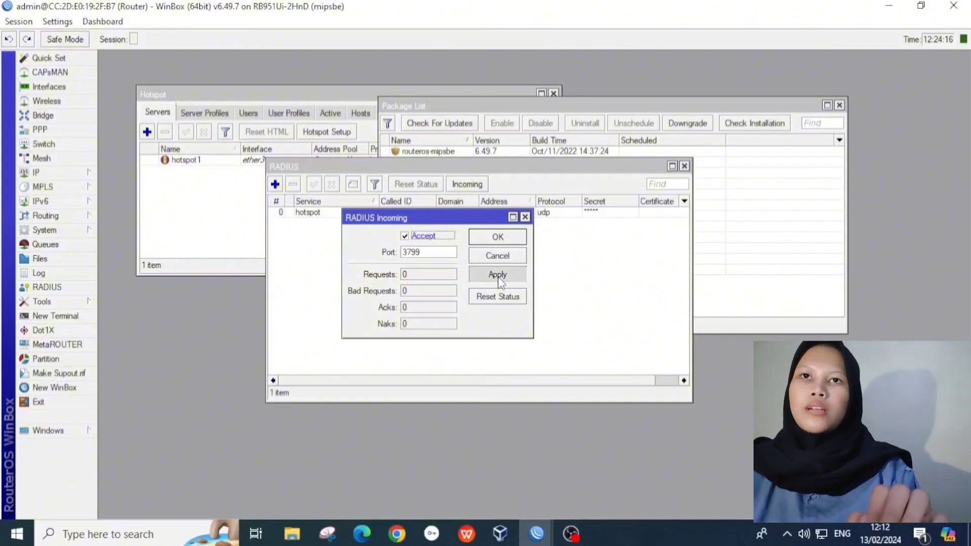
click(497, 237)
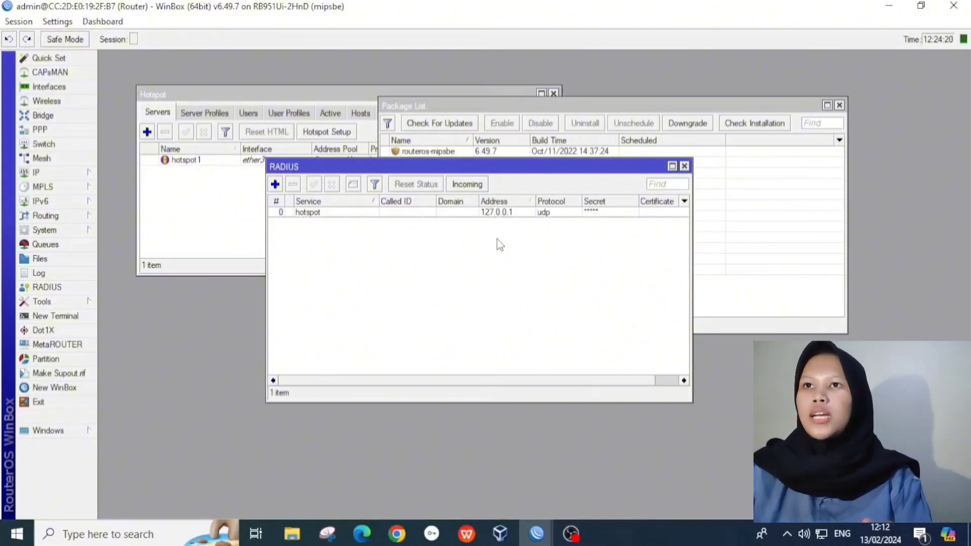
Step: Turn on Use RADIUS in the hsprof1 hotspot server profile and save it
click(50, 173)
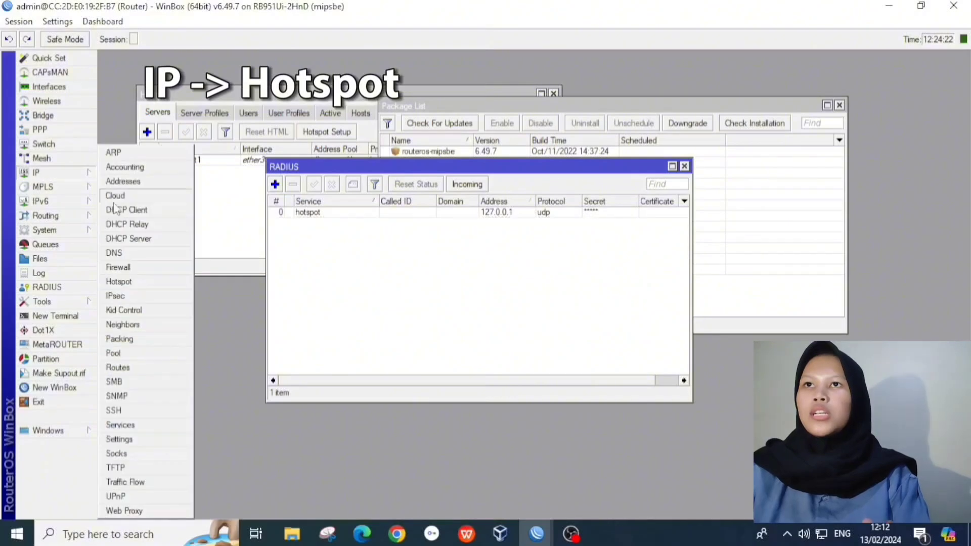
click(142, 282)
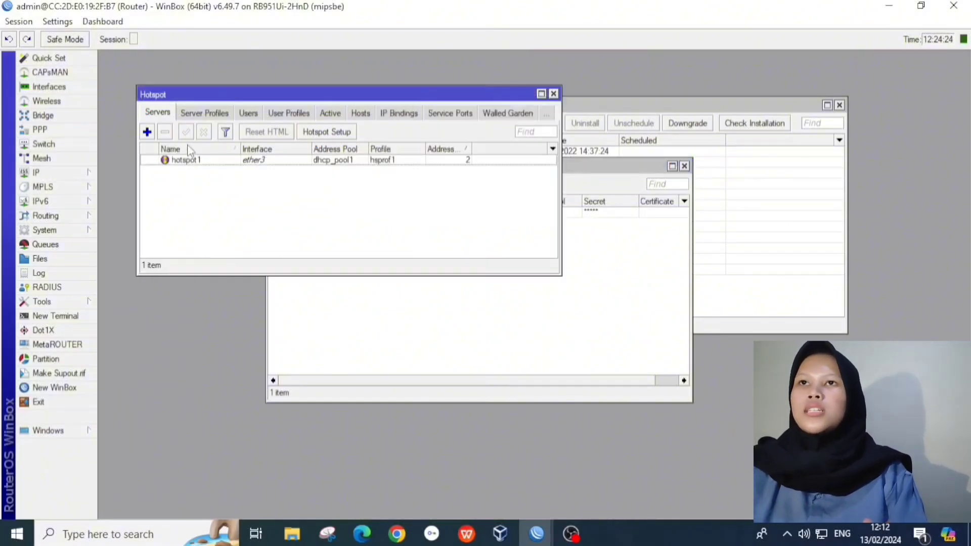
click(204, 113)
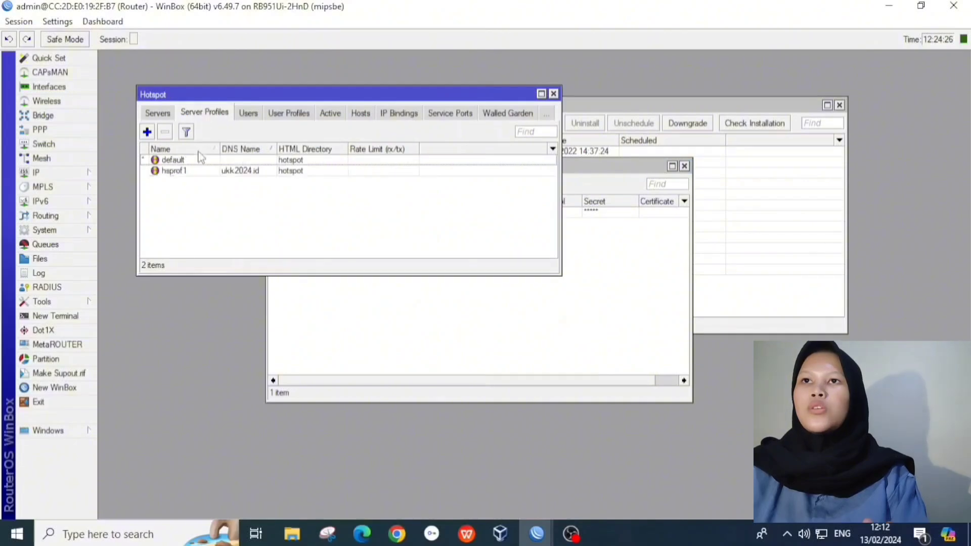
click(196, 172)
right_click(195, 171)
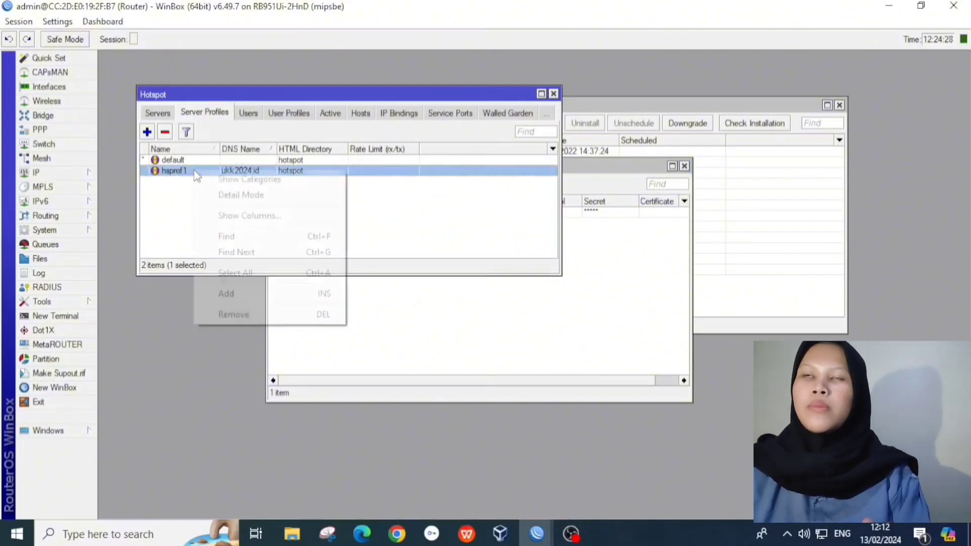
click(183, 172)
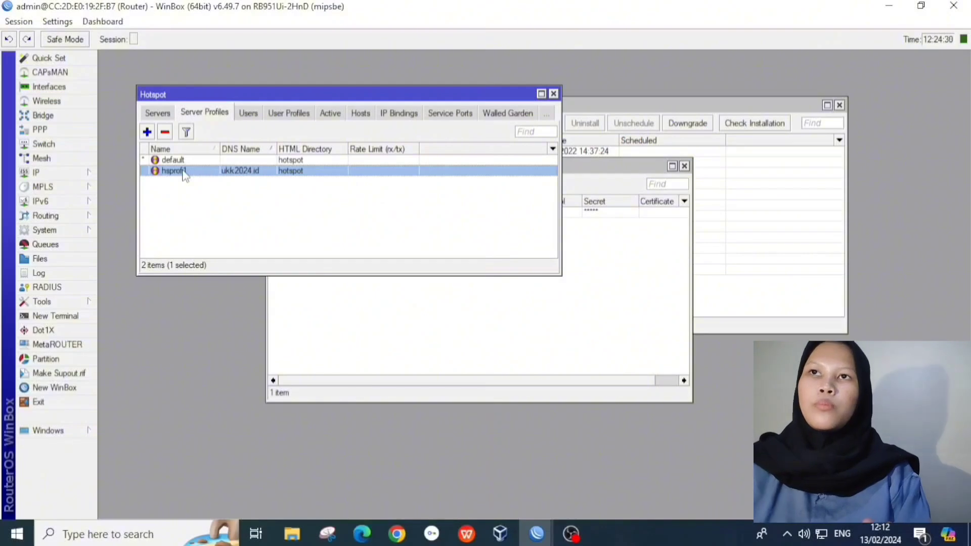
double_click(183, 171)
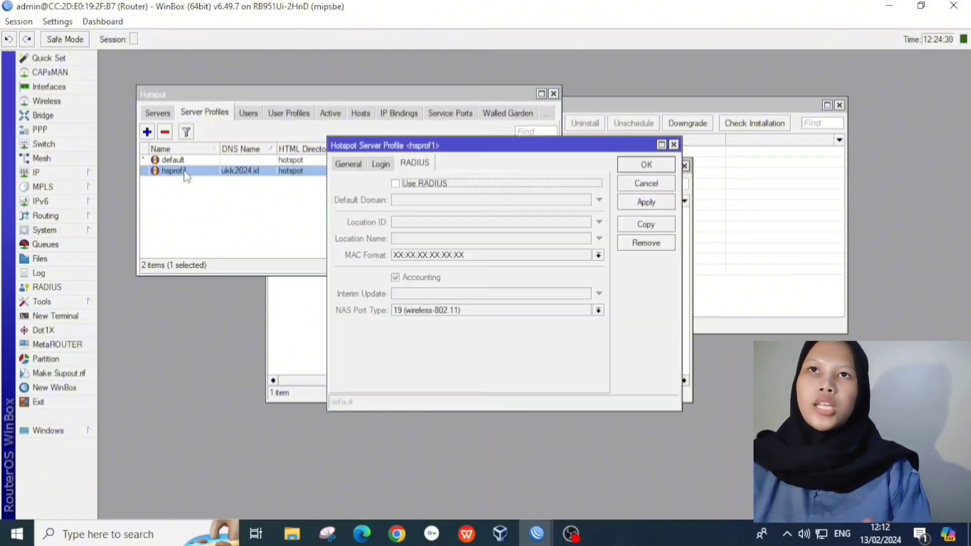
click(397, 184)
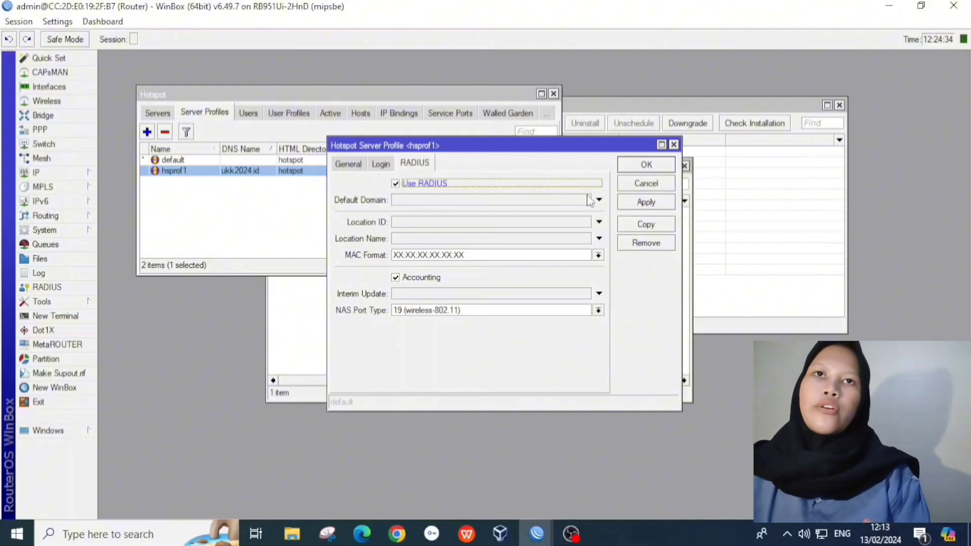
click(643, 204)
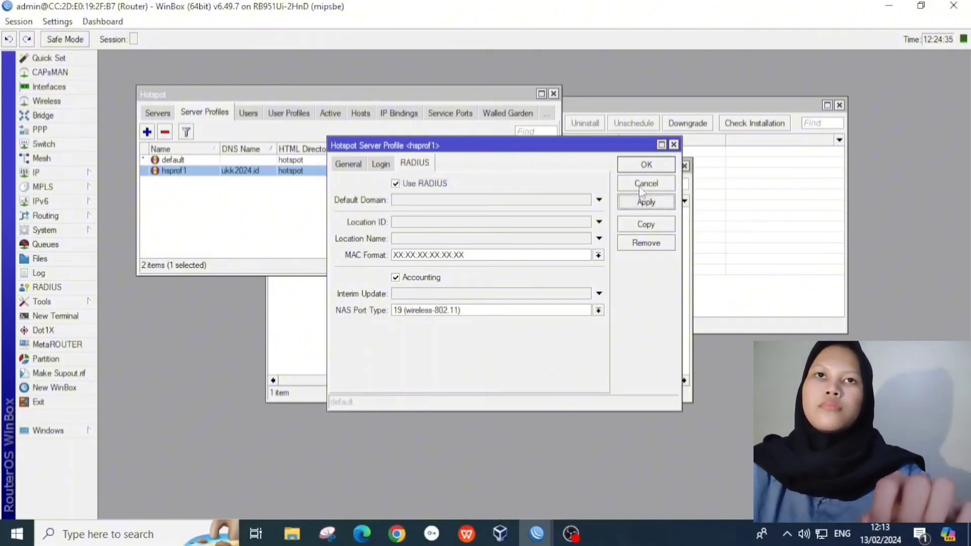
click(646, 164)
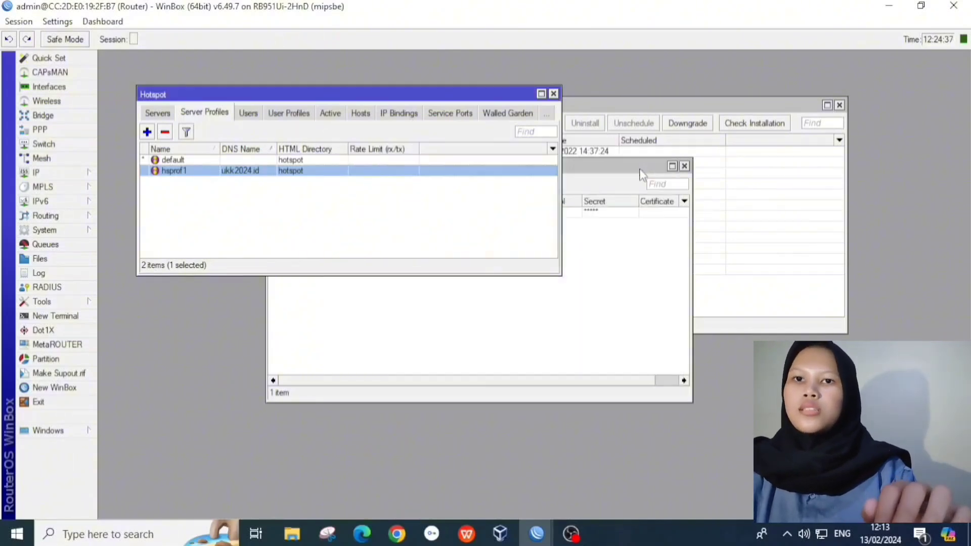
Step: Open a maximized Chrome guest window and enter 192.168.100.1/userman in the address bar
click(397, 535)
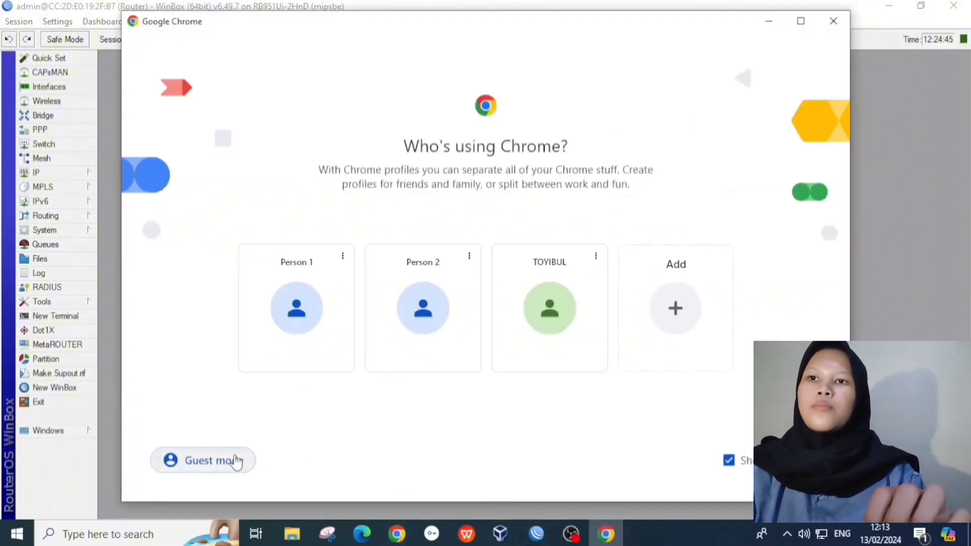
click(234, 461)
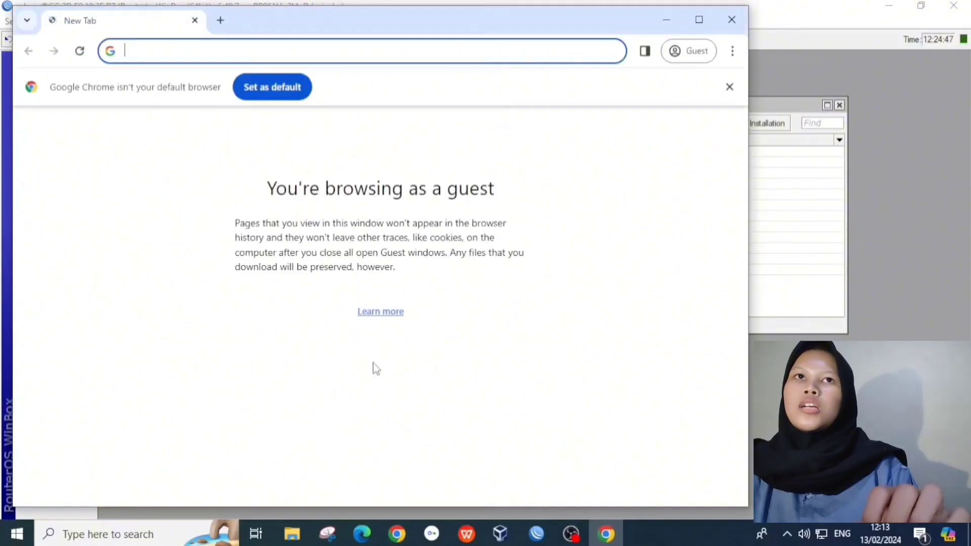
click(698, 20)
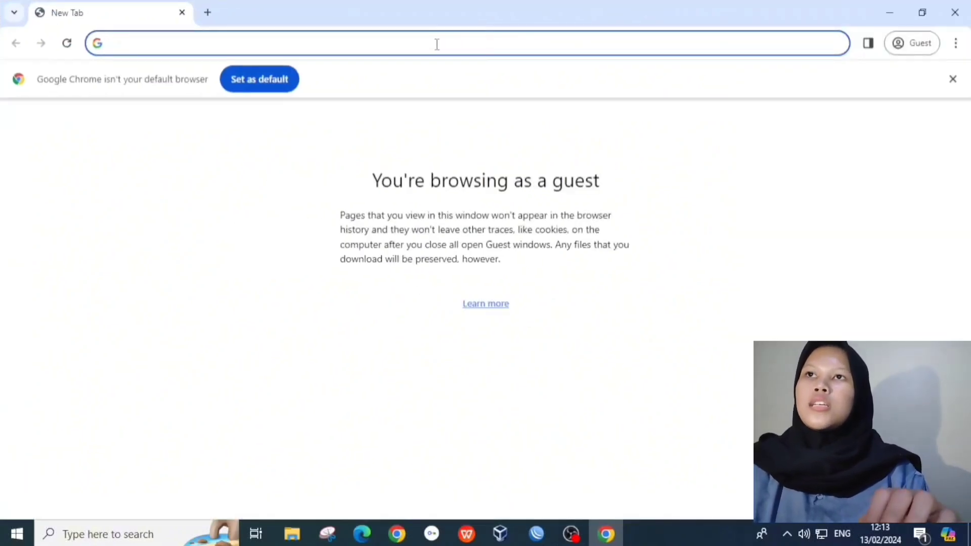
text(u)
key(BackSpace)
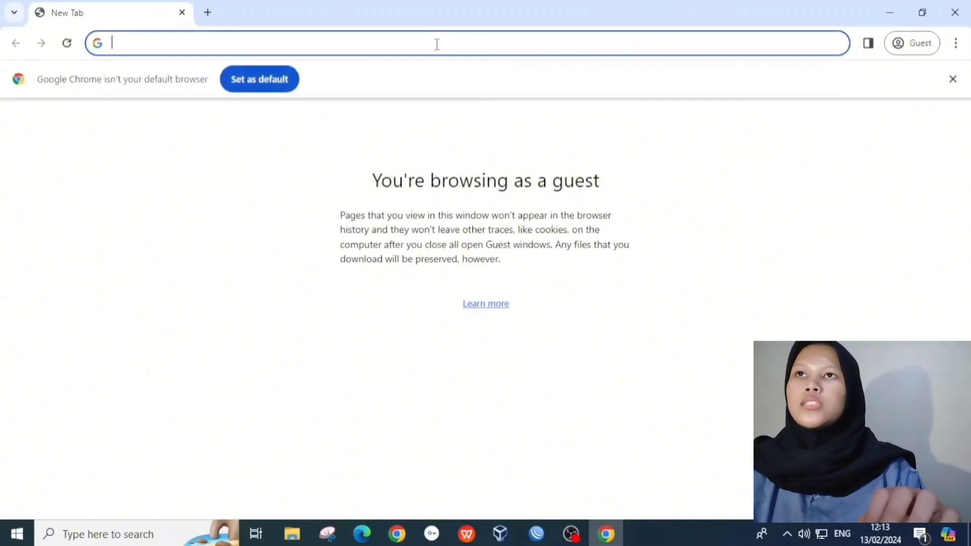
text(192.168)
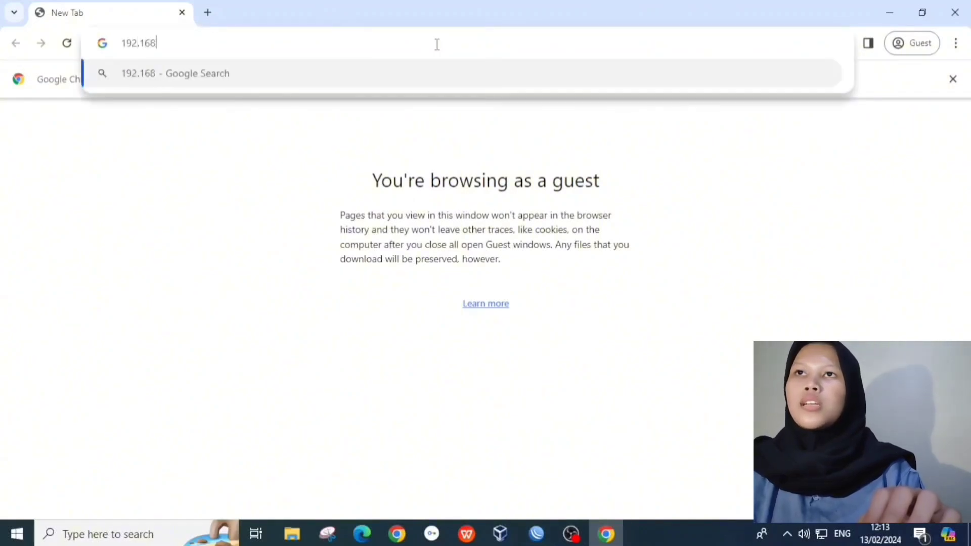
text(.100)
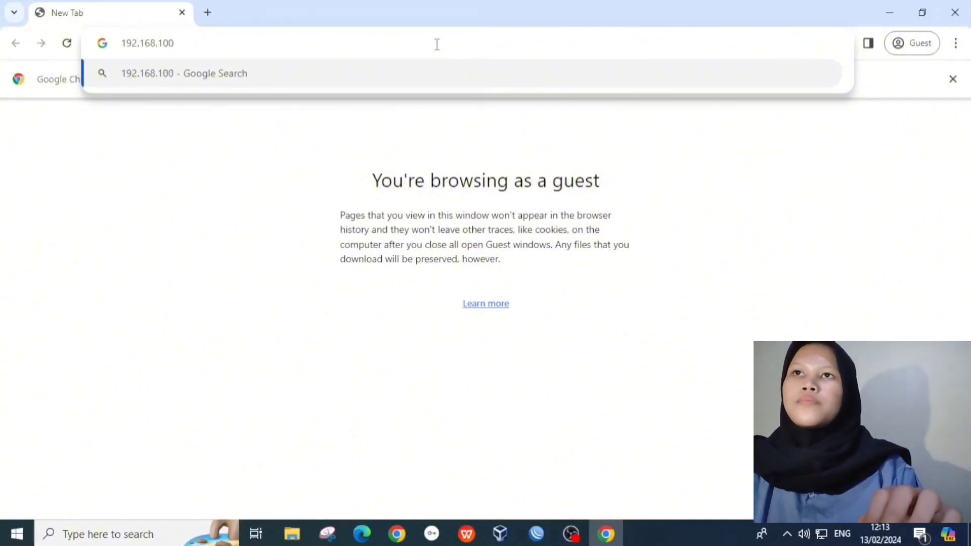
text(.)
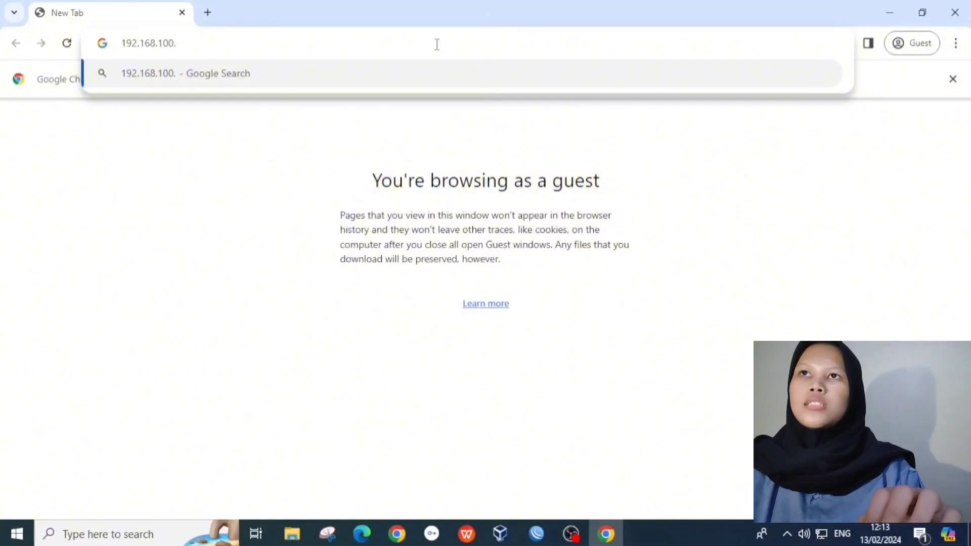
text(1/)
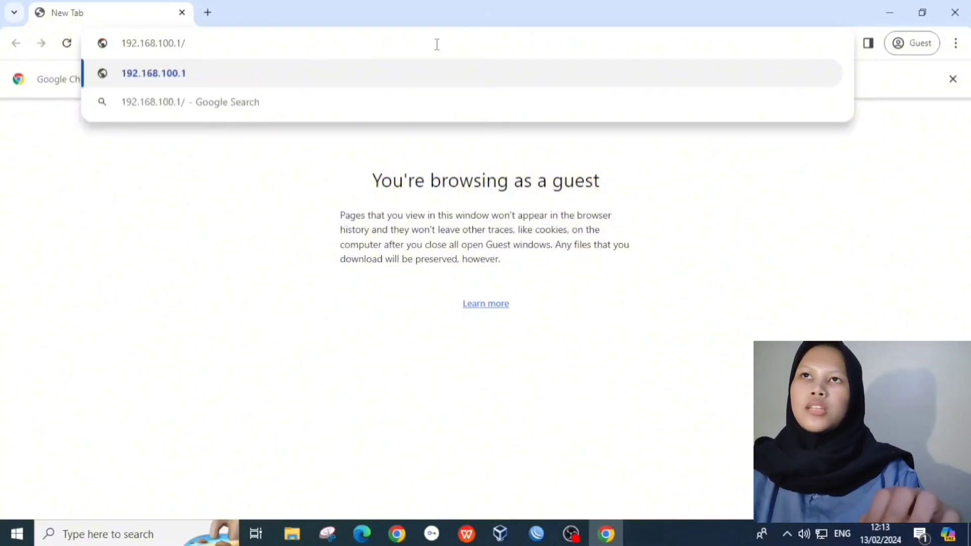
text(userm)
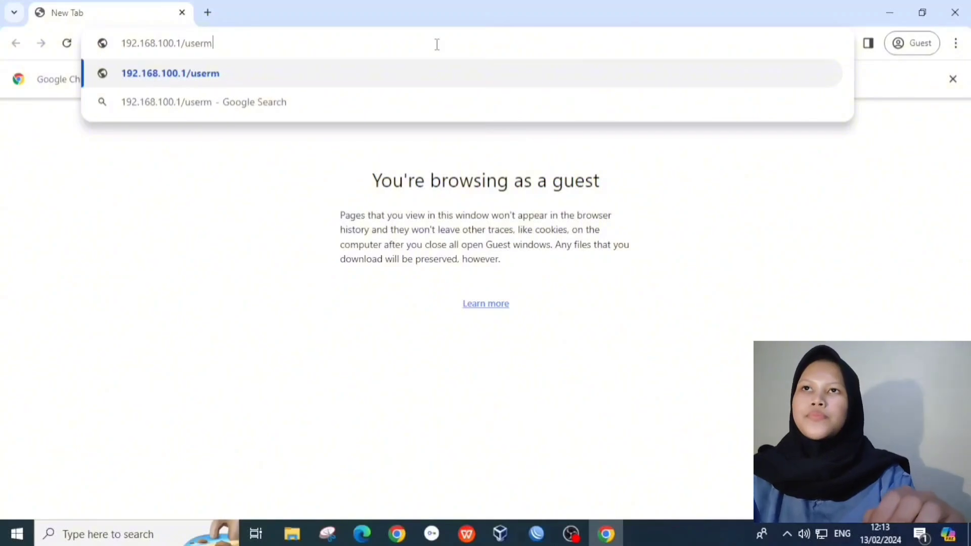
text(an)
Step: Load /userman and log in to User Manager as admin to see the ukk users
key(Return)
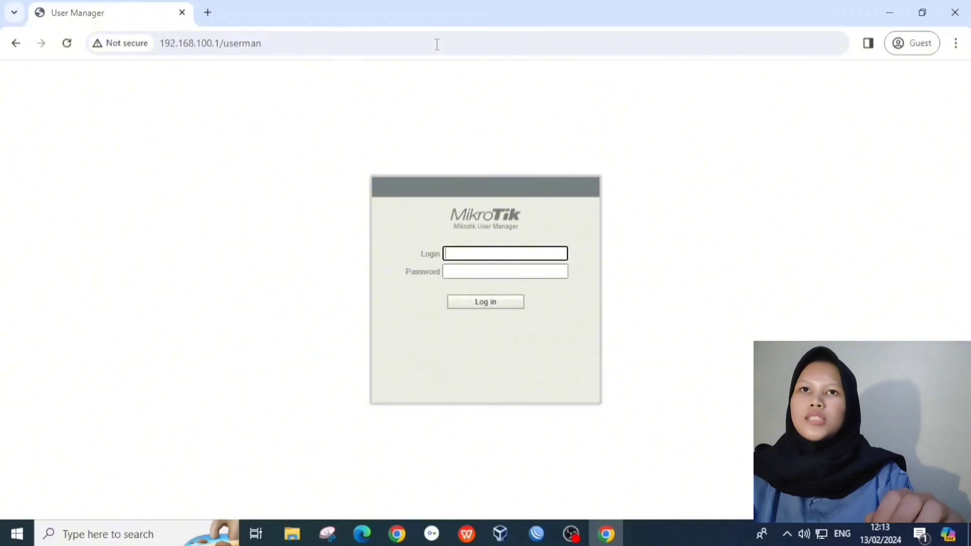
text(a)
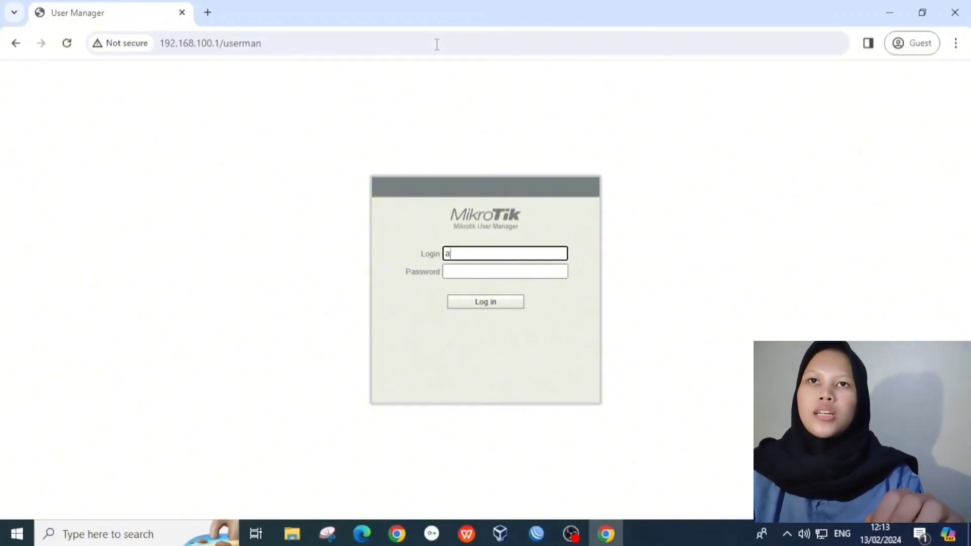
text(dmin)
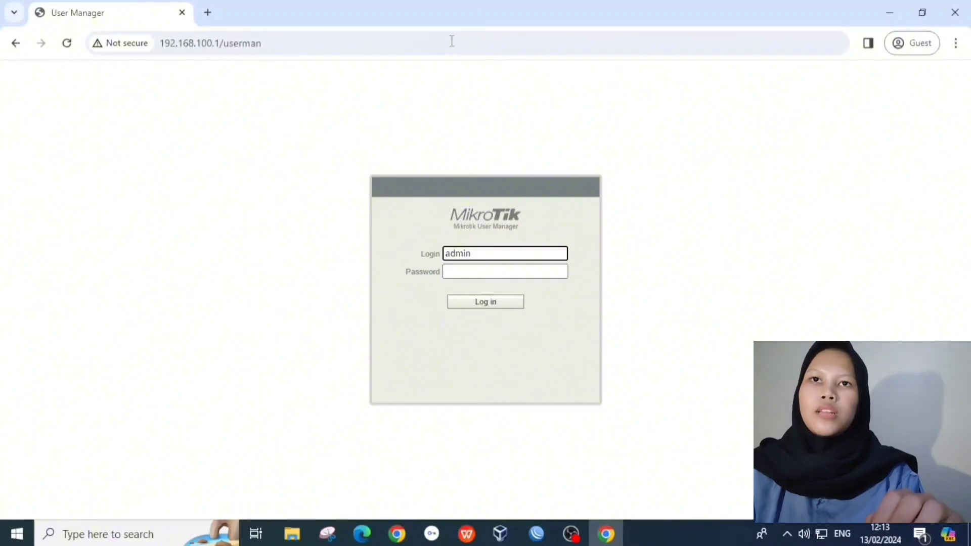
click(503, 306)
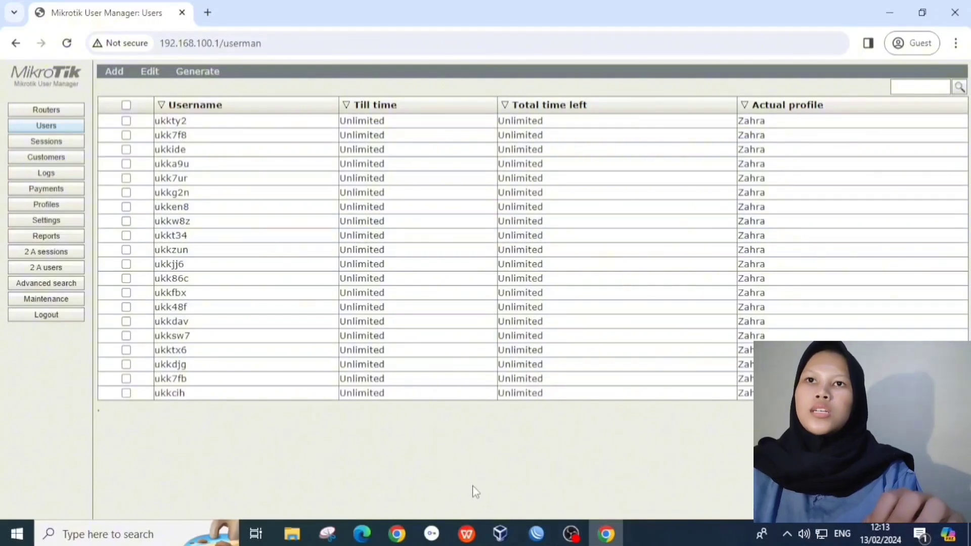
Step: Bring WinBox forward and start a New Terminal, skipping the password prompt
mouse_move(536, 537)
click(558, 478)
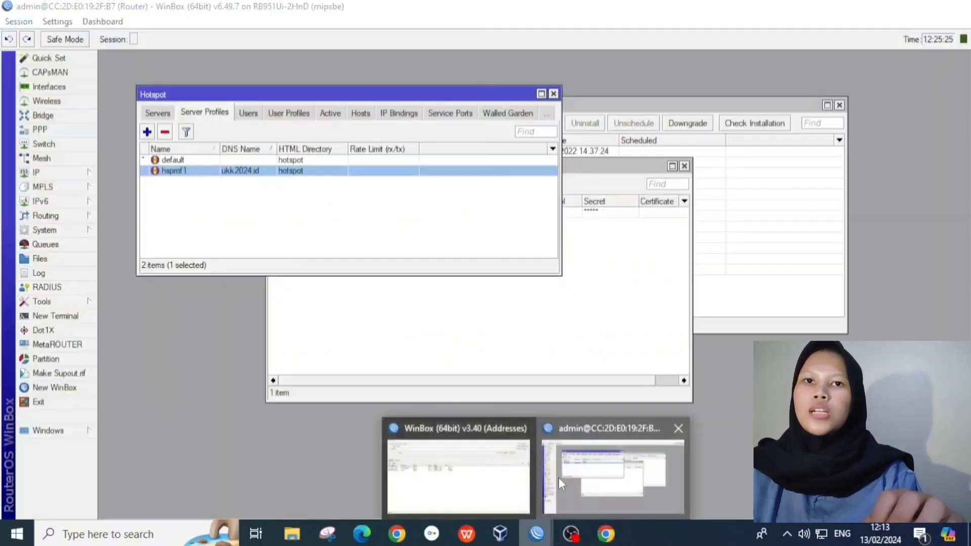
click(56, 316)
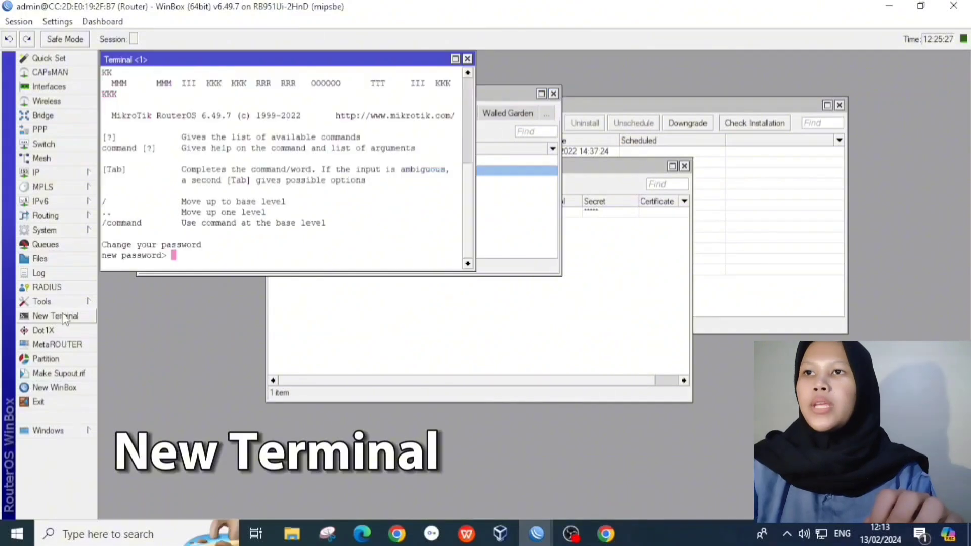
key(Return)
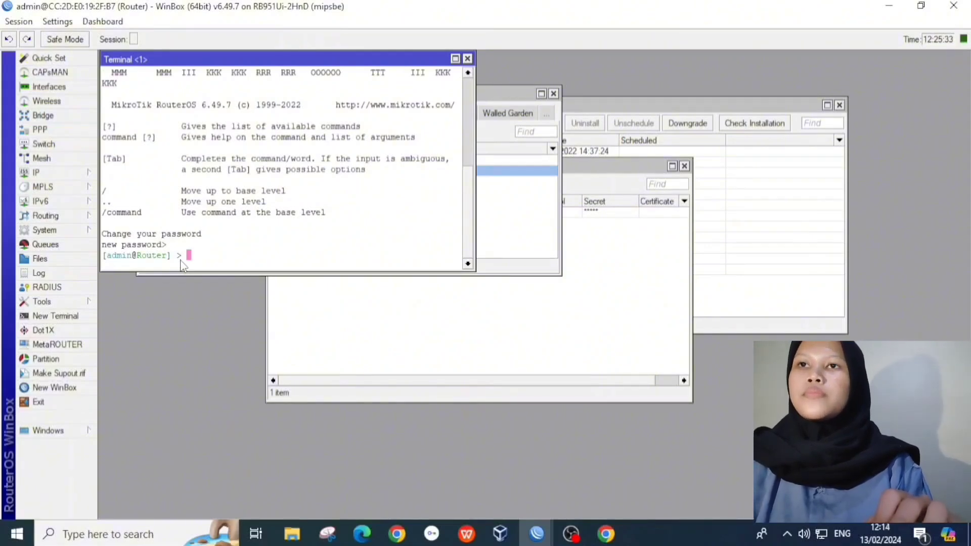
Step: Wipe the database with 'tool user-manager database clear', confirming with y
text(too)
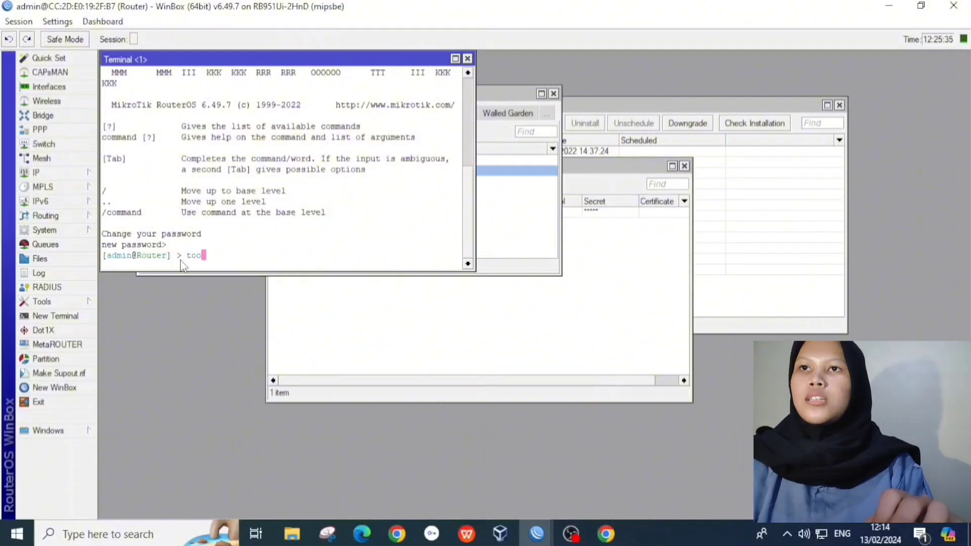
text(l user)
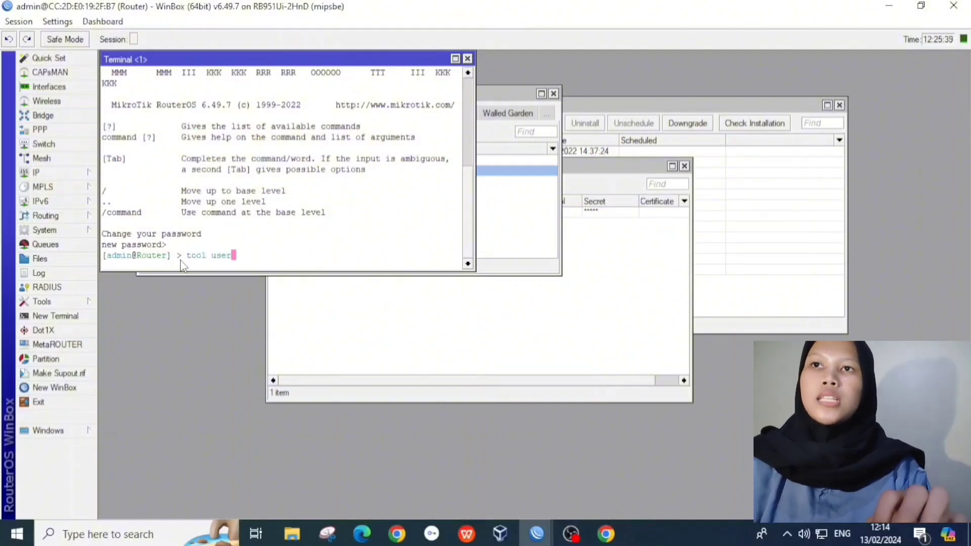
text(-man)
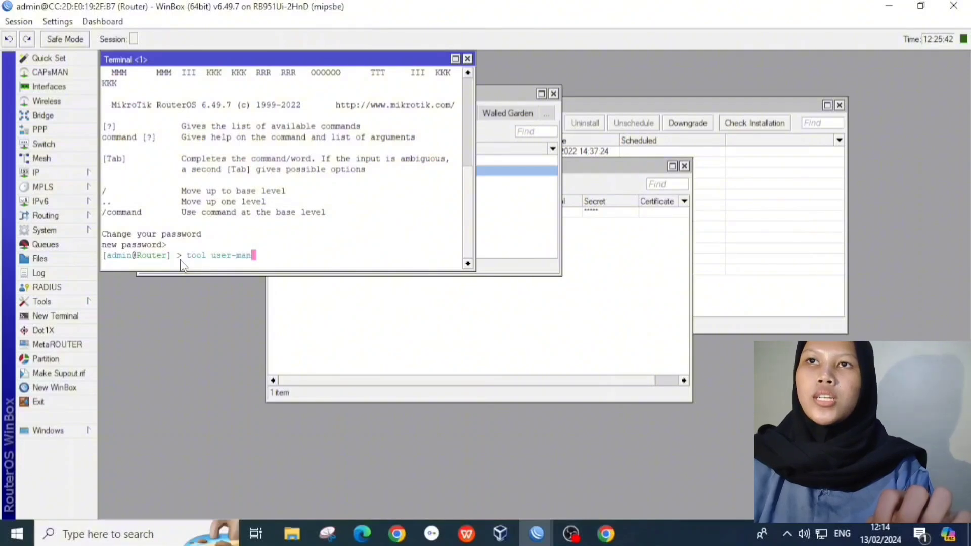
text(ager )
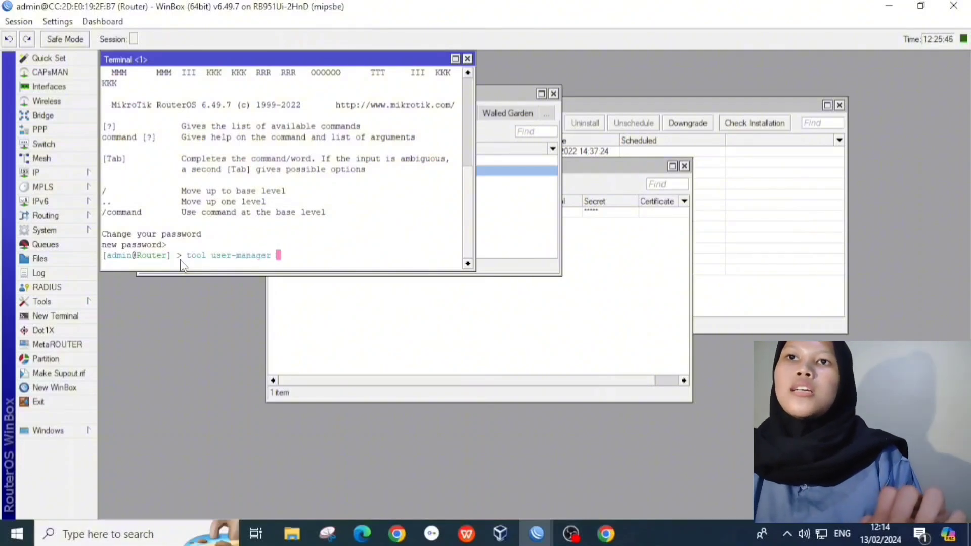
text(da)
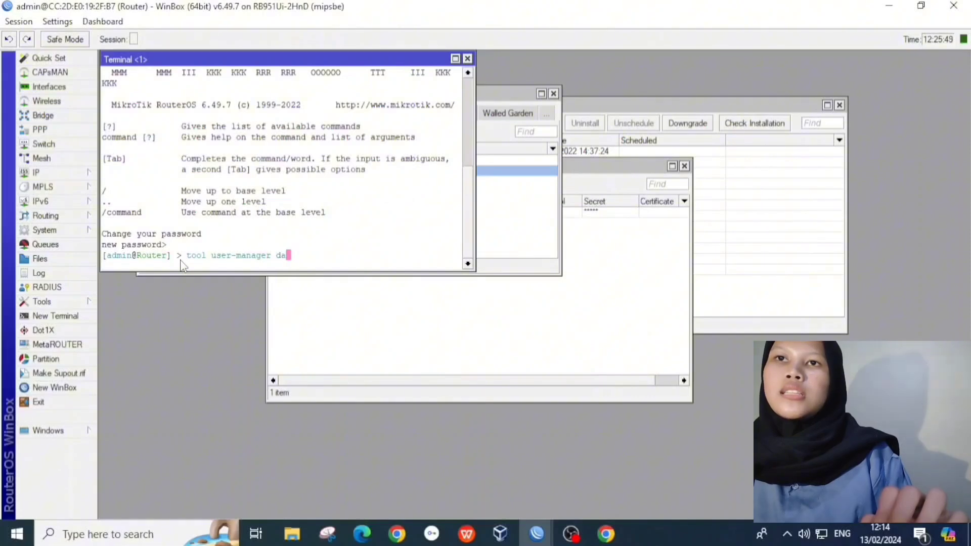
text(tabase clear)
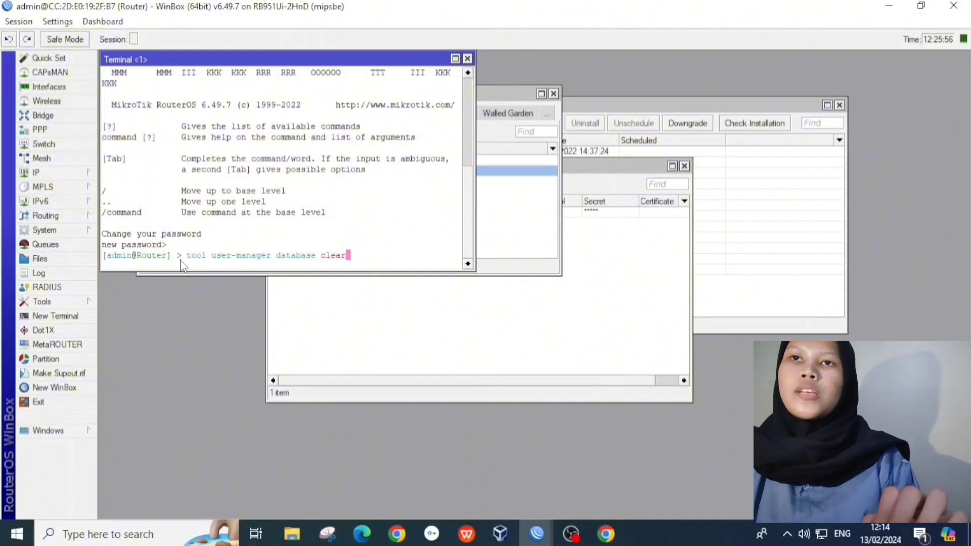
key(Return)
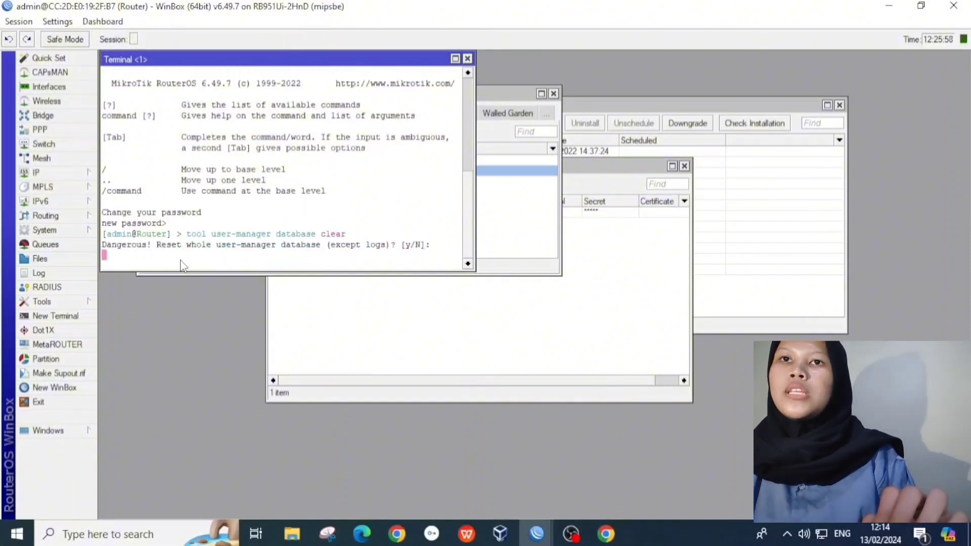
text(y)
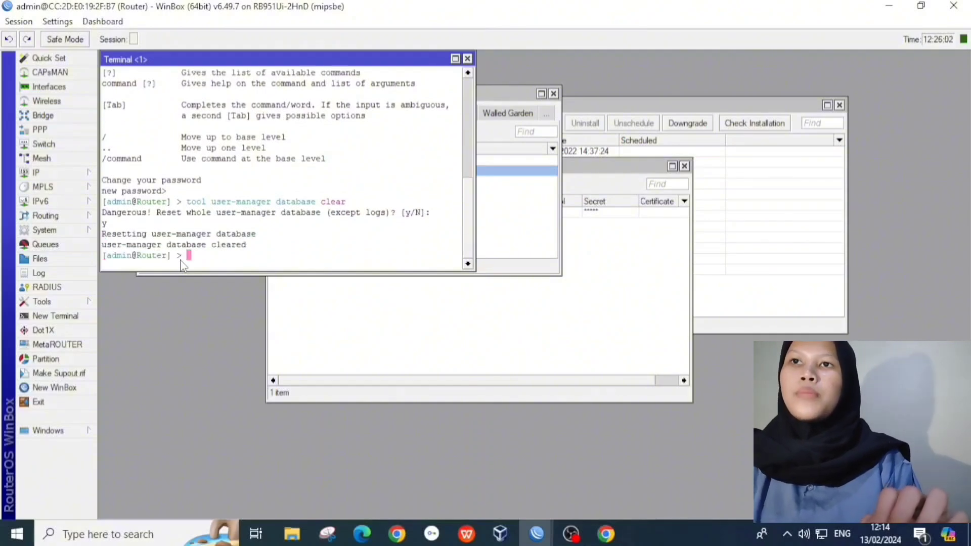
key(Return)
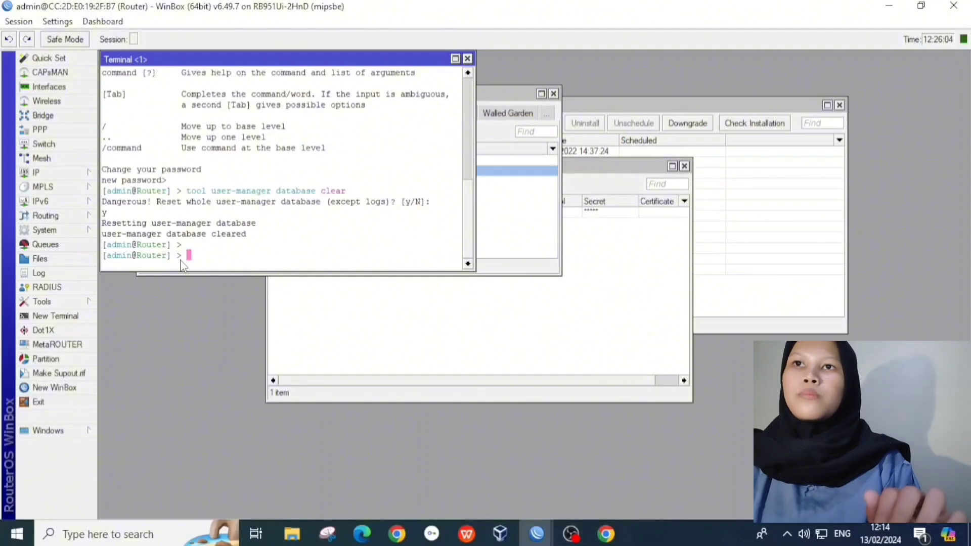
click(607, 534)
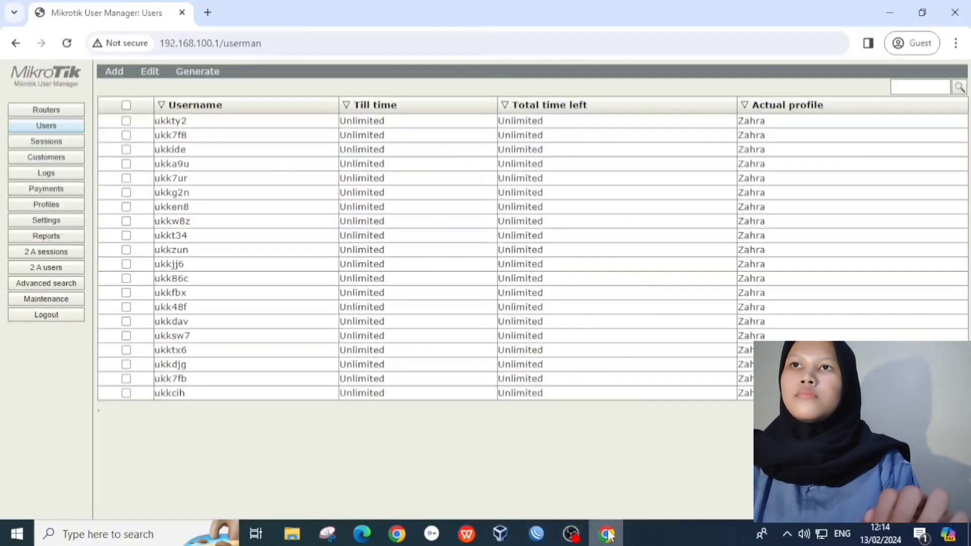
Step: Reload User Manager and start a new router named ukk2024 at IP 127.0.0.1
click(71, 48)
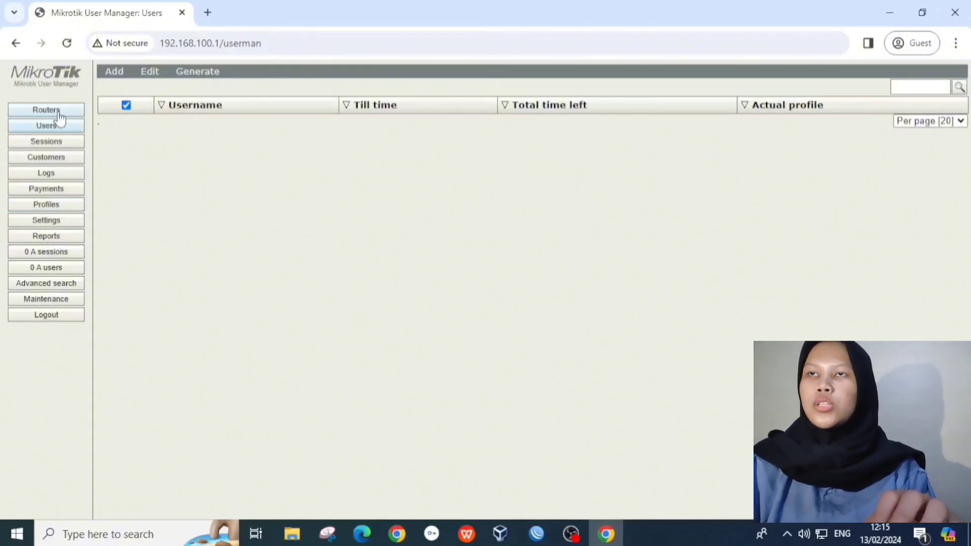
click(46, 110)
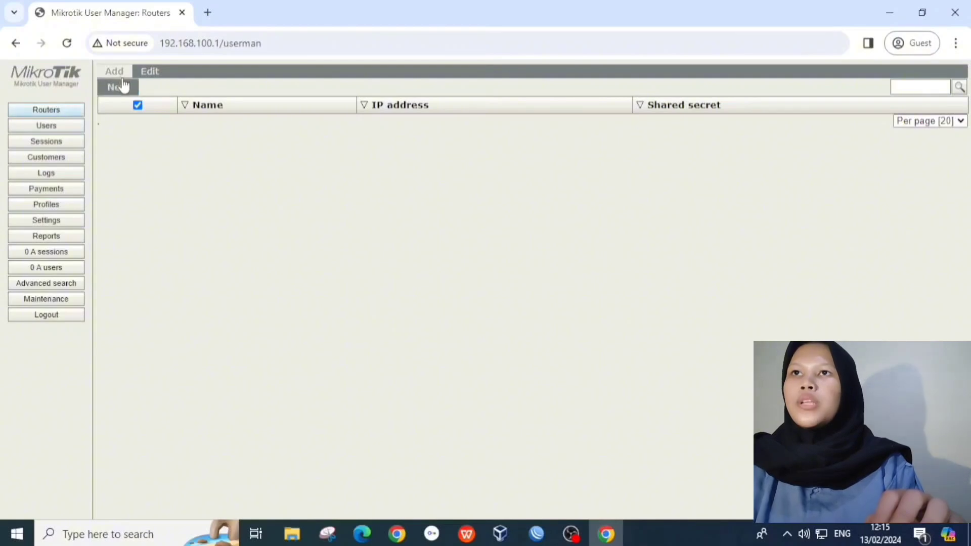
click(124, 86)
click(496, 197)
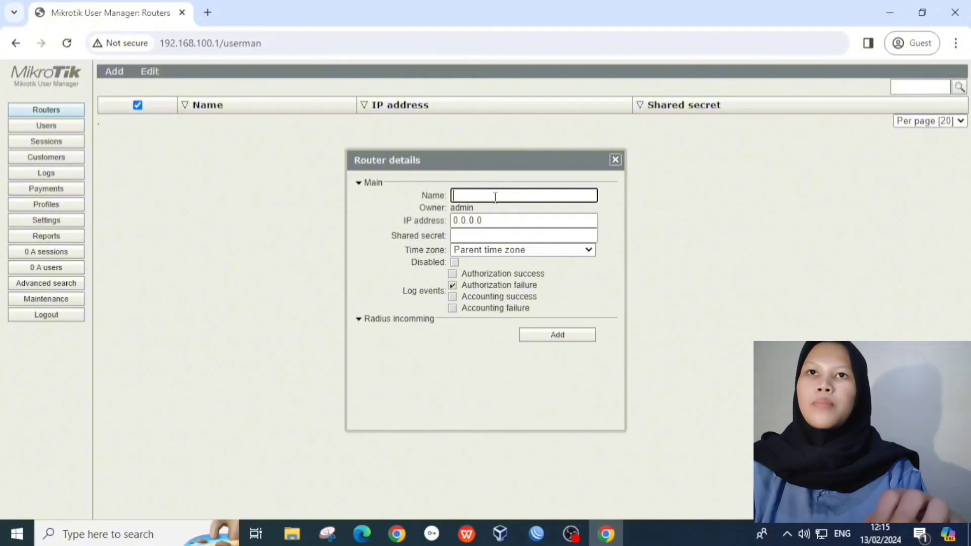
text(ukk)
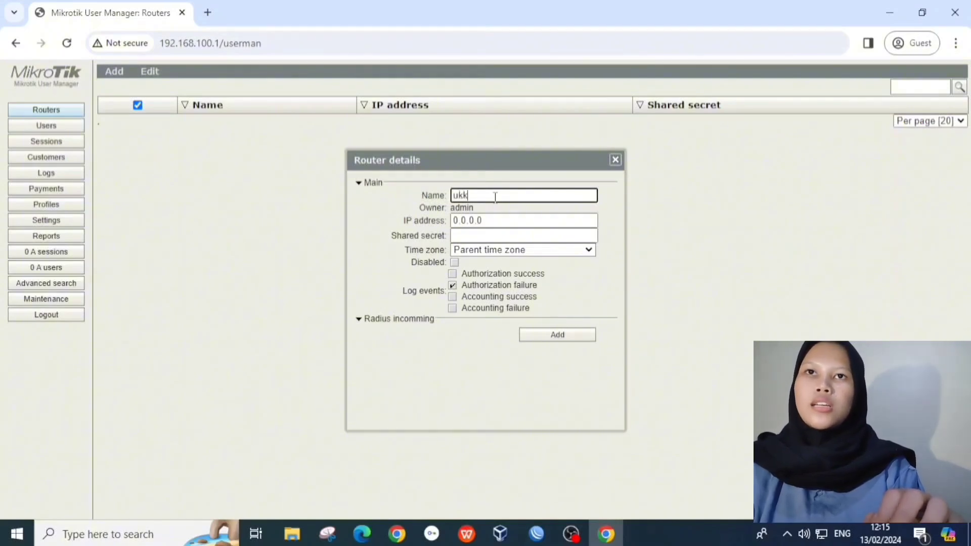
text(2024)
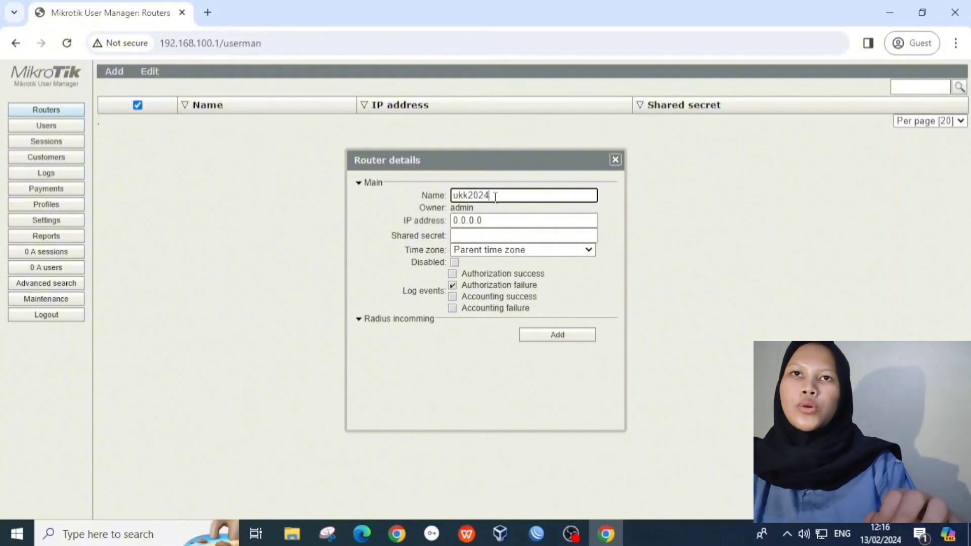
click(494, 221)
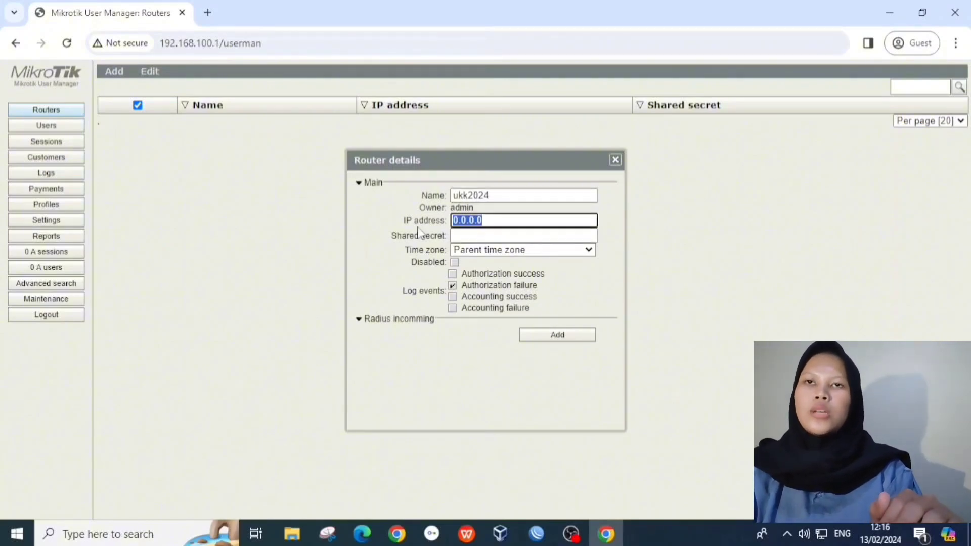
text(127)
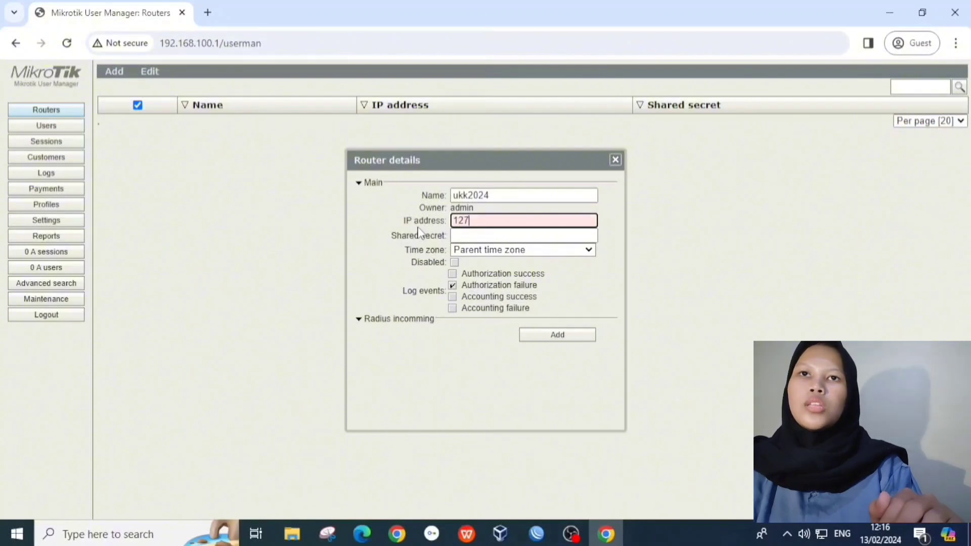
text(.0.0.1)
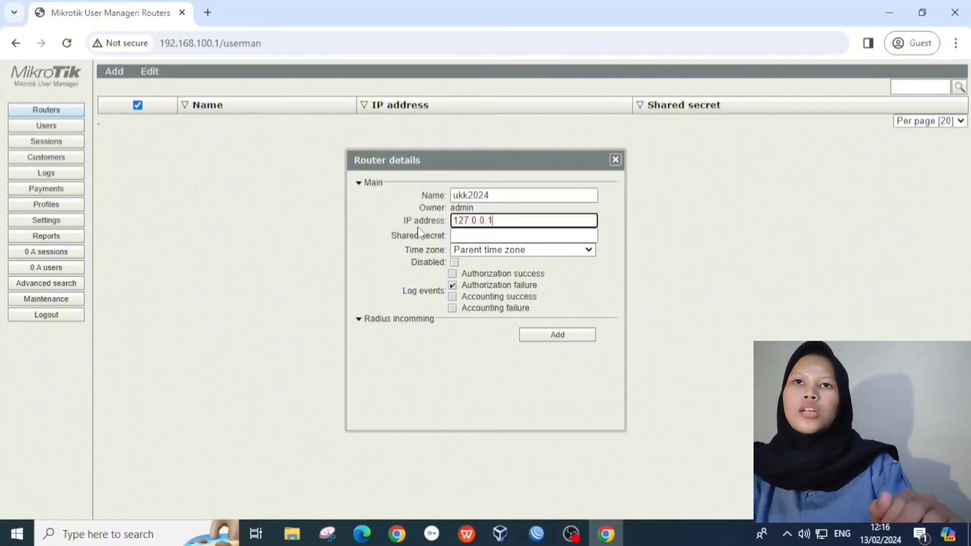
Step: Enter the router's shared secret, choose its time zone, and add it
click(461, 235)
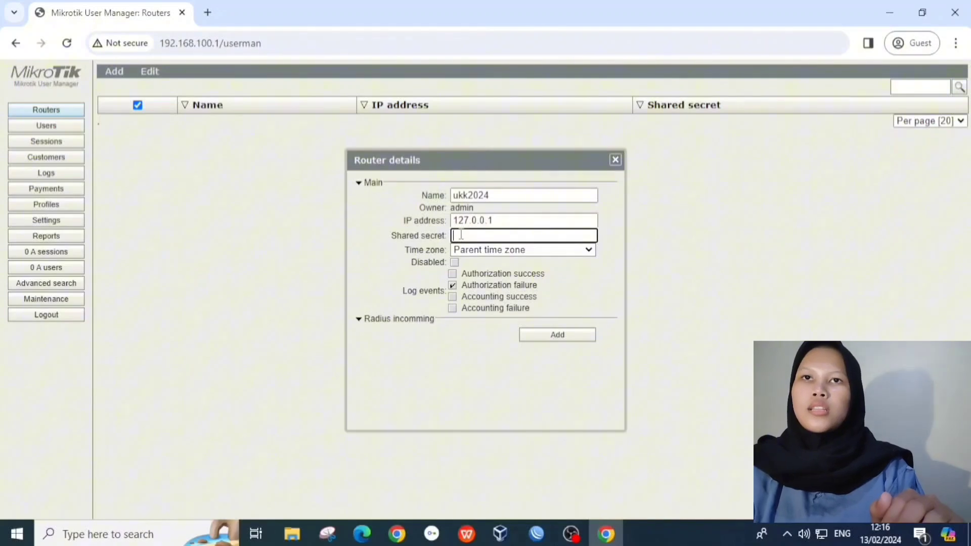
text(ukk)
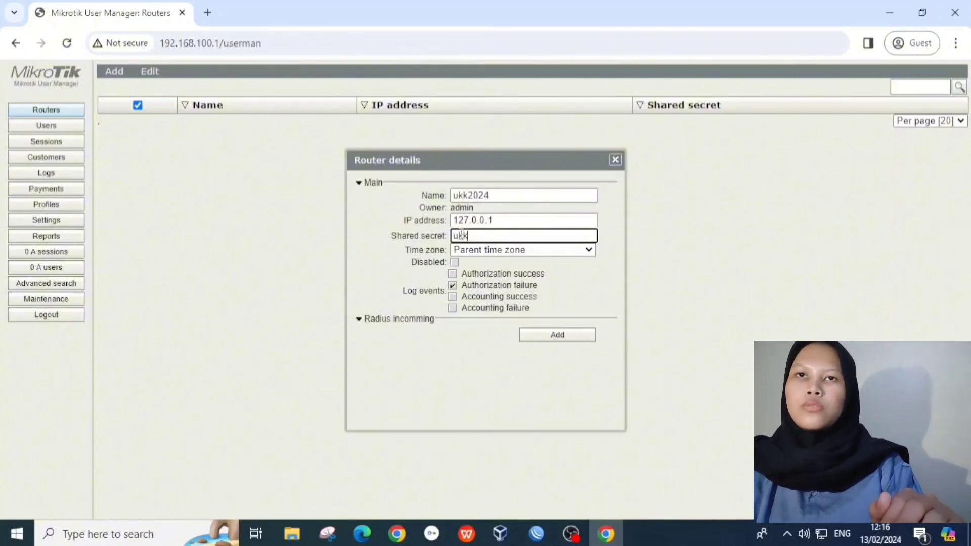
text(2024)
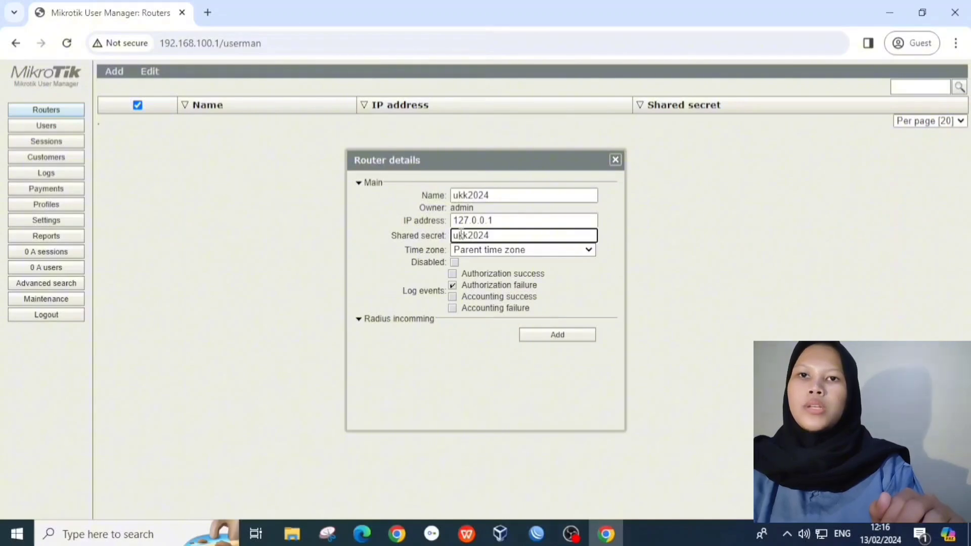
click(466, 251)
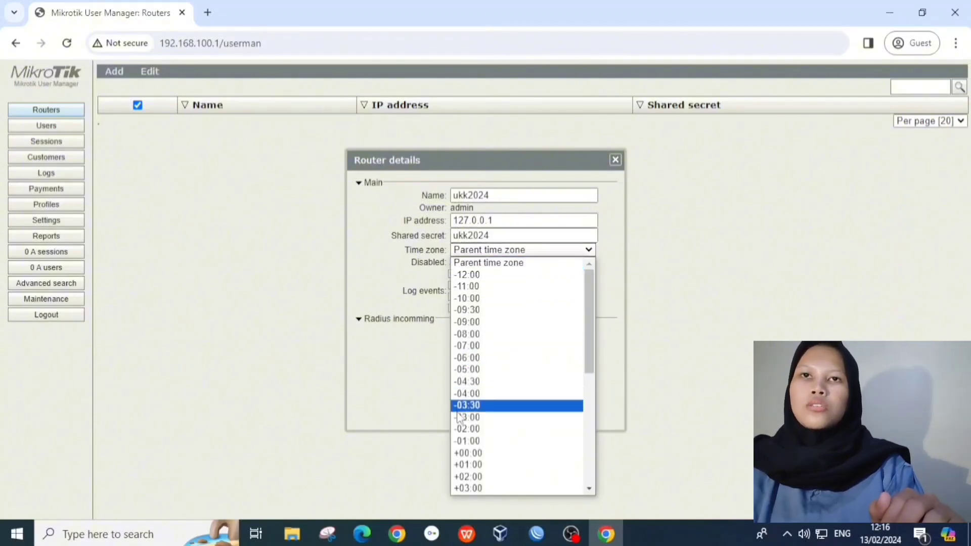
scroll(470, 478, down, 5)
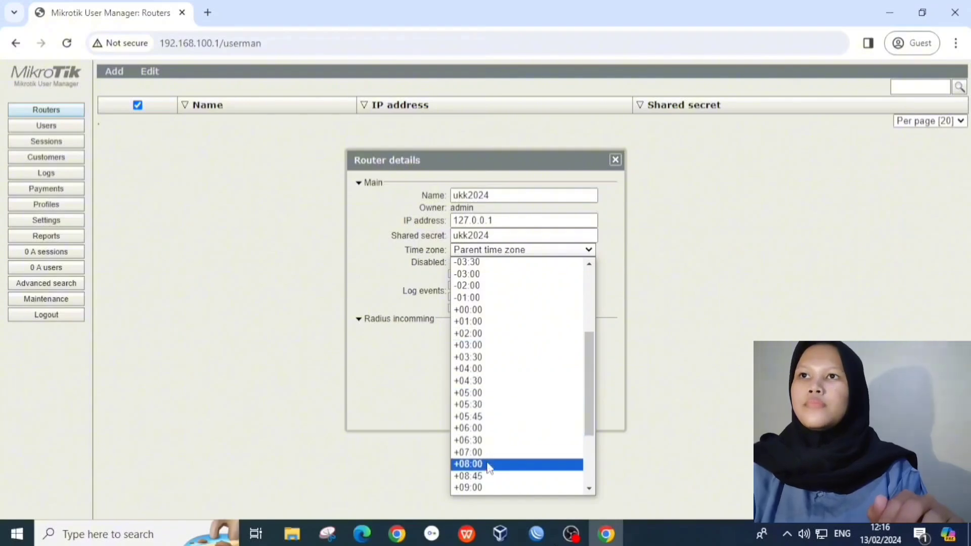
click(489, 461)
click(556, 335)
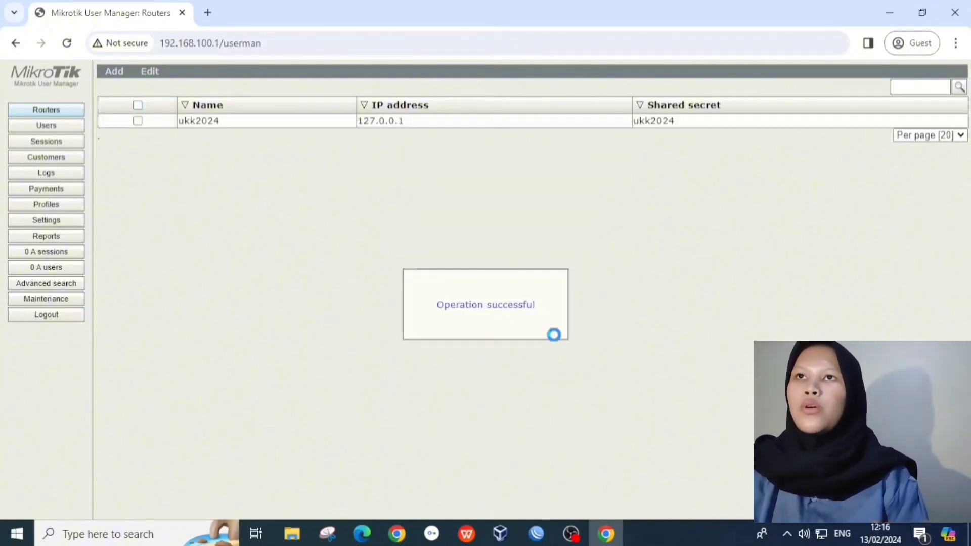
Step: Create a new profile named profile1
click(52, 205)
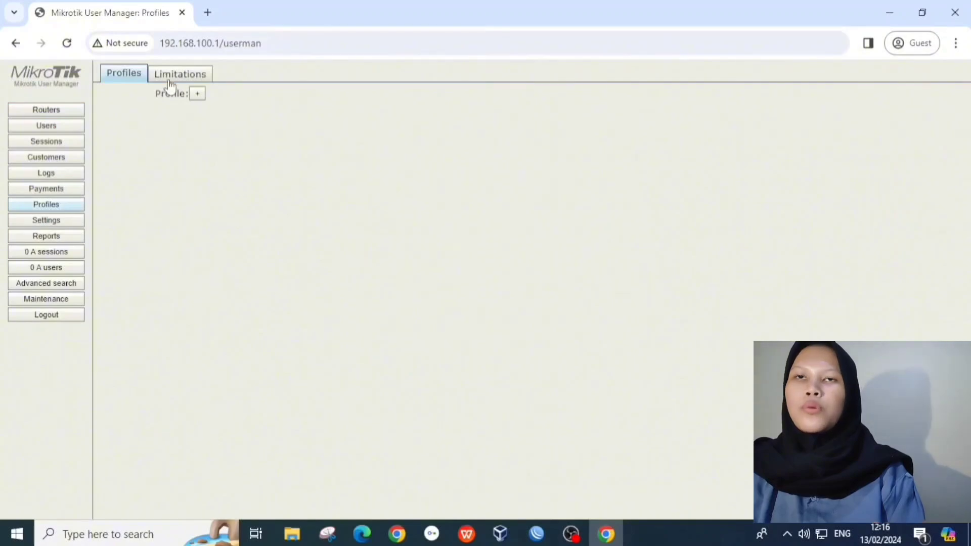
click(197, 94)
text(pr)
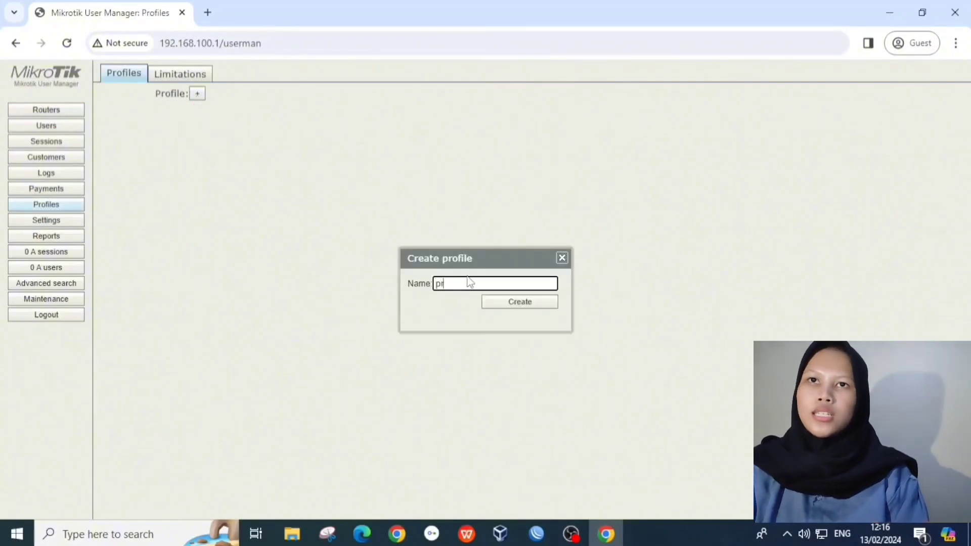
text(ofile)
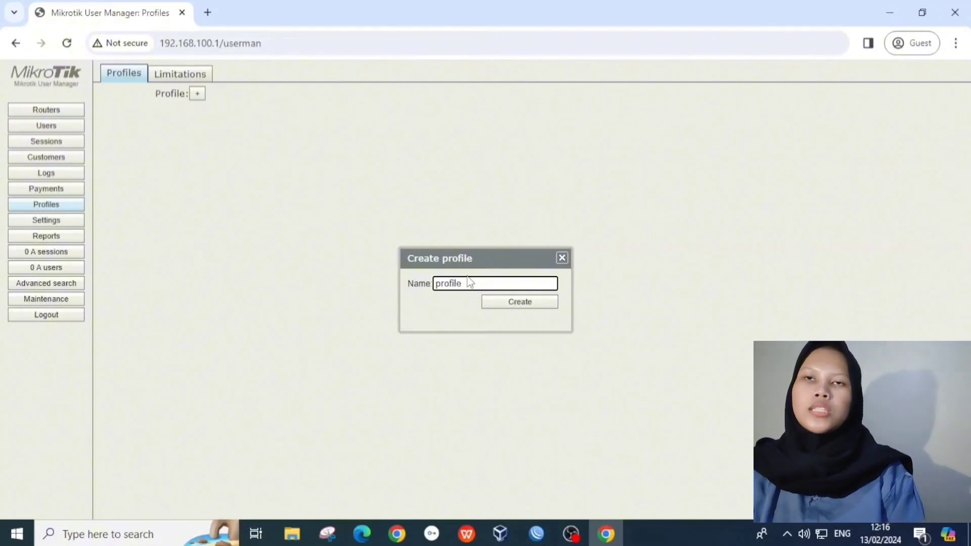
text(1)
click(507, 304)
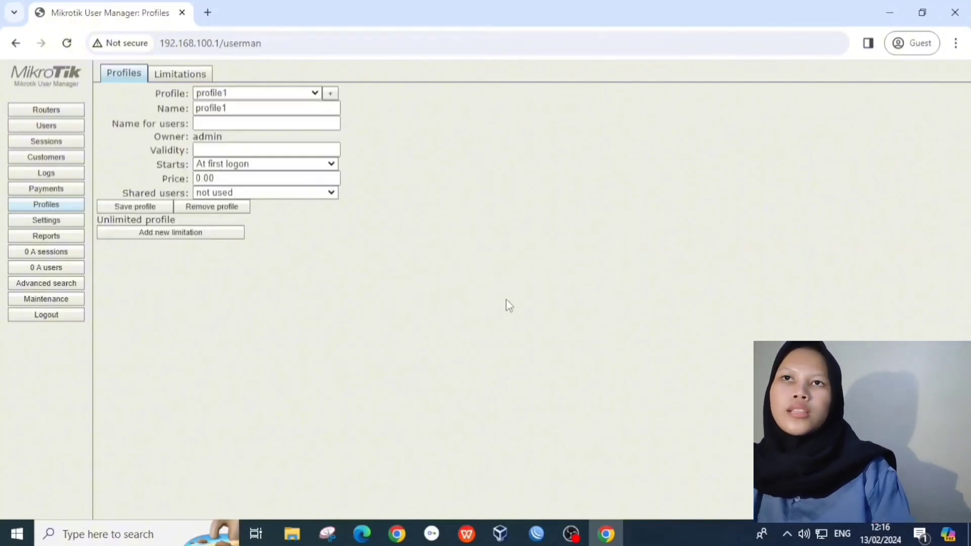
Step: Create a limitation named limit1, then return to the Profiles tab
click(160, 77)
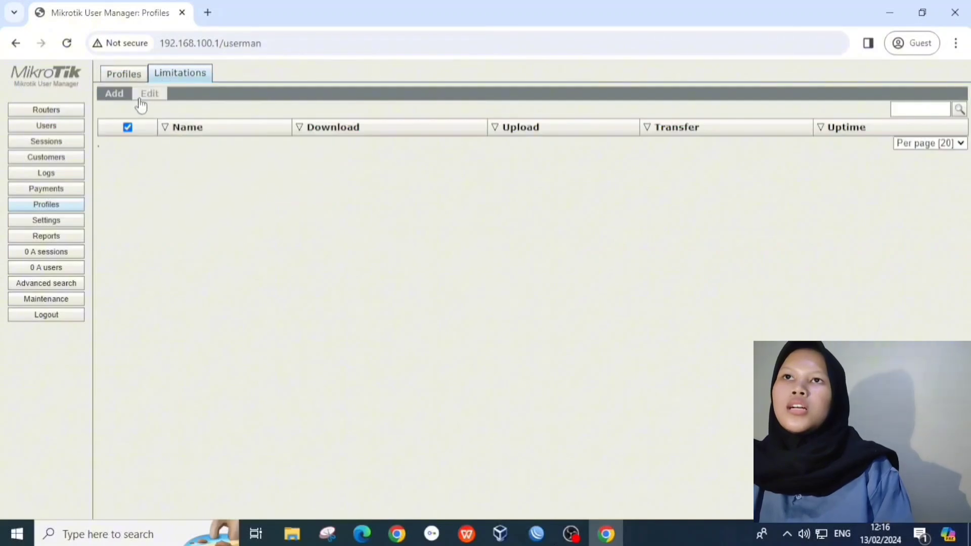
click(114, 93)
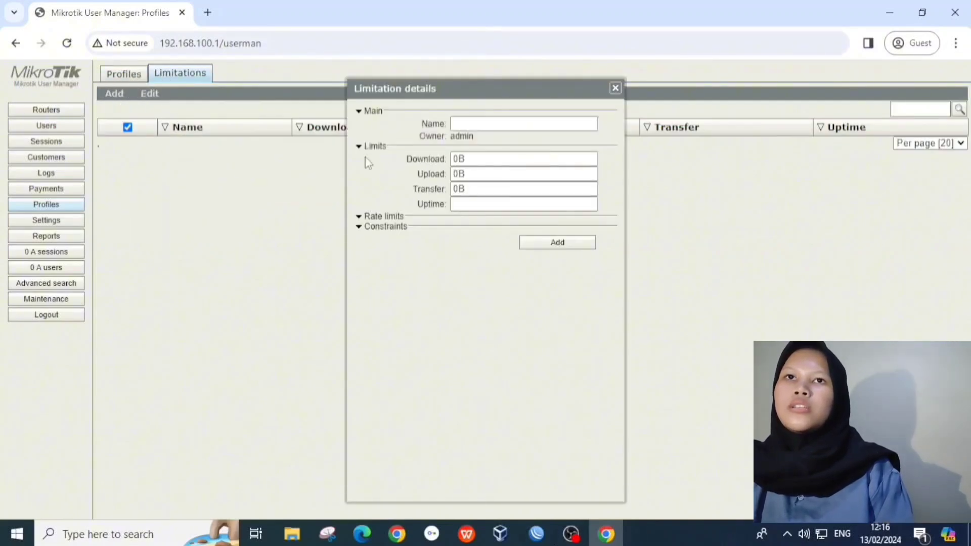
click(462, 127)
text(l)
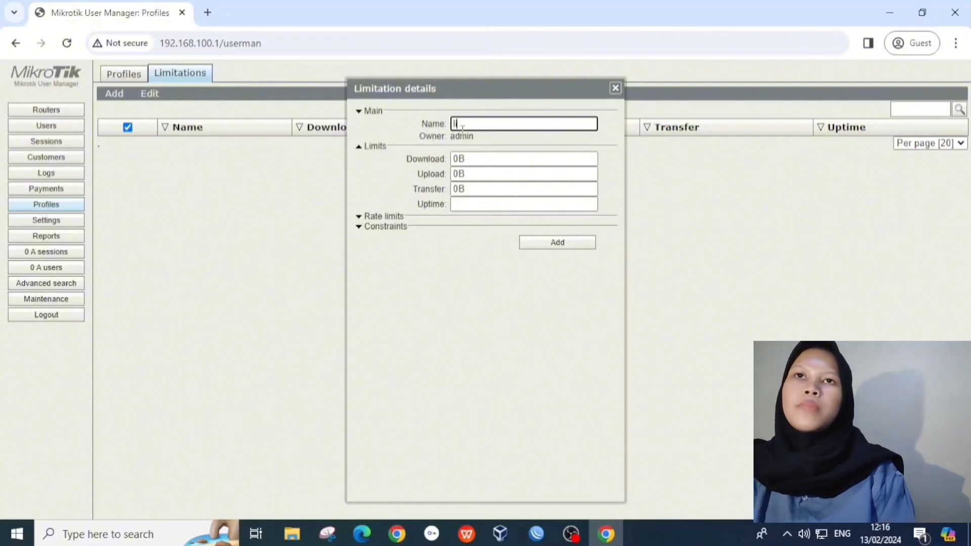
text(imit1)
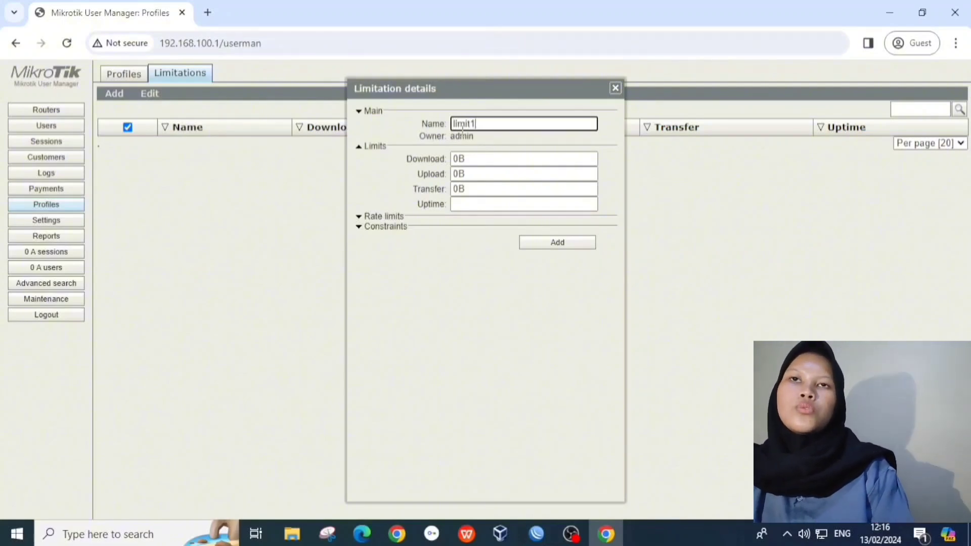
click(529, 244)
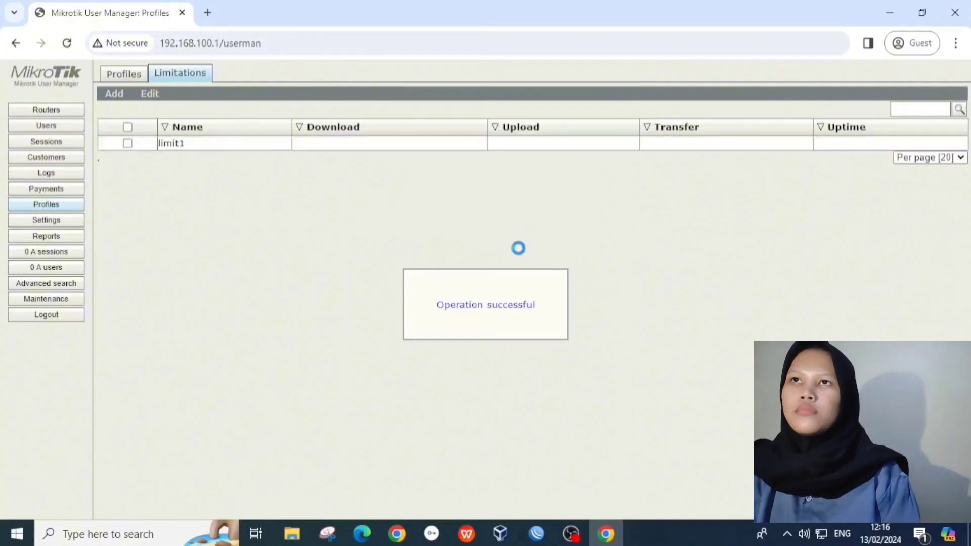
click(127, 74)
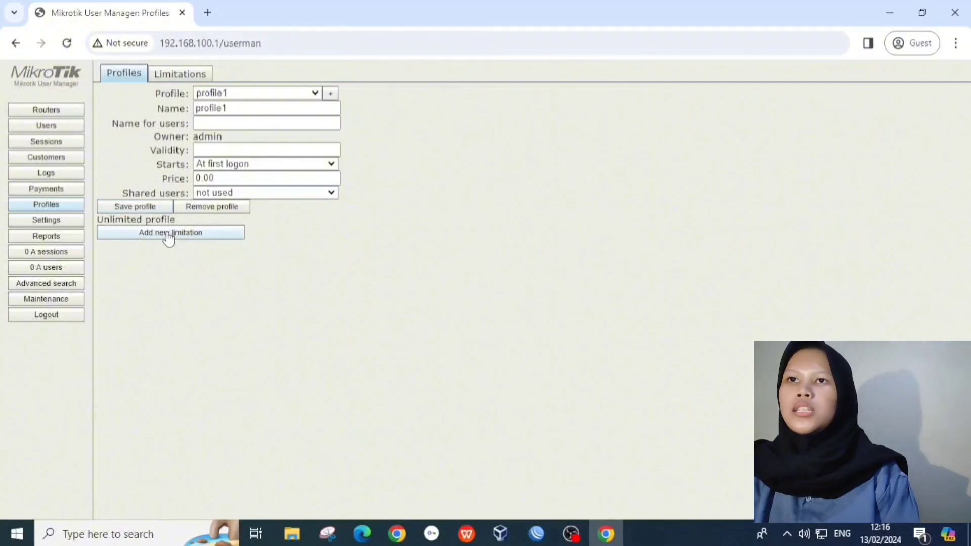
Step: Add limit1 to profile1 for all days, from 07:00:00 to 16:59:59
click(168, 236)
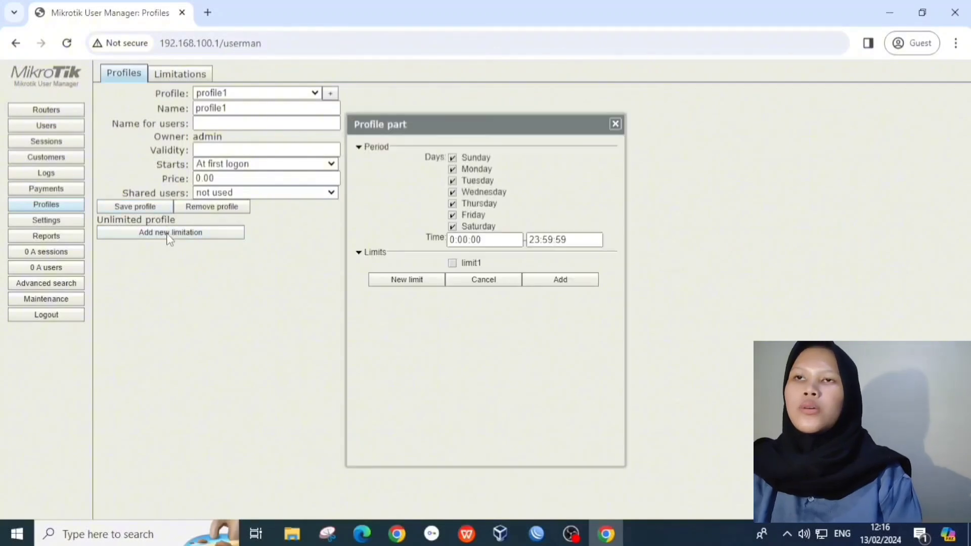
click(454, 241)
text(7)
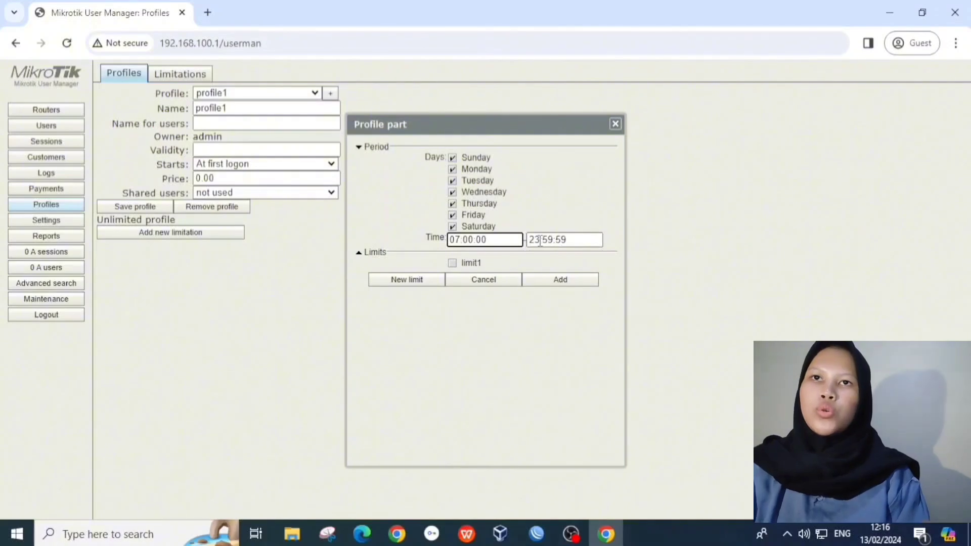
drag(540, 241, 521, 239)
text(16)
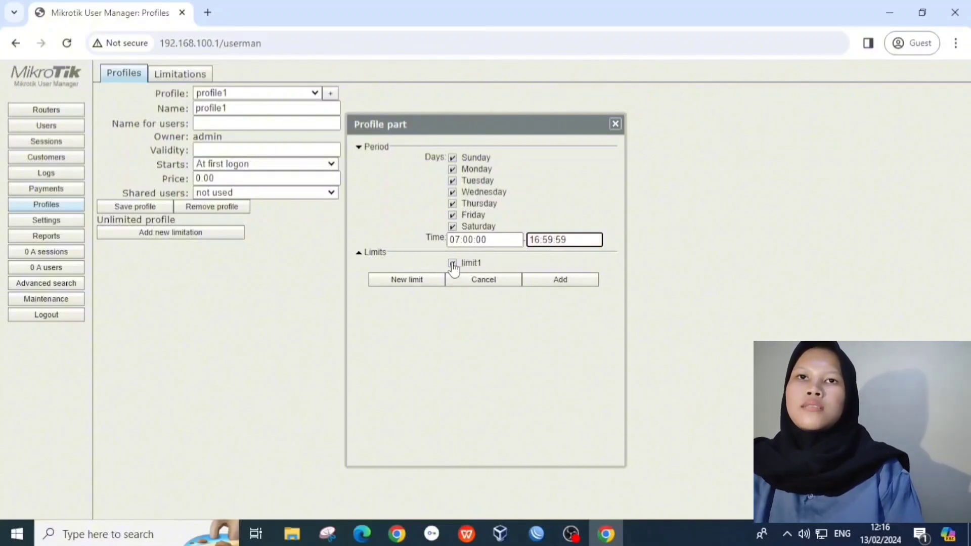
click(537, 287)
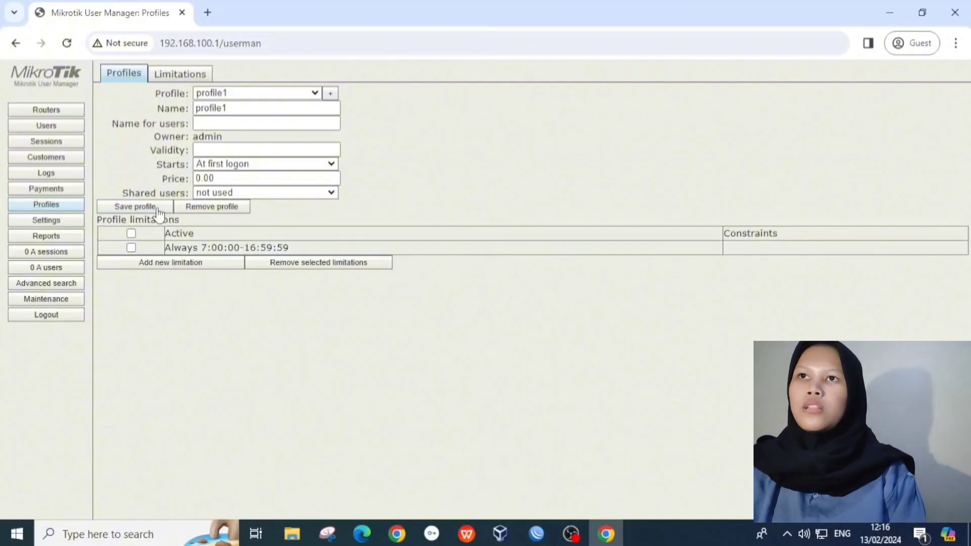
Step: Start a batch of 20 users with the username prefix ukk2024
click(59, 127)
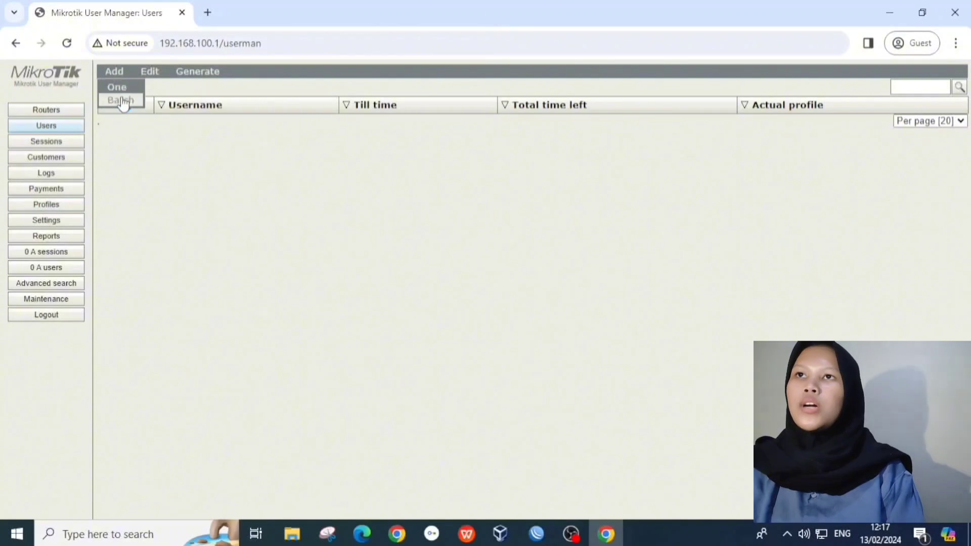
click(123, 99)
double_click(486, 153)
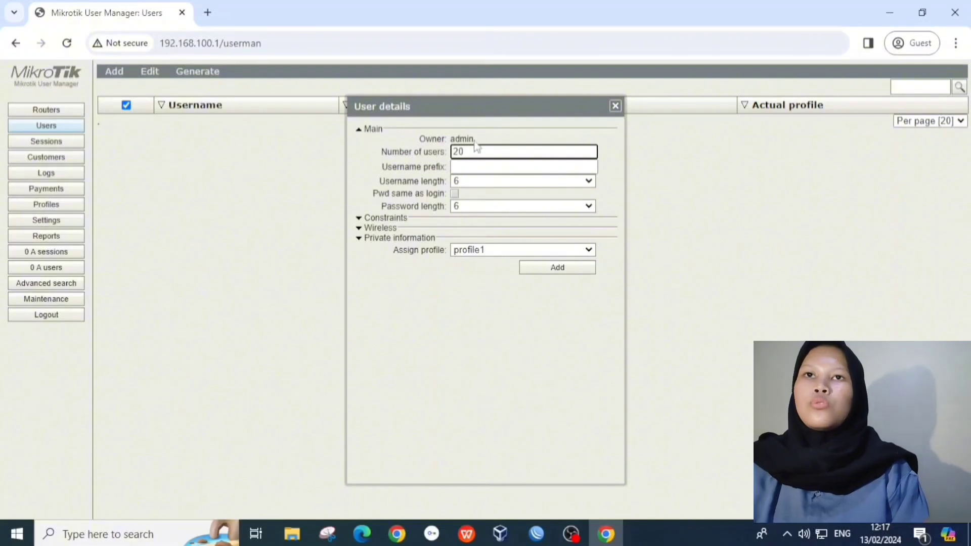
click(487, 168)
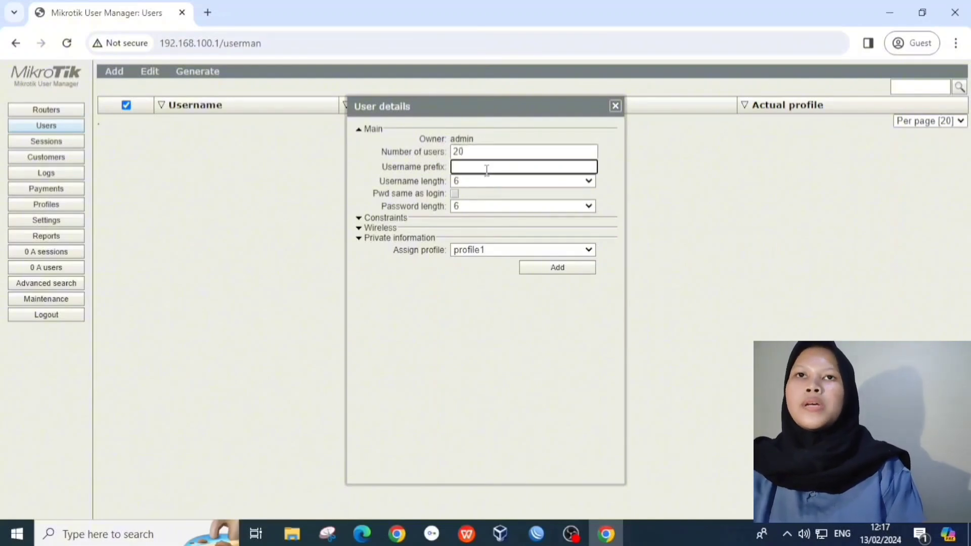
text(ukk)
text(2024)
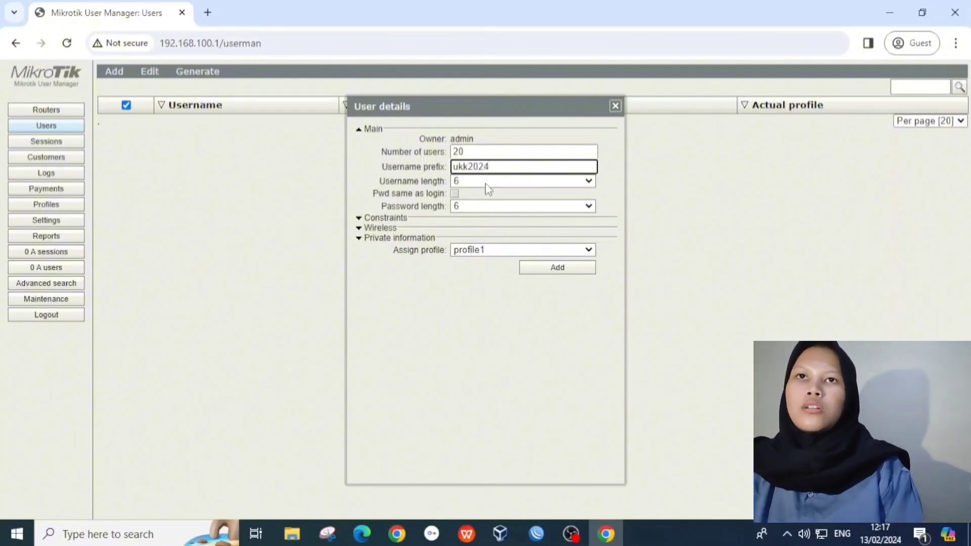
Step: Set username and password length to 3, assign profile1, and generate the users
click(487, 183)
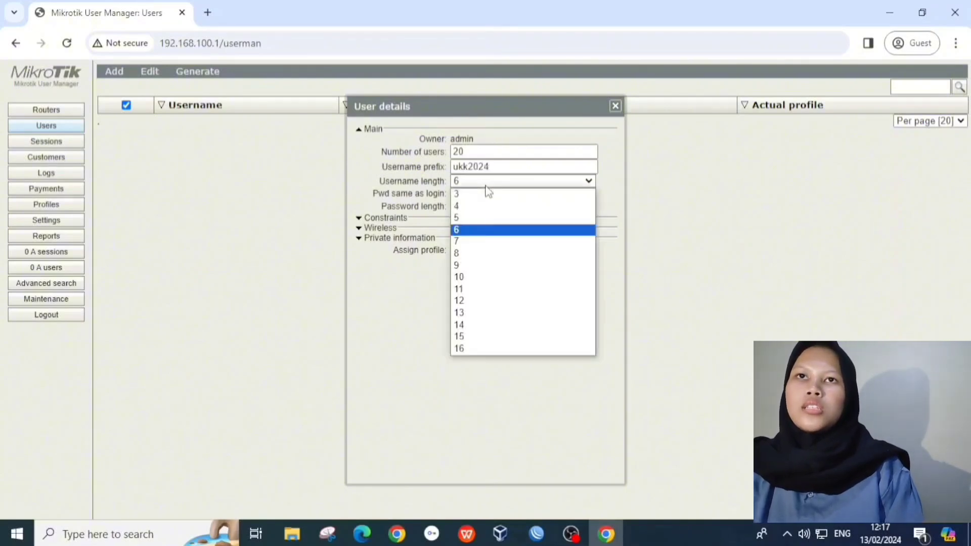
click(498, 193)
click(500, 207)
click(503, 219)
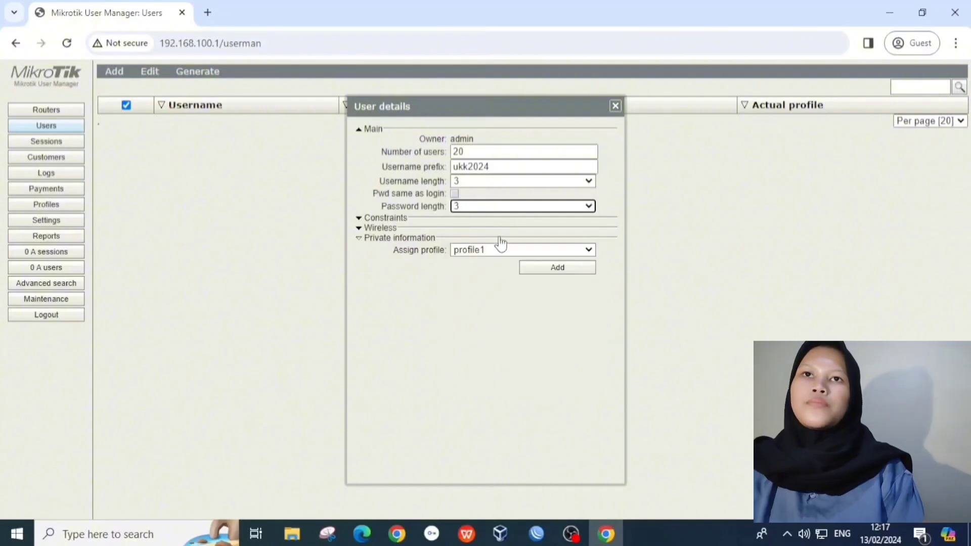
click(500, 250)
click(503, 260)
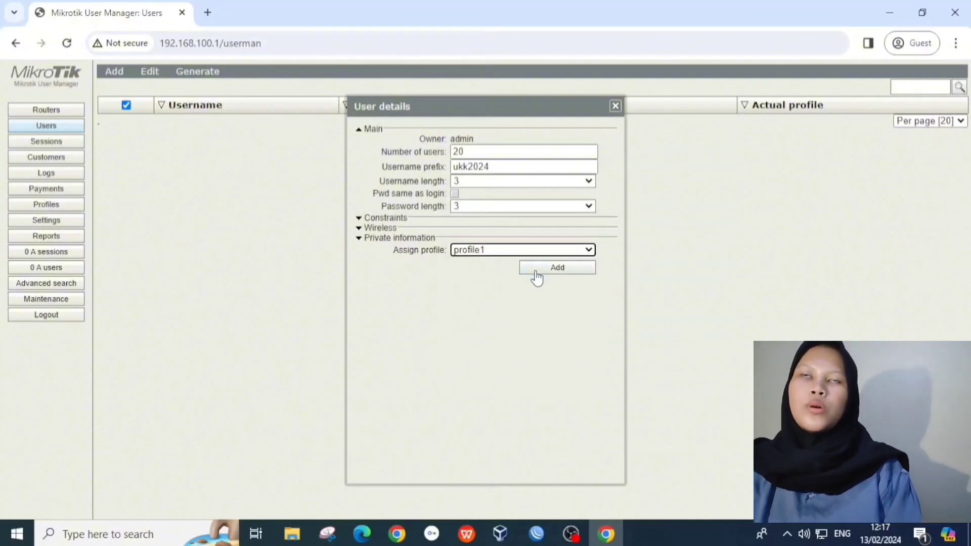
click(537, 273)
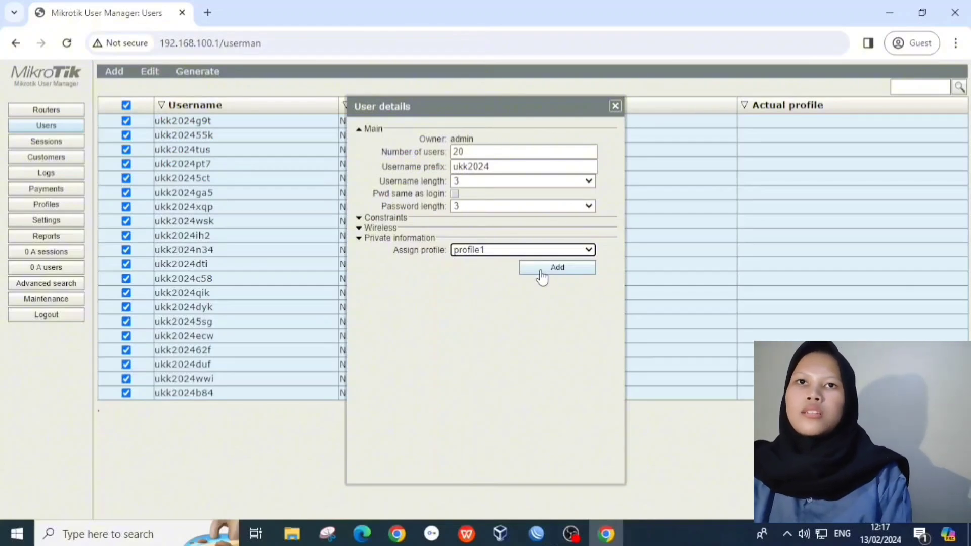
click(541, 276)
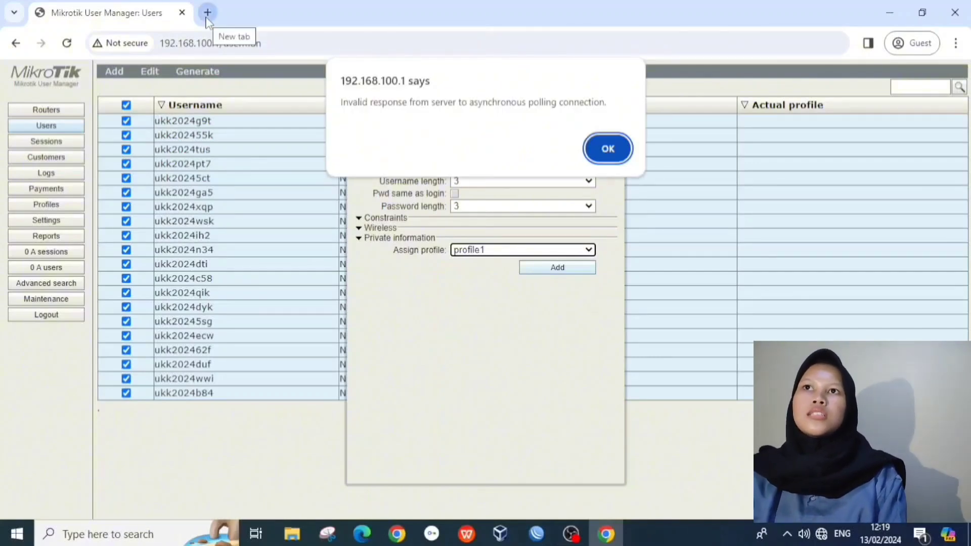
Step: Load the access point's page at 192.168.0.254 in a new Chrome tab
click(208, 12)
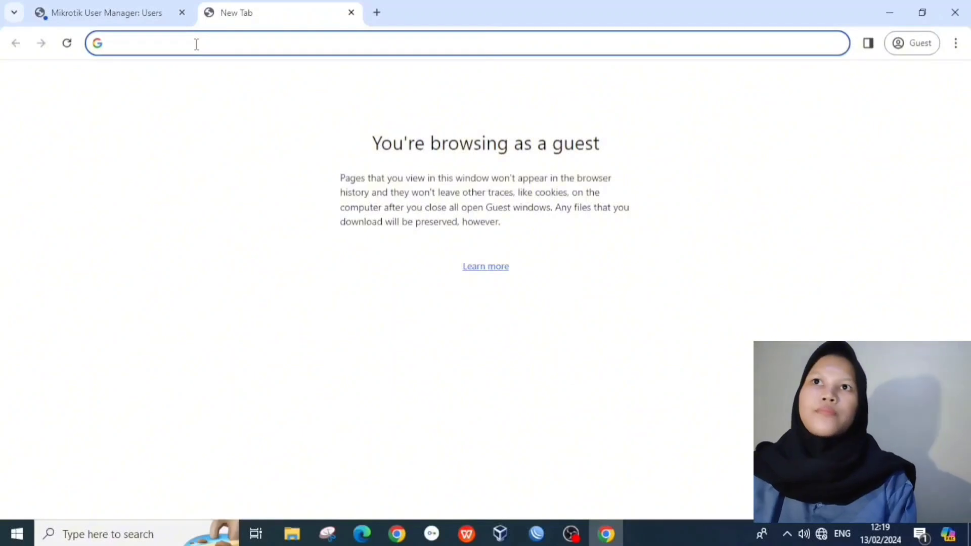
text(192)
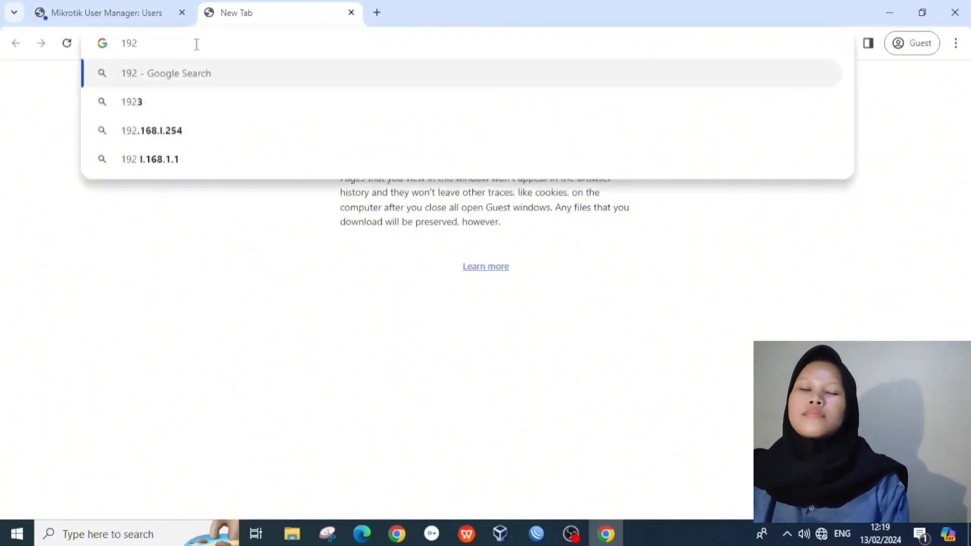
text(.168)
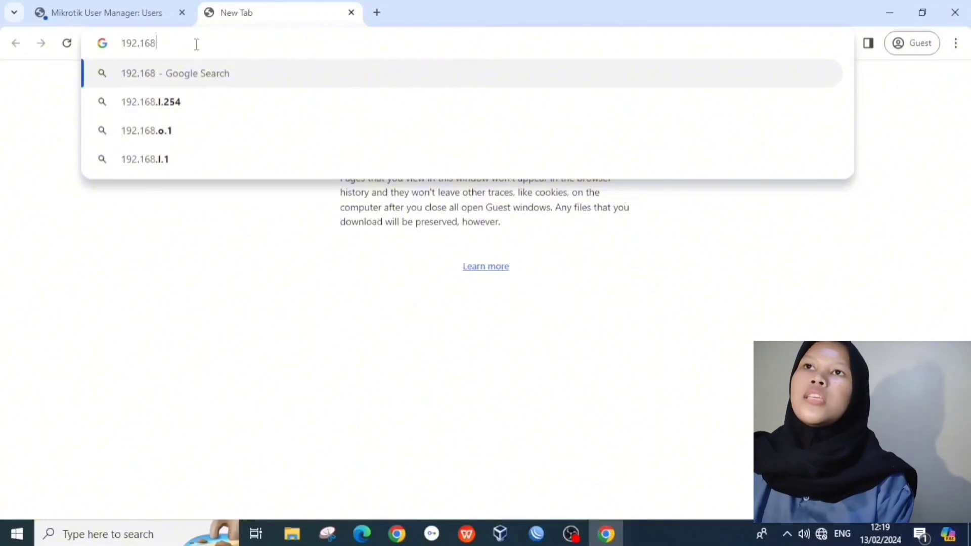
text(.0)
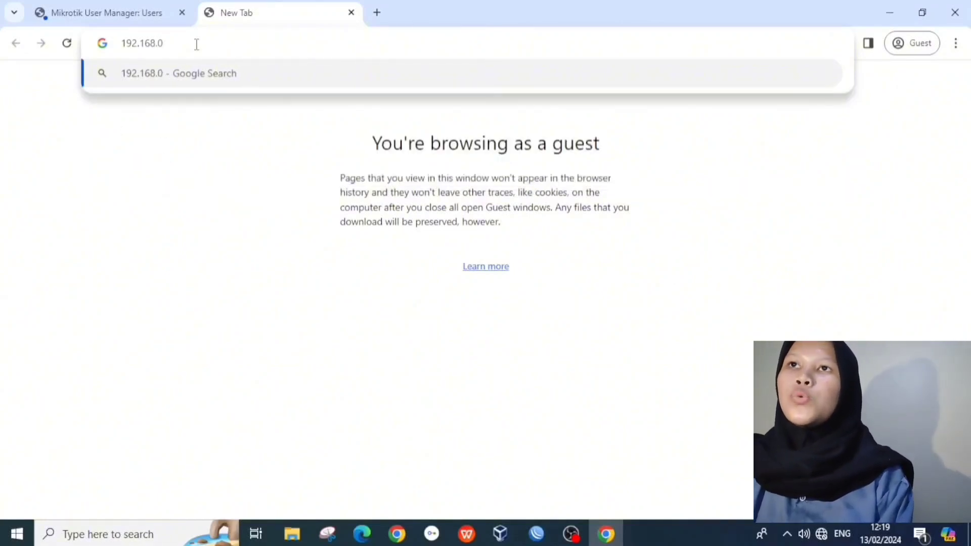
text(.254)
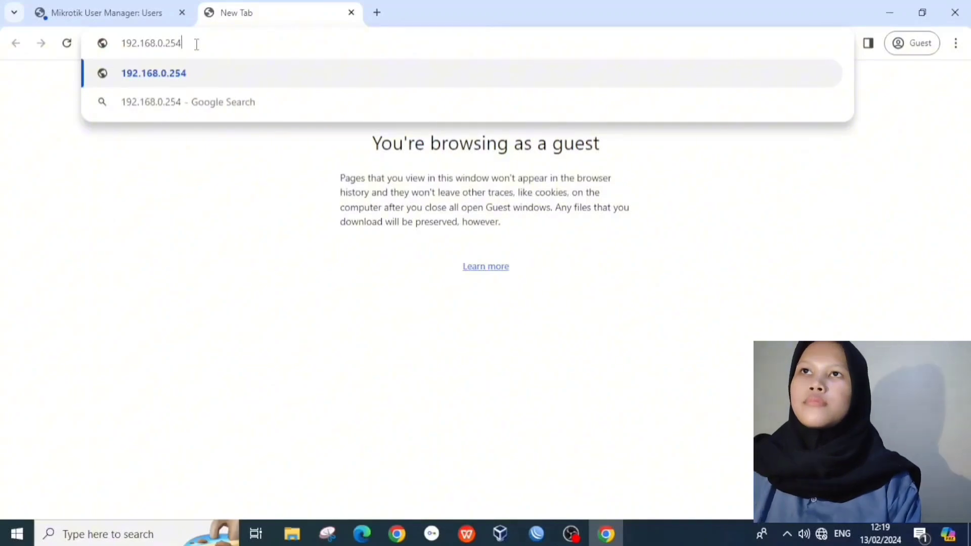
key(Return)
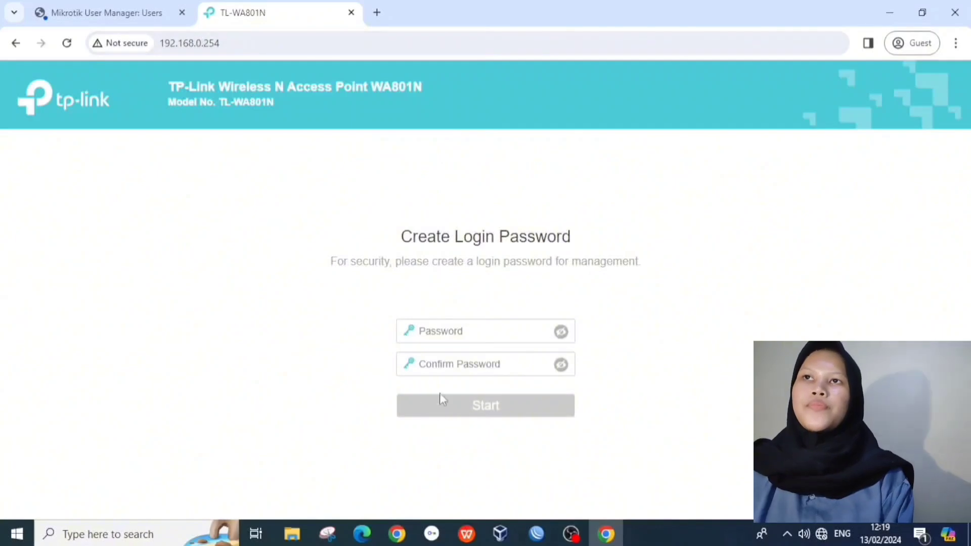
Step: Create and confirm the access point's new login password
click(453, 334)
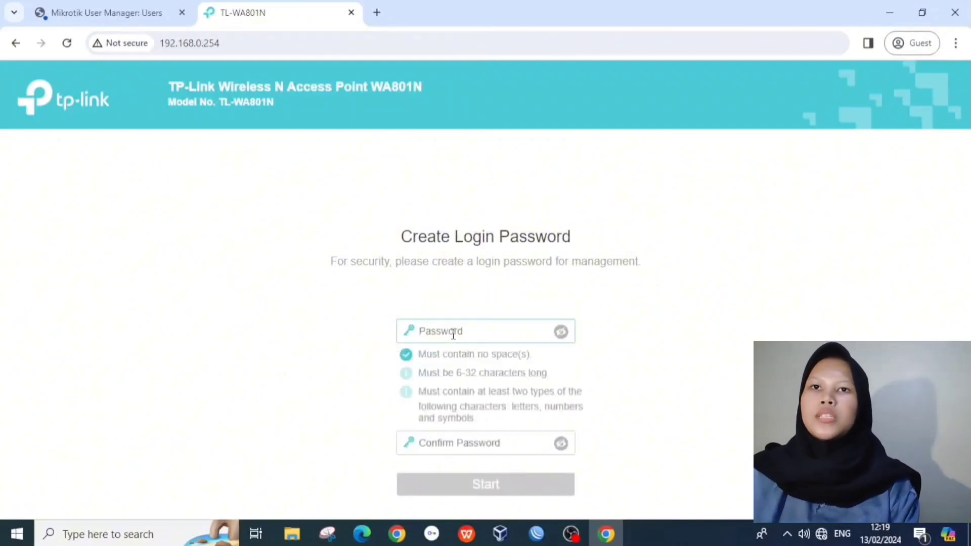
text(••••)
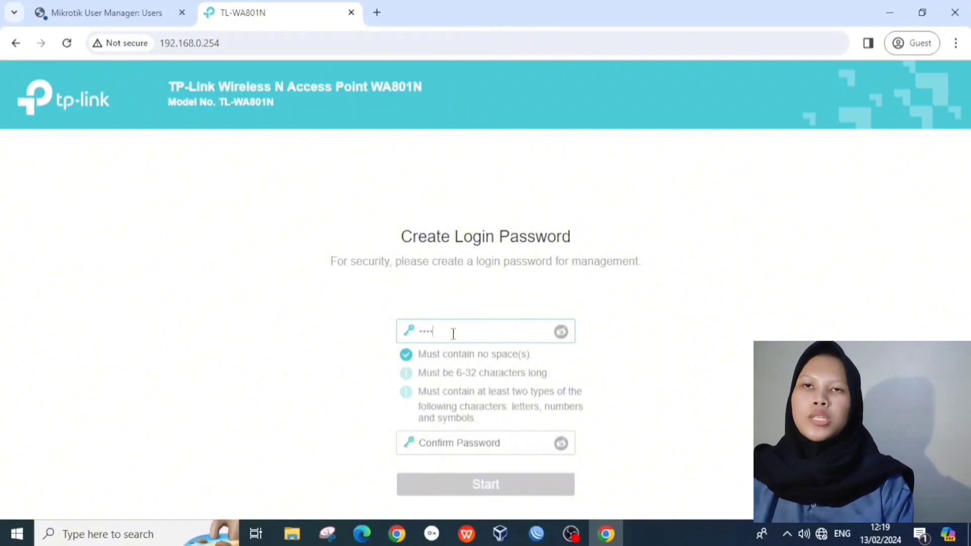
text(••••)
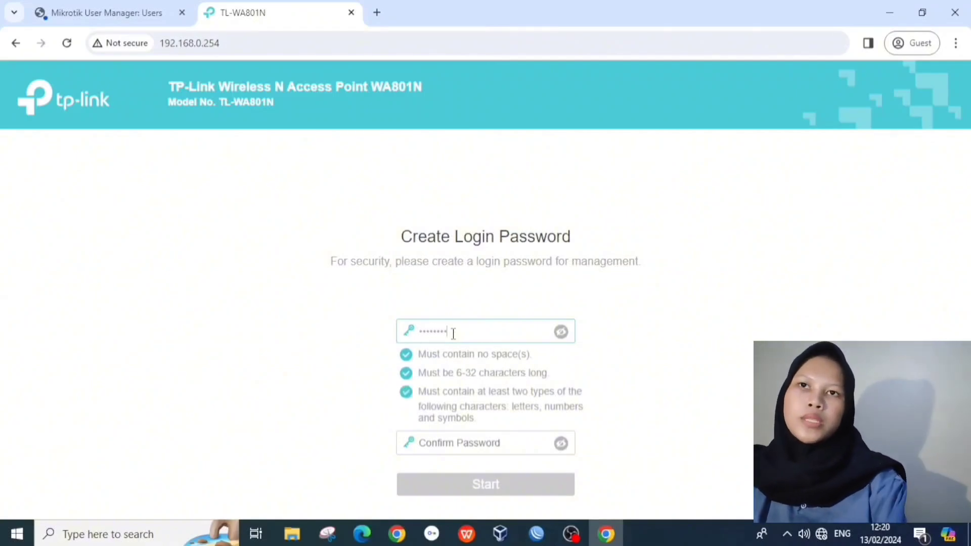
click(465, 444)
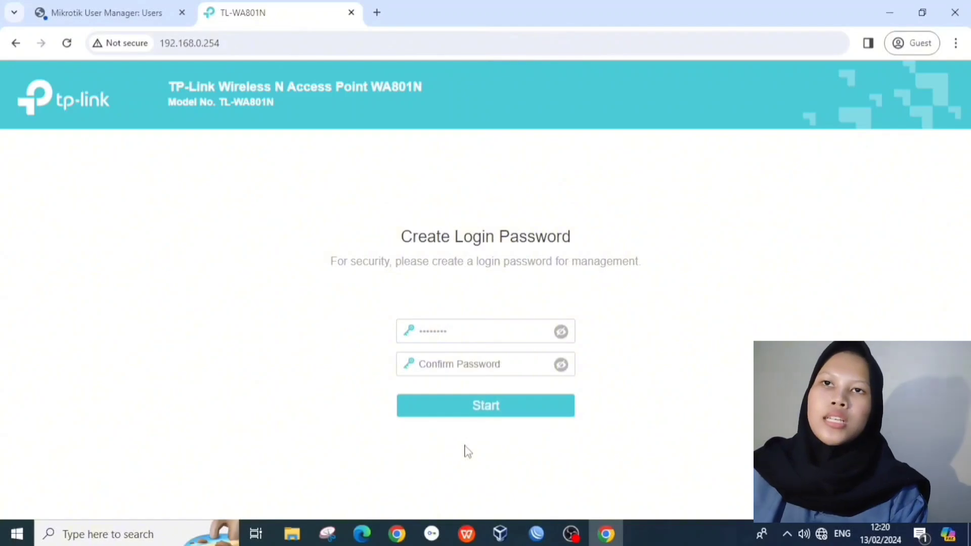
text(•)
key(BackSpace)
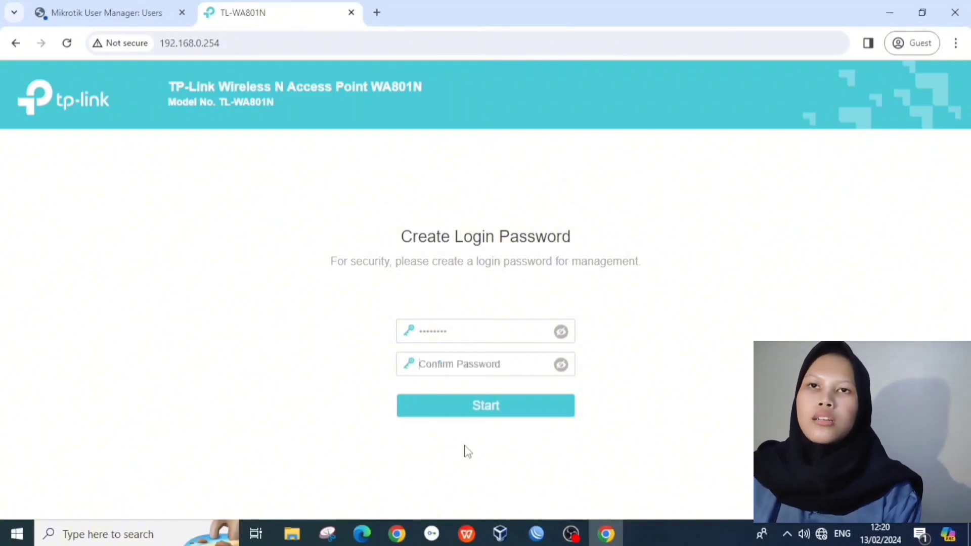
text(•)
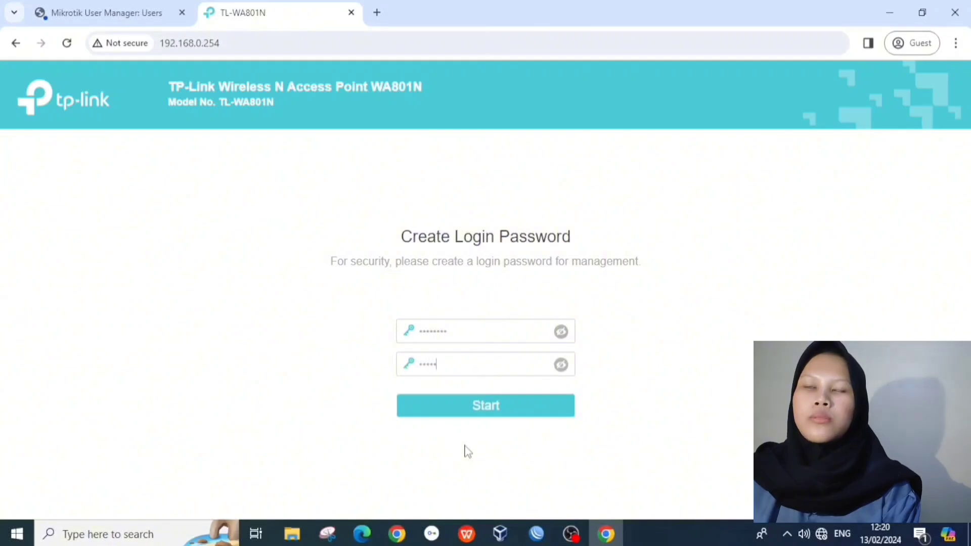
text(•••••••)
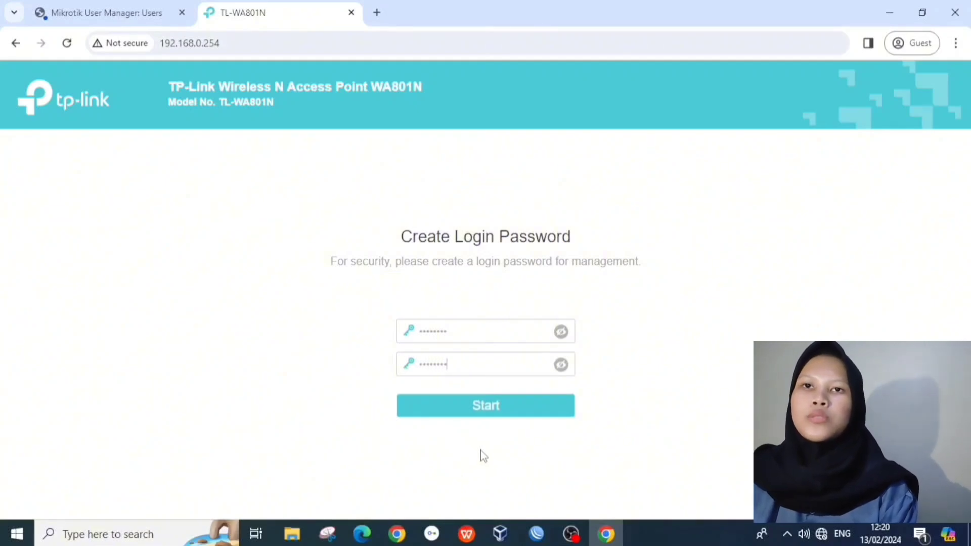
click(561, 366)
click(561, 334)
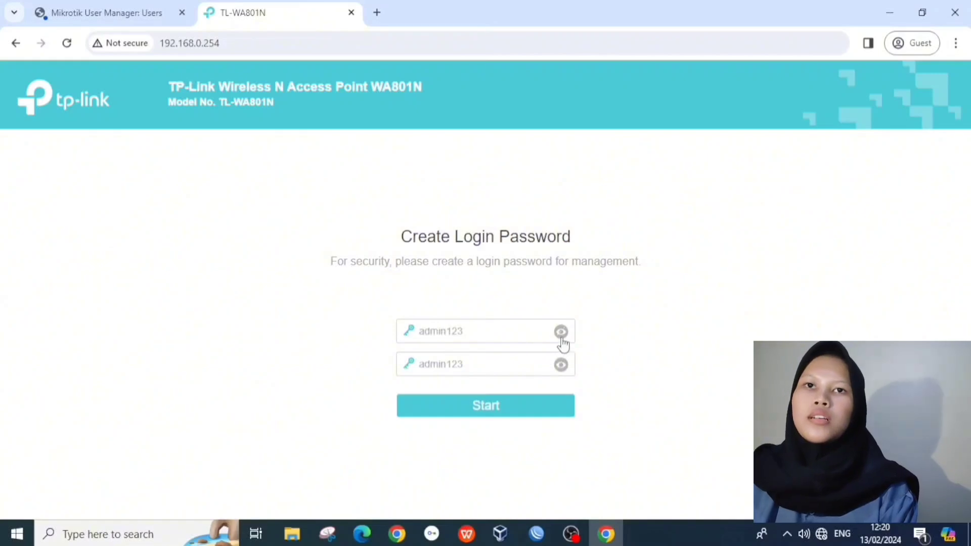
click(528, 408)
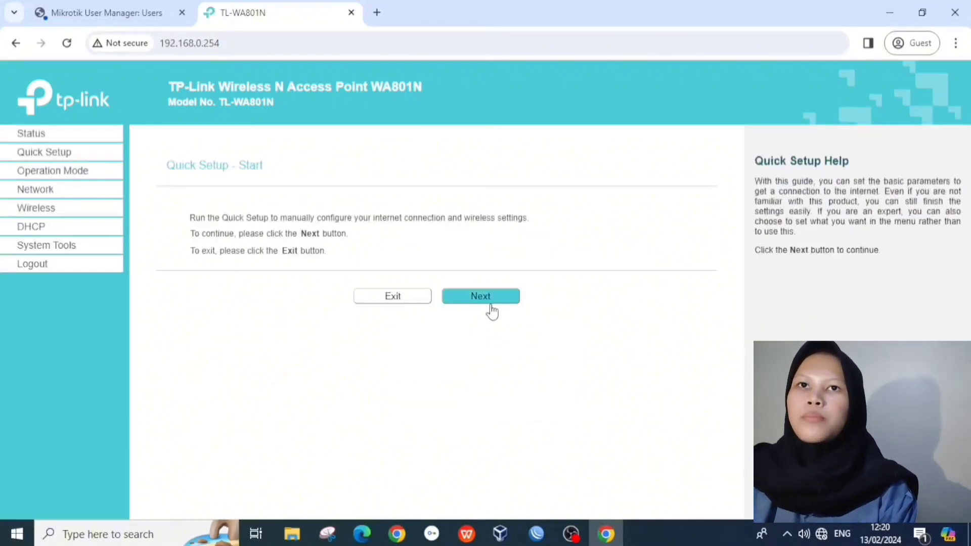
Step: In Quick Setup, give the wireless network a custom SSID and disable wireless security
click(492, 311)
click(484, 335)
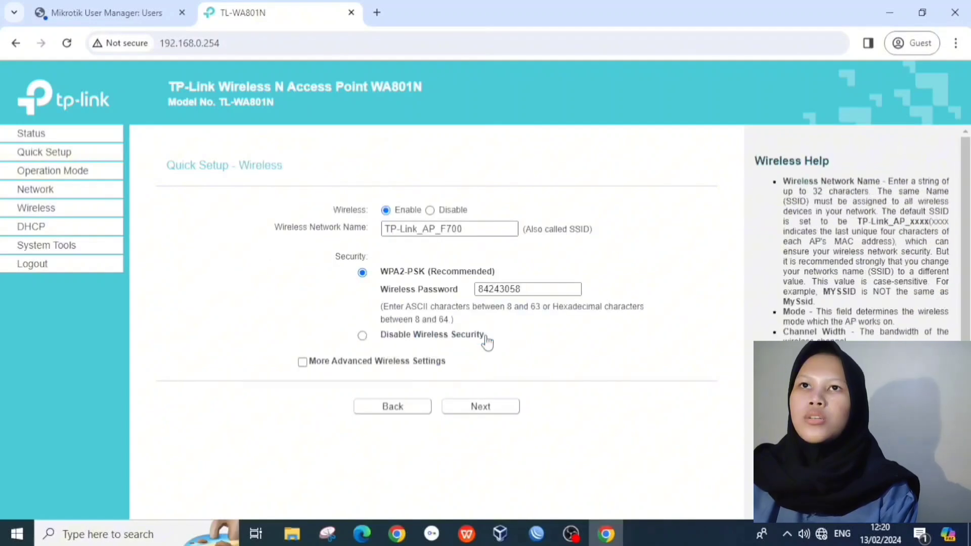
drag(473, 226, 371, 244)
key(BackSpace)
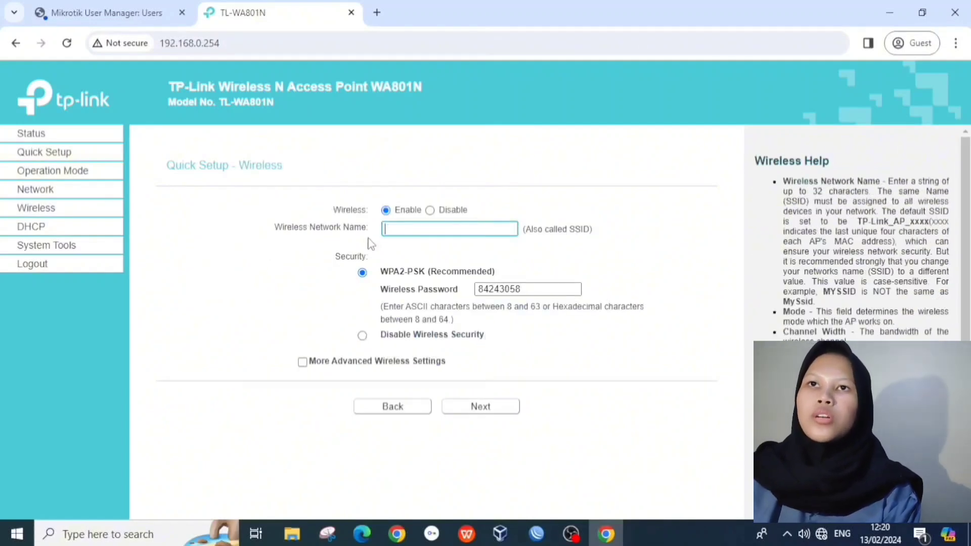
text(Si)
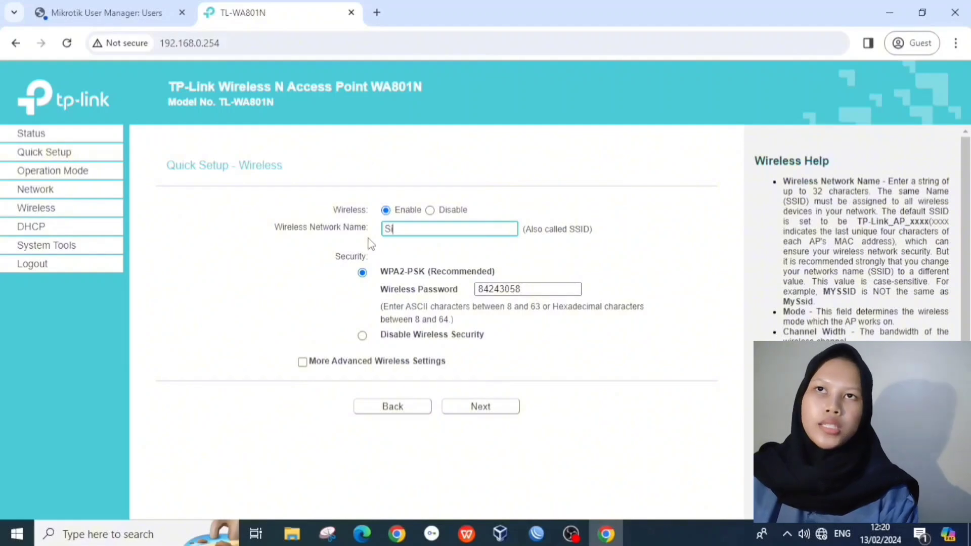
text(lvia@proxyUKK)
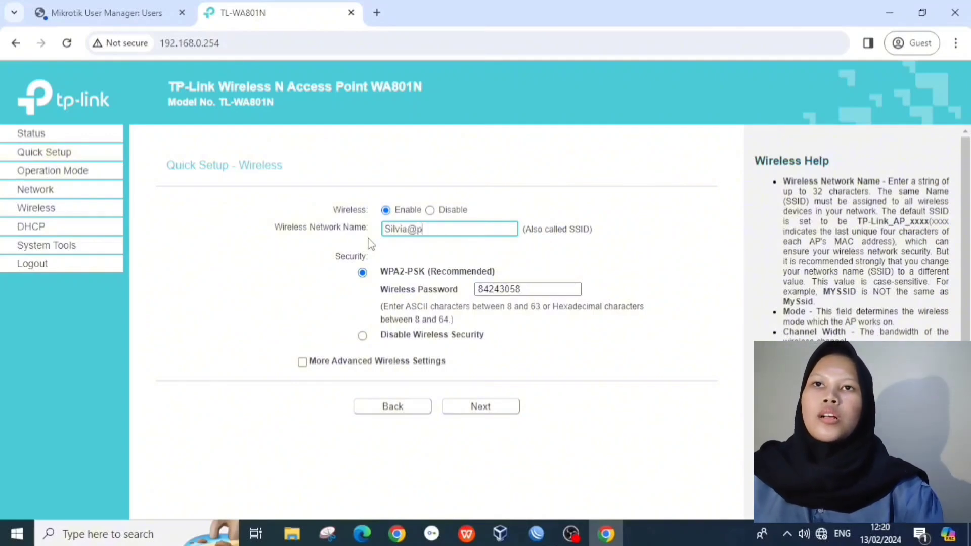
click(362, 337)
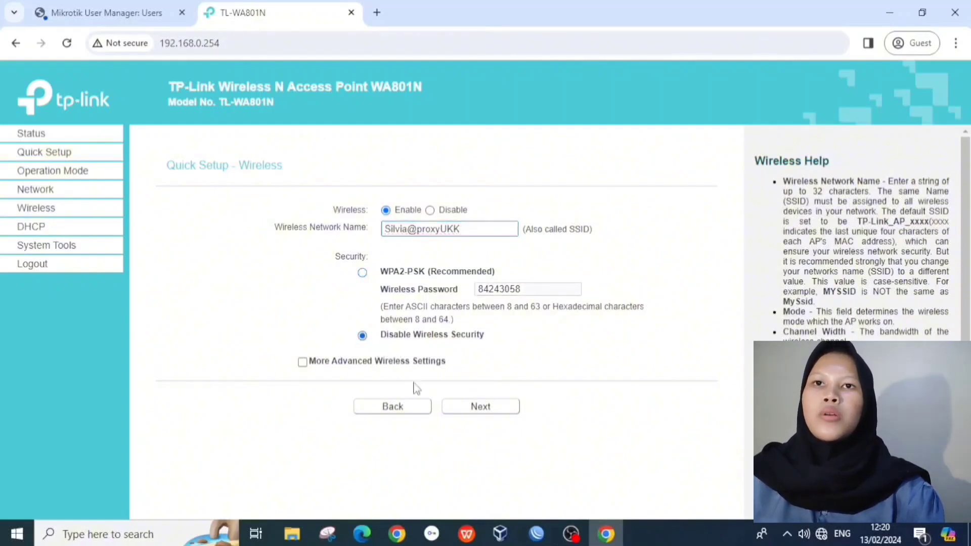
click(468, 407)
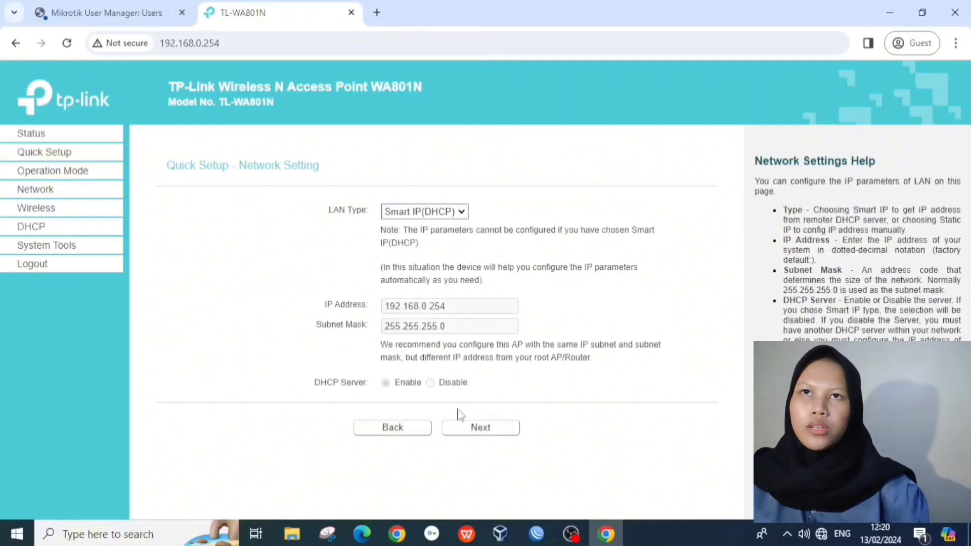
Step: Set Static IP 192.168.200.254 with DHCP server disabled, then finish setup to reboot
click(431, 213)
click(436, 224)
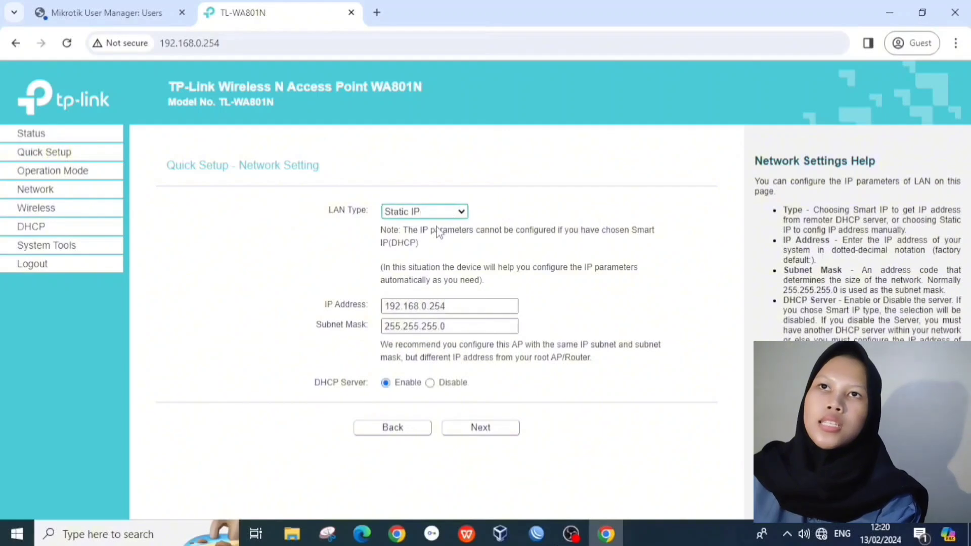
click(423, 307)
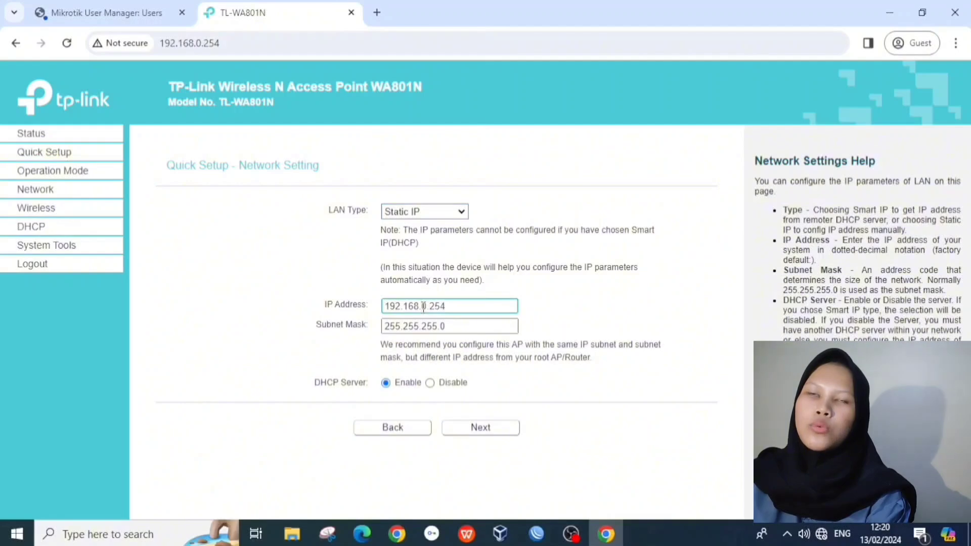
text(20)
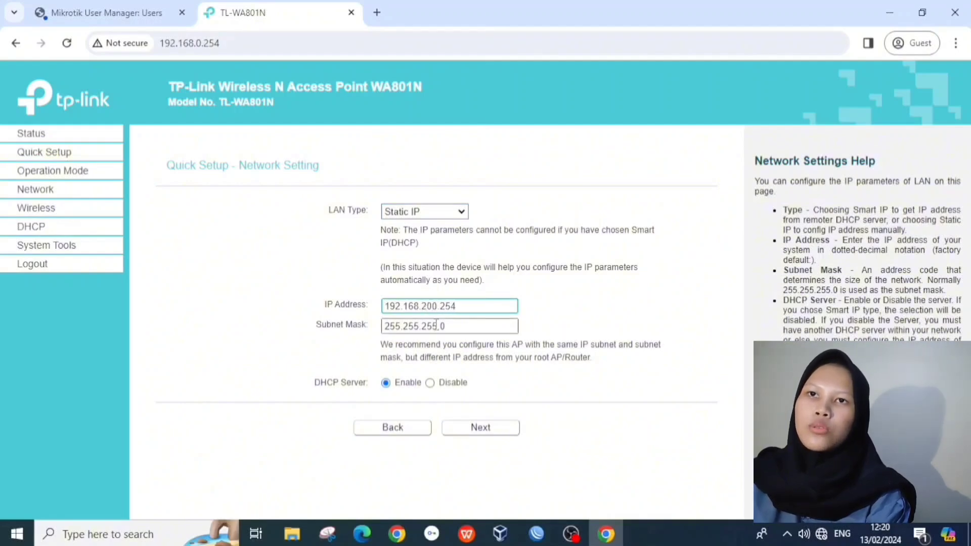
click(430, 383)
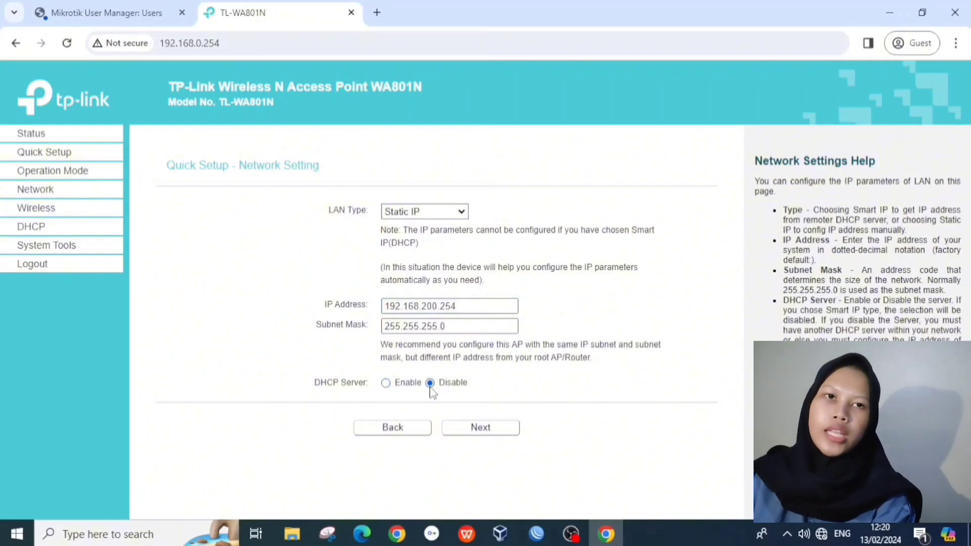
click(465, 430)
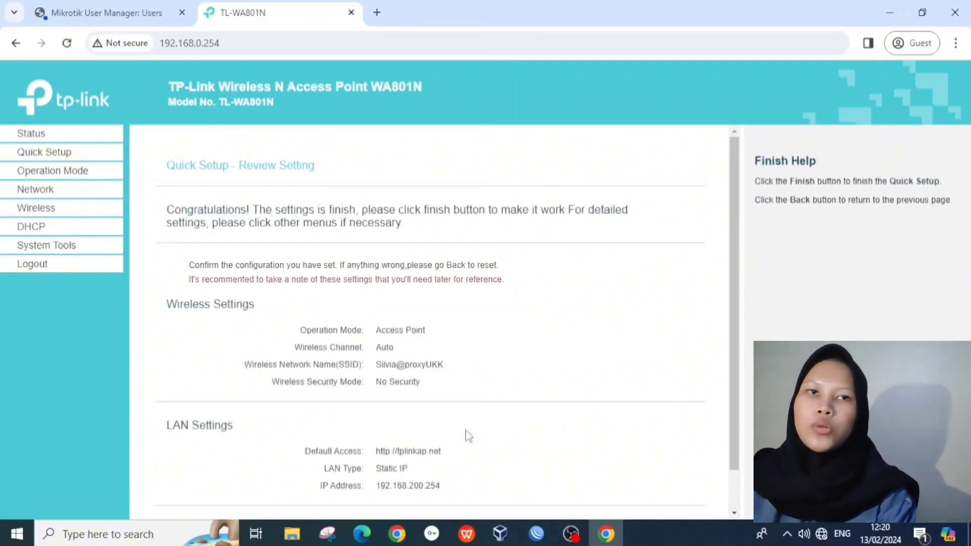
scroll(467, 430, down, 1)
click(457, 489)
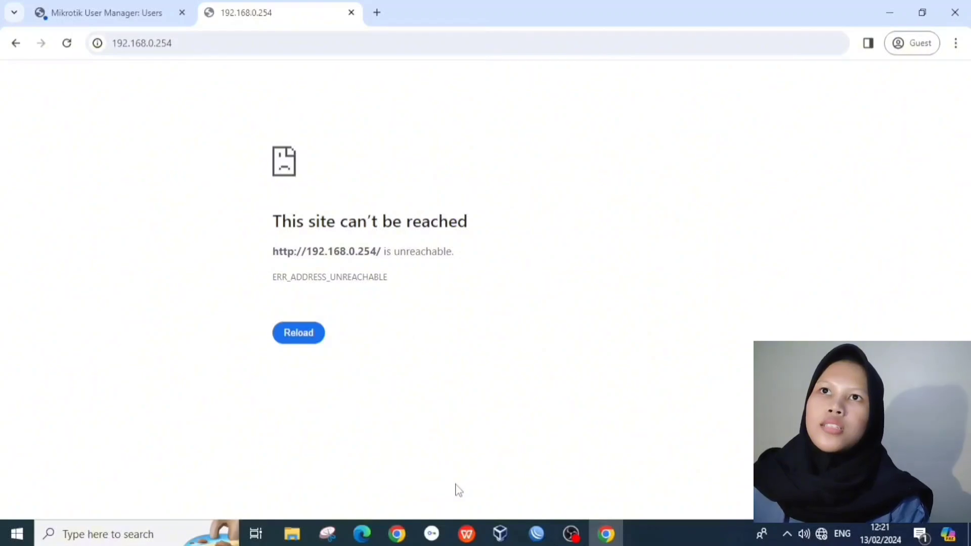
Step: Back in User Manager, dismiss the alert and Generate dialog, and open the first user
click(120, 6)
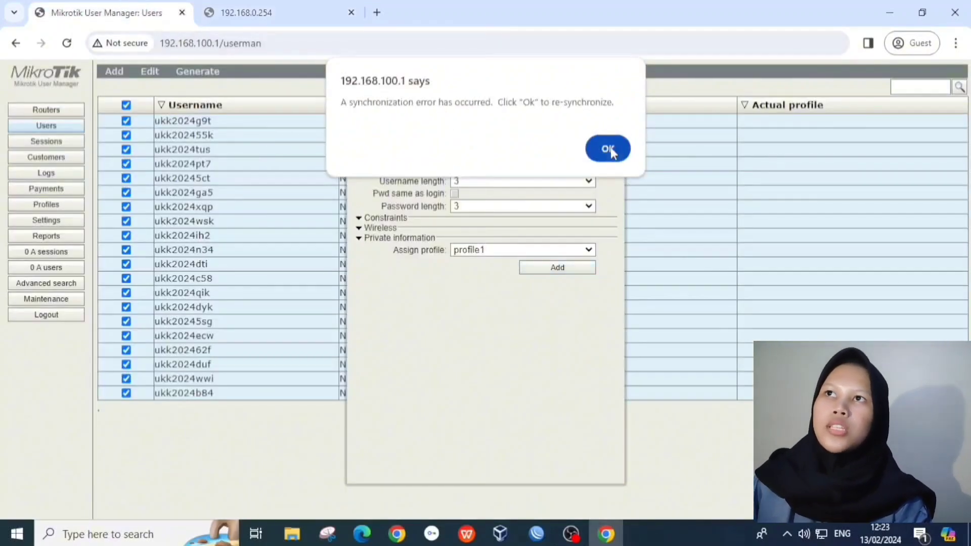
click(609, 148)
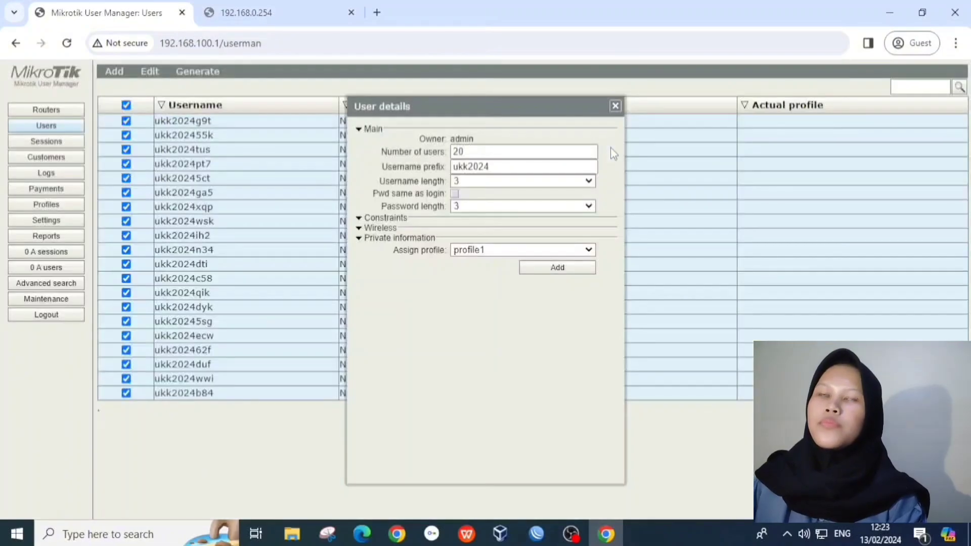
click(615, 105)
click(369, 121)
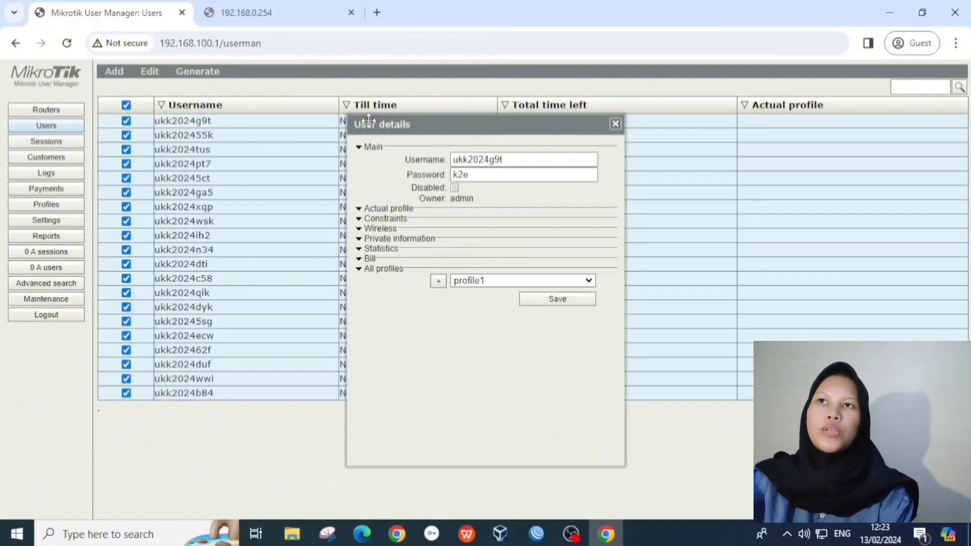
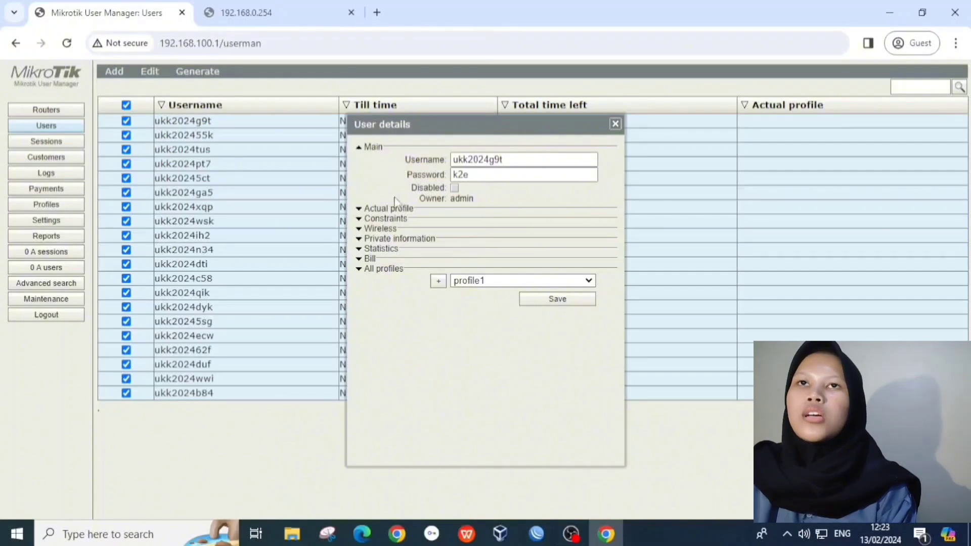
Step: Leave User Manager in the browser and switch to the router's WinBox session
mouse_move(536, 534)
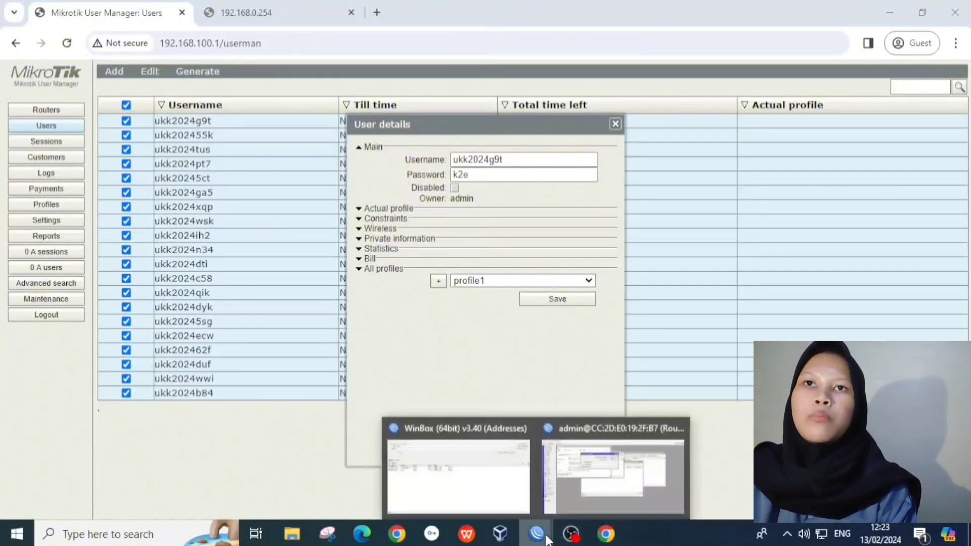
click(574, 497)
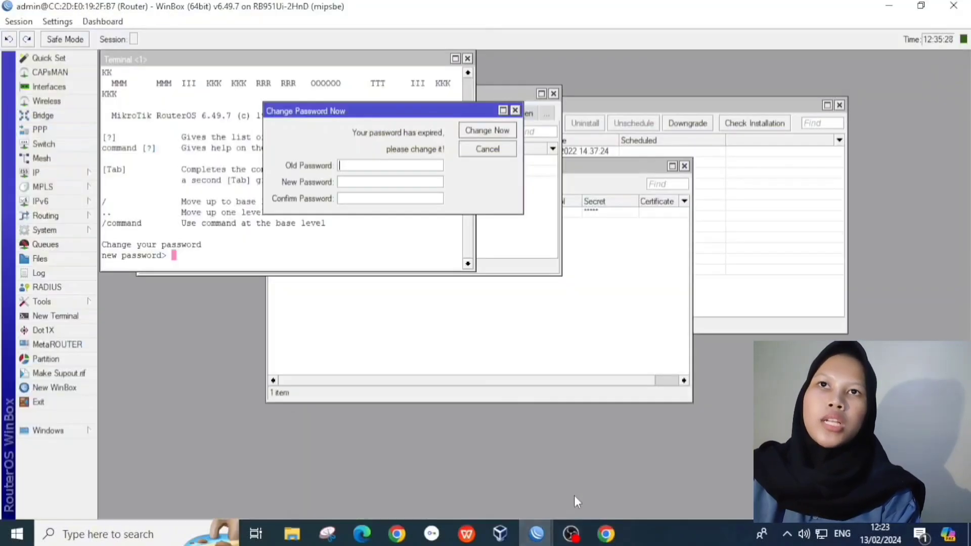
Step: Dismiss the password prompt, close Terminal, and open the IP Firewall Filter Rules list
click(515, 111)
click(468, 59)
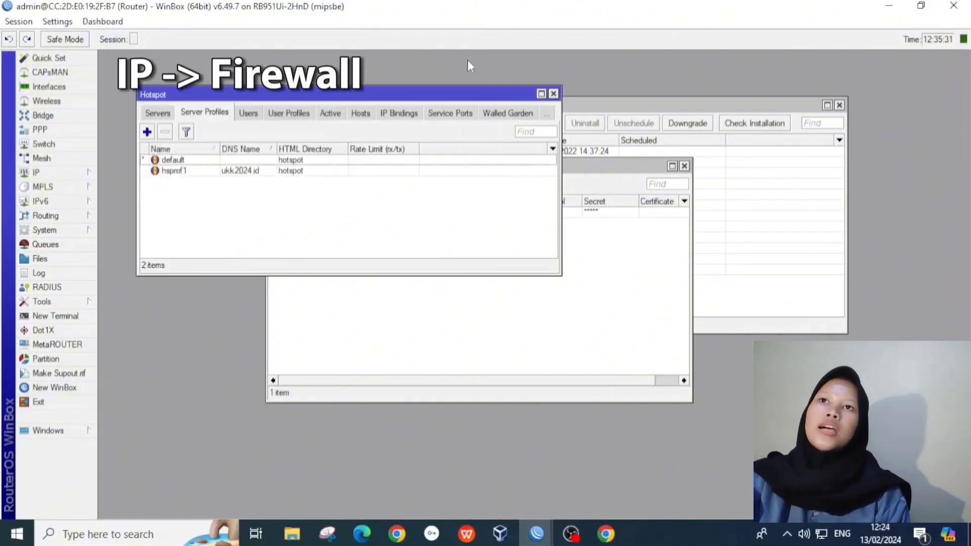
click(37, 172)
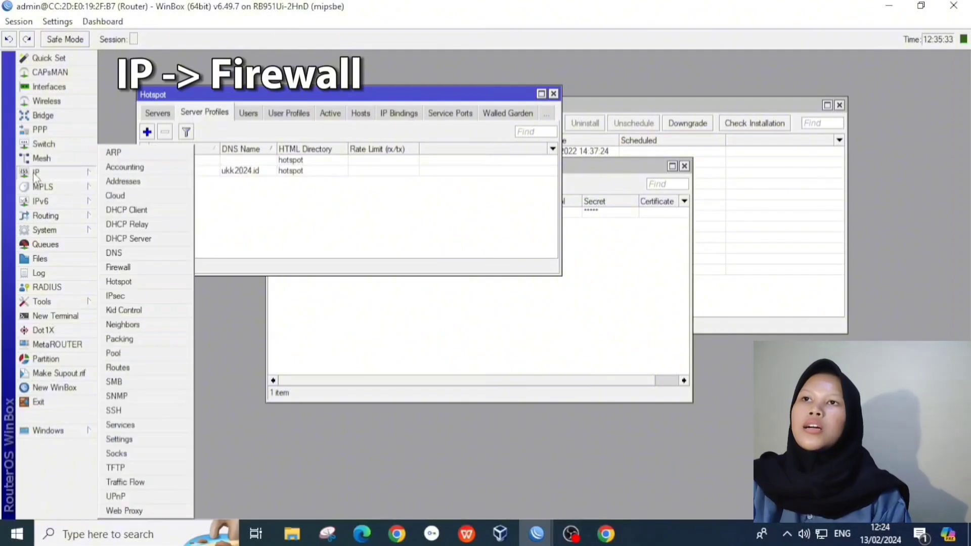
click(119, 268)
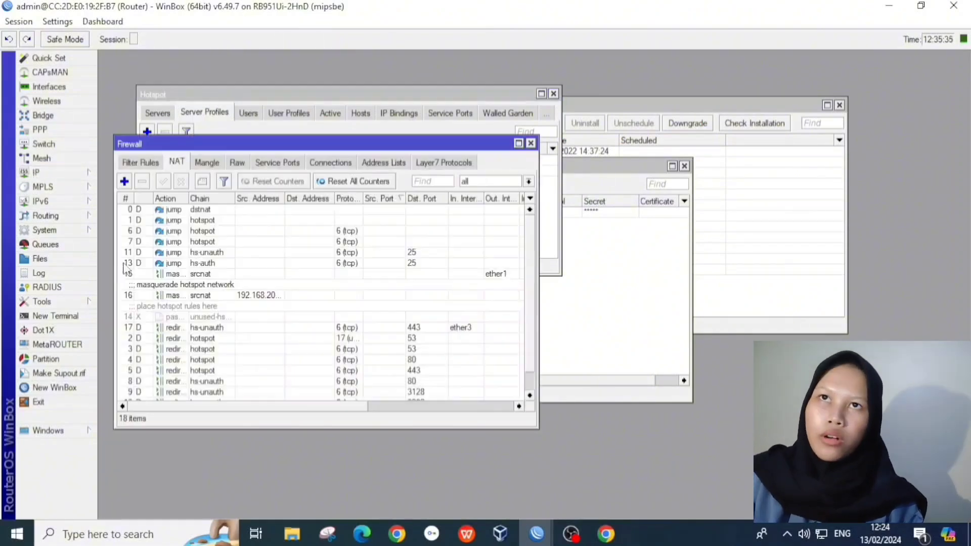
click(141, 164)
Step: Start a new input-chain rule matching icmp from source range 192.168.100.2-192.168.100.50
click(124, 181)
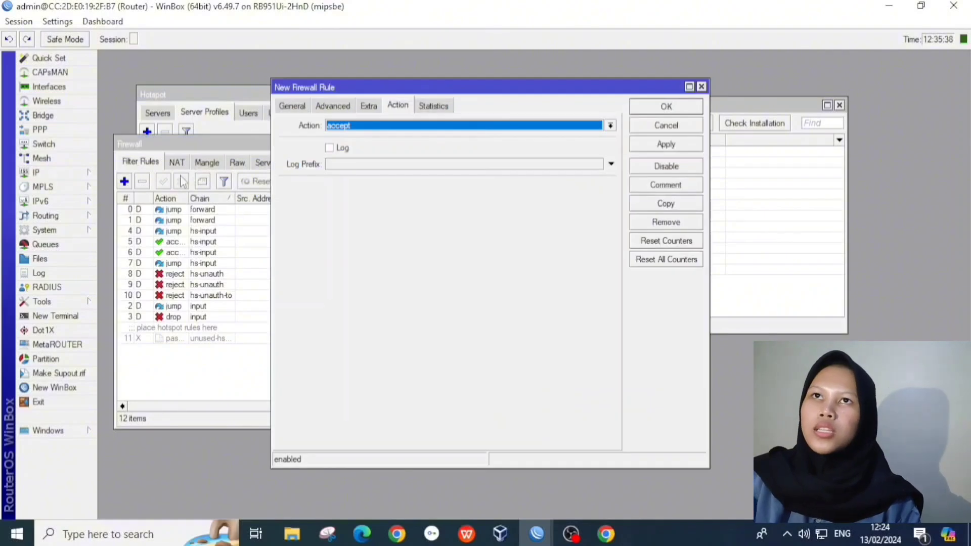
click(292, 107)
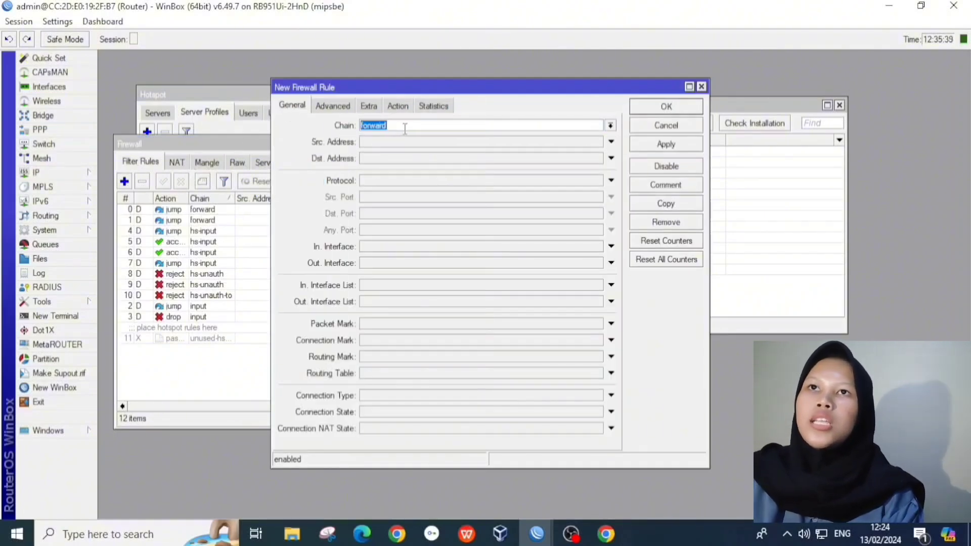
click(612, 126)
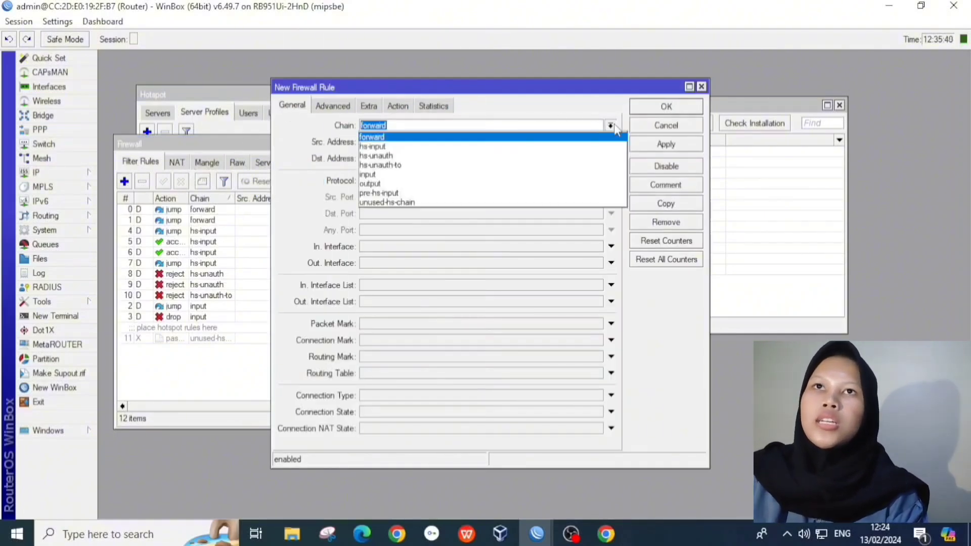
click(537, 174)
click(504, 142)
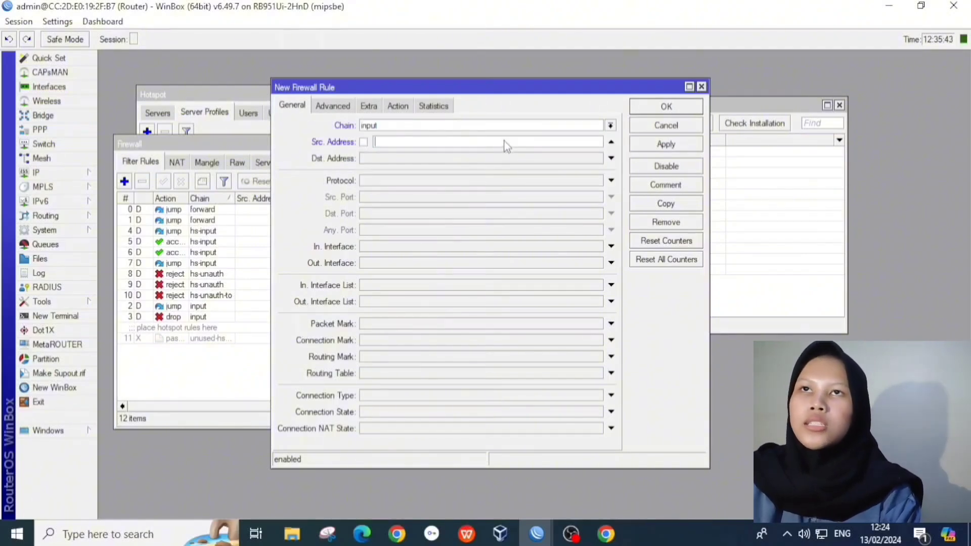
text(192.16)
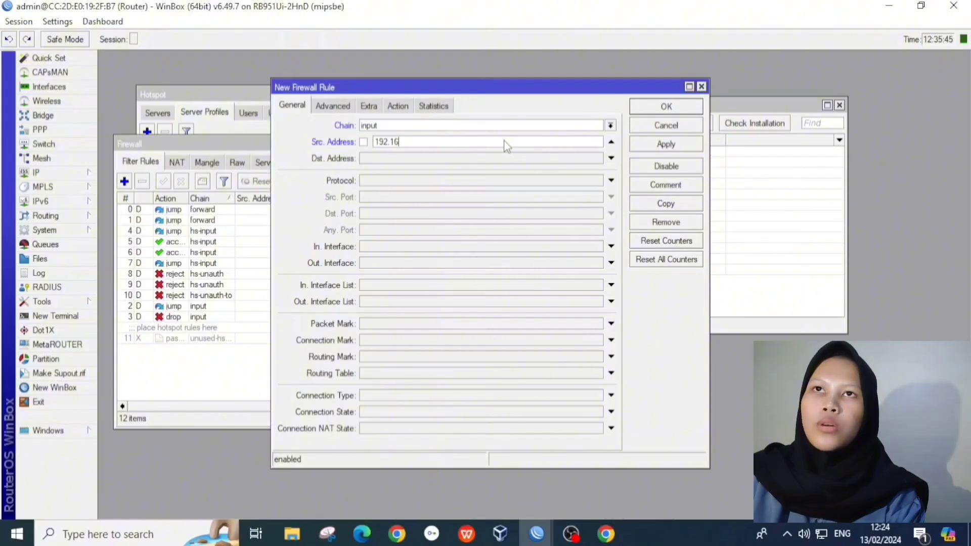
text(8.100.2-192.168.)
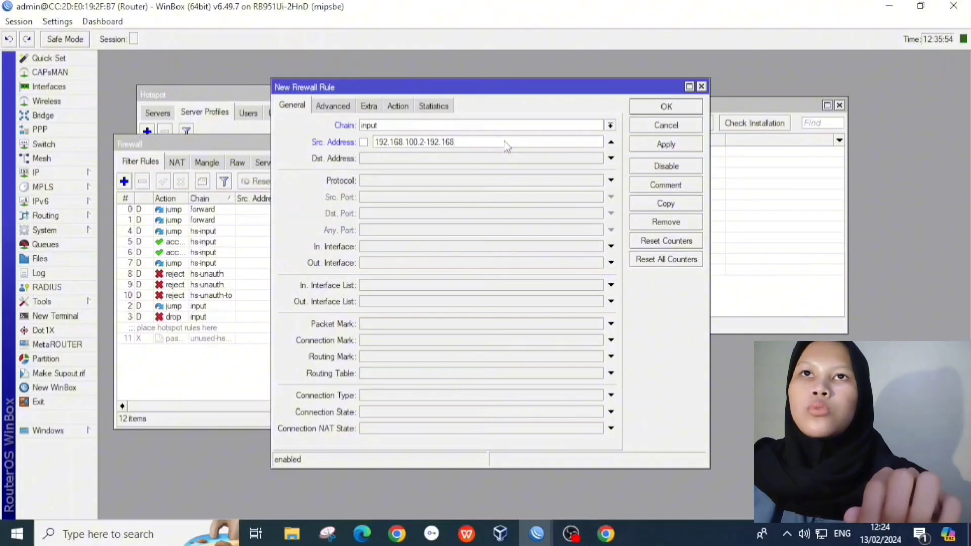
text(50)
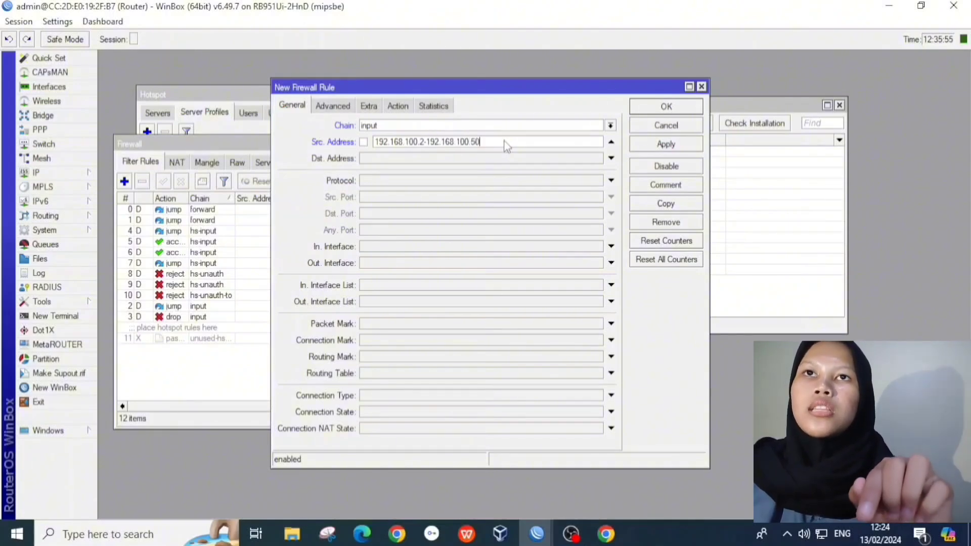
click(611, 180)
click(598, 181)
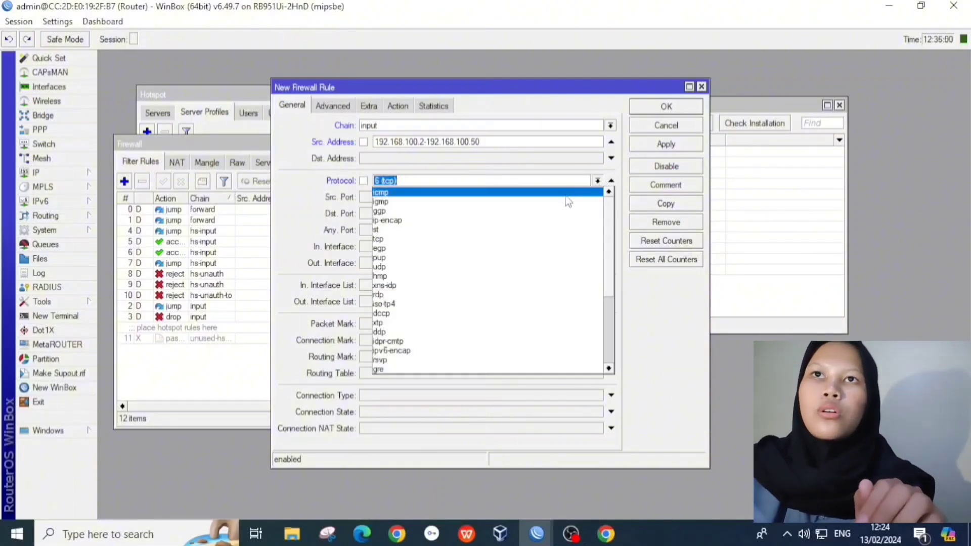
click(564, 196)
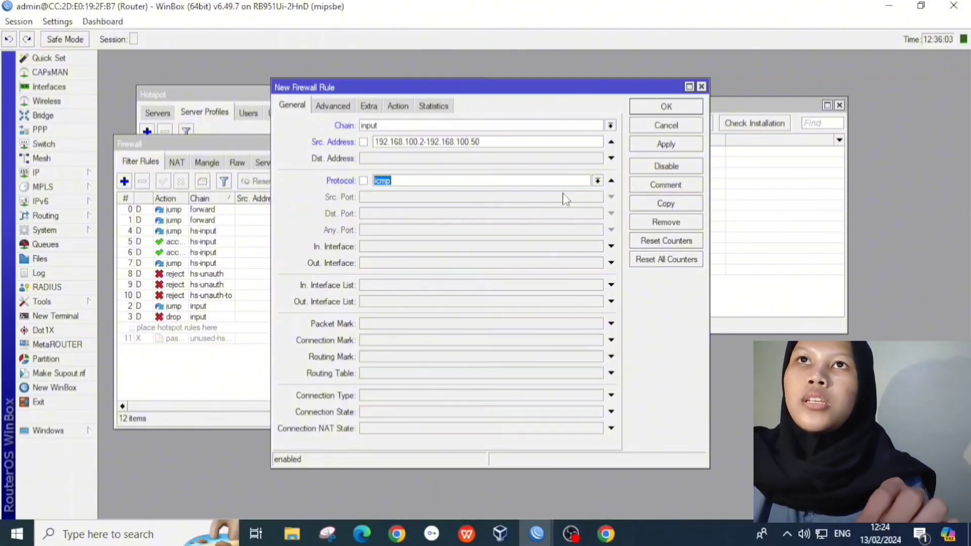
Step: Set the rule's action to drop and save it as rule 12
click(408, 107)
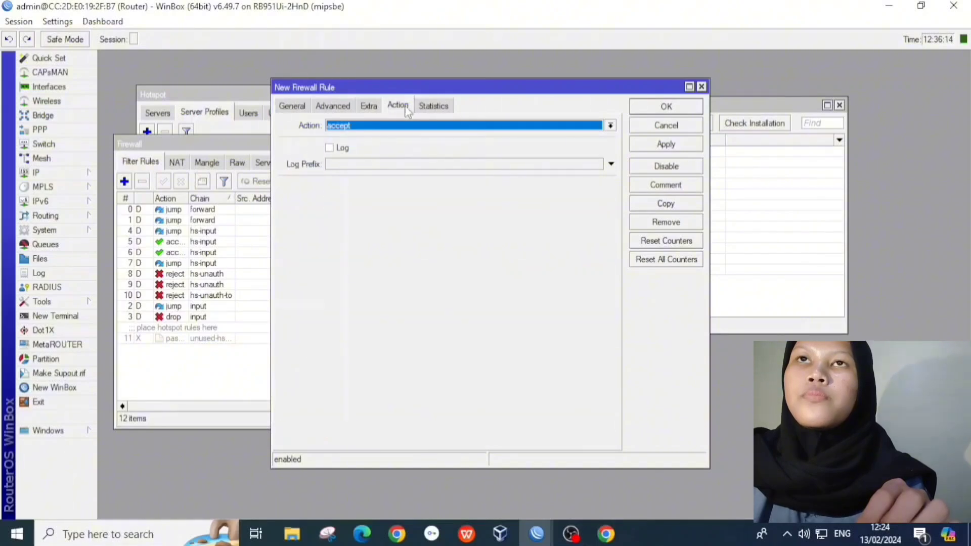
click(400, 125)
click(388, 161)
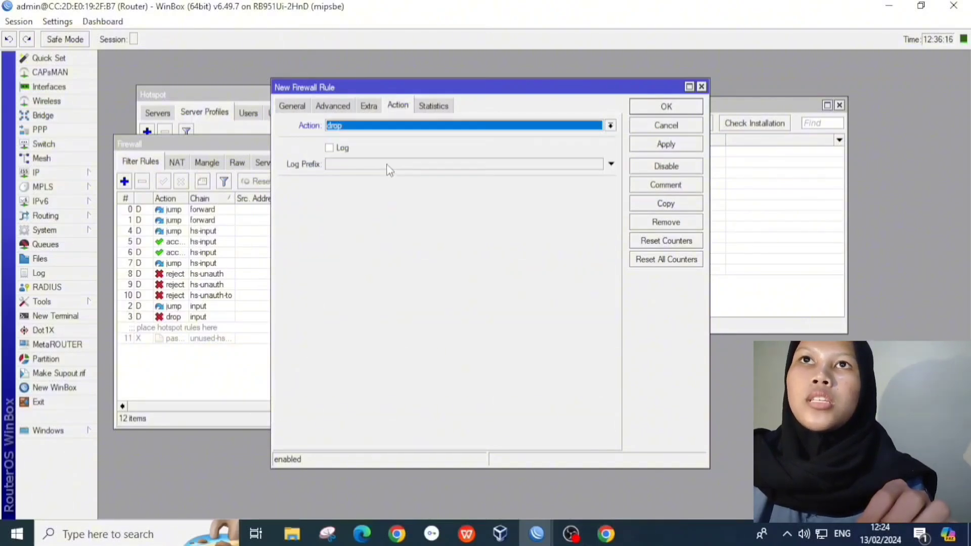
click(657, 147)
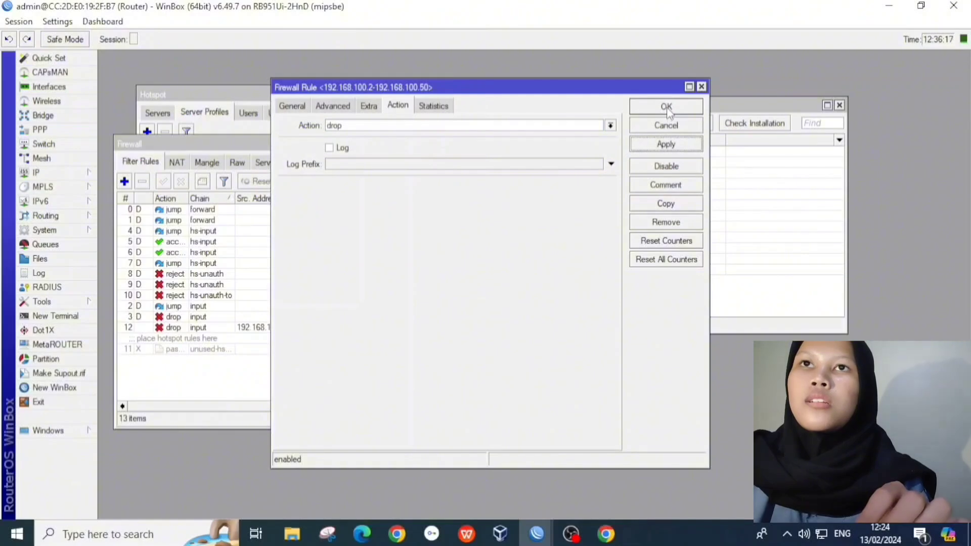
click(667, 106)
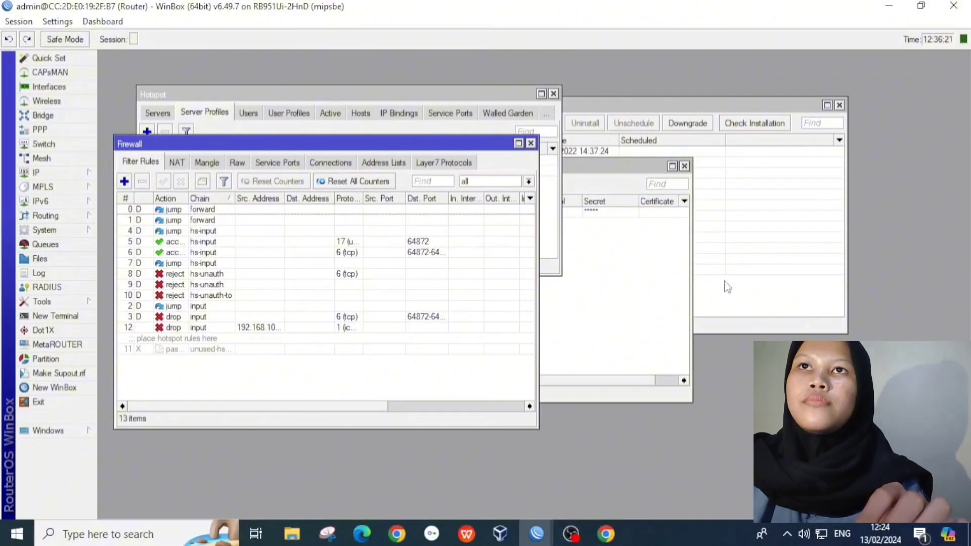
click(822, 535)
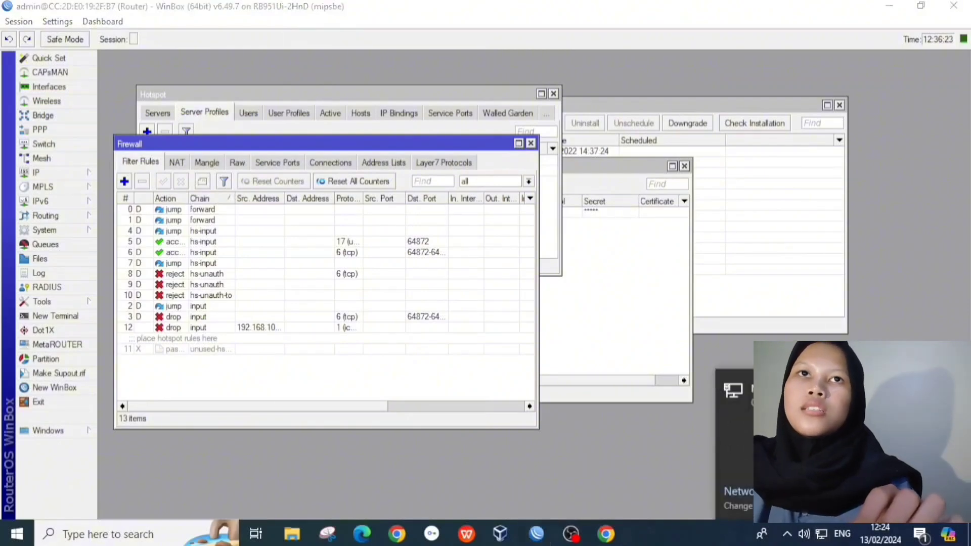
Step: Open the Ethernet adapter's Internet Protocol Version 4 properties from Network Connections
click(779, 491)
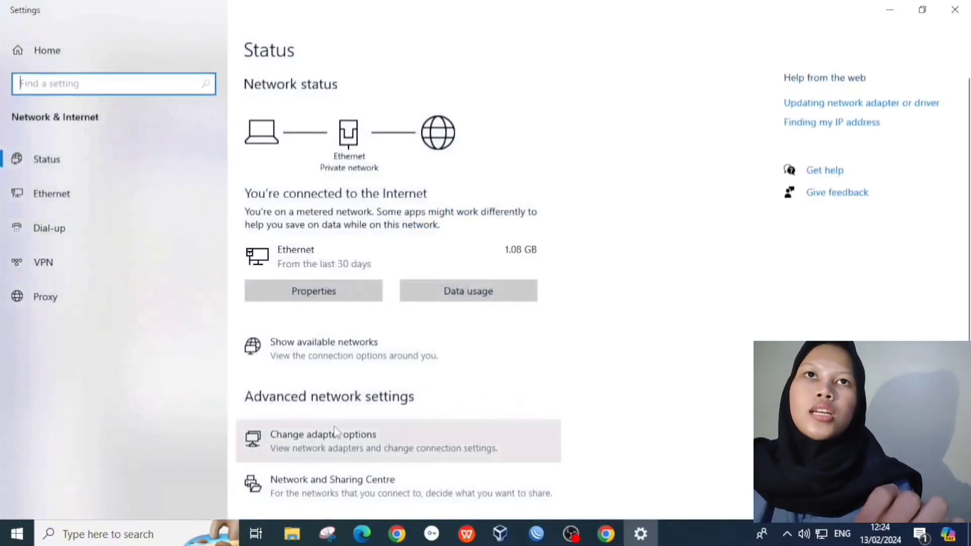
click(332, 431)
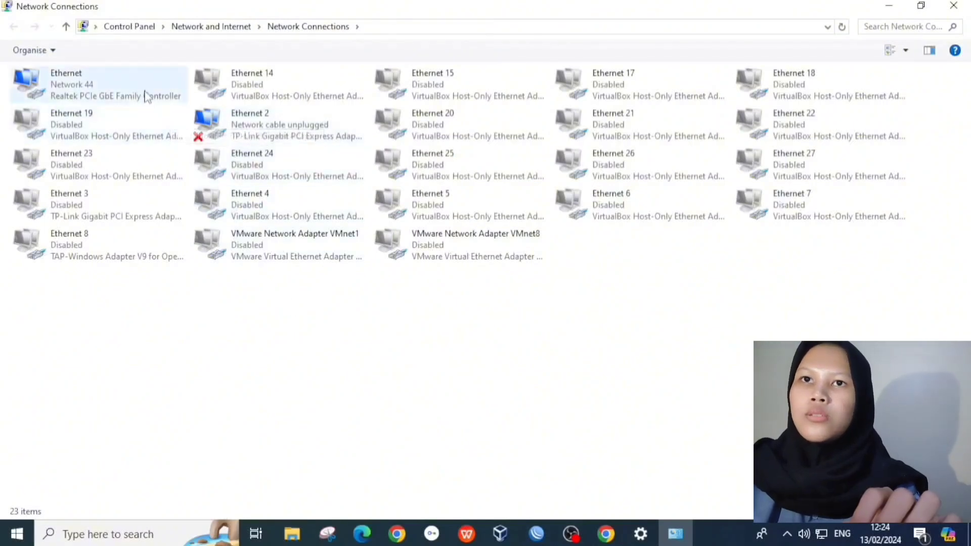
double_click(144, 96)
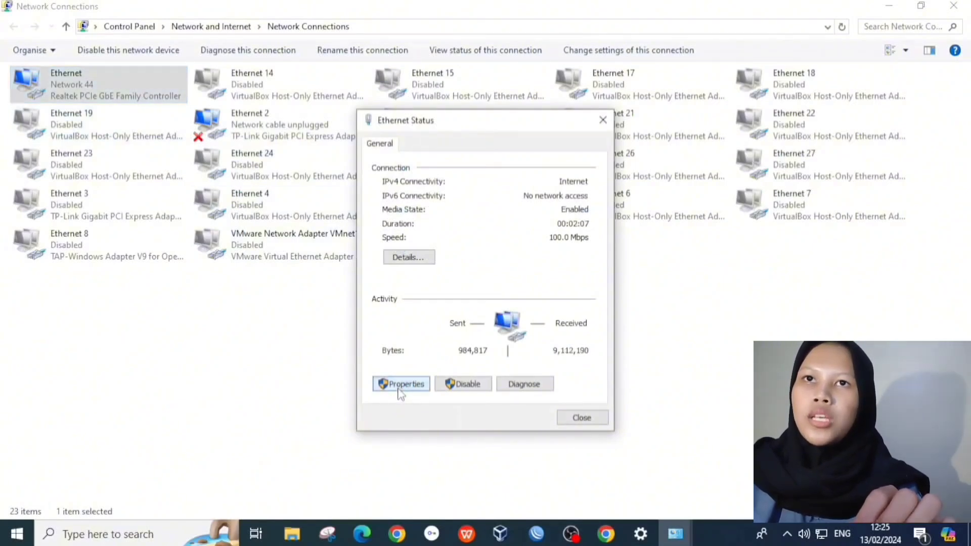
click(400, 389)
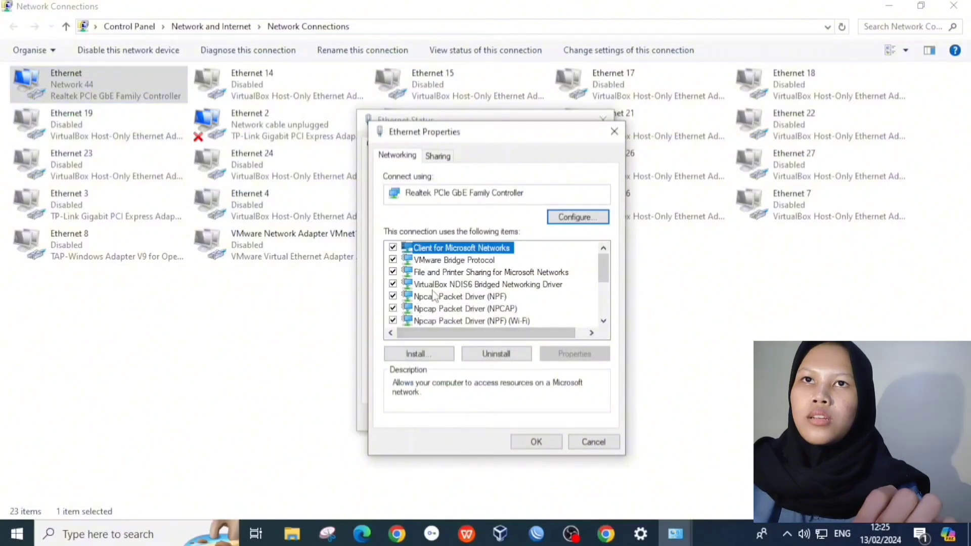
scroll(445, 288, down, 1)
scroll(445, 289, down, 1)
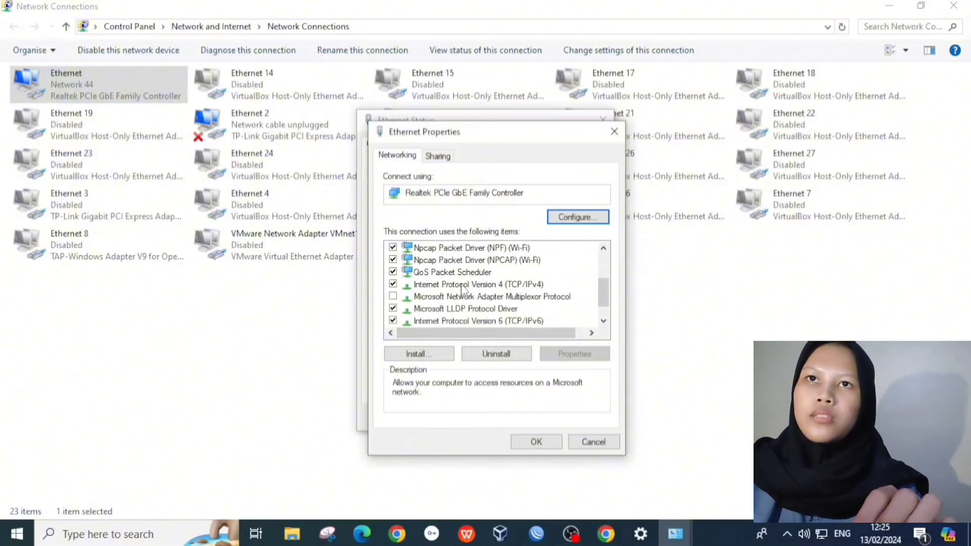
click(462, 286)
click(563, 356)
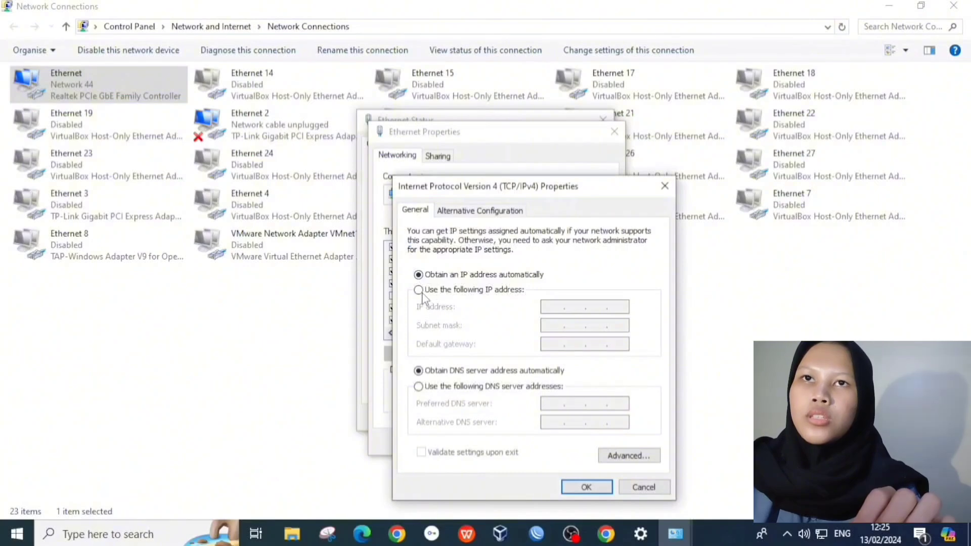
Step: Assign static IP 192.168.100.10, mask 255.255.255.0, gateway 192.168.100.1, and close the dialogs
click(423, 290)
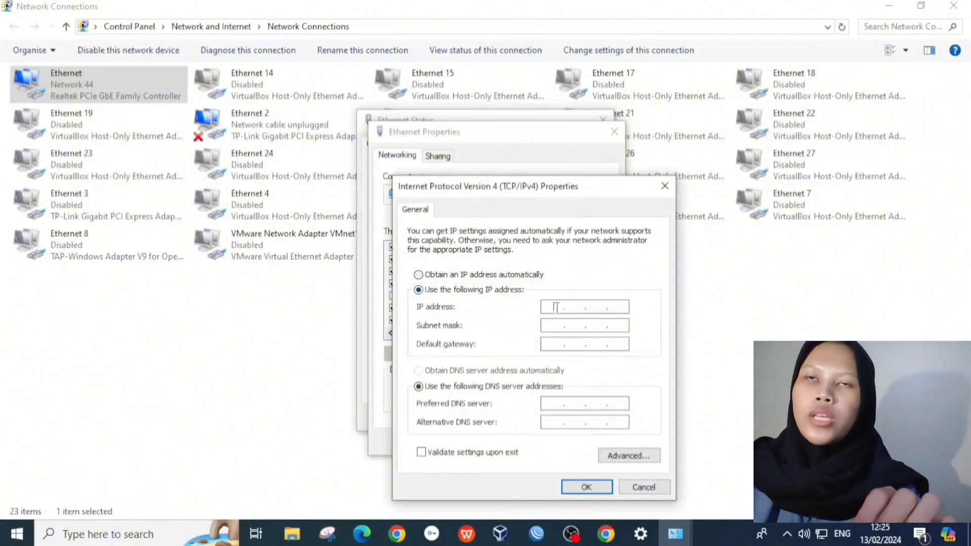
text(192.168.1)
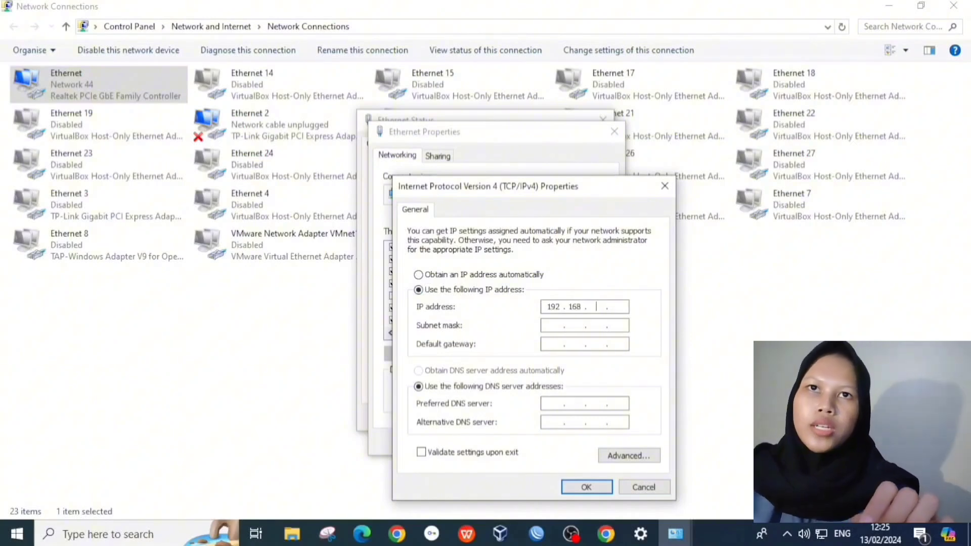
text(0 )
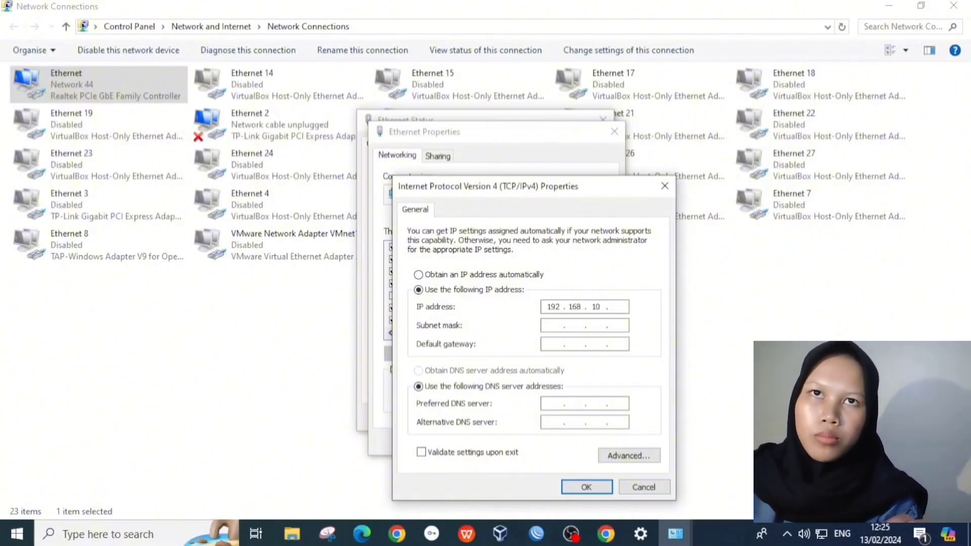
text(0.)
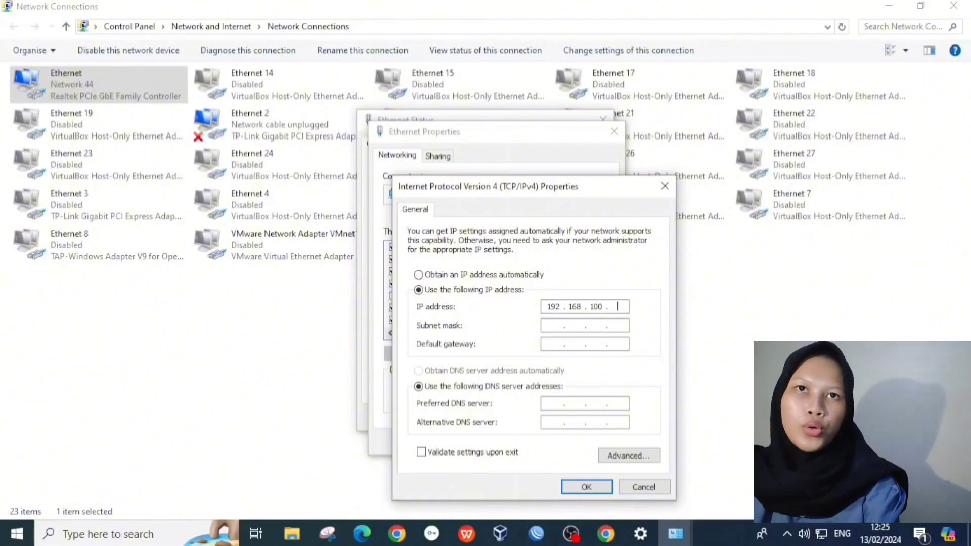
text(1)
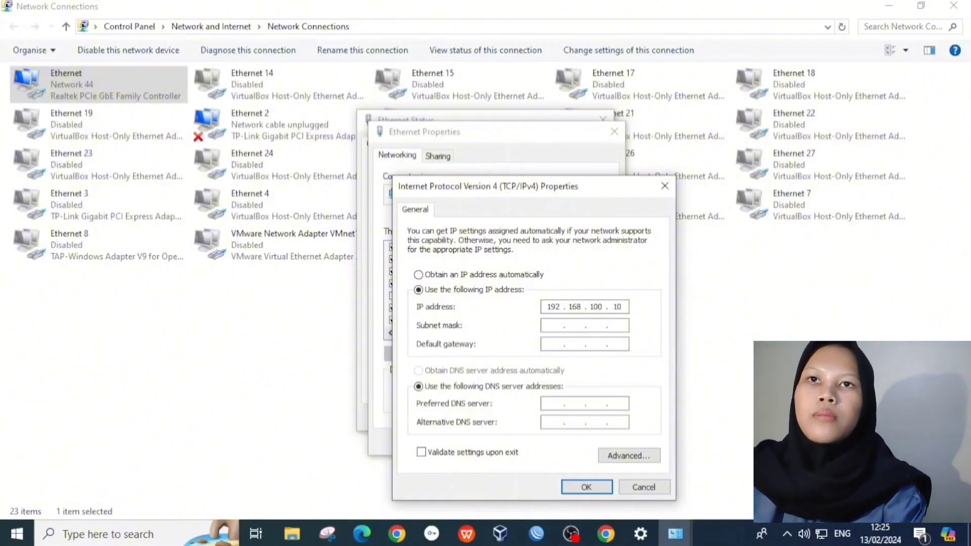
text(0)
click(557, 325)
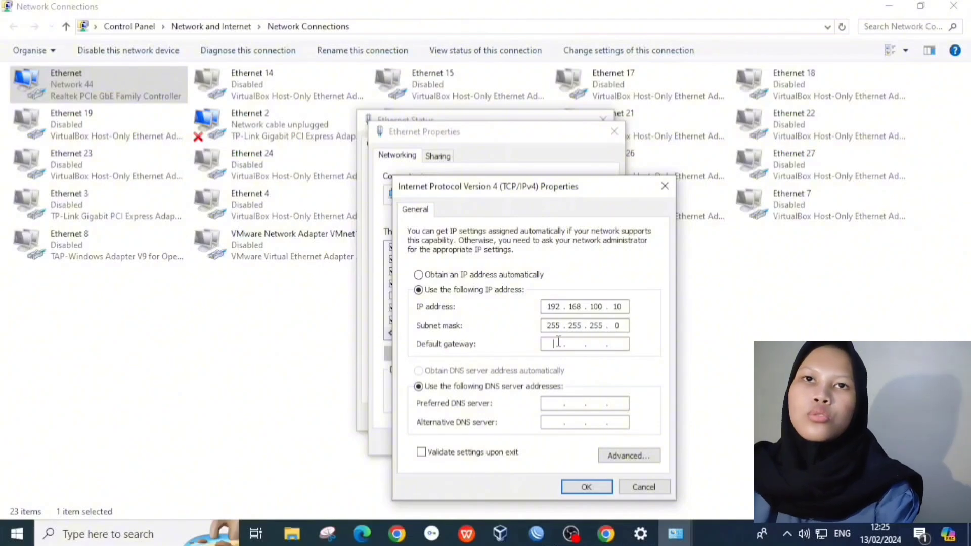
click(558, 342)
text(168 . . .)
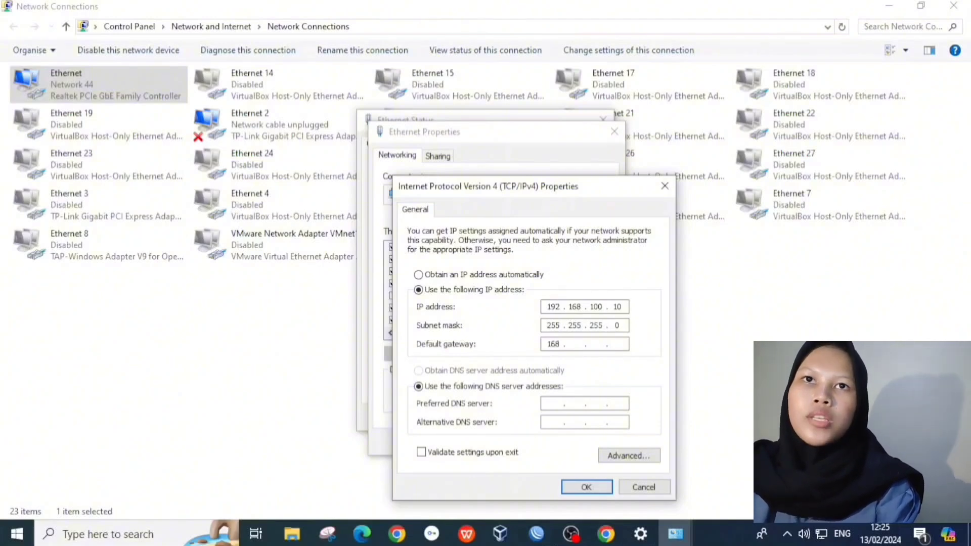
key(BackSpace)
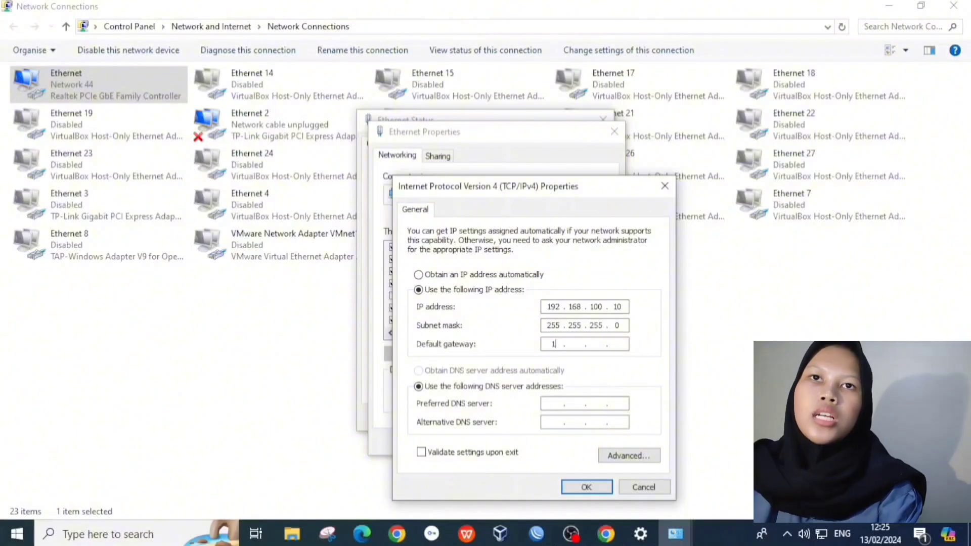
key(BackSpace)
text(1921)
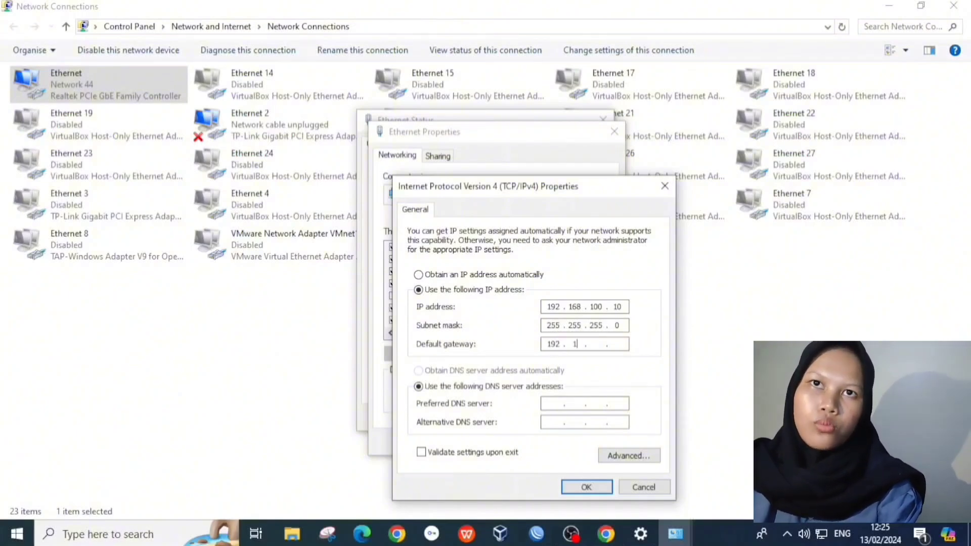
text(681)
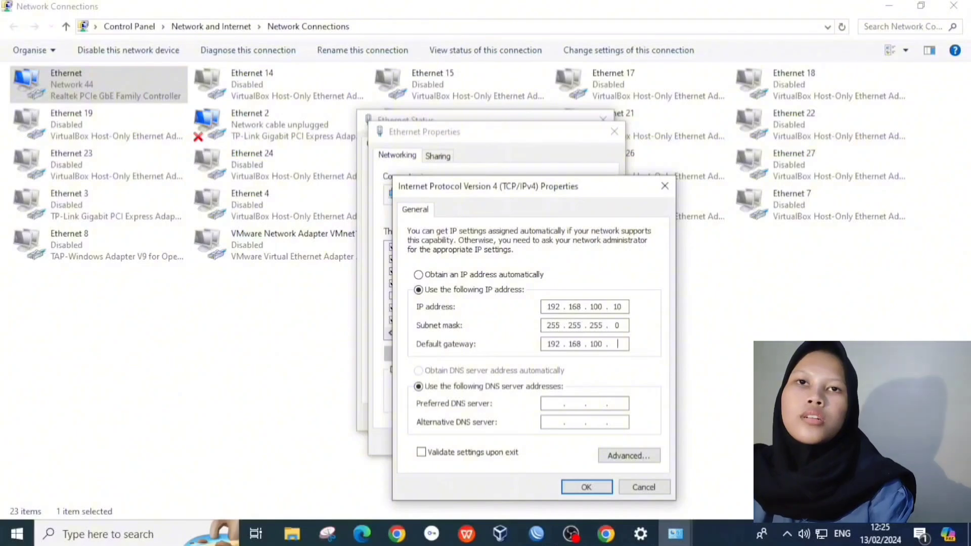
text(001)
click(577, 487)
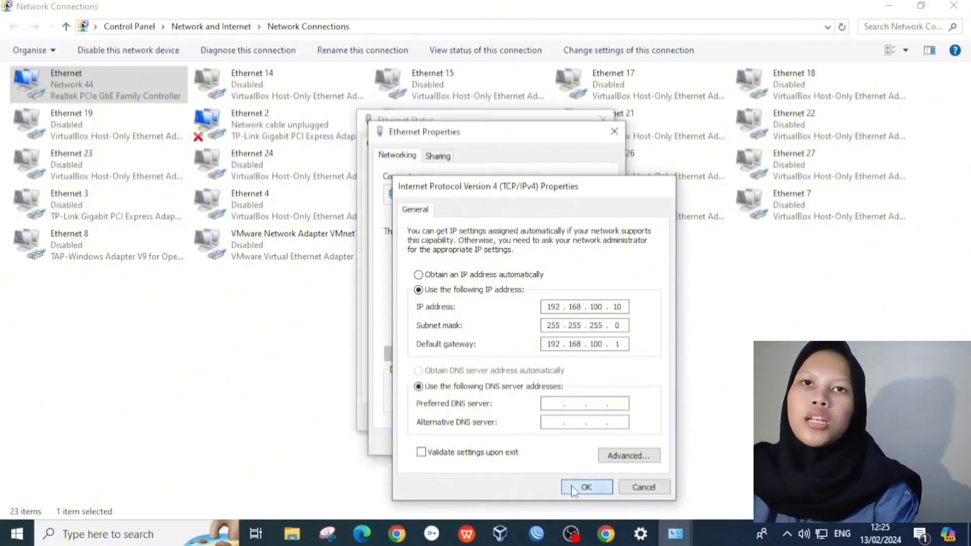
click(548, 443)
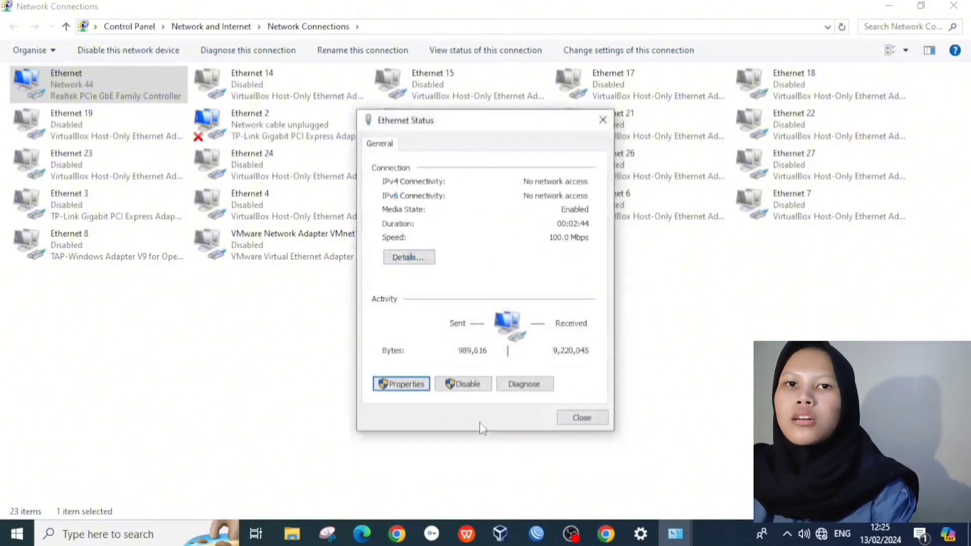
click(588, 423)
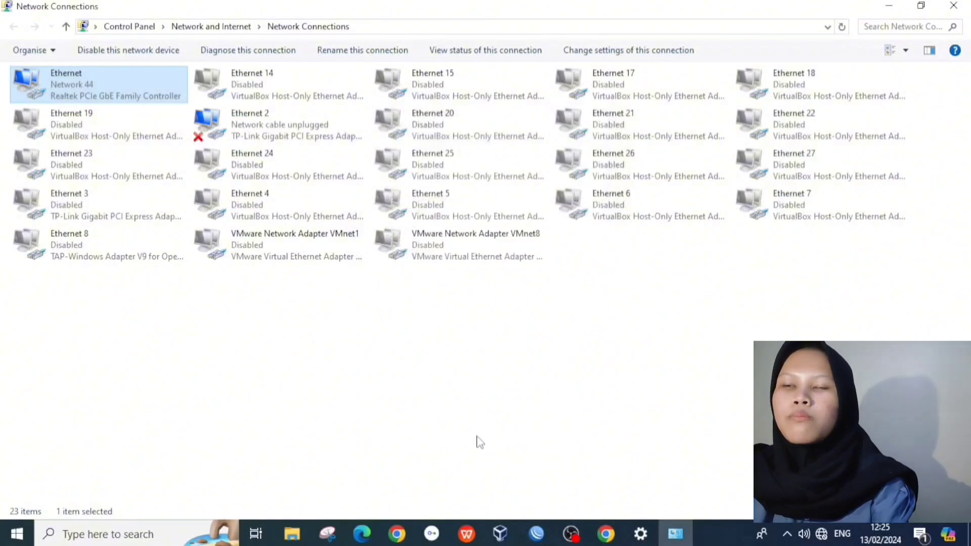
Step: Open Command Prompt and ping 192.168.200.100, which replies with 0% loss
click(152, 533)
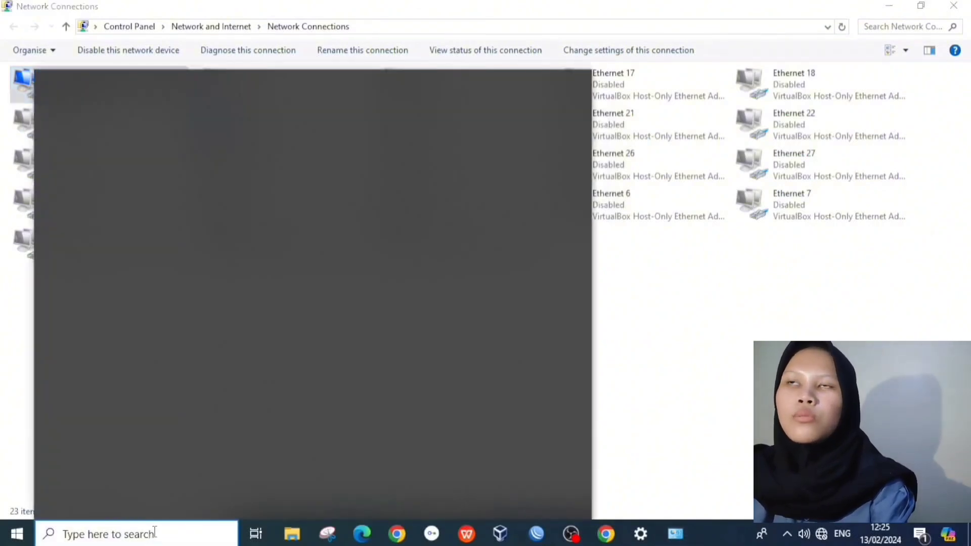
click(158, 303)
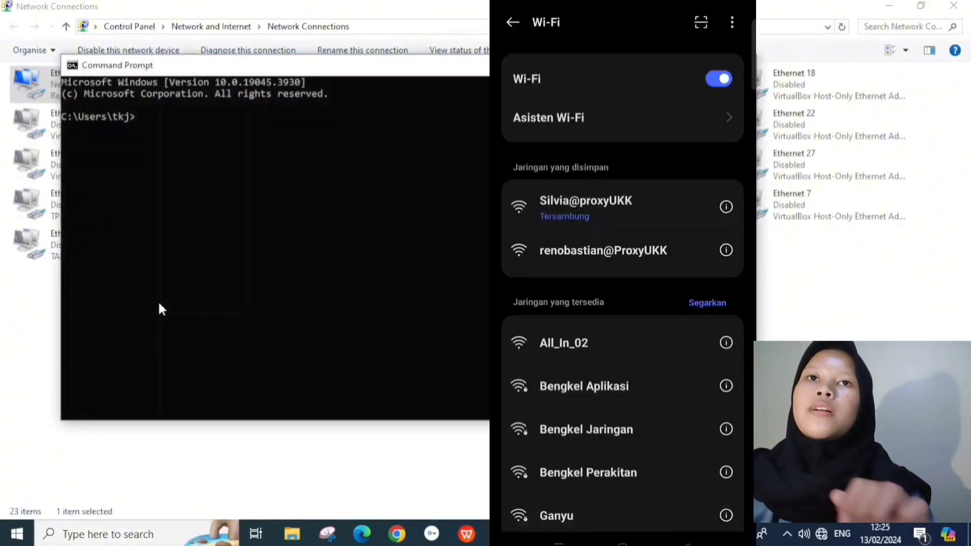
text(ping)
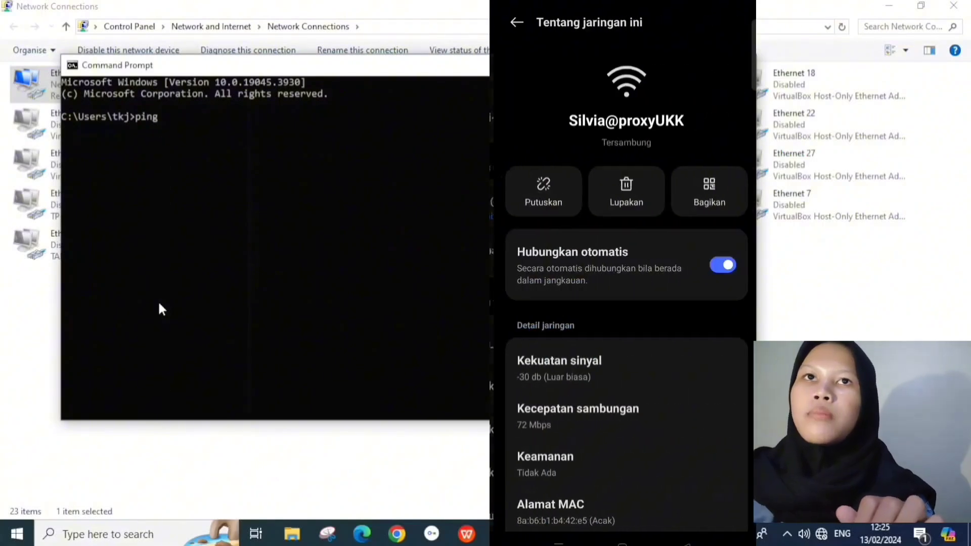
text( 192)
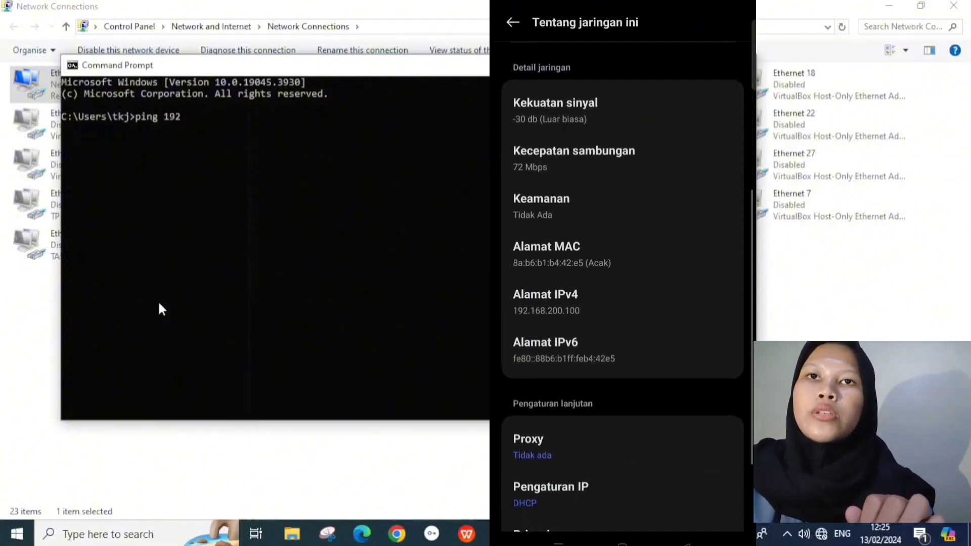
text(.168.200.1)
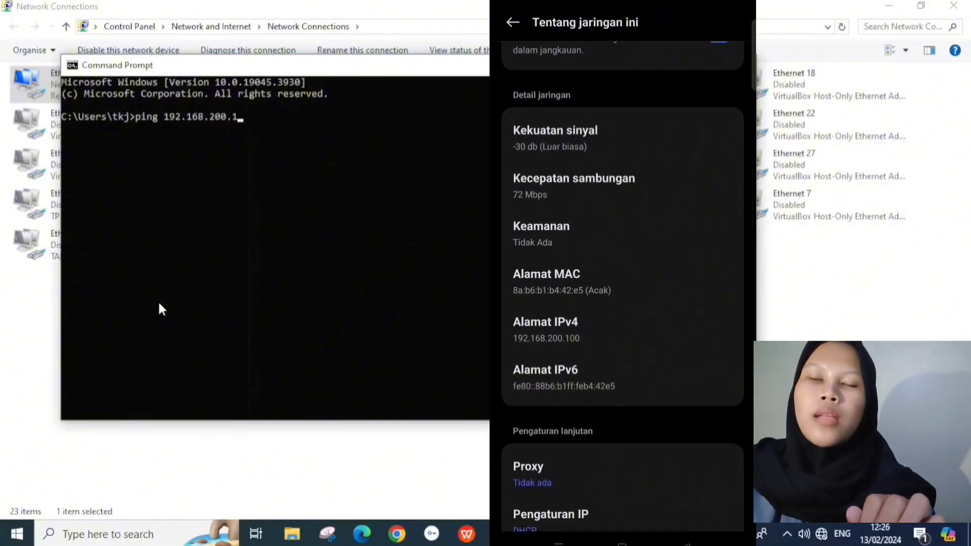
text(00)
key(Return)
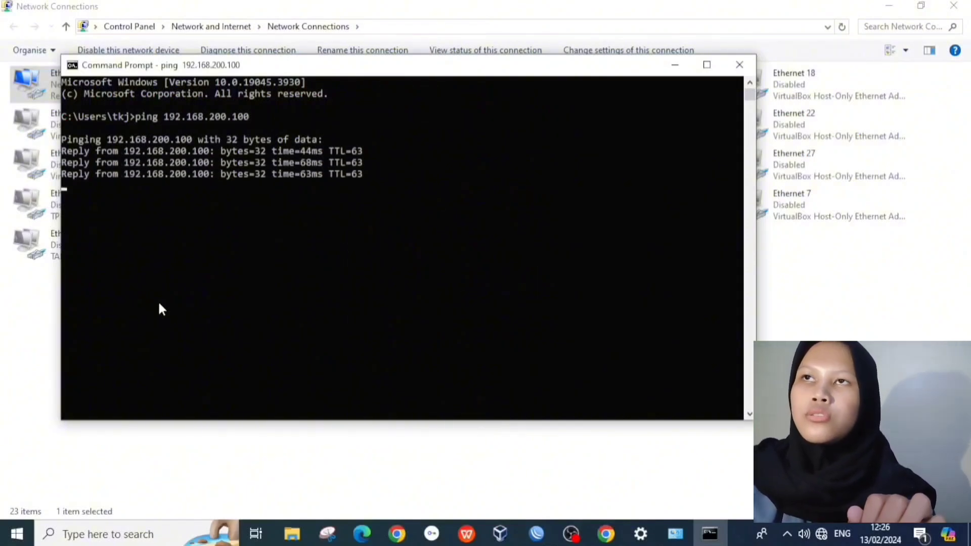
Step: Ping 192.168.100.1, stop it after it times out, and close the console
text(pin)
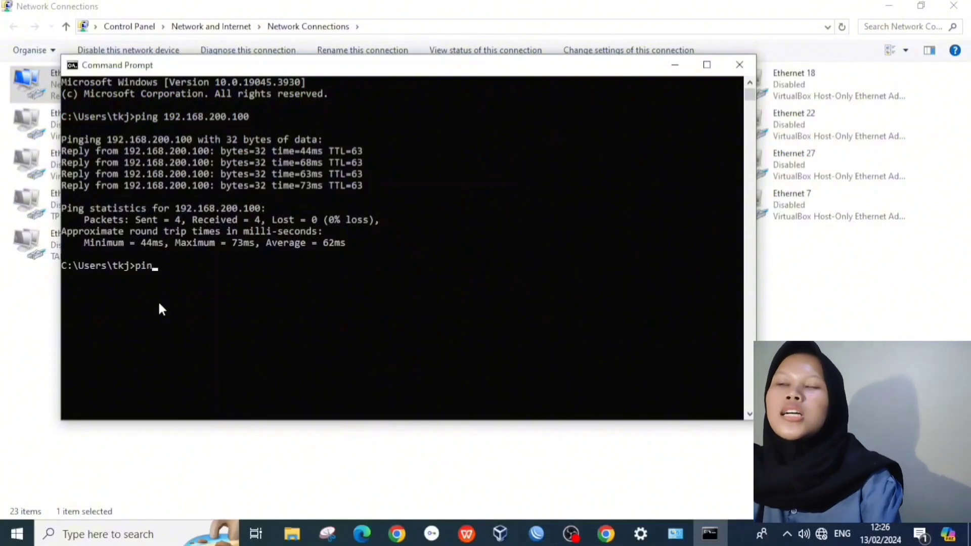
text(g 192)
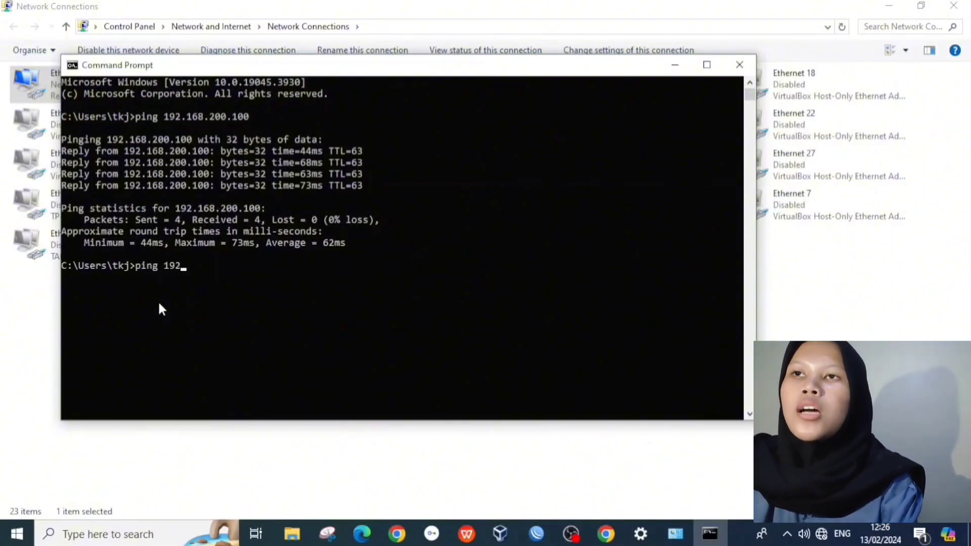
text(.168)
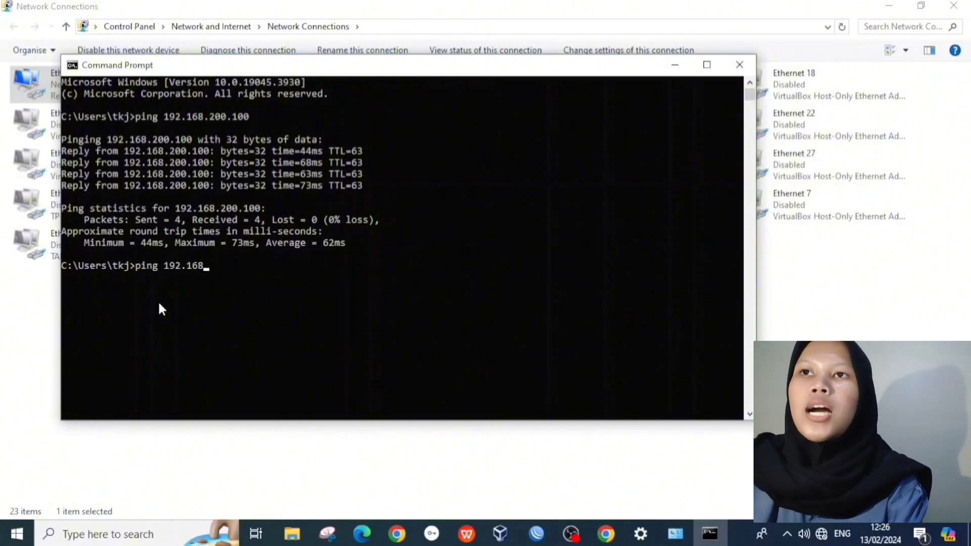
text(.100.1)
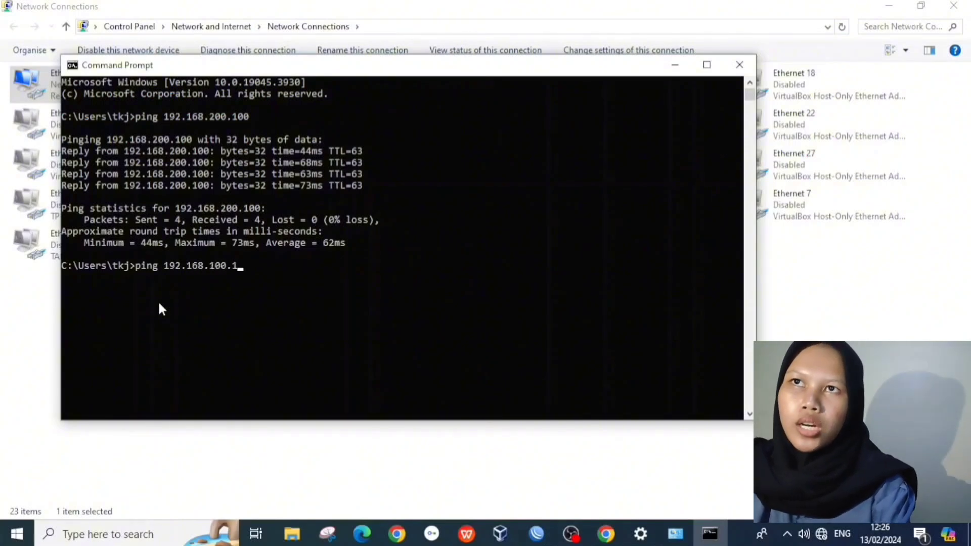
key(Return)
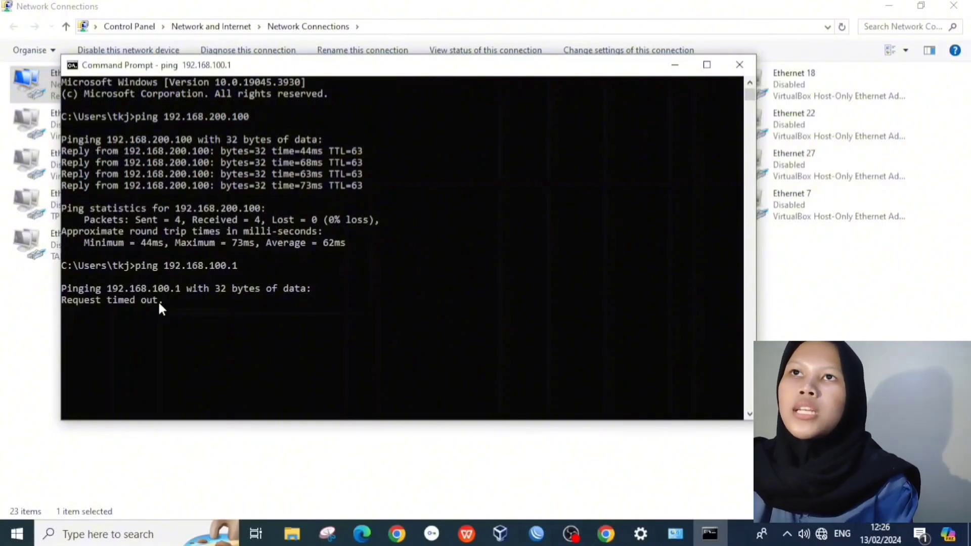
key(ctrl+c)
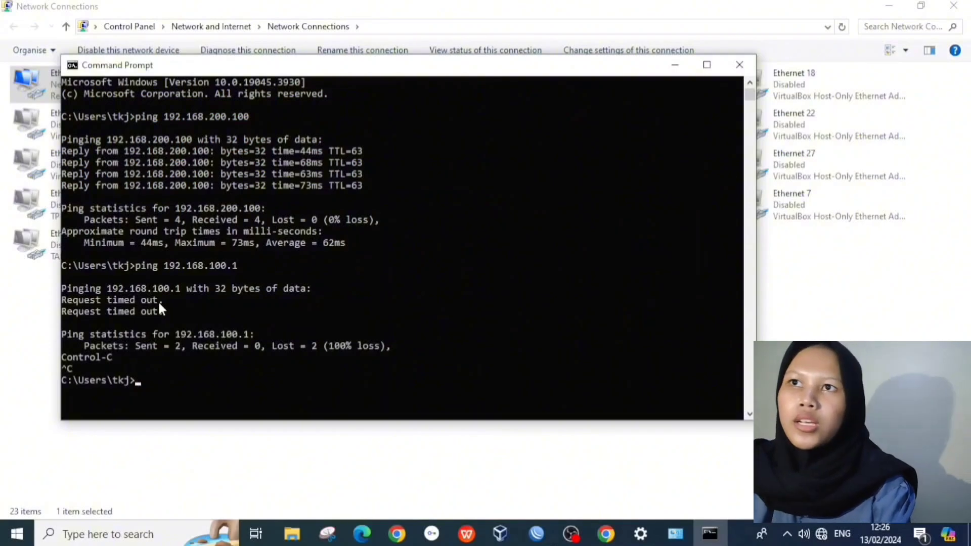
click(740, 65)
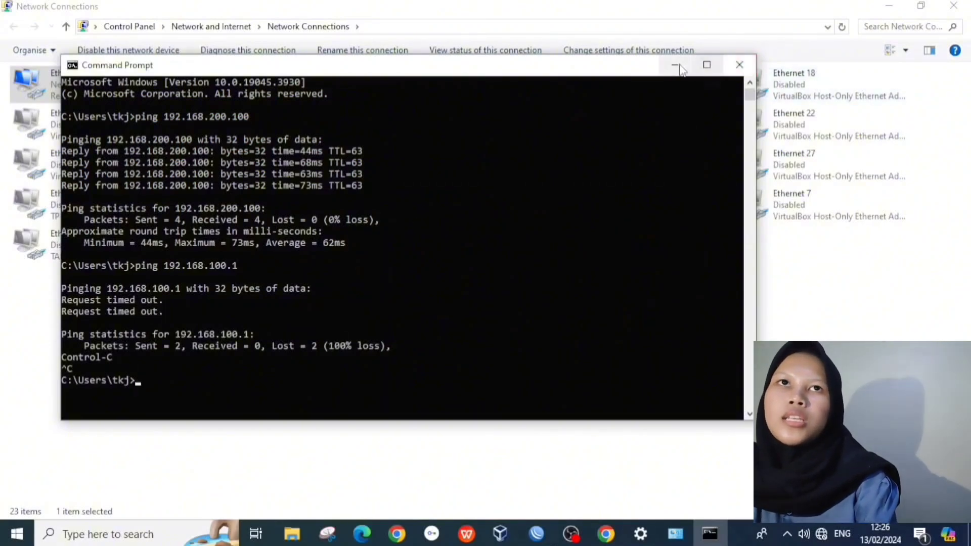
Step: Start a new firewall rule with source 192.168.100.51-192.168.100.100 and destination 192.168.200.0/24
click(890, 7)
click(891, 9)
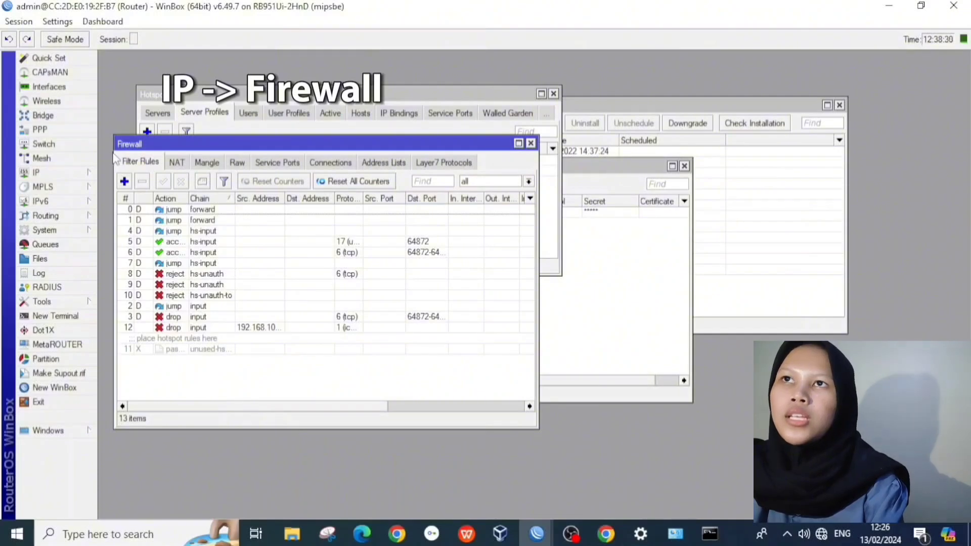
click(124, 181)
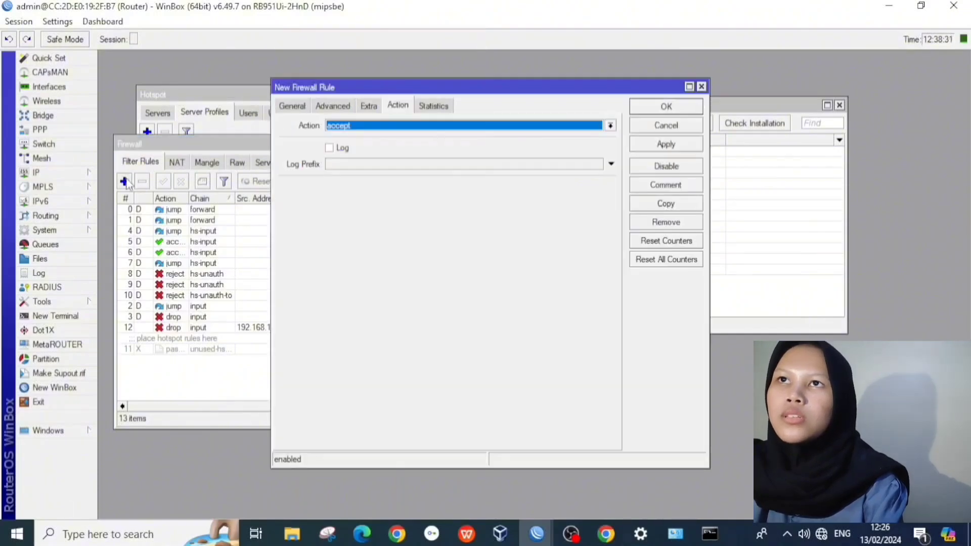
click(292, 106)
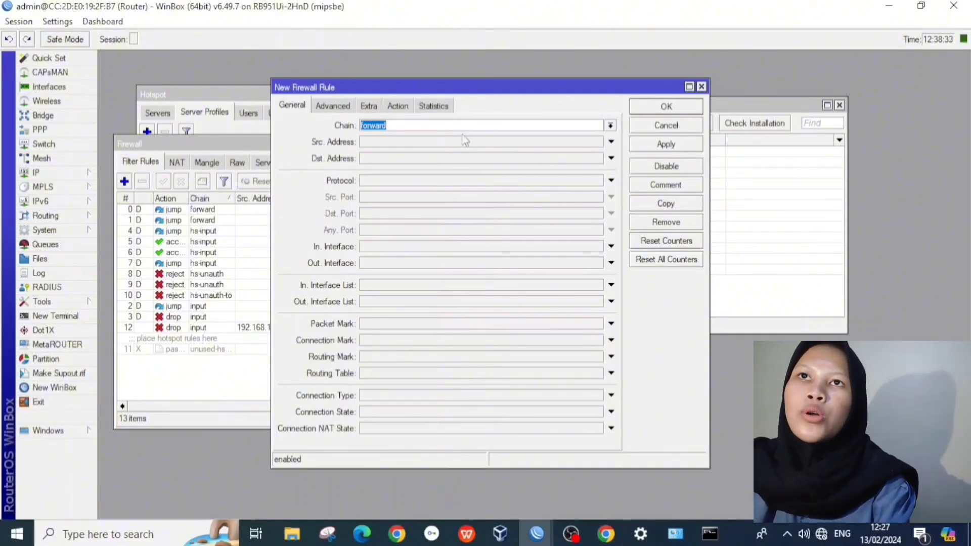
click(449, 144)
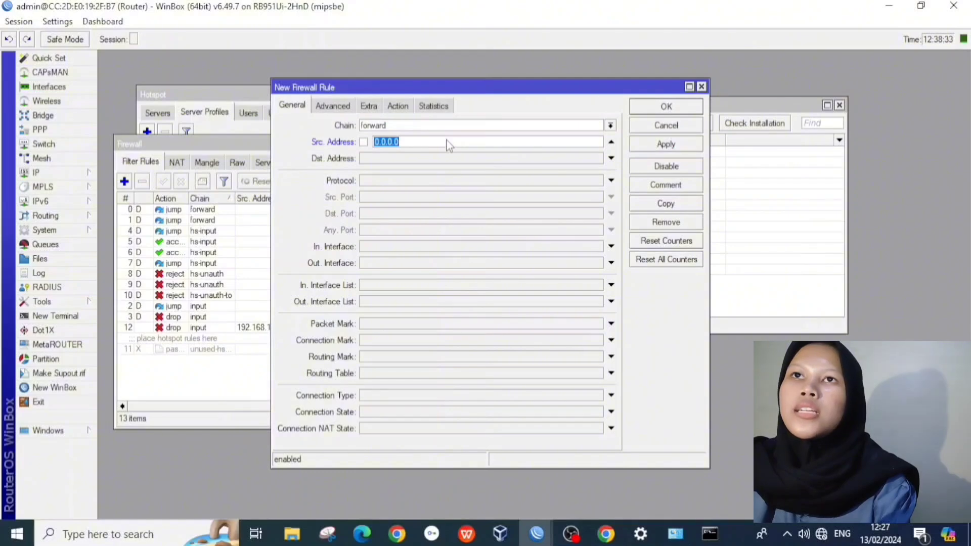
text(1)
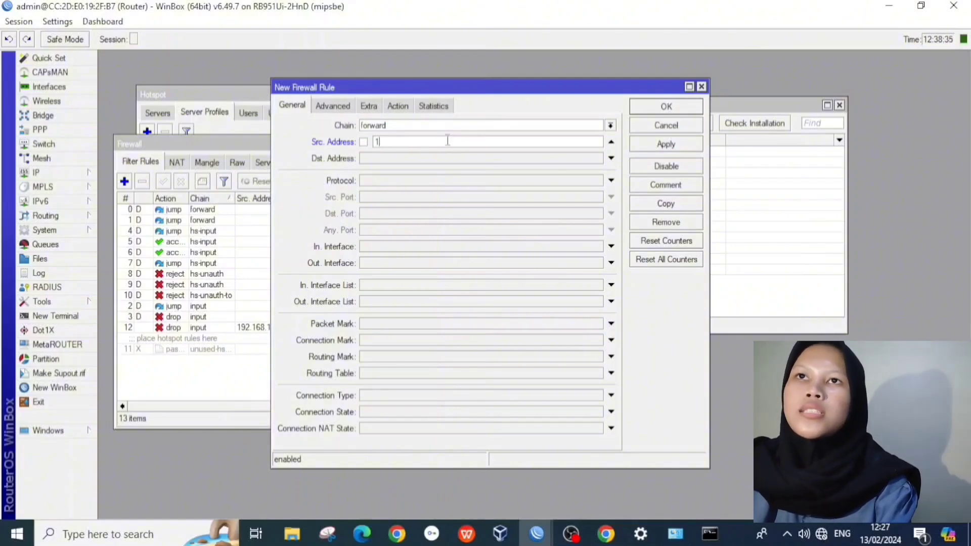
text(92.168)
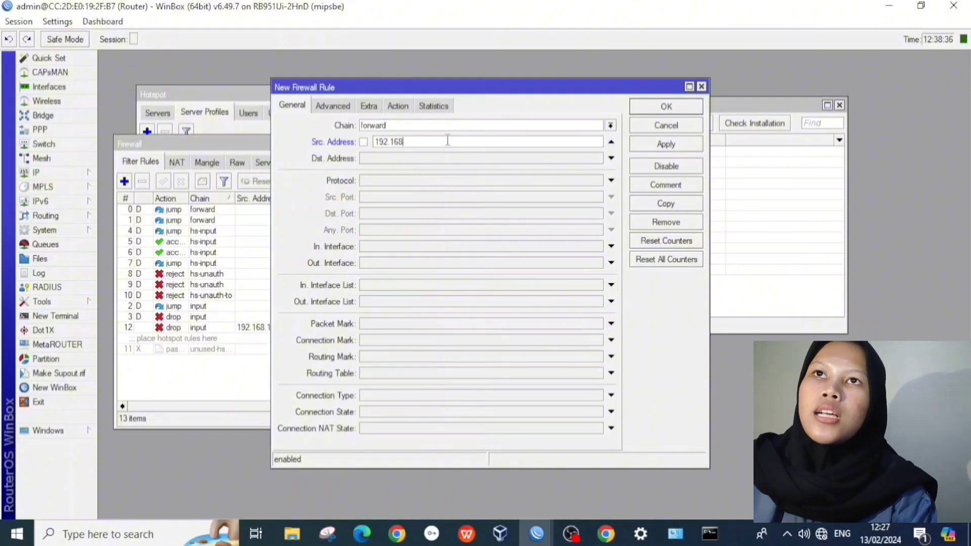
text(.100.51)
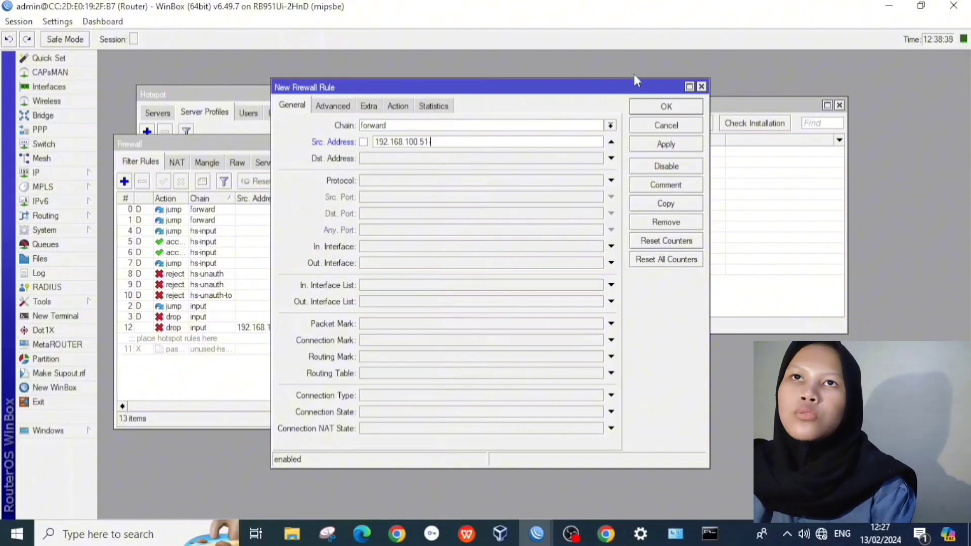
text(-192.1)
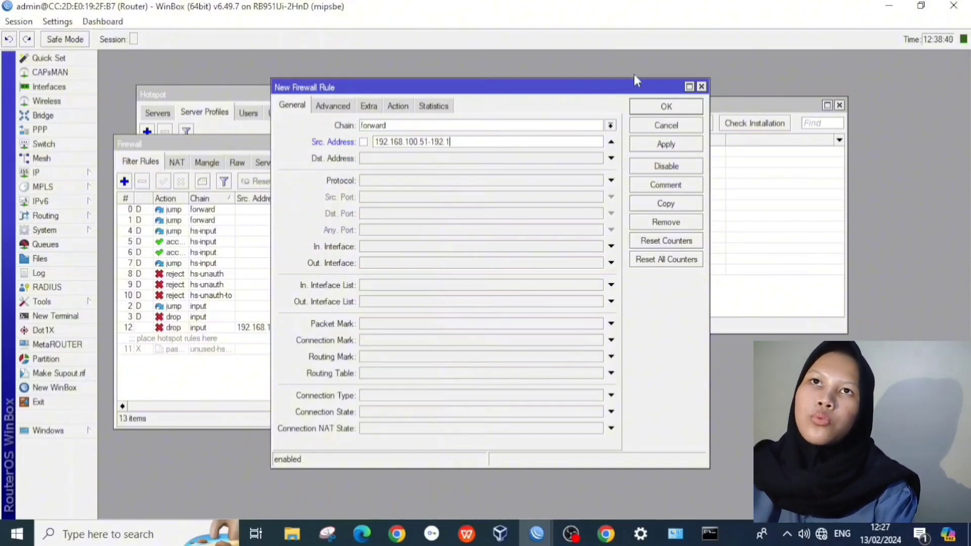
text(68.)
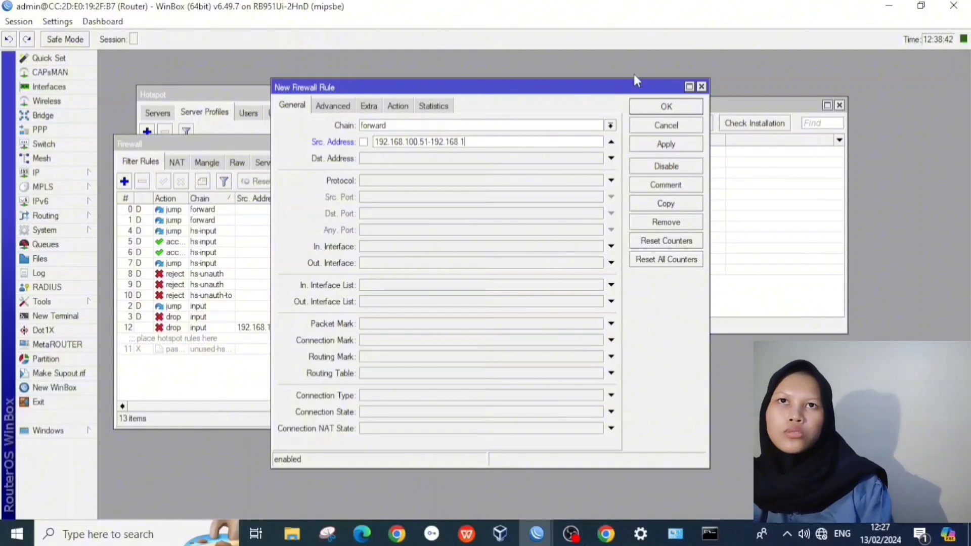
text(100.100)
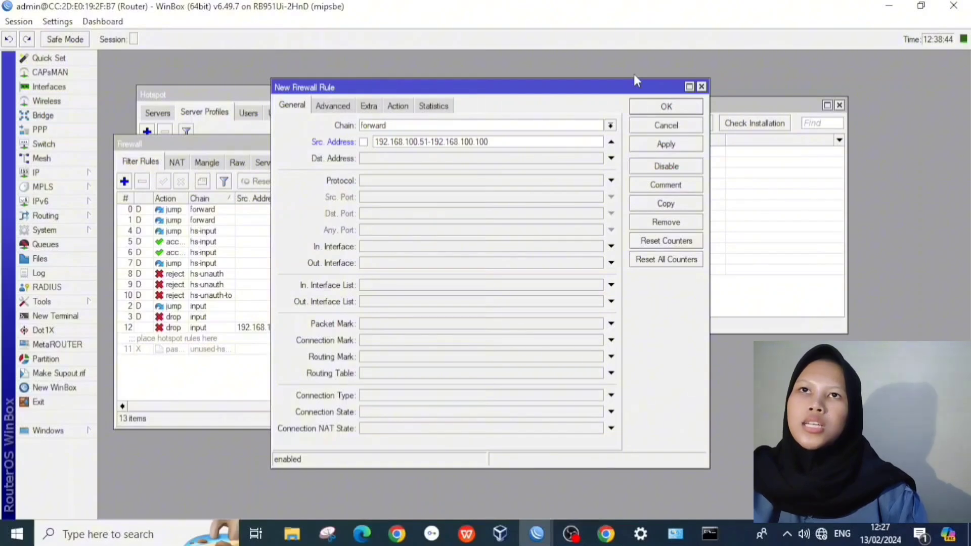
click(551, 158)
text(192.168.)
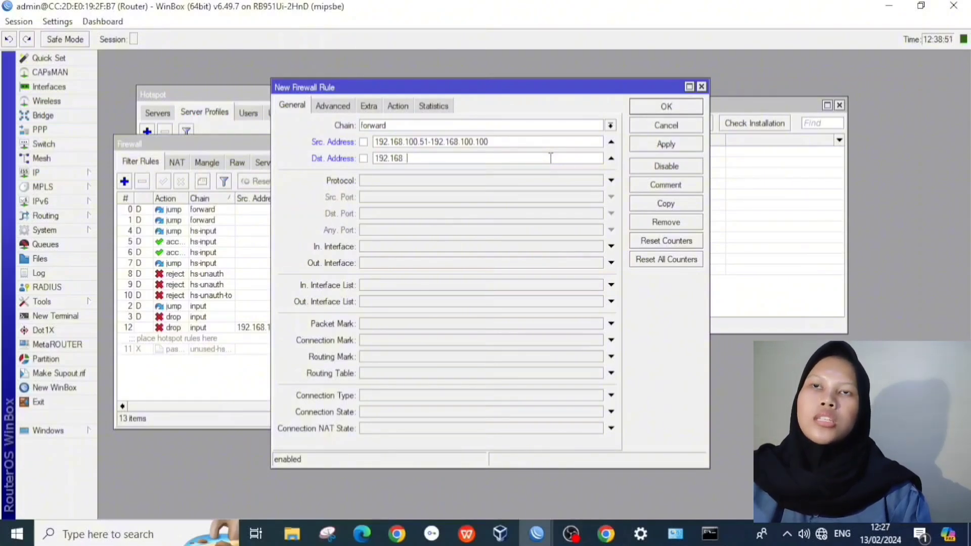
text(10)
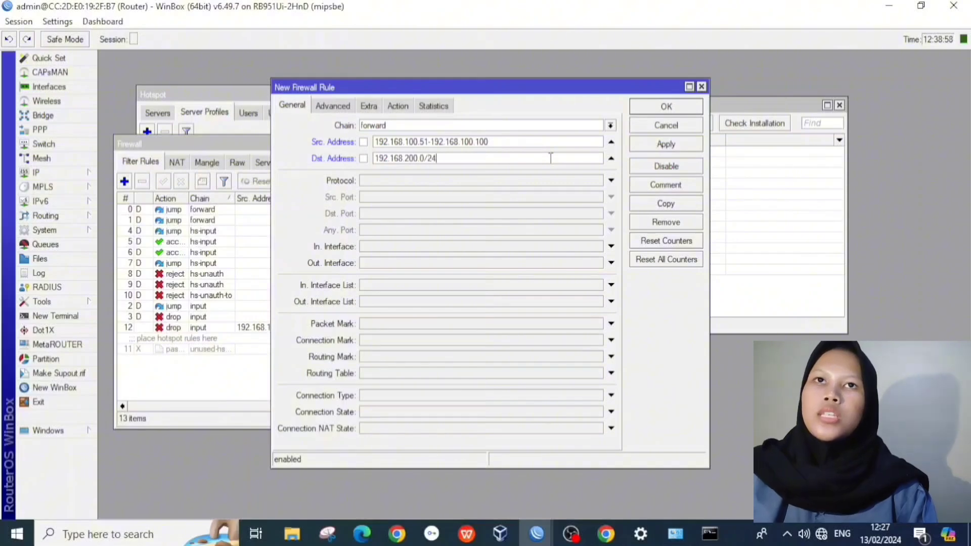
Step: Set the rule's protocol to icmp and action to drop, then save it as rule 13
click(611, 181)
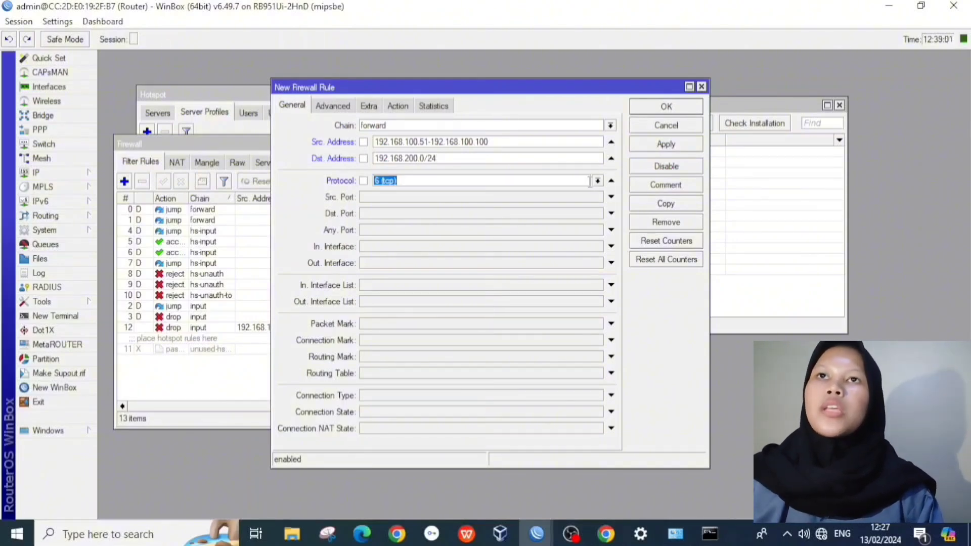
click(597, 180)
click(580, 190)
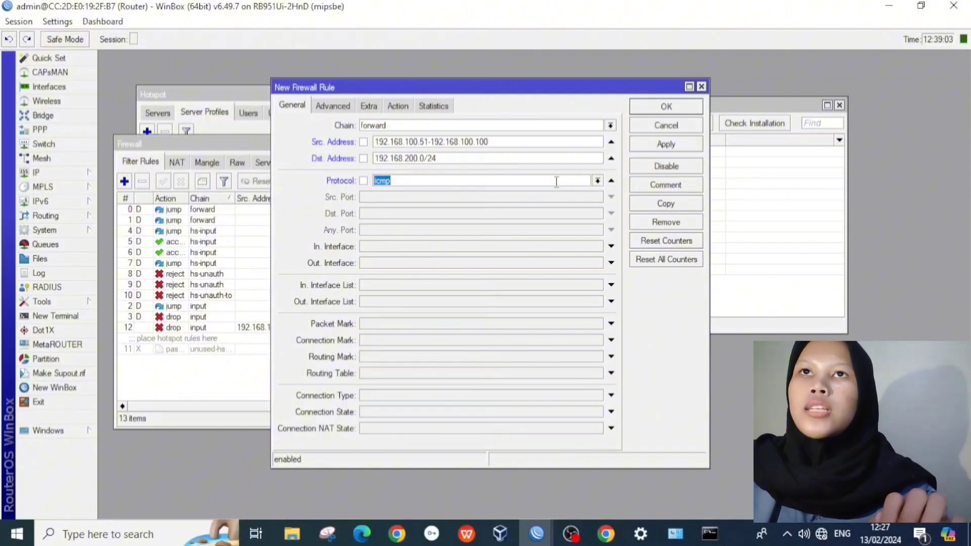
click(399, 106)
click(401, 126)
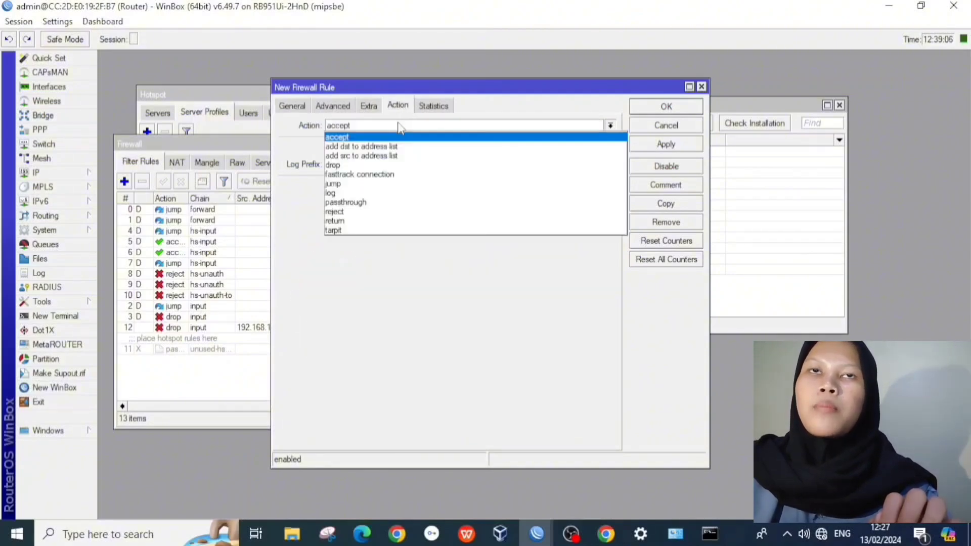
click(372, 166)
click(666, 144)
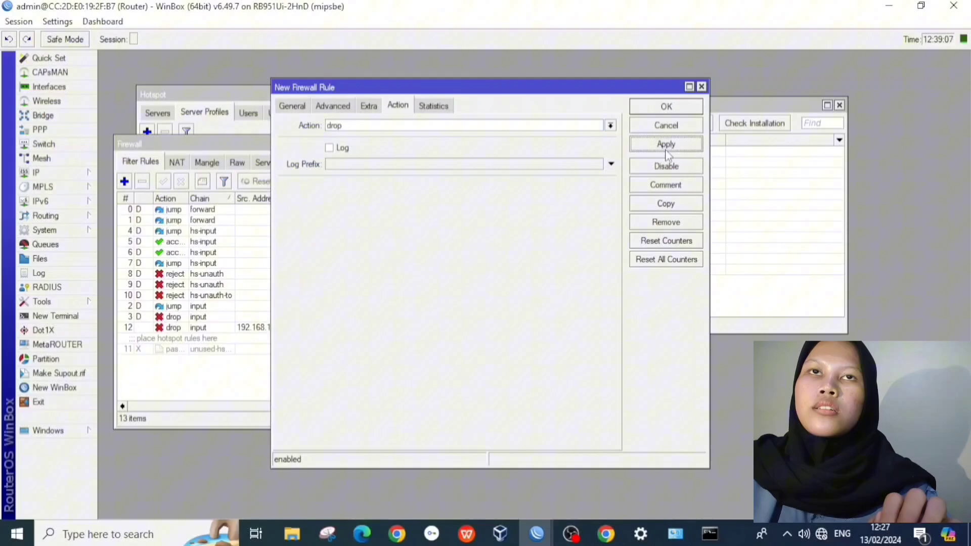
click(667, 107)
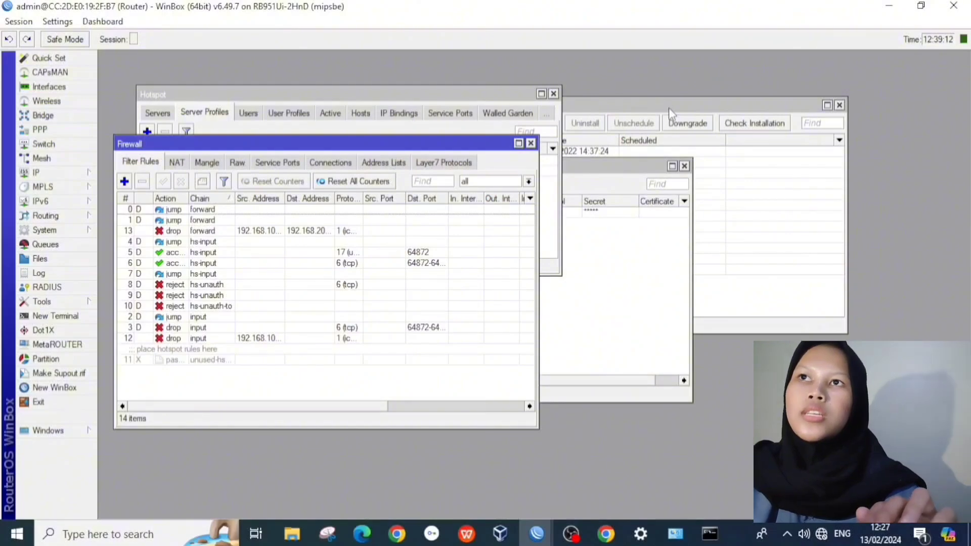
Step: Check the Ethernet adapter's IPv4 settings show 192.168.100.100 with gateway 192.168.100.1, then close the dialogs
click(667, 530)
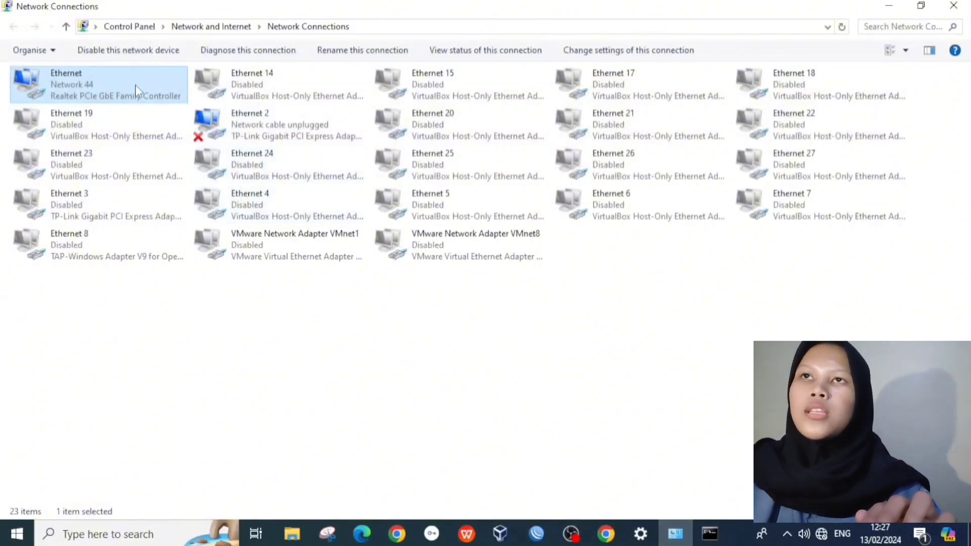
double_click(98, 87)
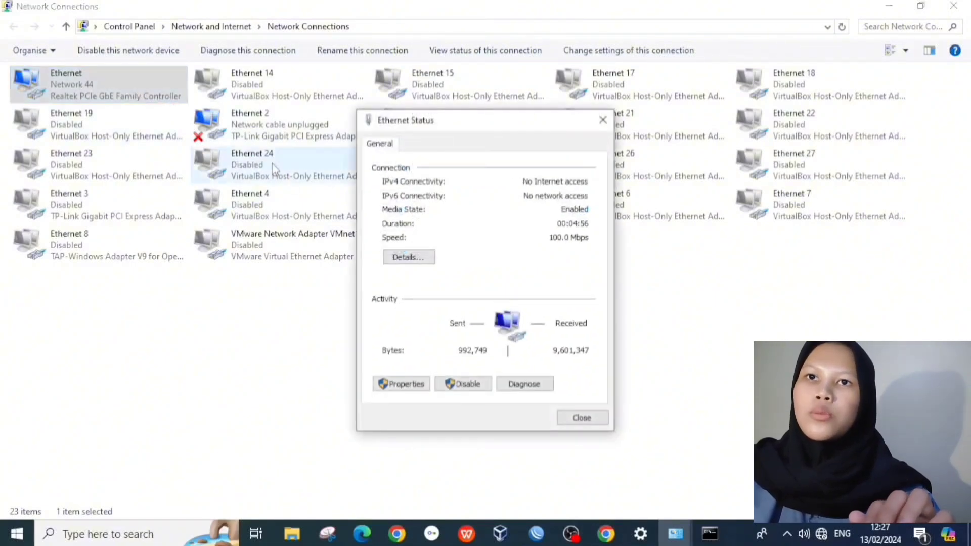
click(404, 387)
scroll(475, 314, down, 2)
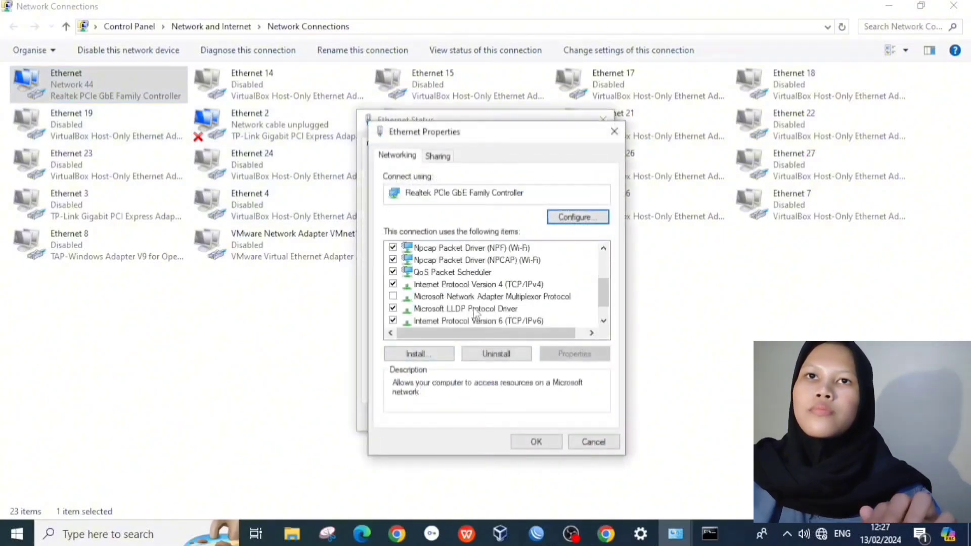
click(492, 286)
click(581, 354)
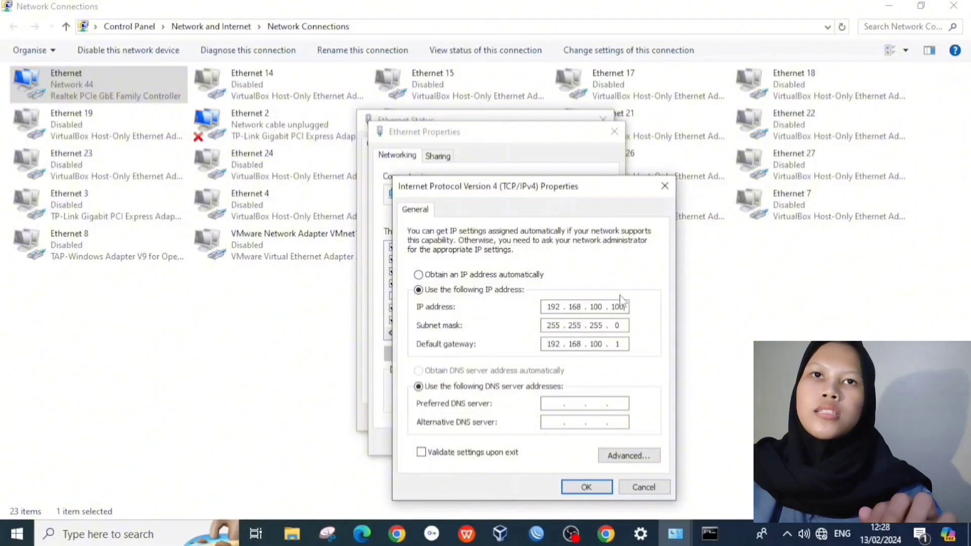
click(587, 487)
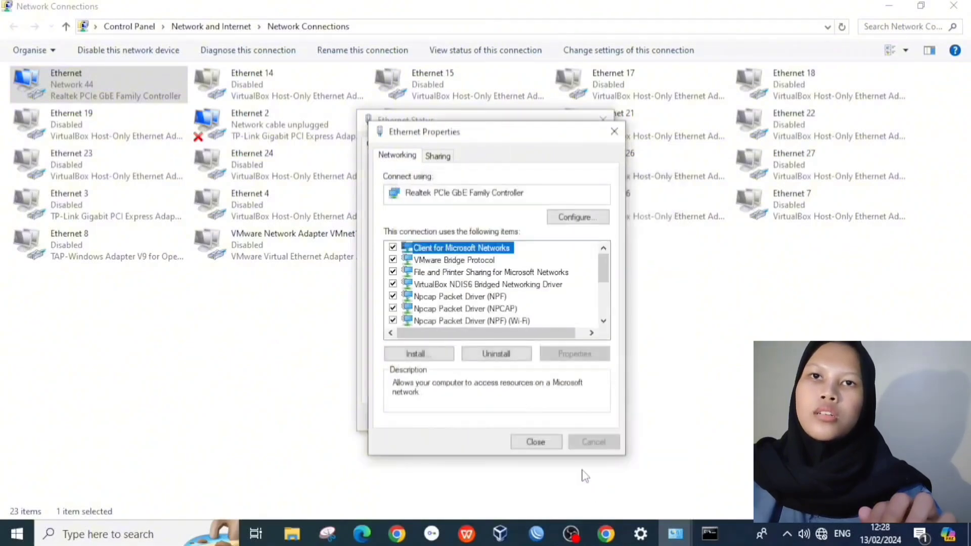
click(537, 443)
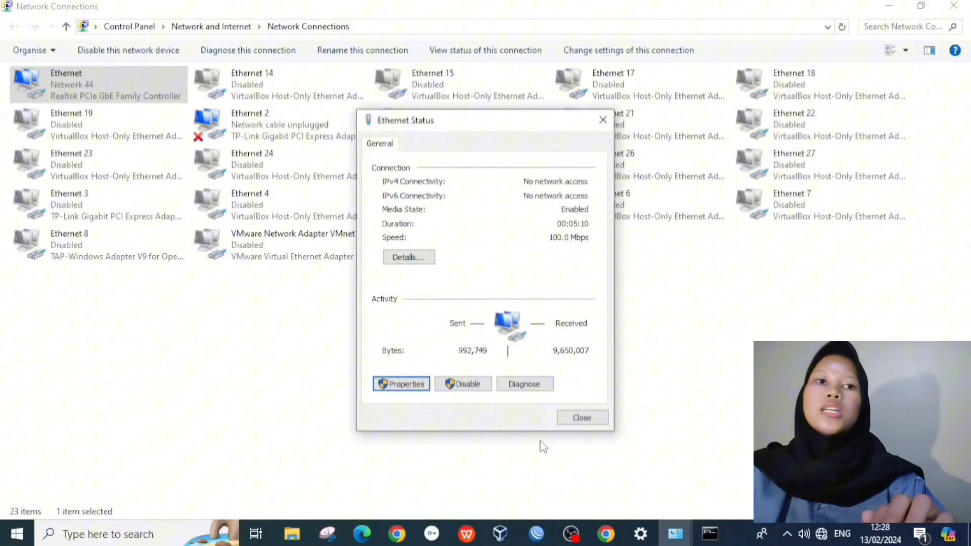
click(580, 417)
Step: Rerun the ping to 192.168.200.100 and stop it once it times out
click(709, 533)
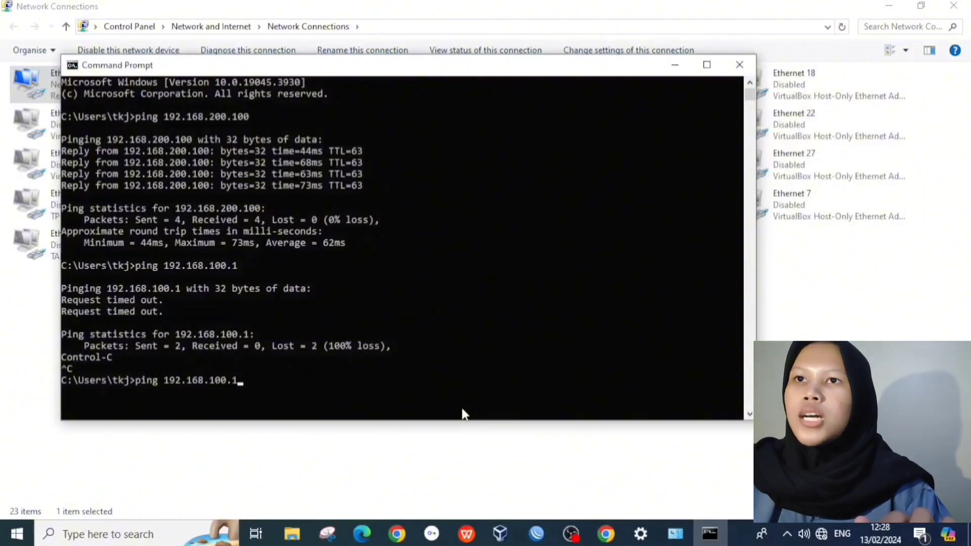
key(Up)
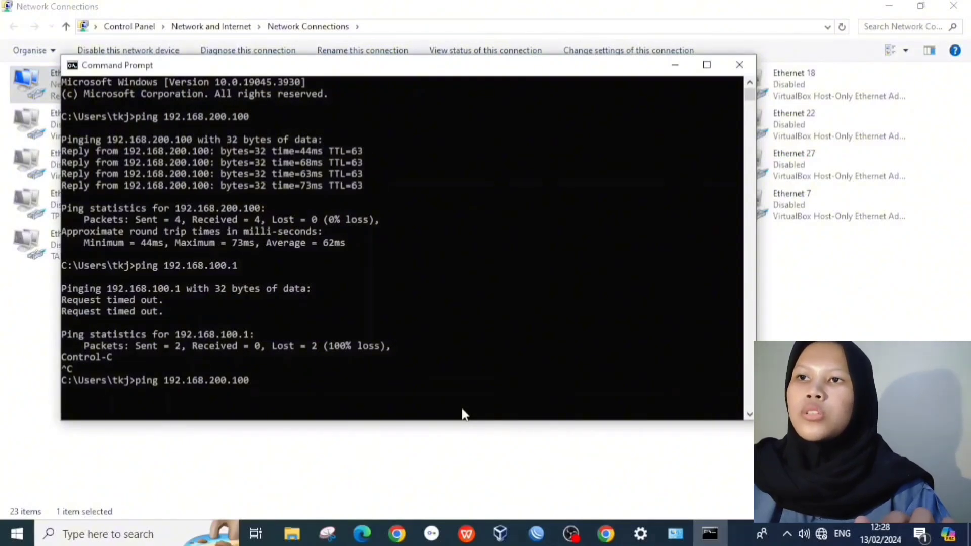
key(Return)
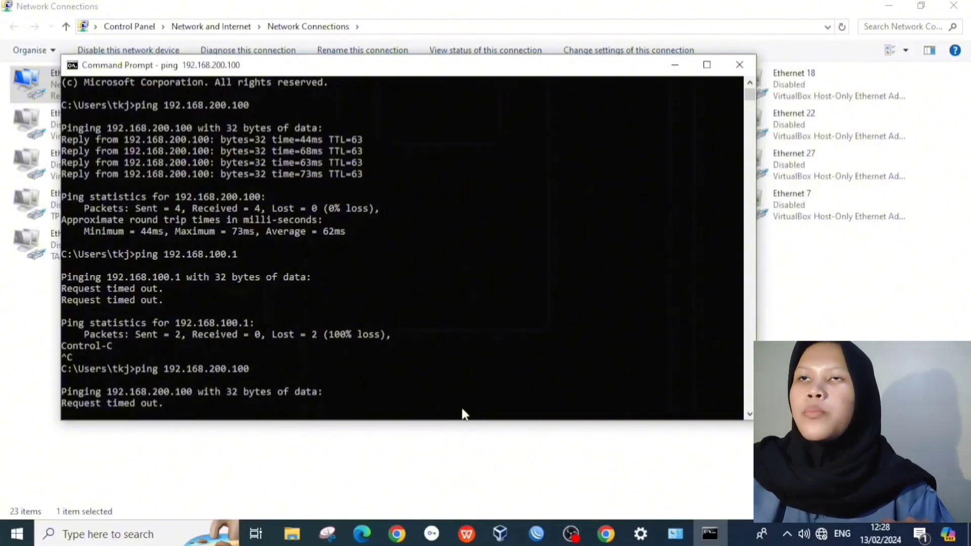
key(ctrl+c)
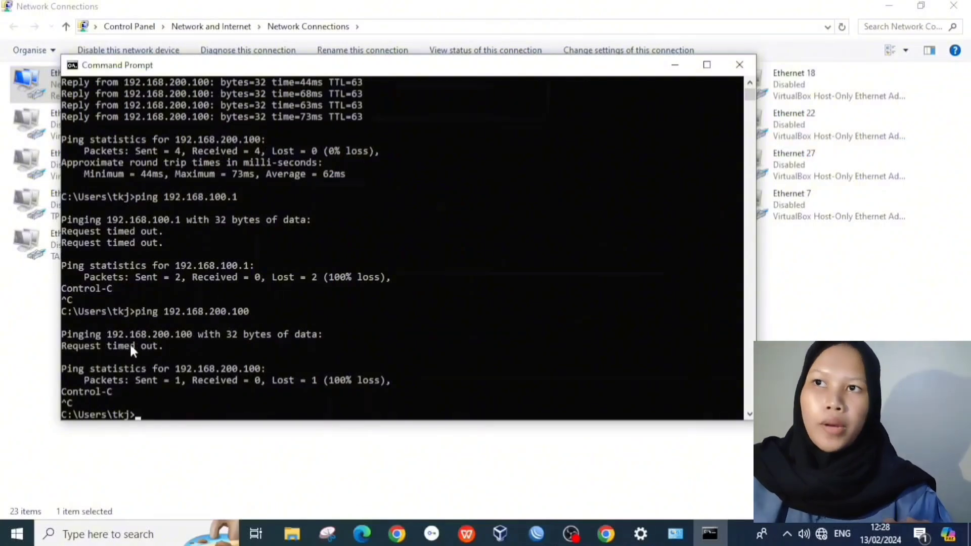
Step: Rerun the ping to gateway 192.168.100.1 and confirm it still replies
scroll(141, 339, up, 1)
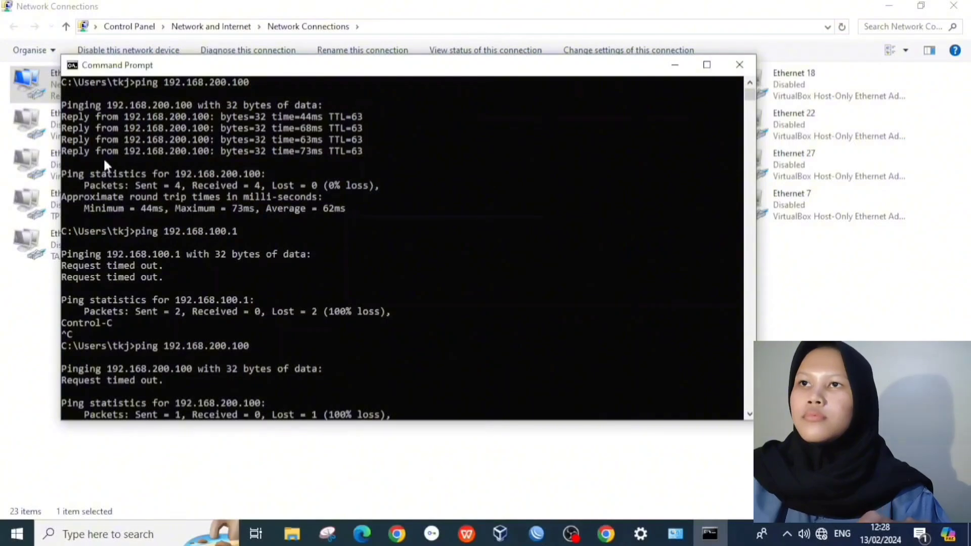
scroll(244, 287, down, 4)
key(Up)
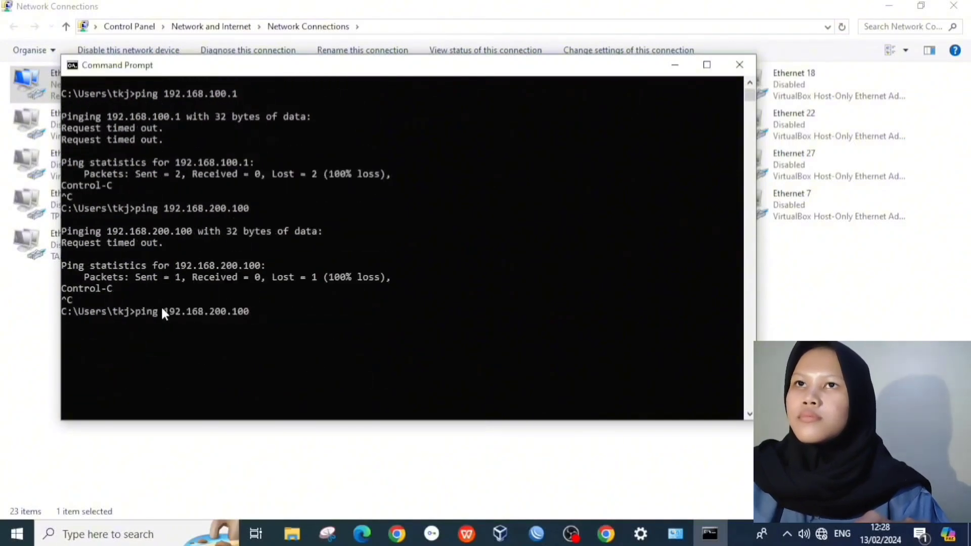
key(Up)
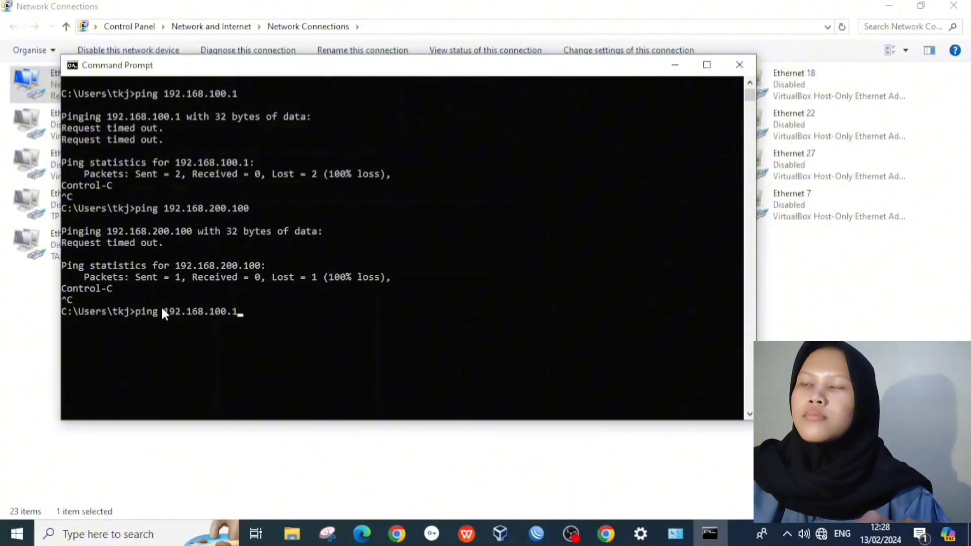
key(Return)
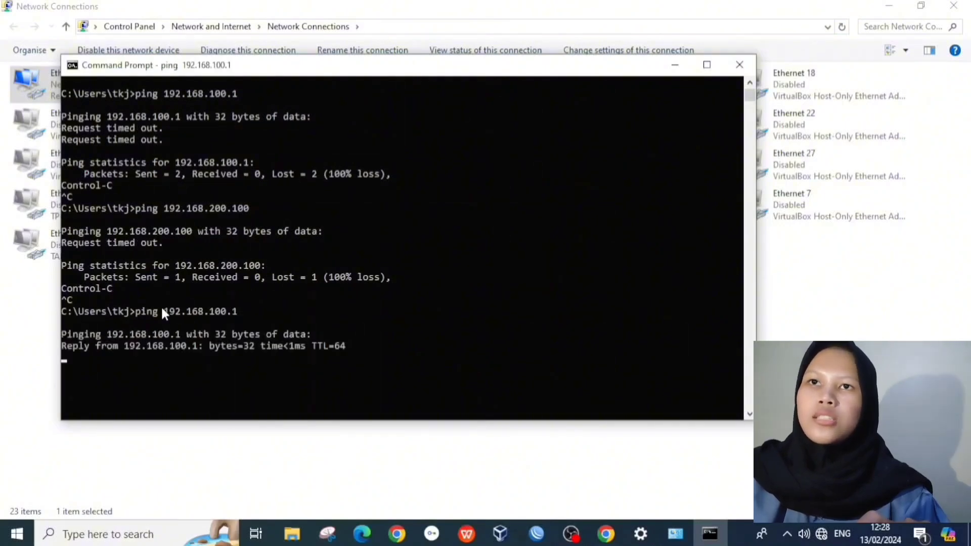
key(ctrl+c)
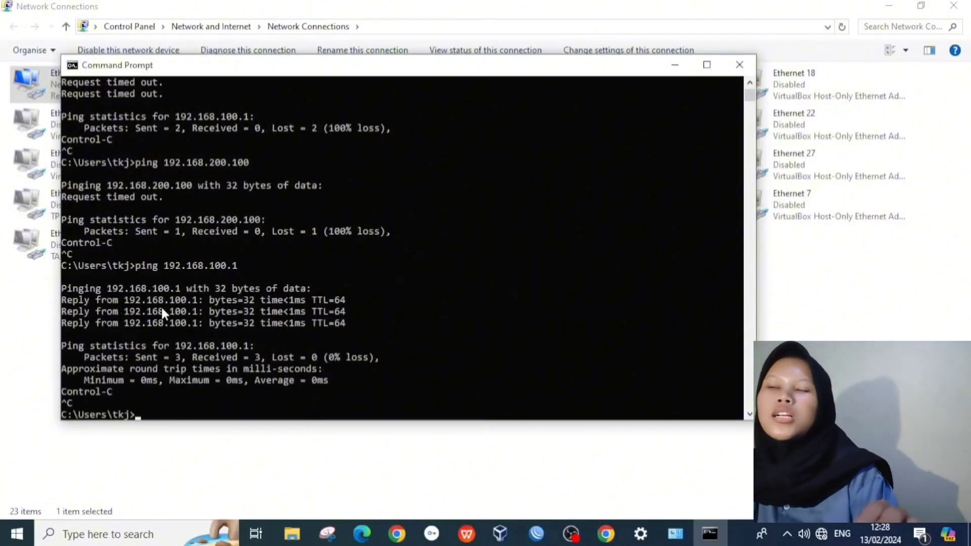
scroll(161, 304, up, 2)
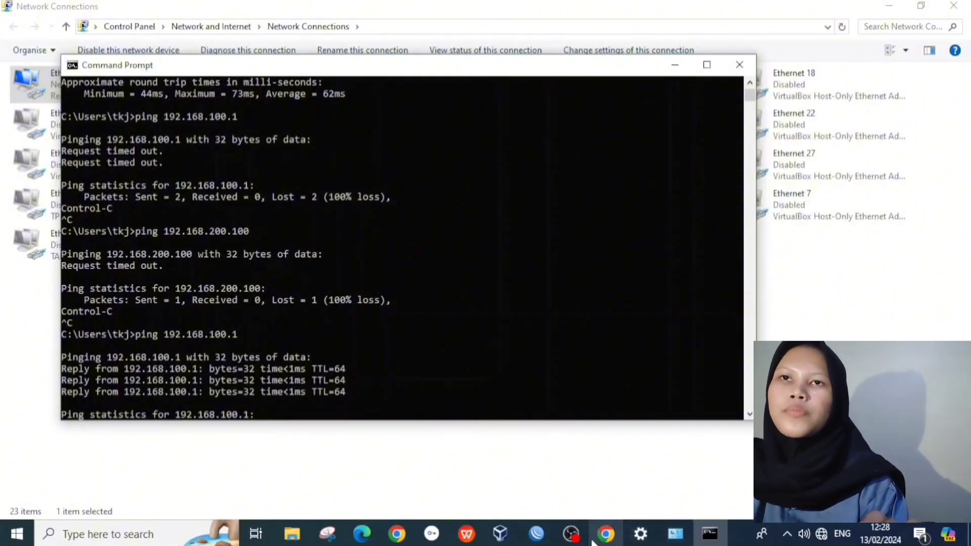
click(539, 537)
Step: Start a new firewall filter rule on the input chain
click(581, 478)
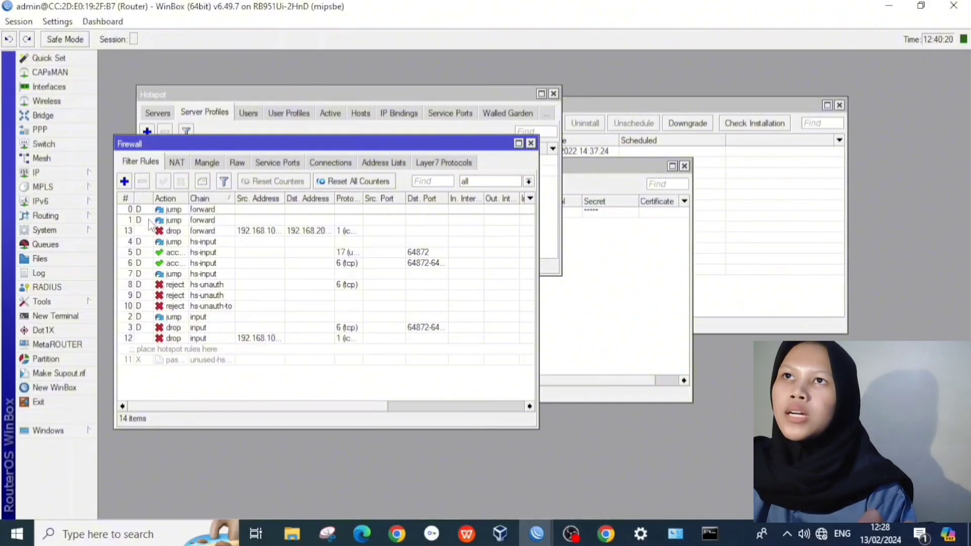
click(125, 182)
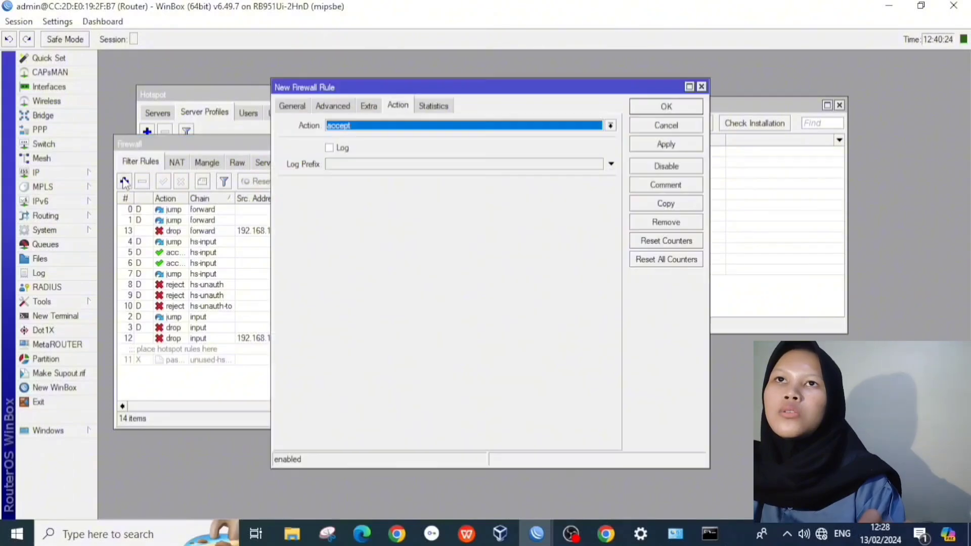
click(293, 106)
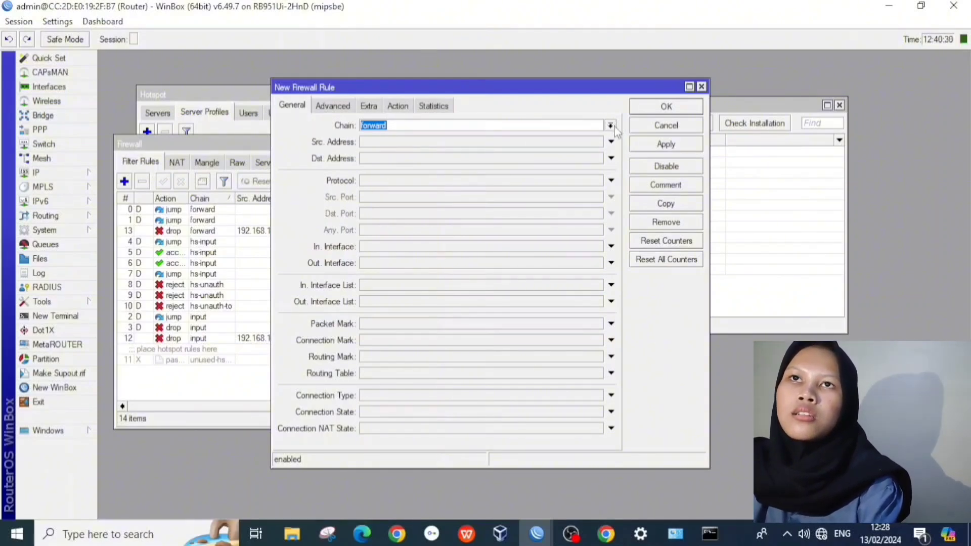
click(611, 126)
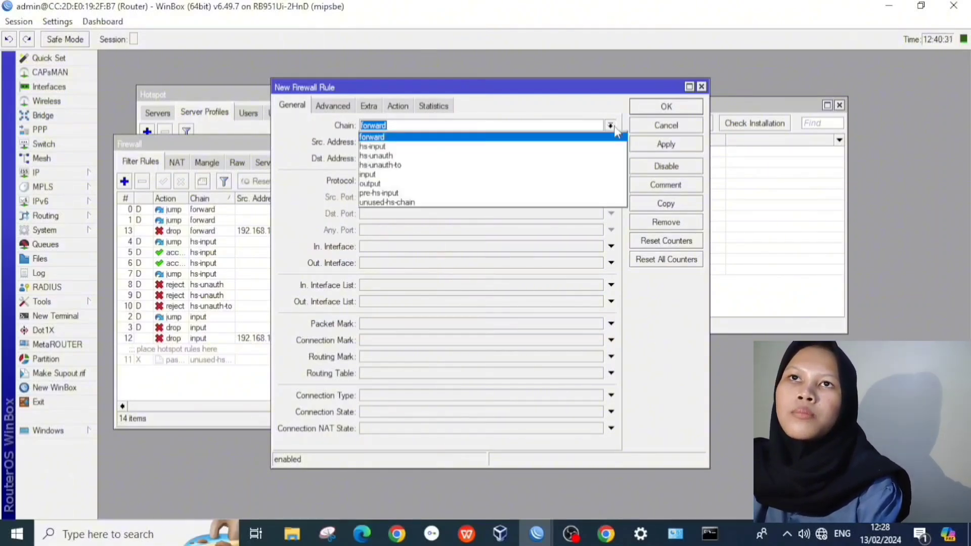
click(567, 176)
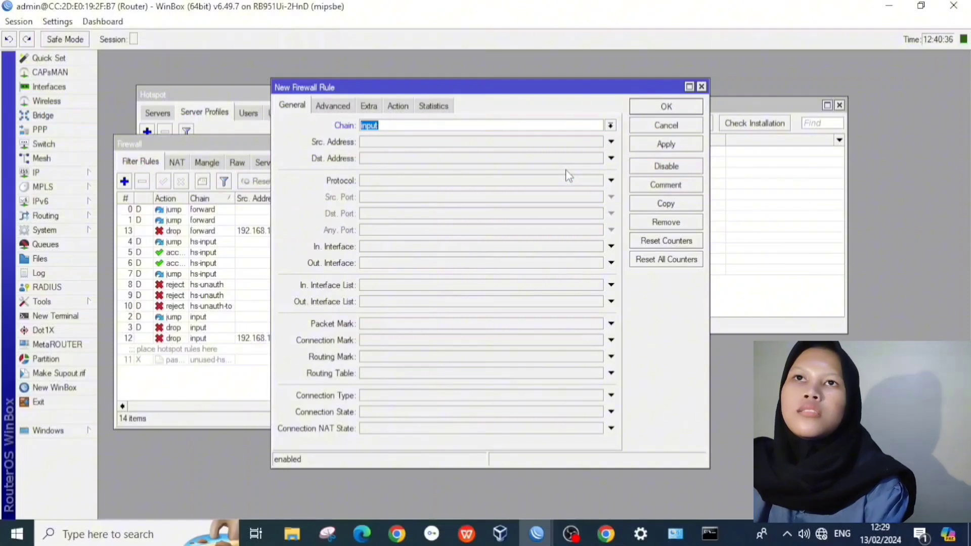
Step: Set the rule's action to log with the log prefix akses-ke-router and apply it
click(397, 106)
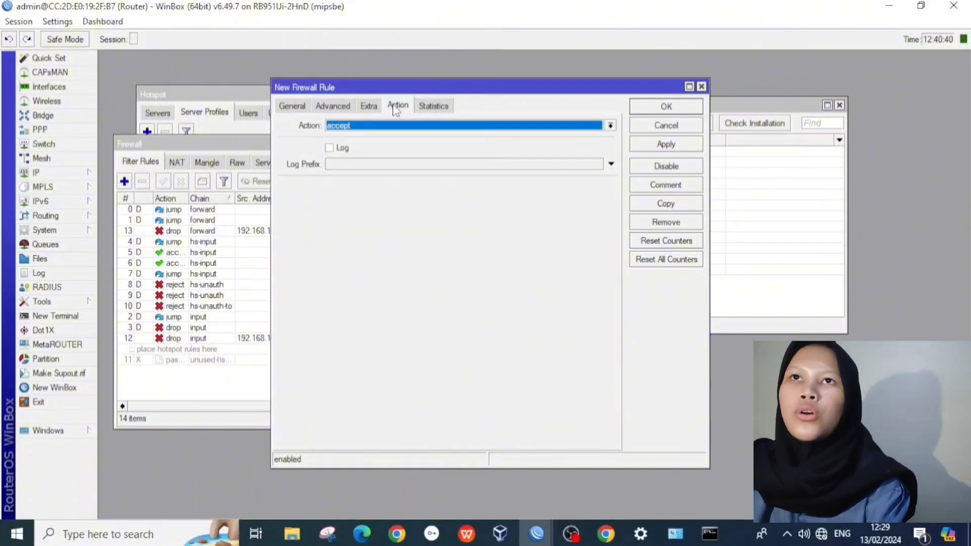
click(397, 127)
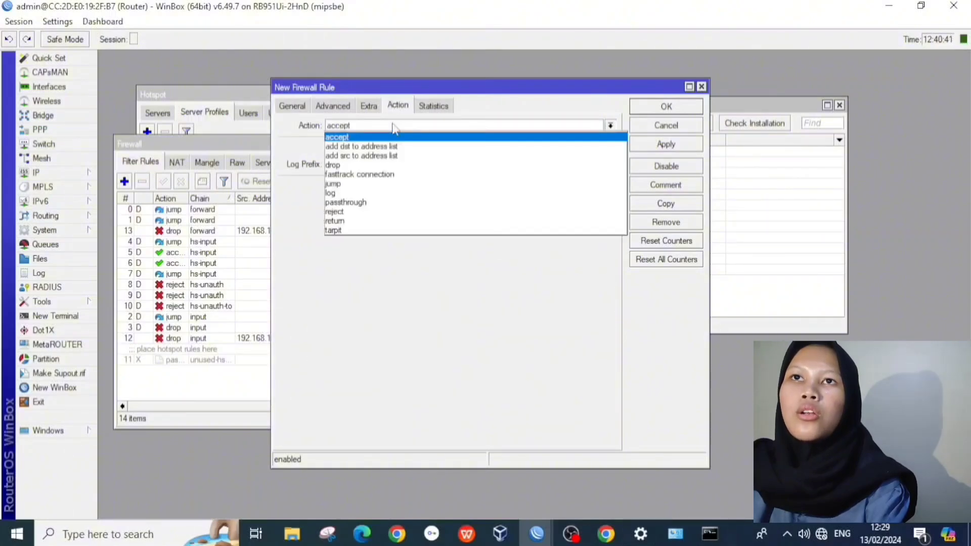
click(373, 193)
click(329, 147)
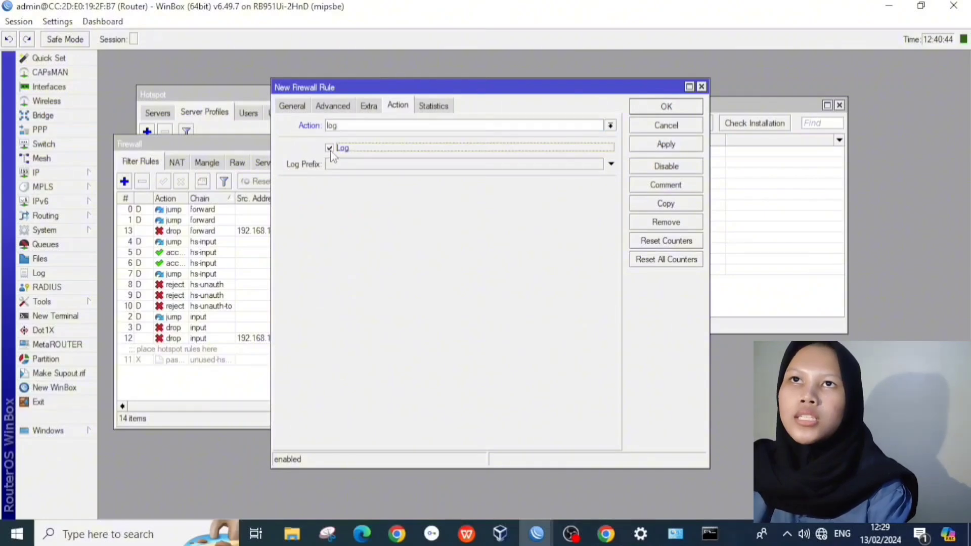
click(343, 166)
text(a)
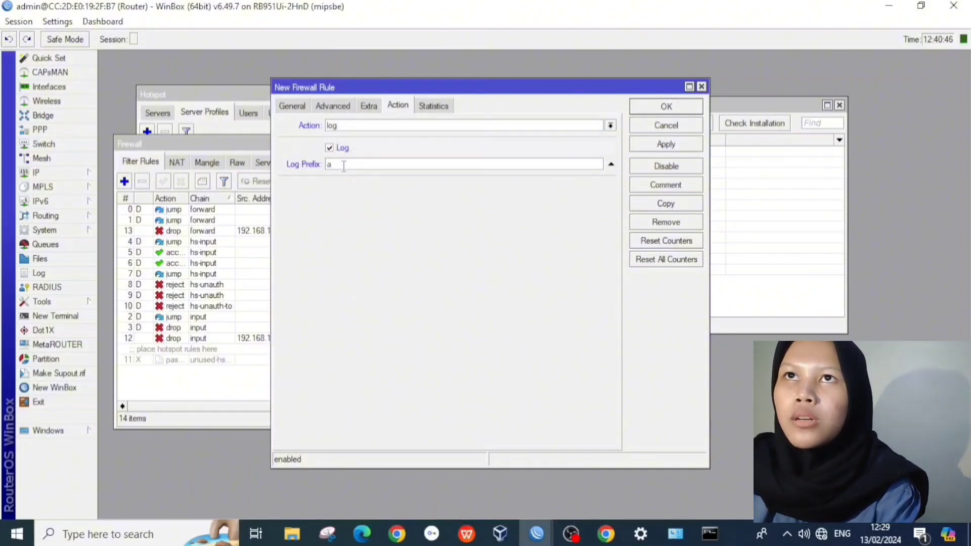
text(kses-)
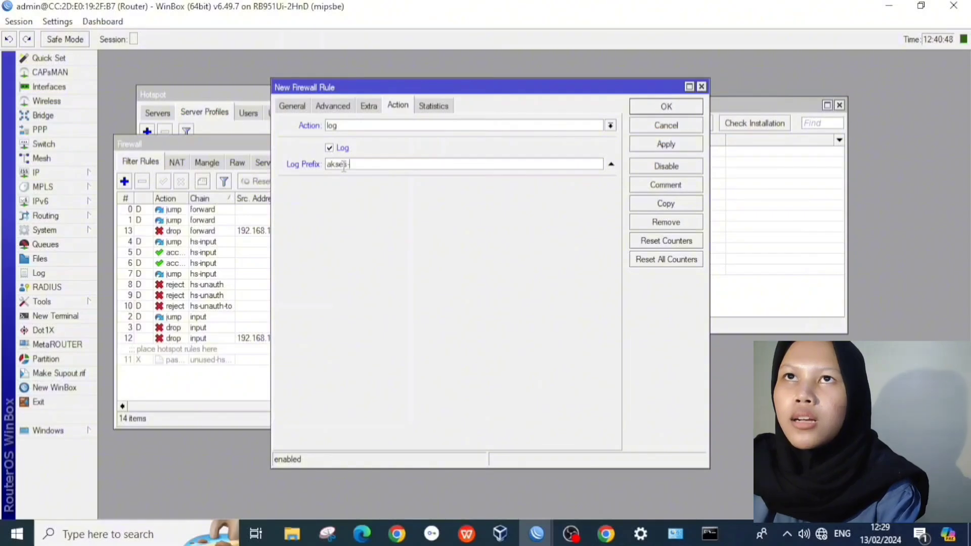
text(ke)
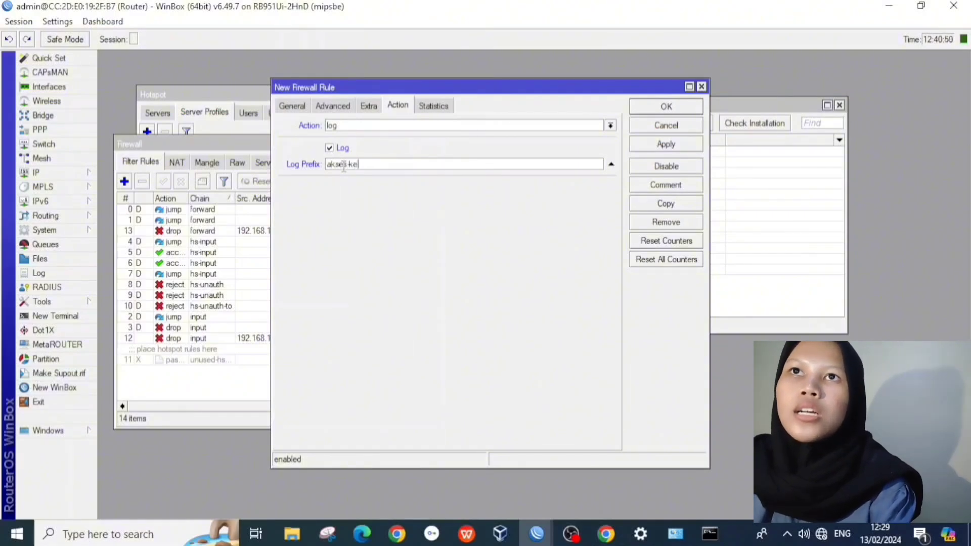
text(-)
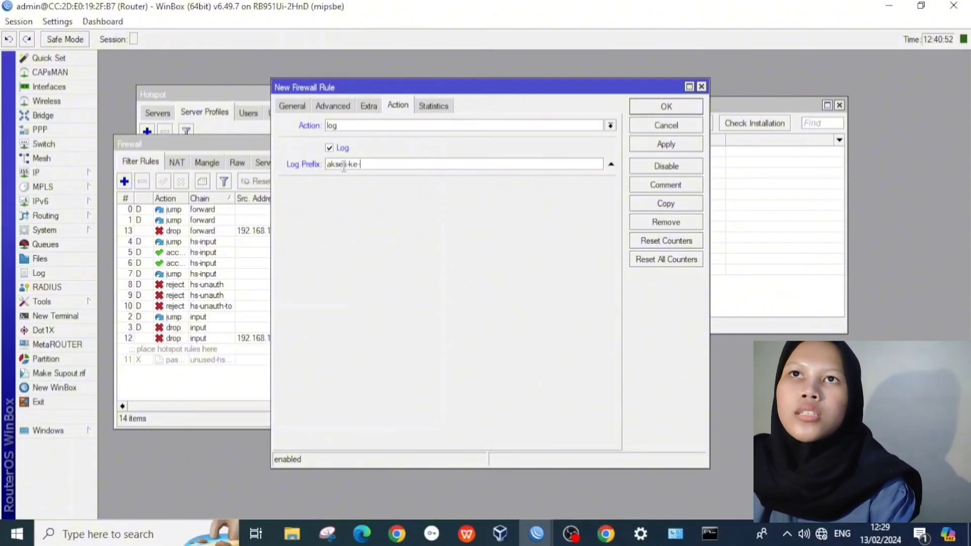
text(ro)
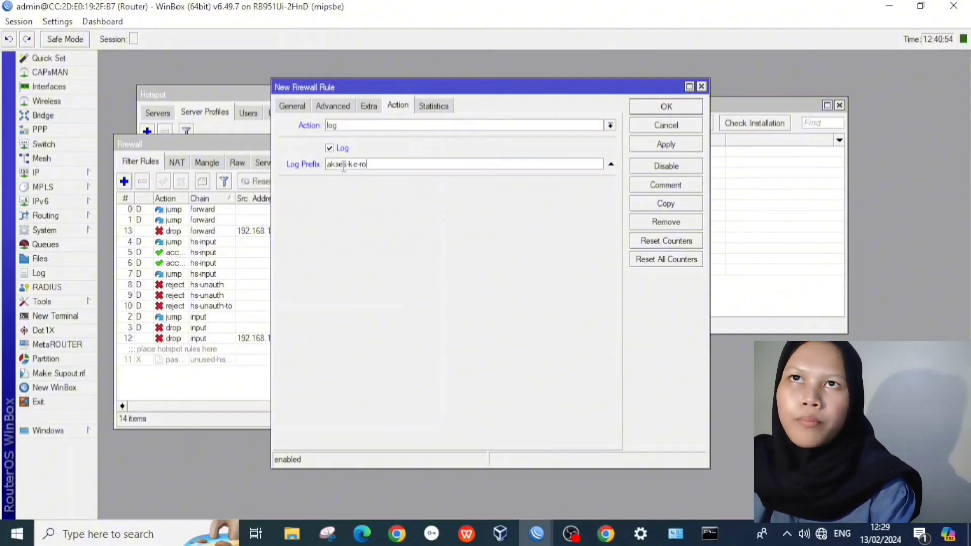
text(uter-)
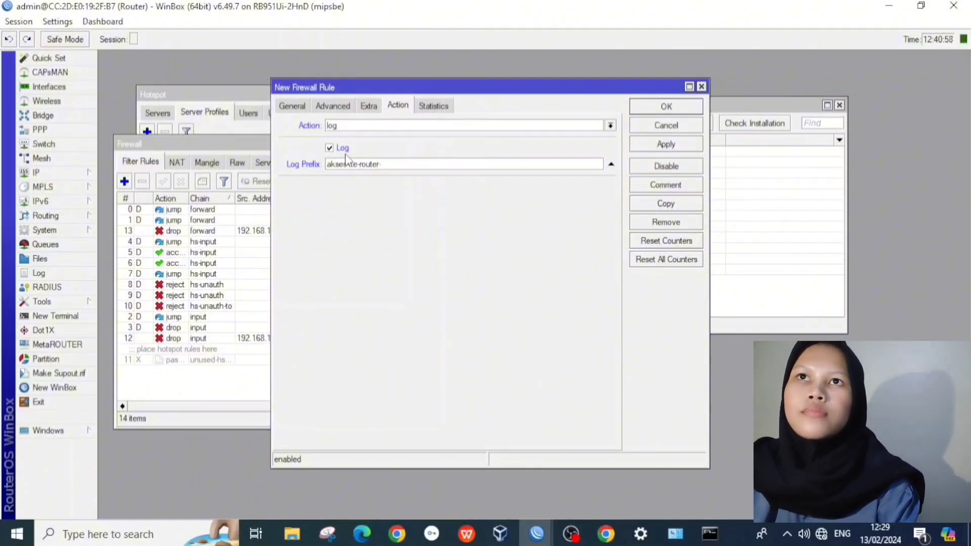
click(681, 146)
Step: Close the firewall rule and create a new System Logging rule with prefix akses-ke-router
click(679, 110)
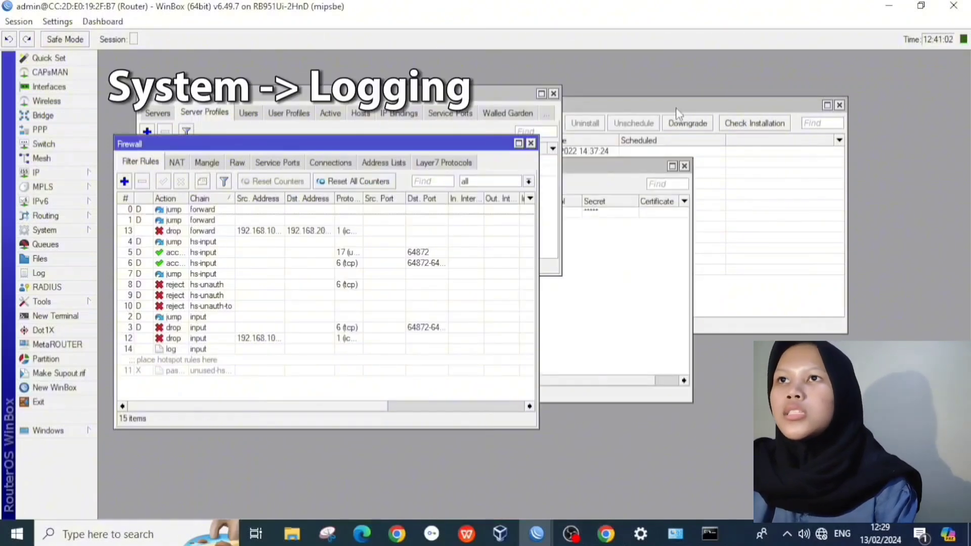
click(59, 234)
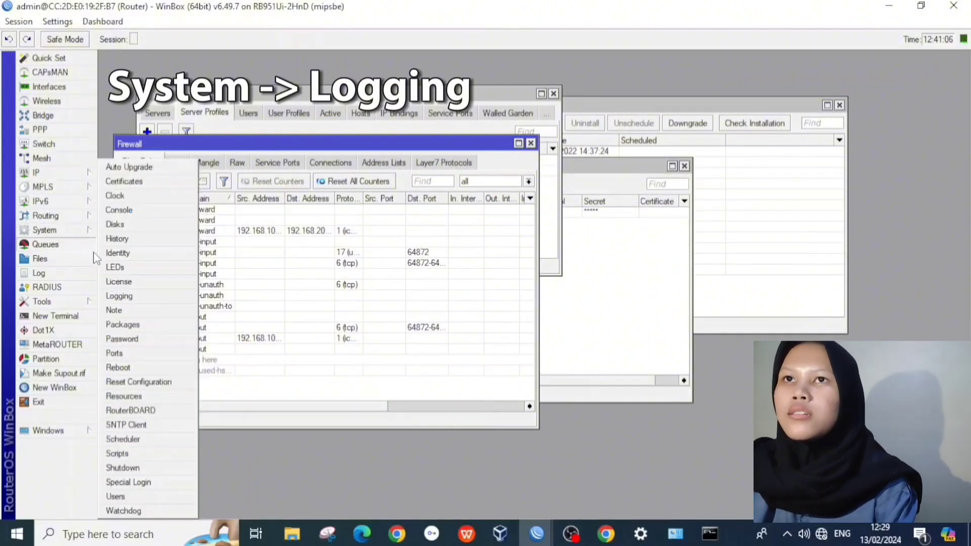
click(119, 297)
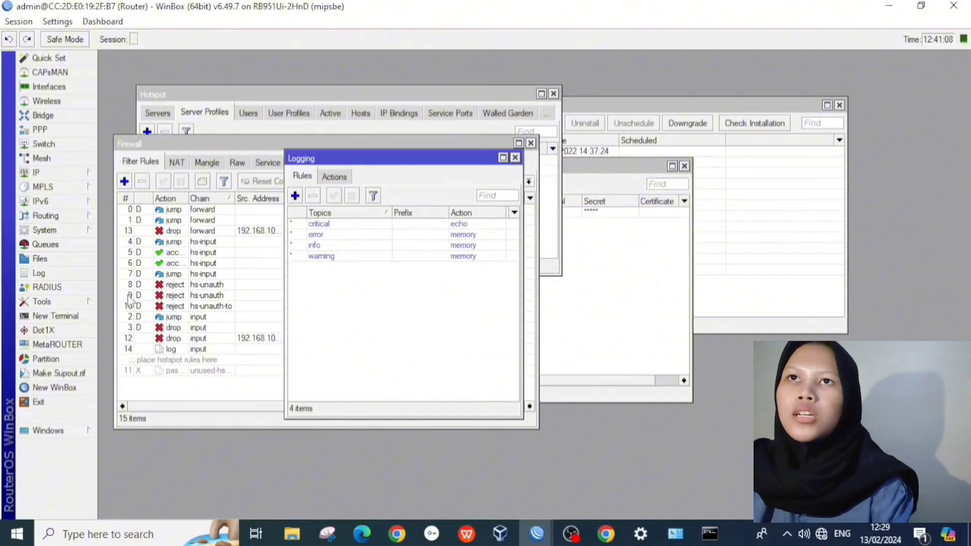
click(296, 196)
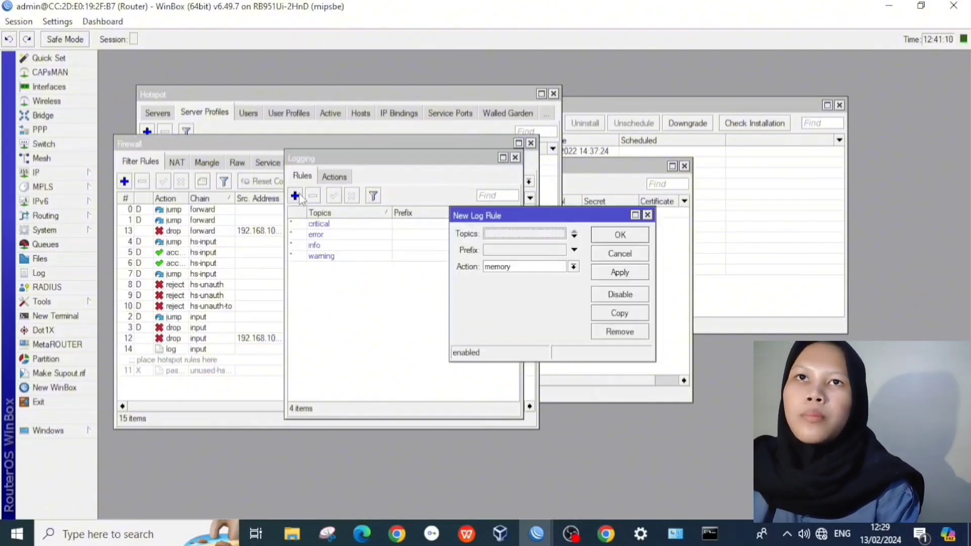
click(503, 251)
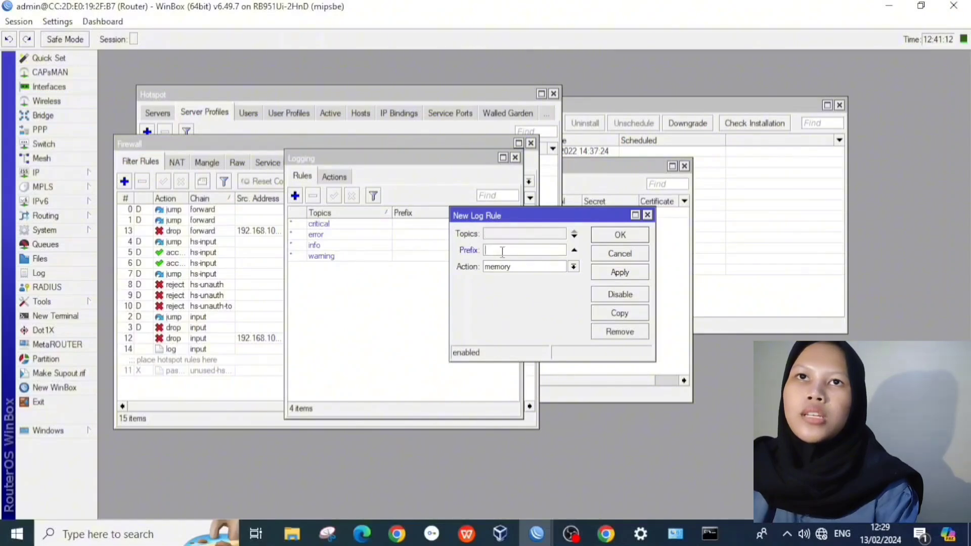
text(ak)
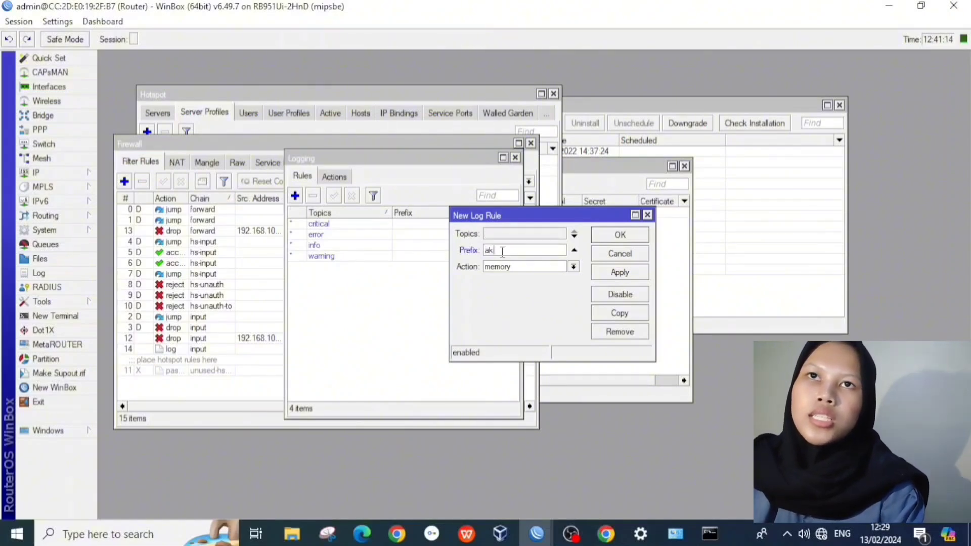
text(ses-k)
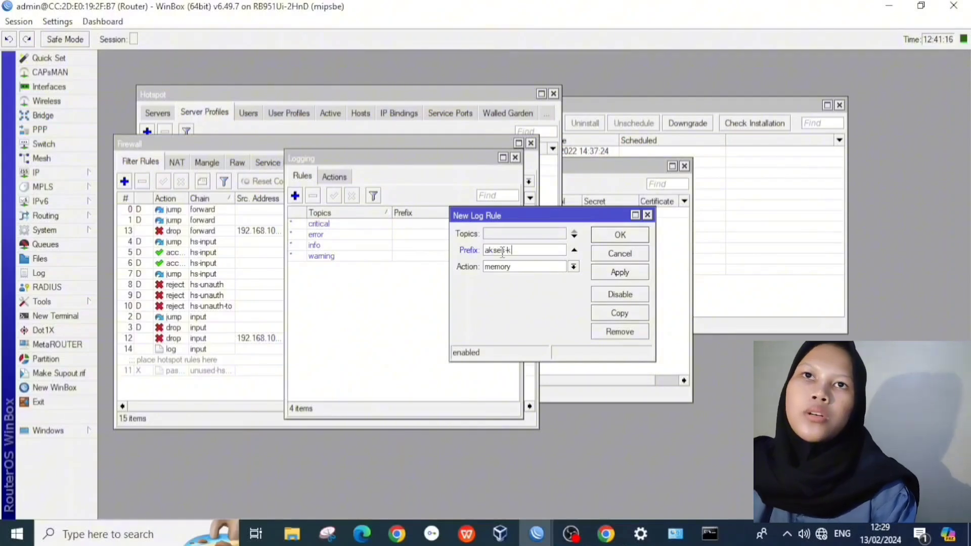
text(e-r)
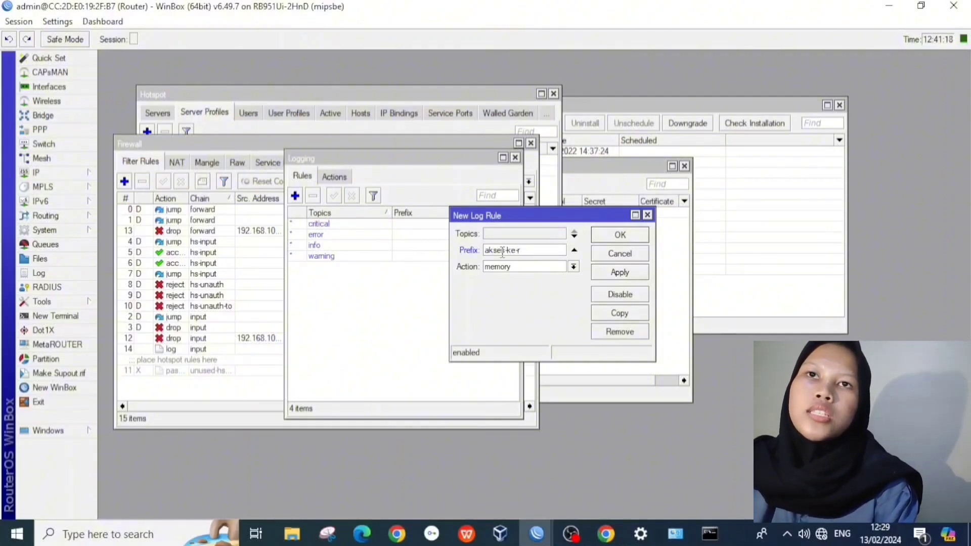
text(outer-)
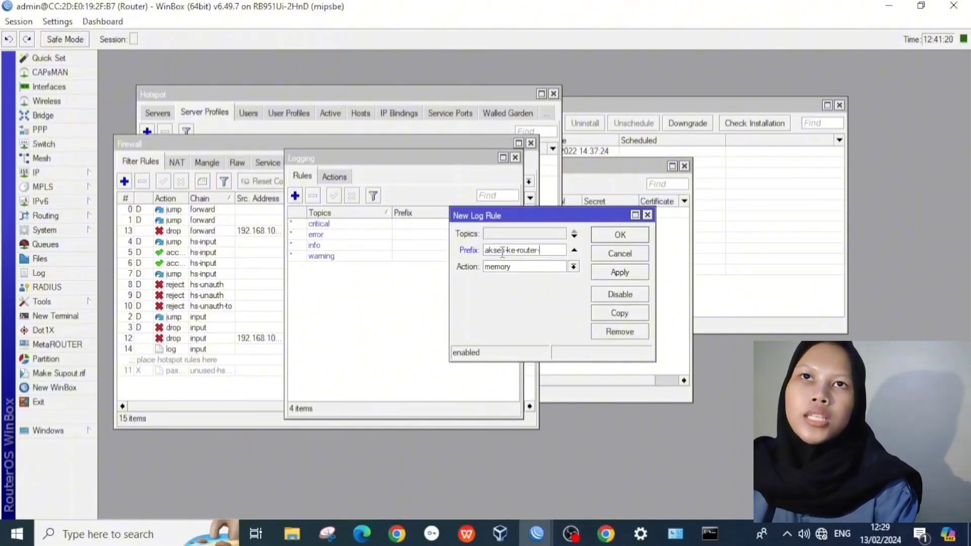
Step: Set the logging rule's action to disk and save it
click(531, 267)
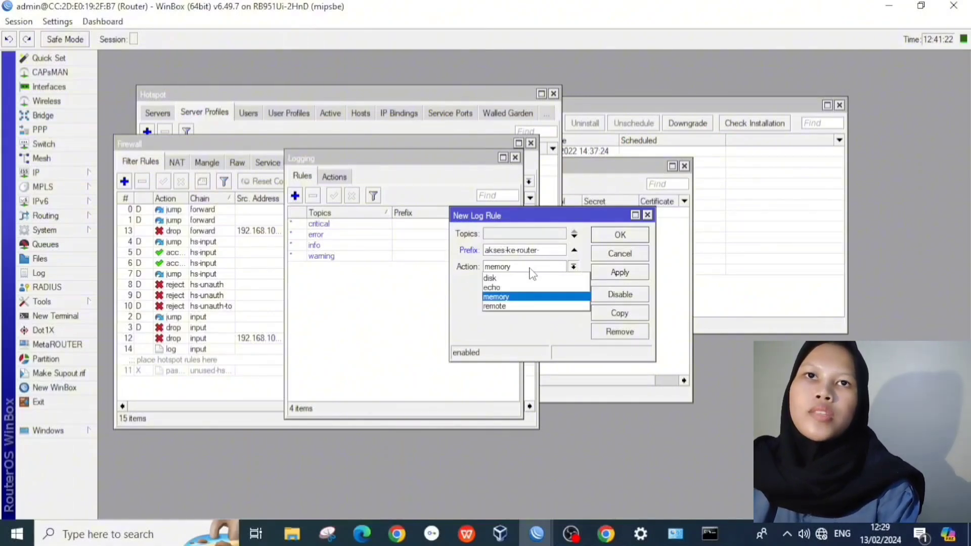
click(529, 273)
click(537, 268)
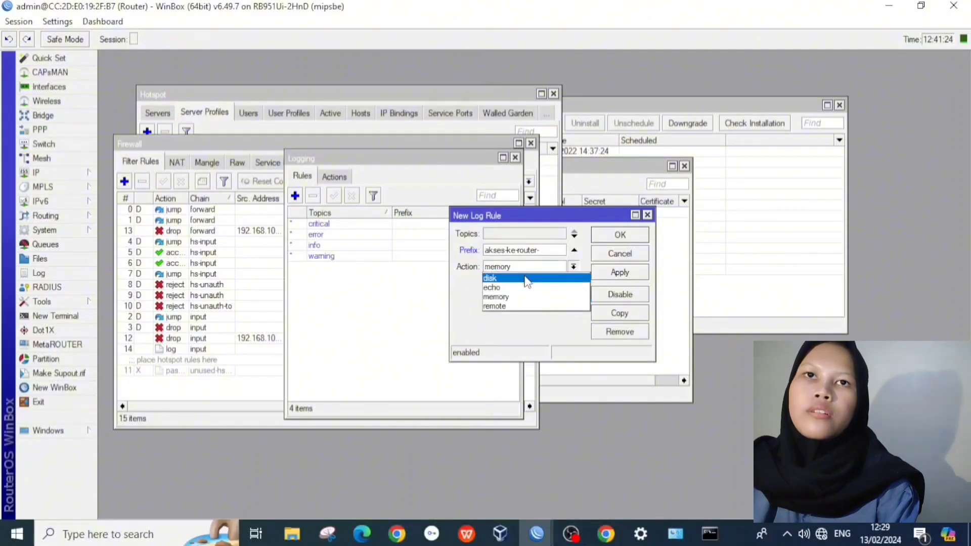
click(524, 279)
click(613, 274)
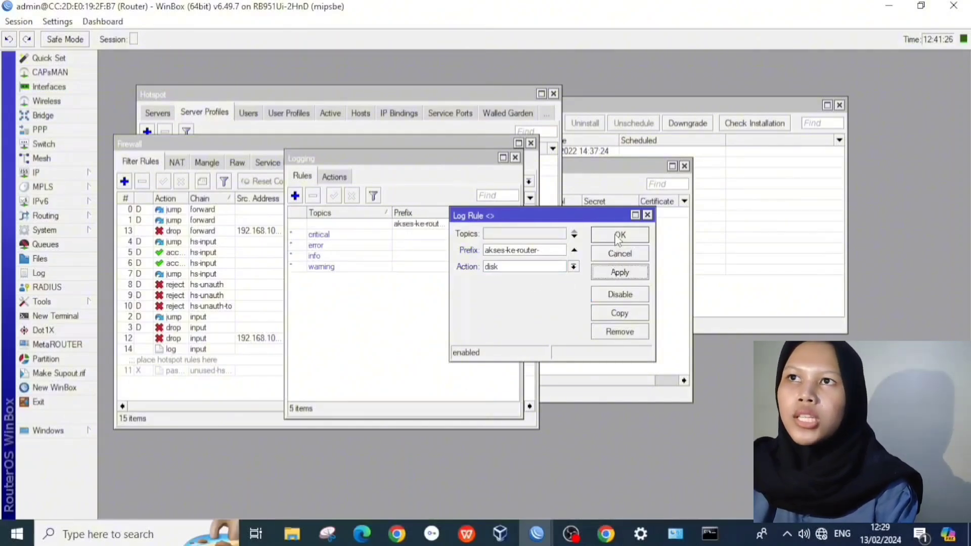
click(617, 238)
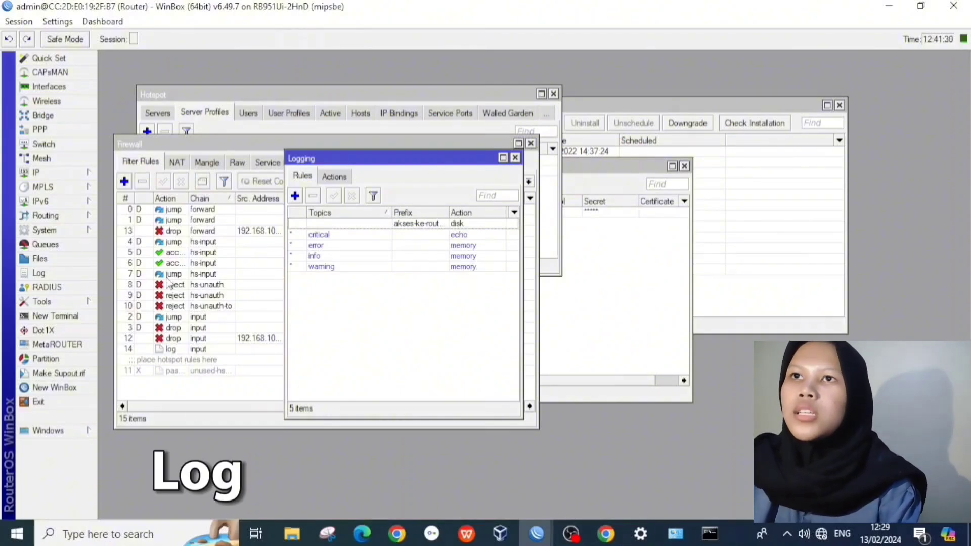
Step: Review the akses-ke-router entries in the Log, then close the Log and Logging windows
click(38, 274)
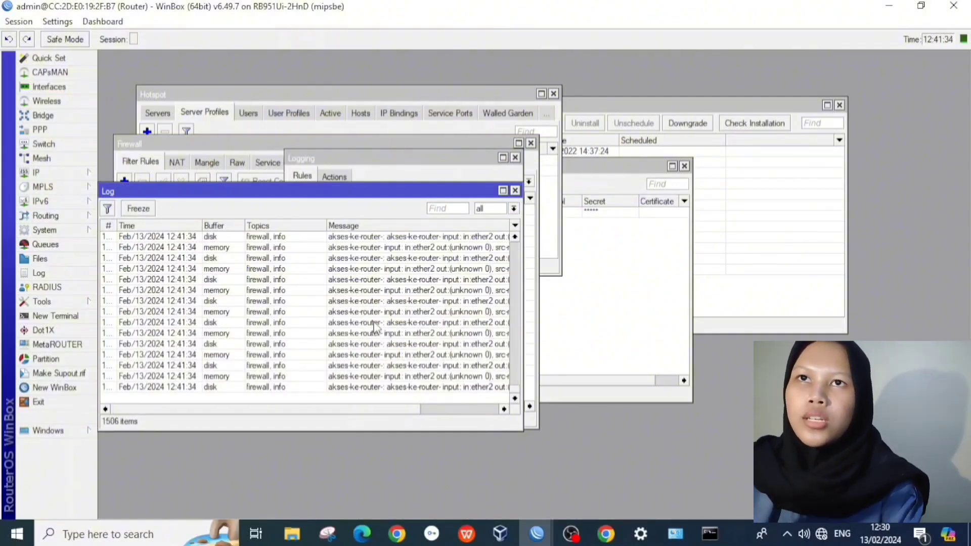
click(515, 191)
click(514, 158)
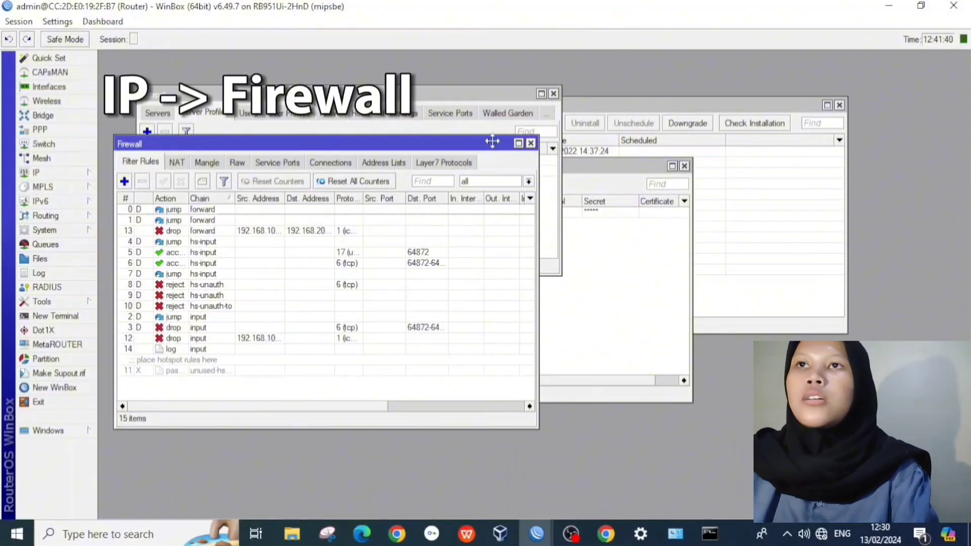
Step: Start a new dstnat NAT rule that matches TCP traffic to destination port 80
drag(492, 142, 549, 143)
click(234, 164)
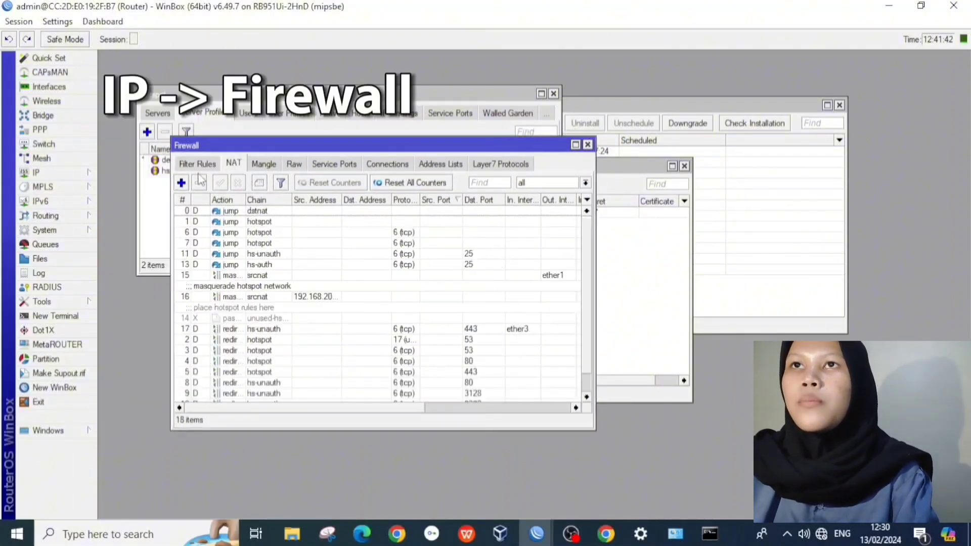
click(181, 183)
click(258, 79)
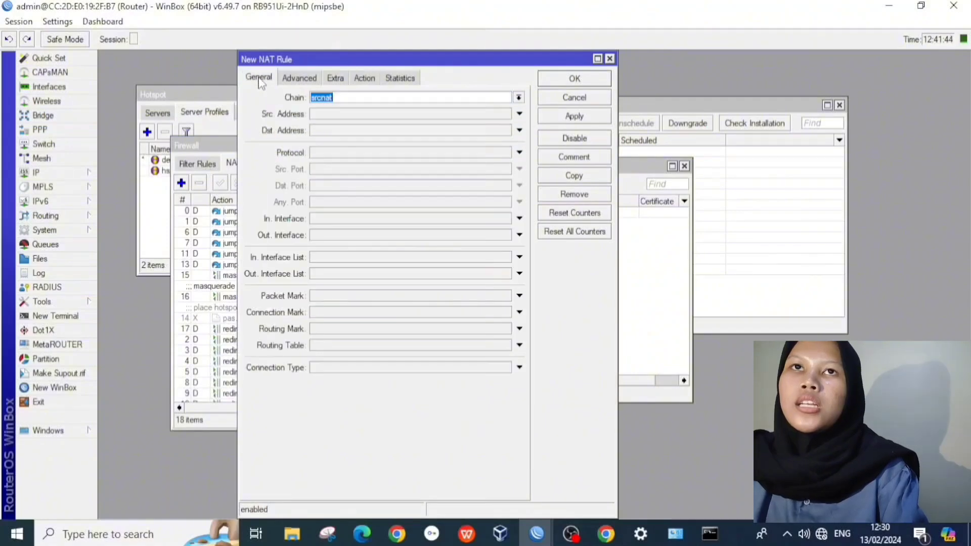
click(520, 98)
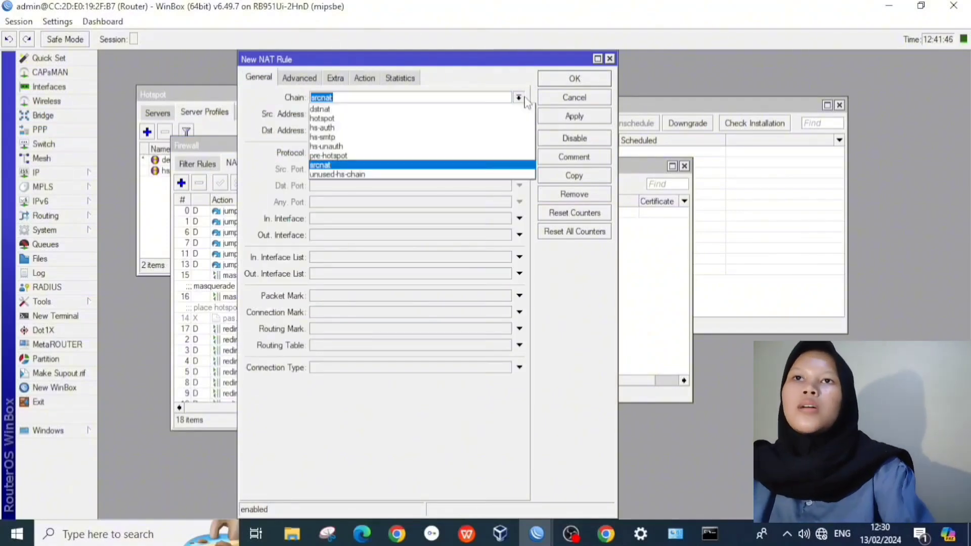
click(502, 110)
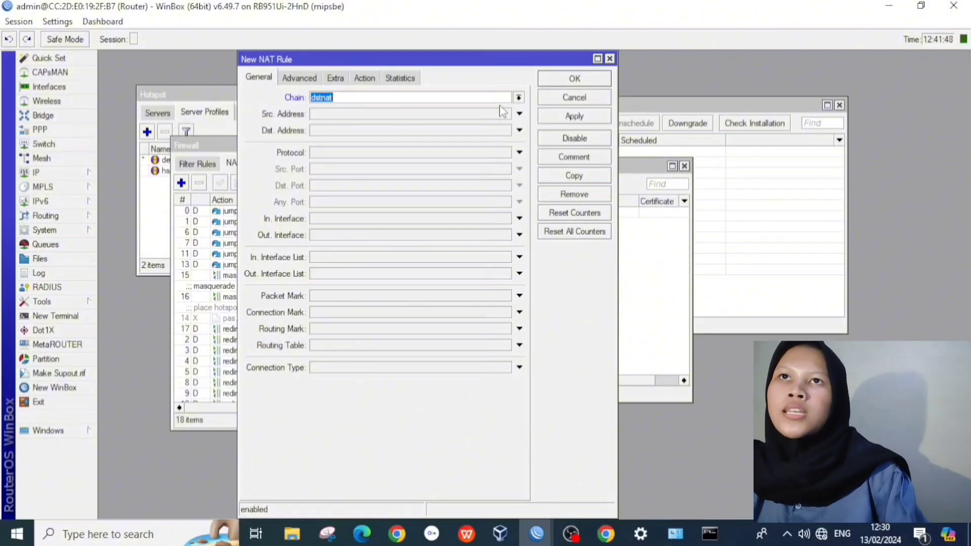
click(519, 153)
click(364, 186)
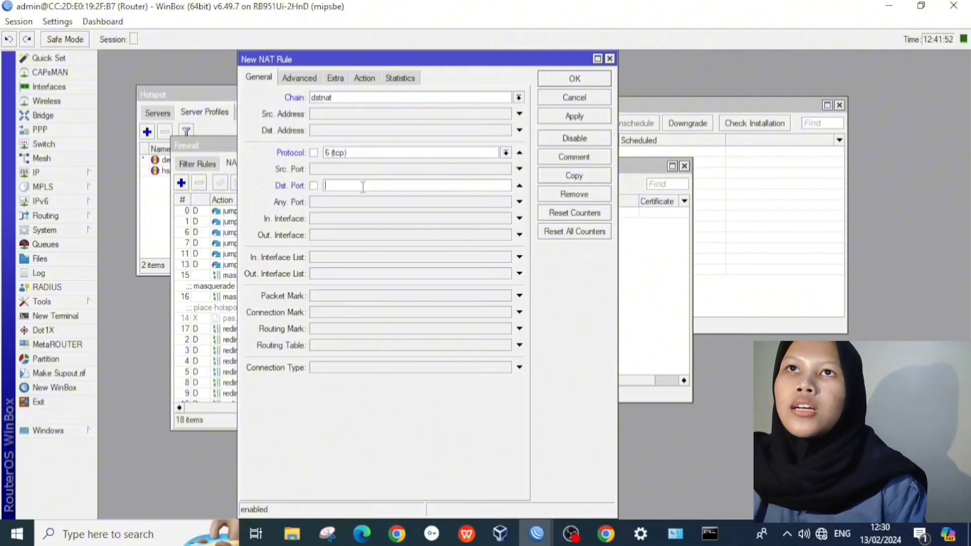
Step: Set the NAT rule's action to redirect to port 8080 and save it
click(364, 78)
click(351, 98)
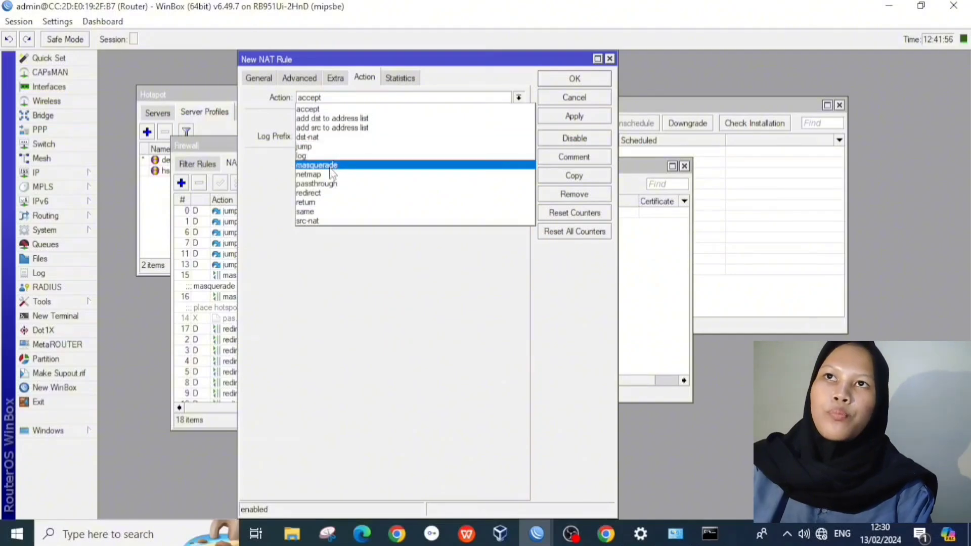
click(325, 192)
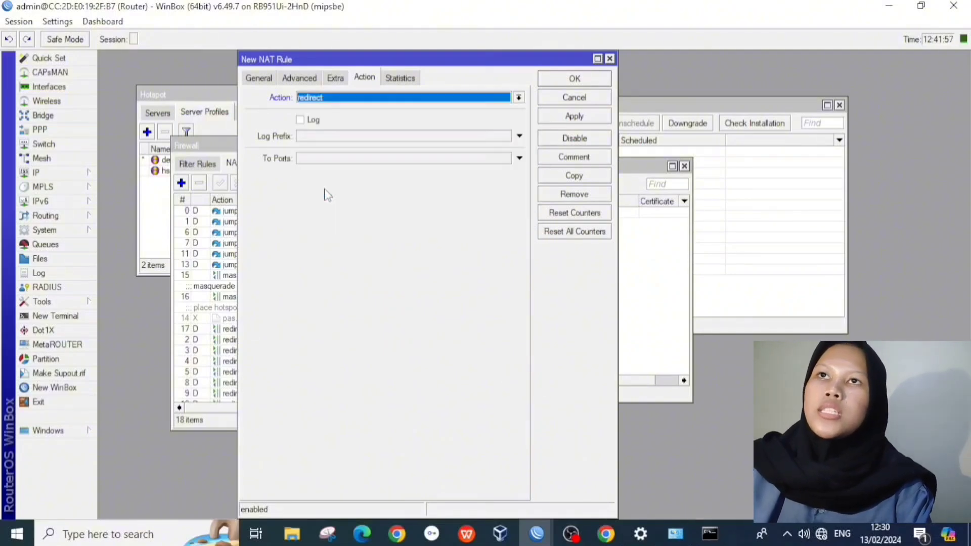
click(314, 157)
key(BackSpace)
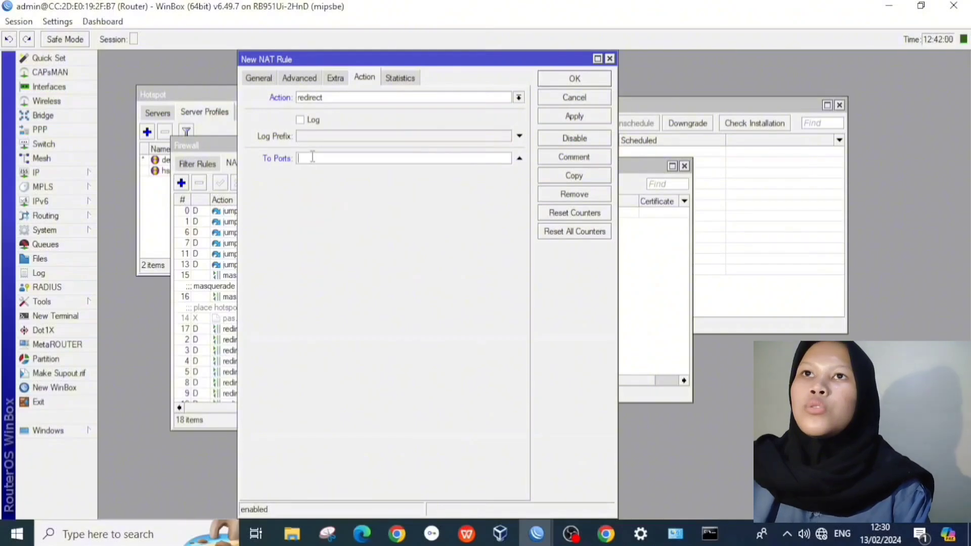
text(8080)
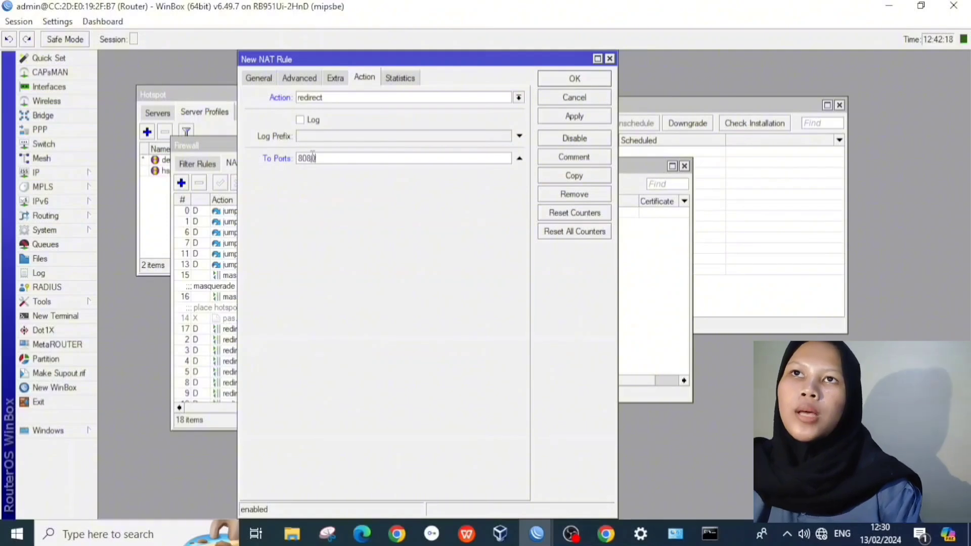
click(572, 116)
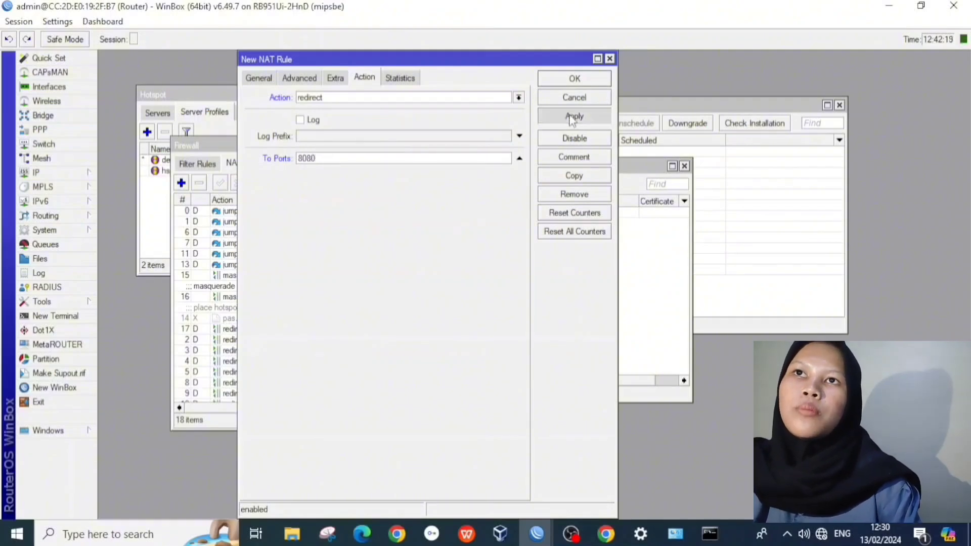
click(575, 80)
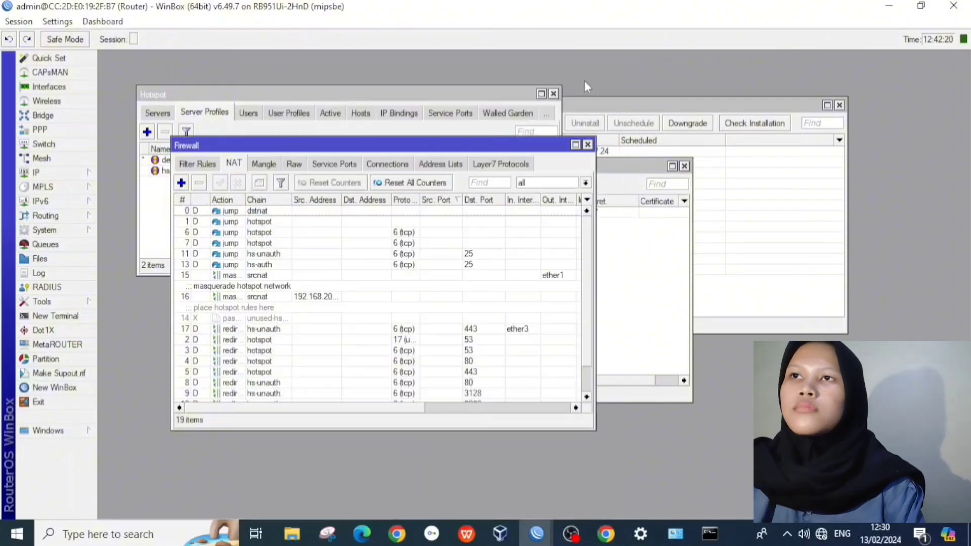
Step: Create a forward-chain filter rule with Advanced content 'linux.org' and action drop
click(186, 165)
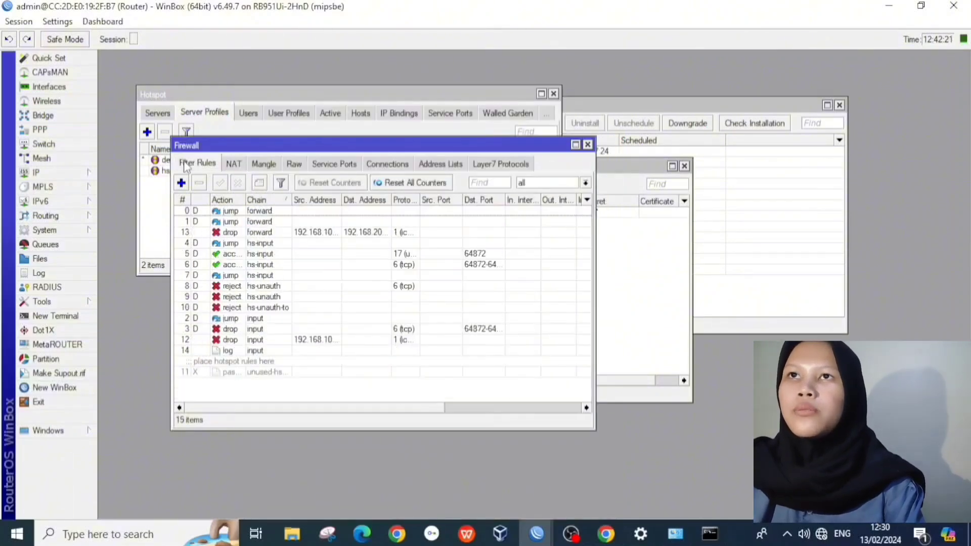
click(181, 182)
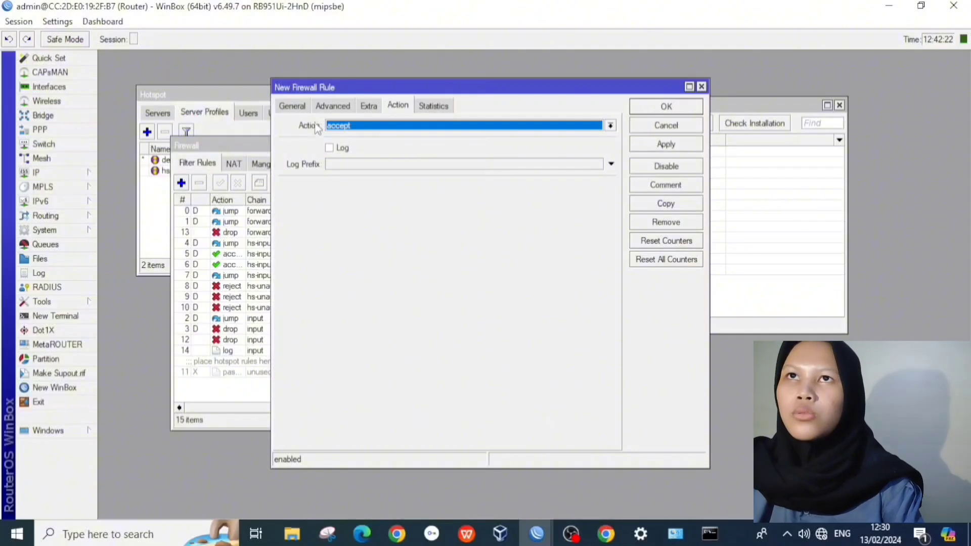
click(298, 108)
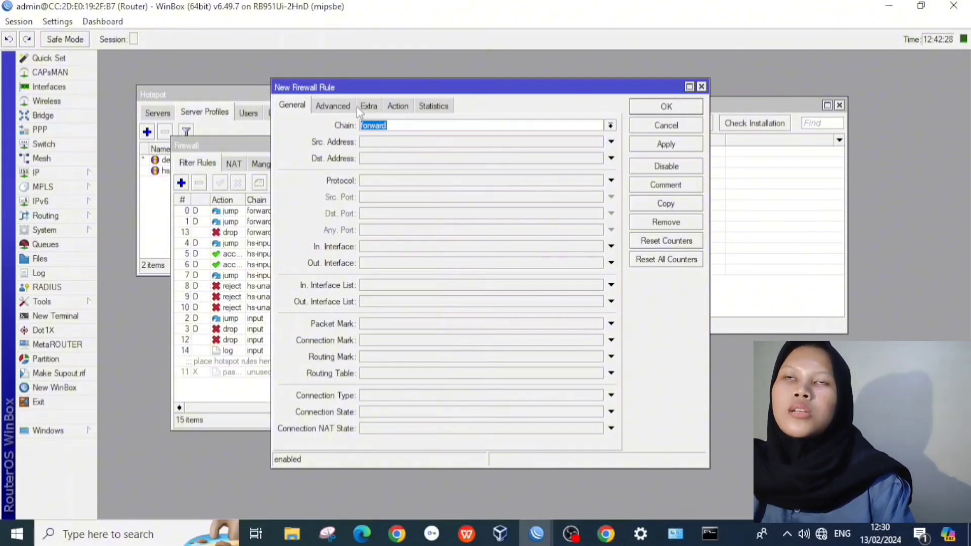
click(332, 106)
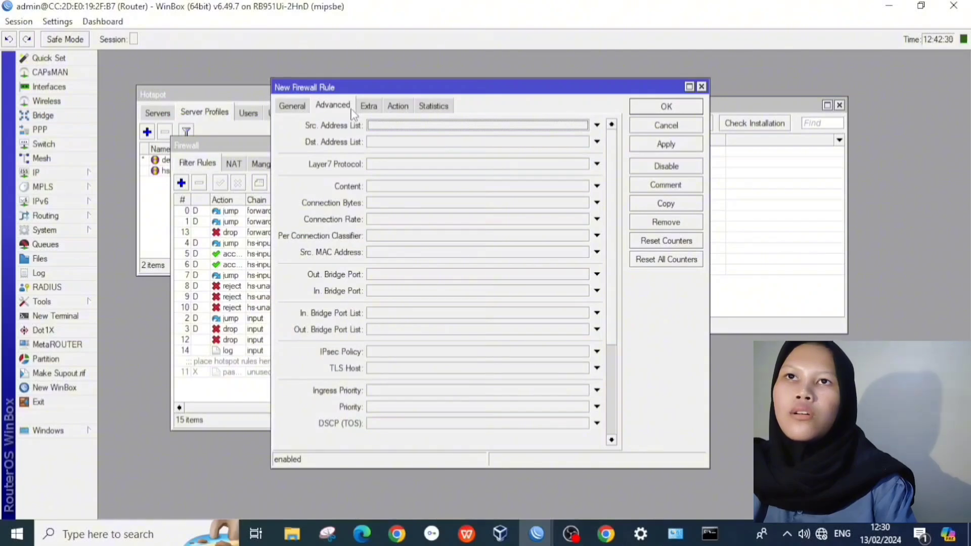
click(379, 188)
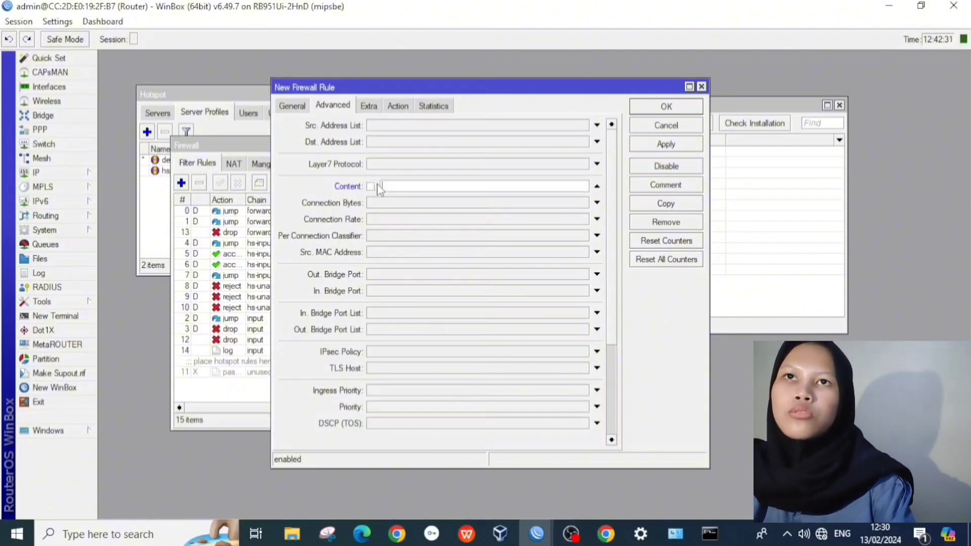
text(linux.org)
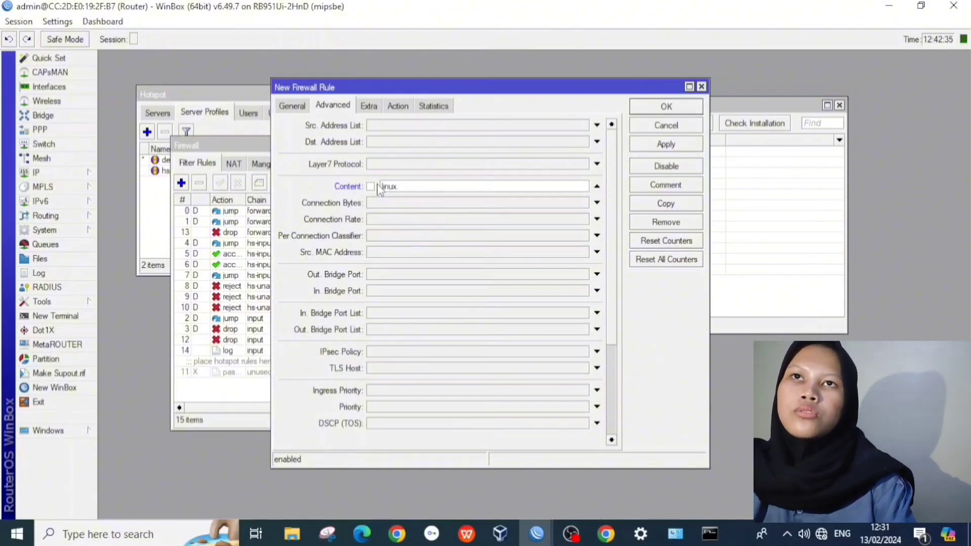
click(398, 106)
click(611, 125)
click(626, 162)
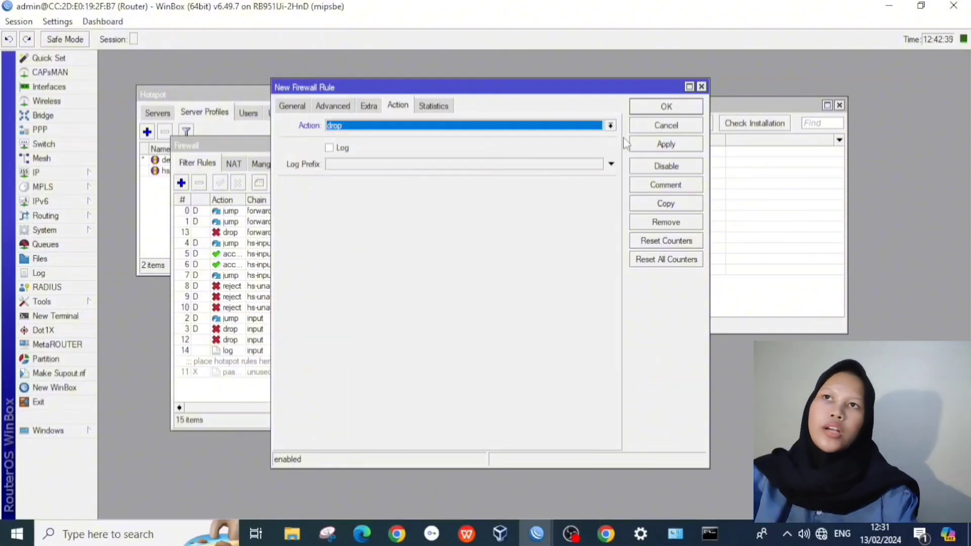
click(665, 107)
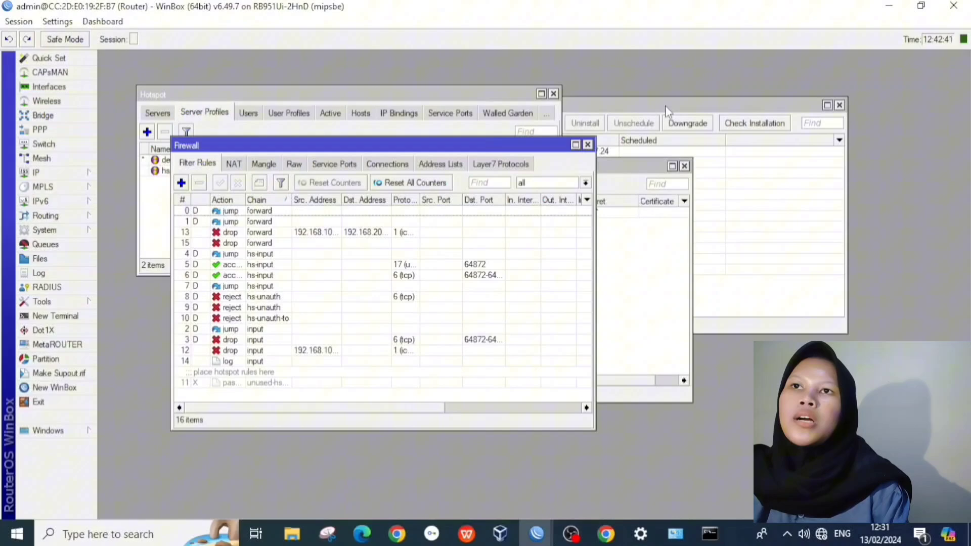
Step: Add a forward-chain filter rule that drops traffic with content 'mkv'
click(181, 183)
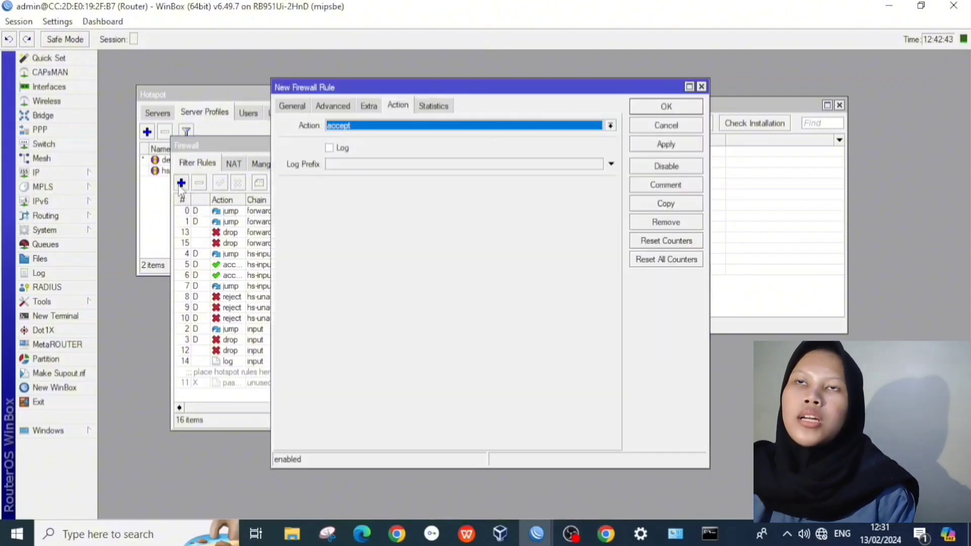
click(348, 130)
click(340, 161)
click(335, 108)
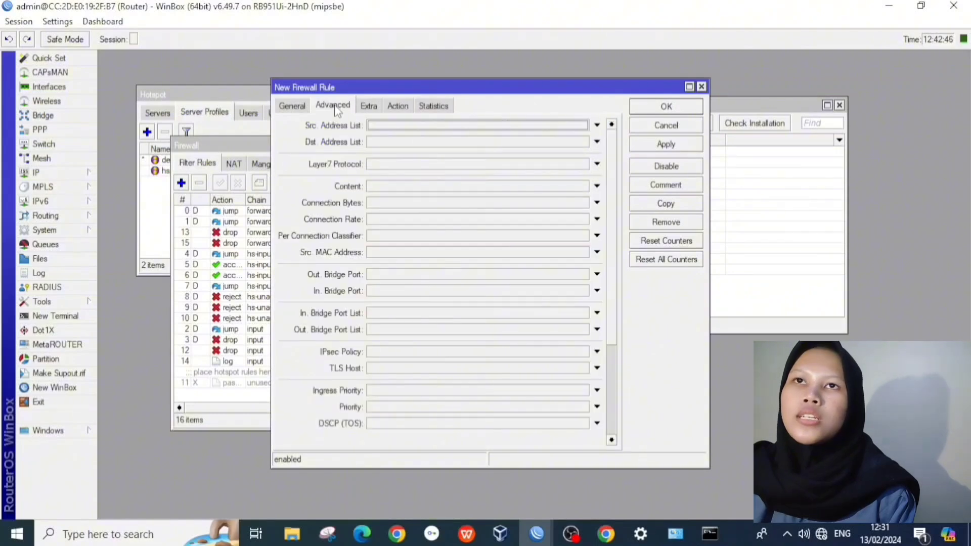
click(393, 185)
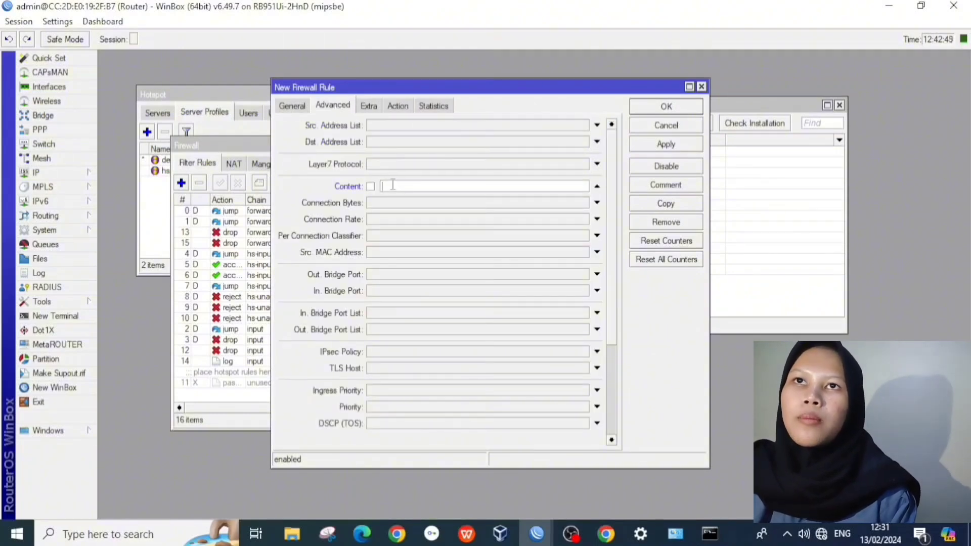
text(mby)
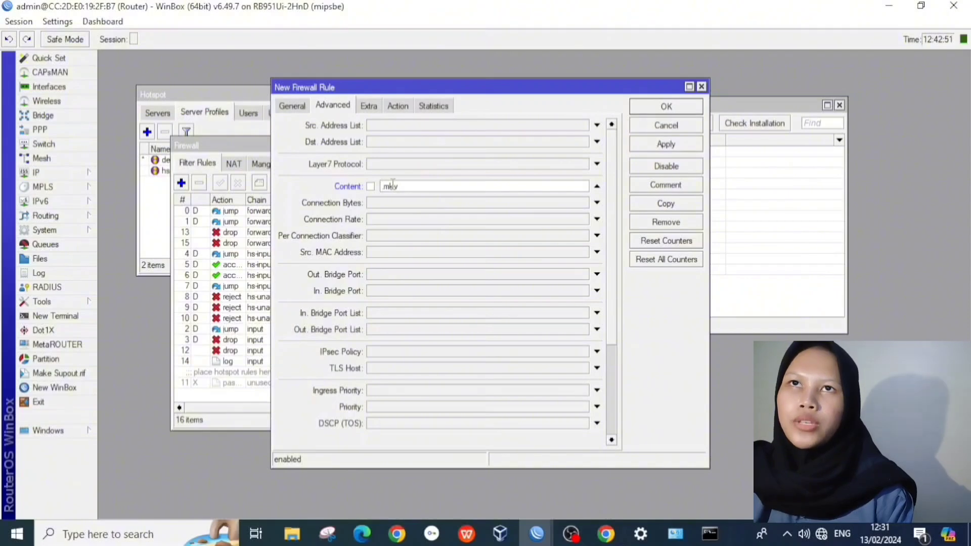
click(302, 106)
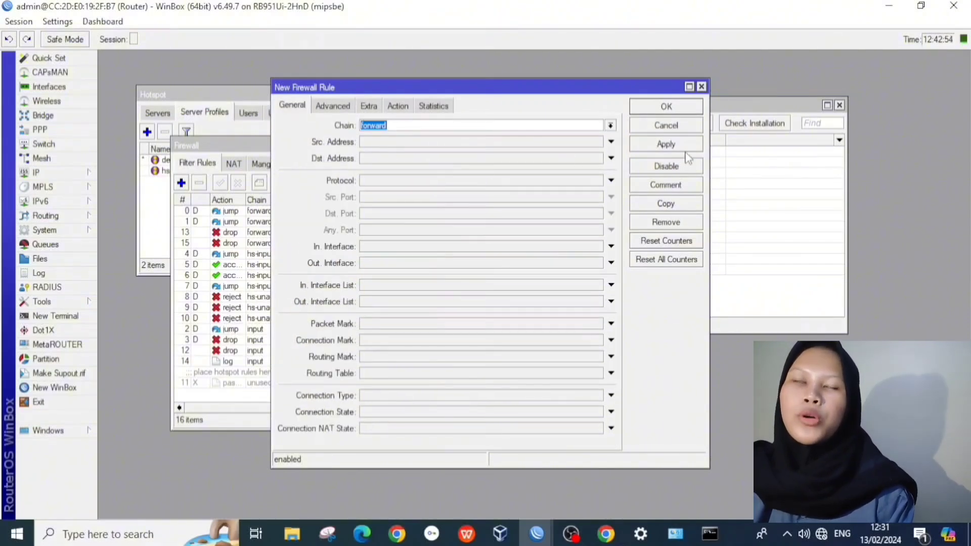
click(677, 145)
click(676, 107)
Step: Add another forward-chain filter rule that drops traffic with content '.mp3'
click(181, 183)
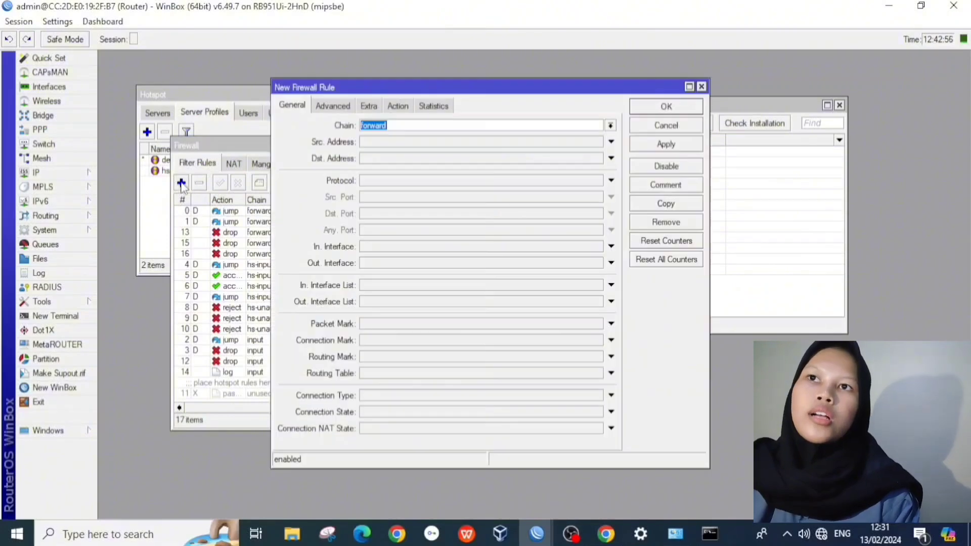
click(332, 106)
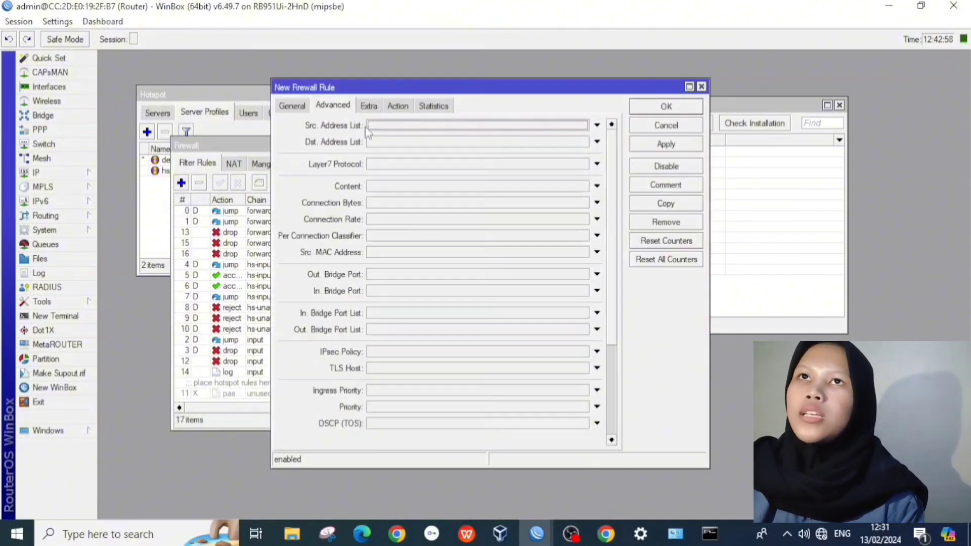
click(376, 187)
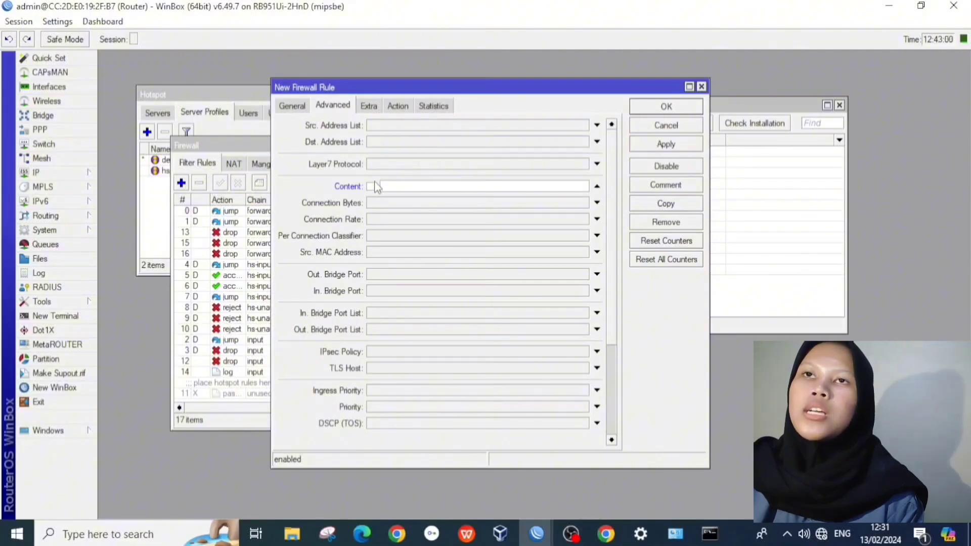
text(.mp3)
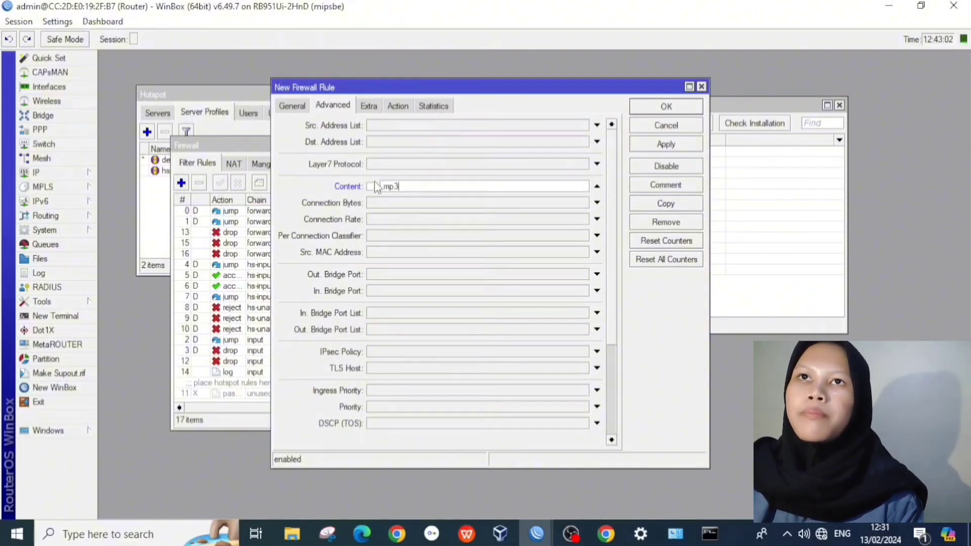
click(398, 106)
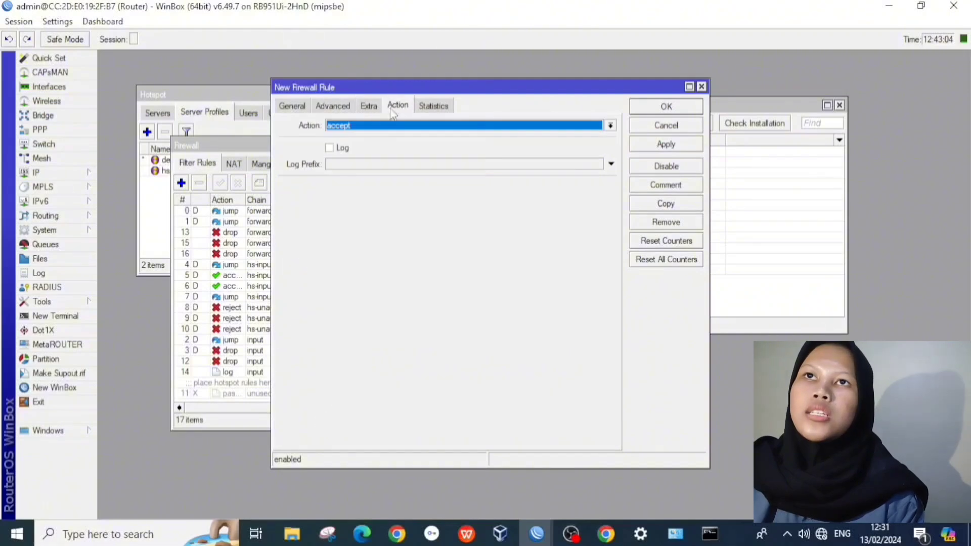
click(385, 126)
click(373, 165)
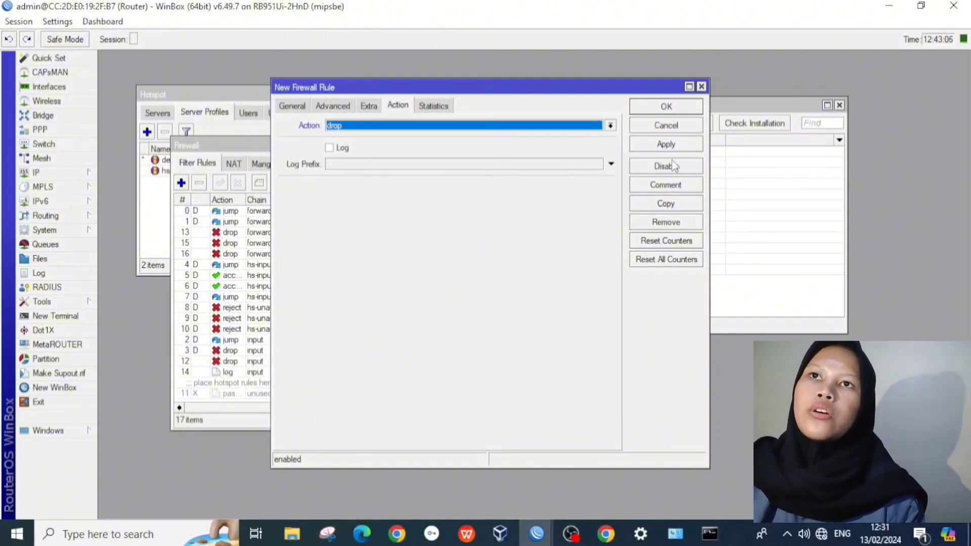
click(673, 145)
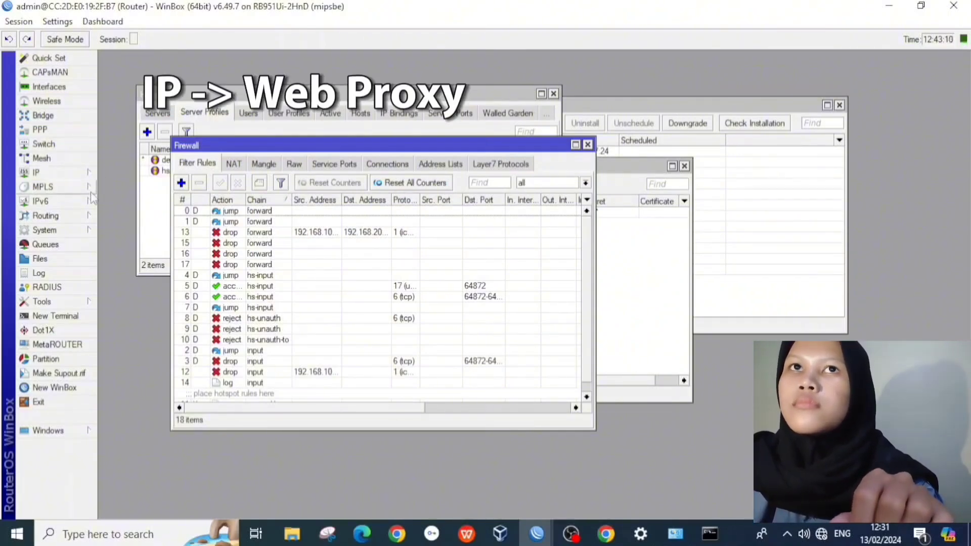
Step: In IP > Web Proxy Access, add a rule denying path *mp3*
click(51, 230)
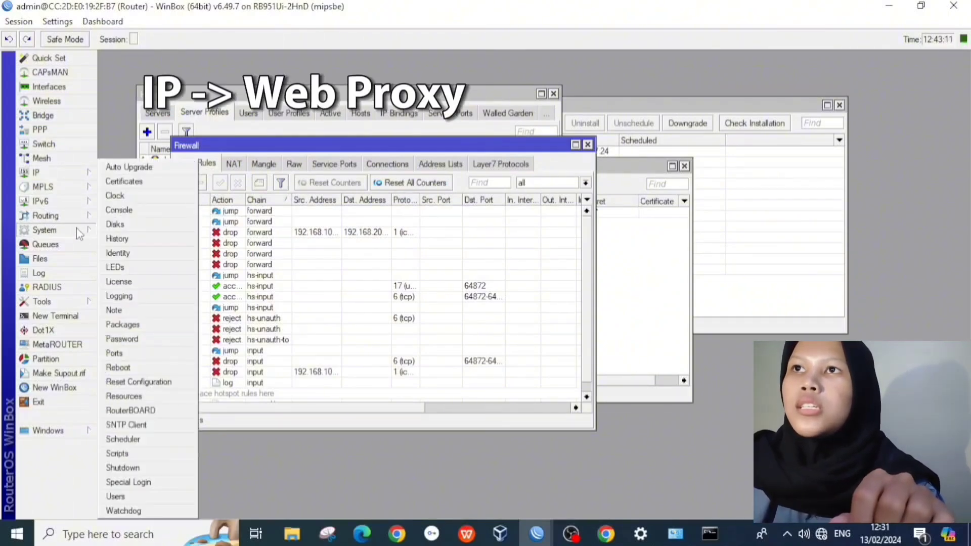
click(51, 172)
click(123, 511)
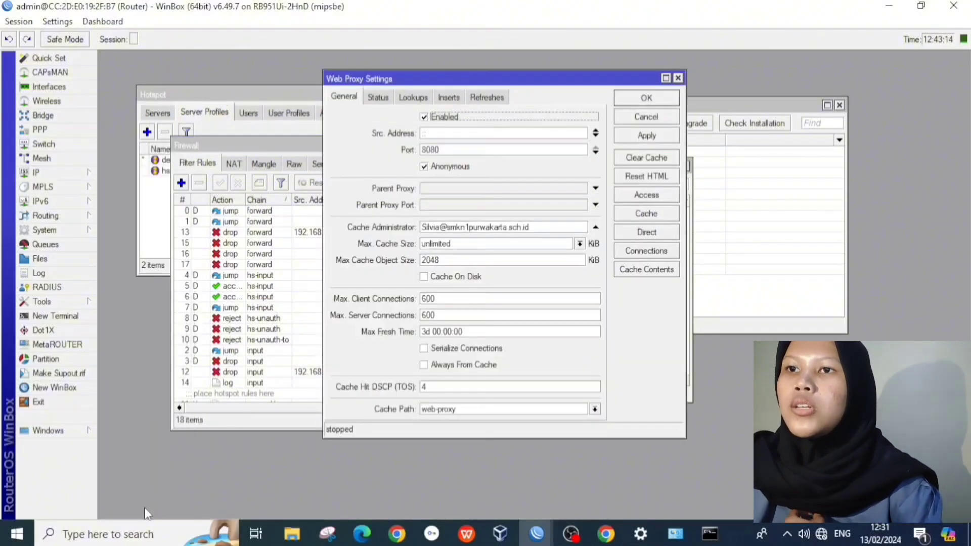
click(654, 196)
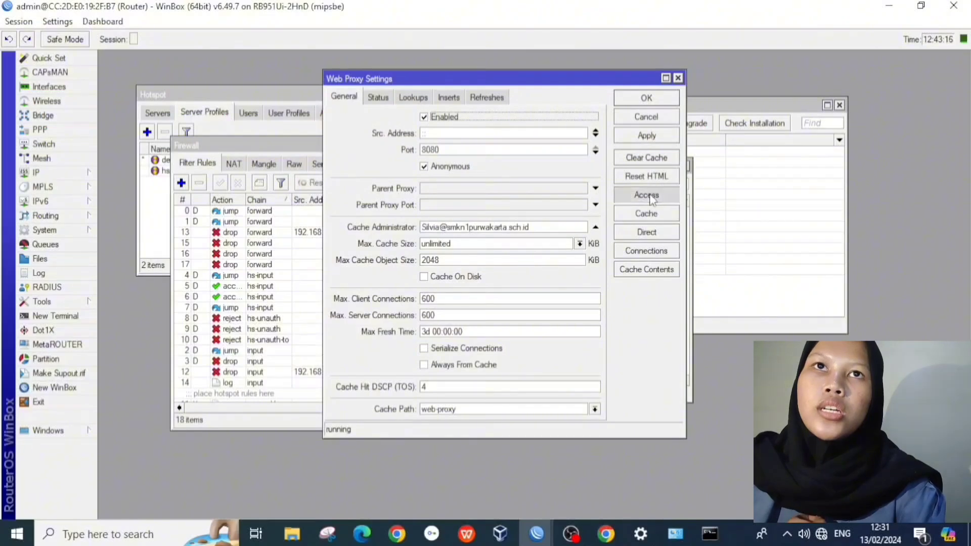
click(357, 120)
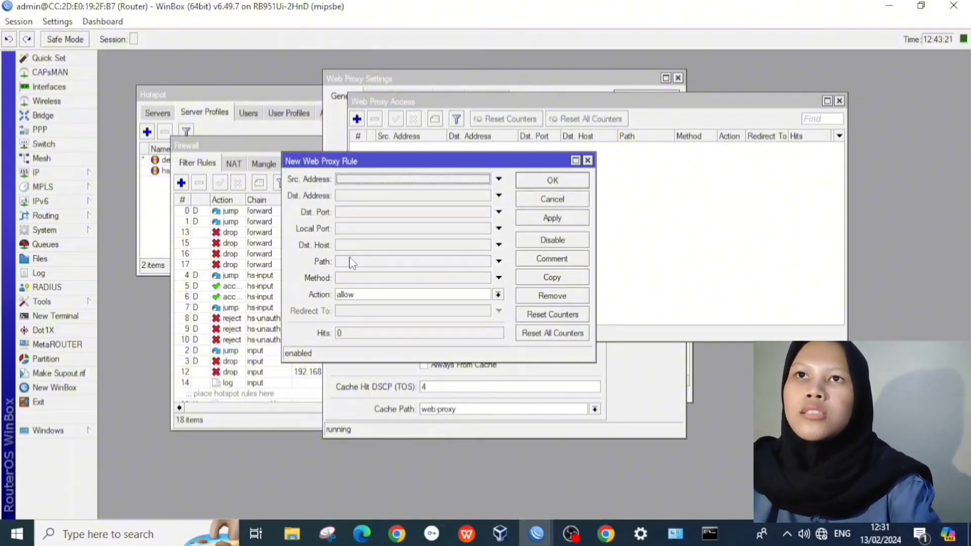
click(353, 263)
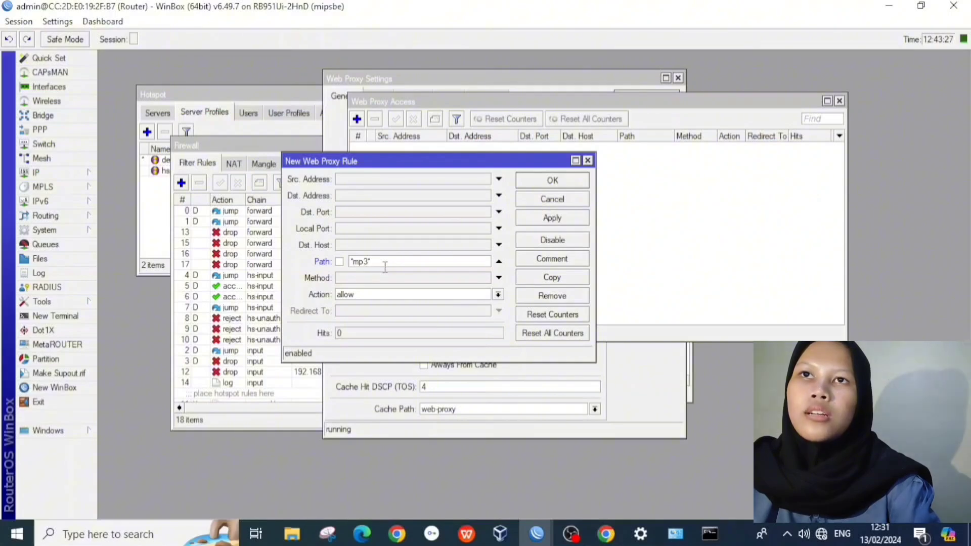
click(387, 302)
click(387, 316)
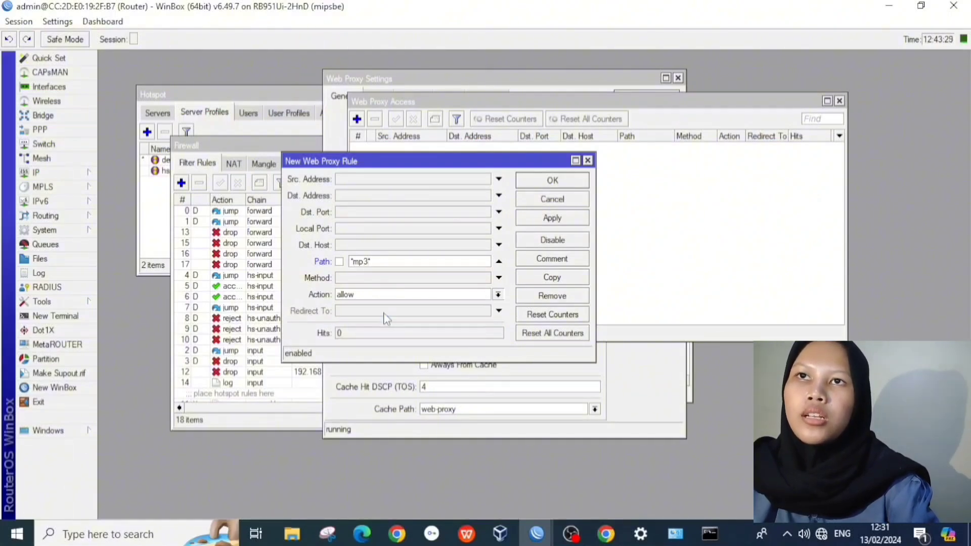
click(539, 220)
click(553, 180)
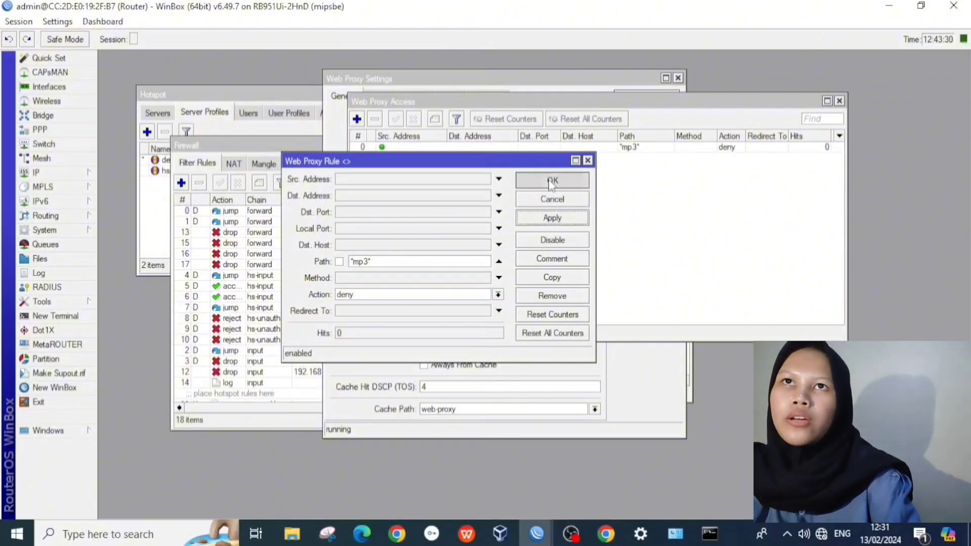
Step: Add a second web proxy access rule denying path *mkv*
click(356, 119)
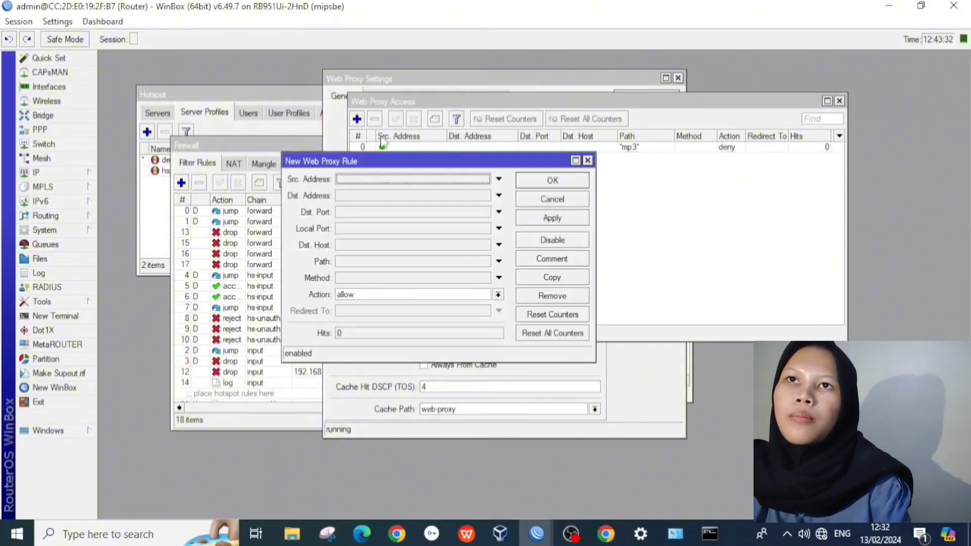
click(358, 262)
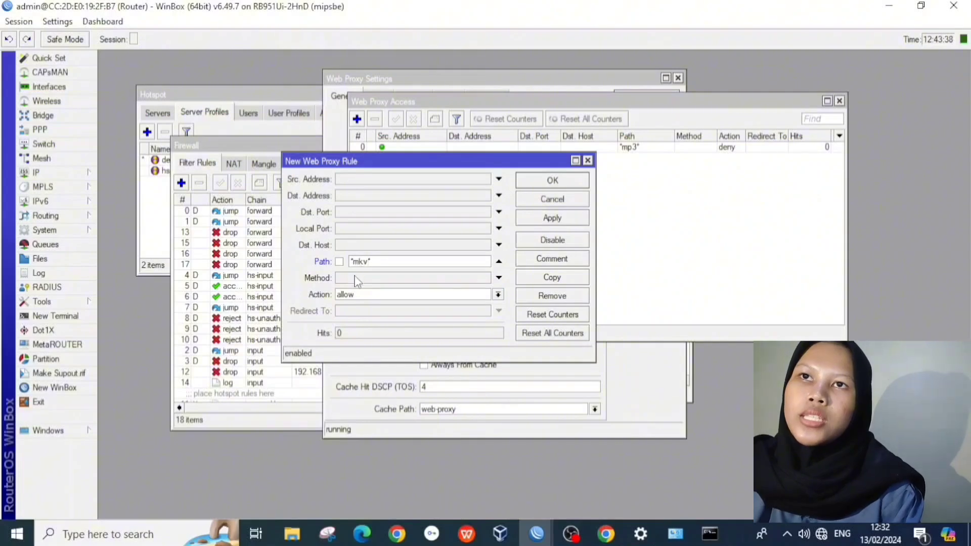
click(355, 296)
click(370, 307)
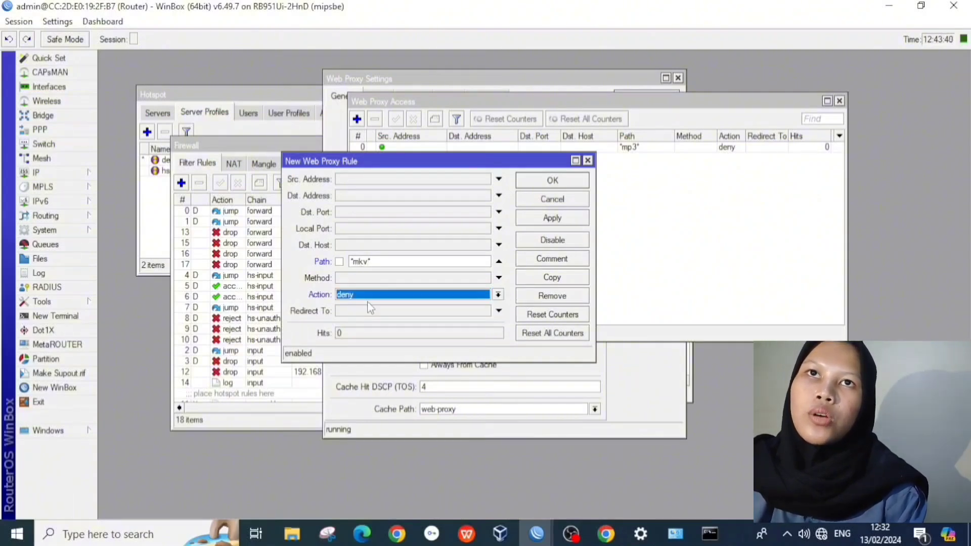
click(537, 223)
click(552, 181)
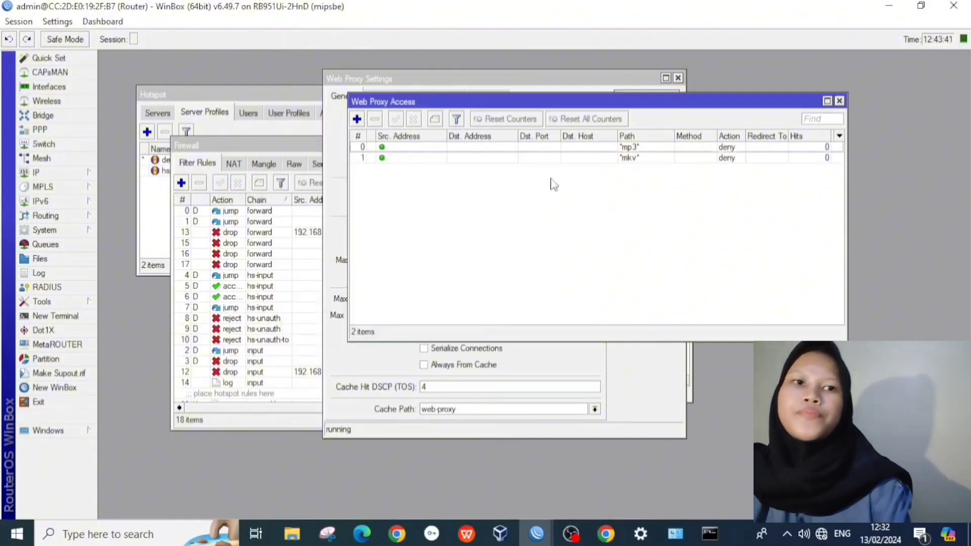
Step: Load linux.org in a new Chrome tab, which fails with 'This site can't be reached'
click(609, 536)
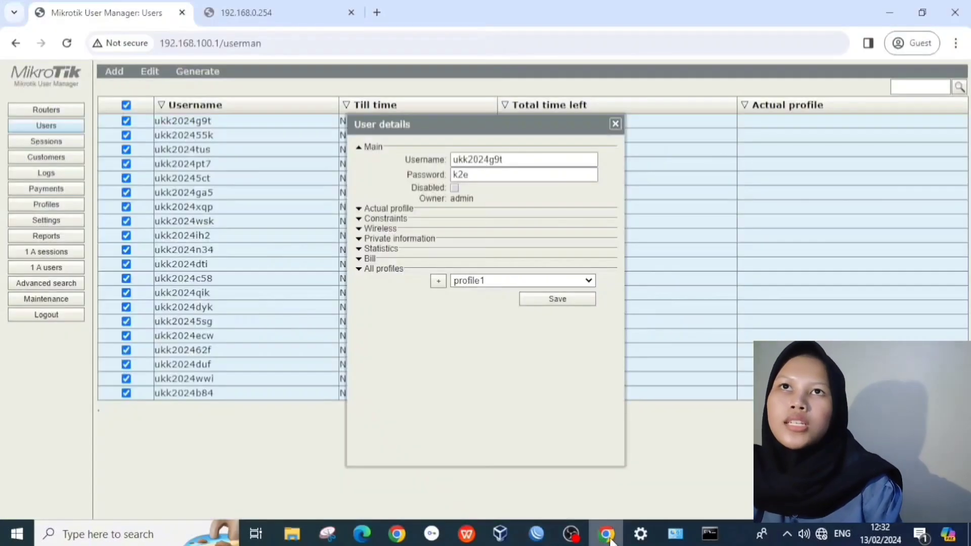
click(378, 12)
text(li)
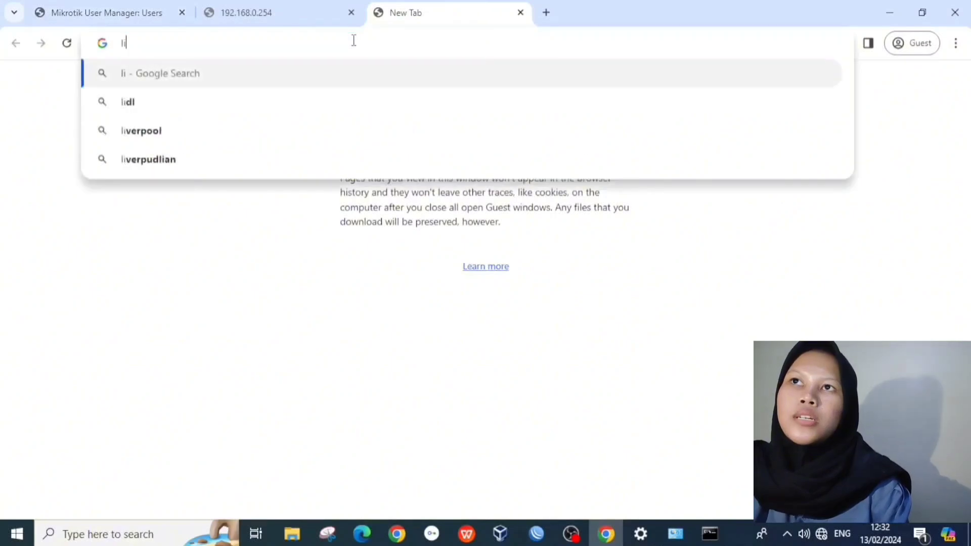
text(nux)
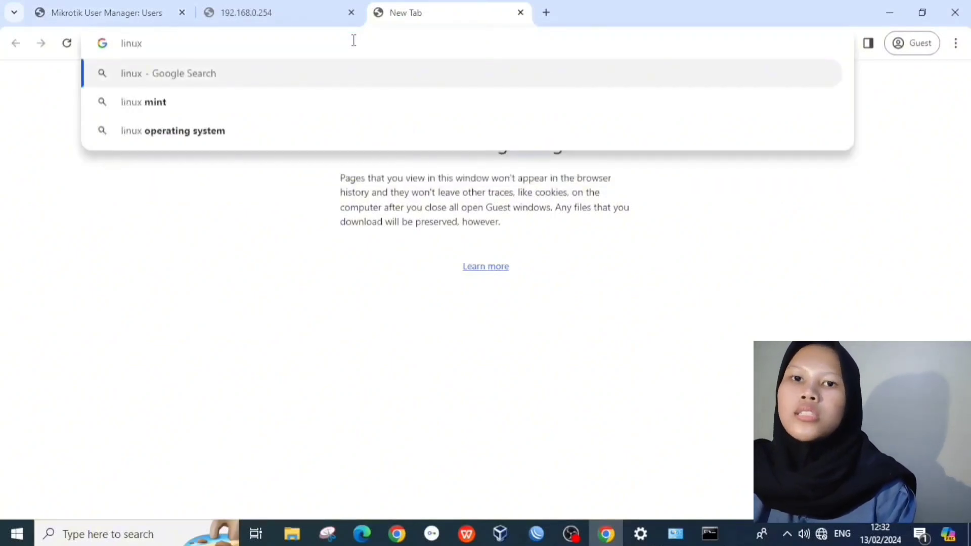
text(.org)
key(Return)
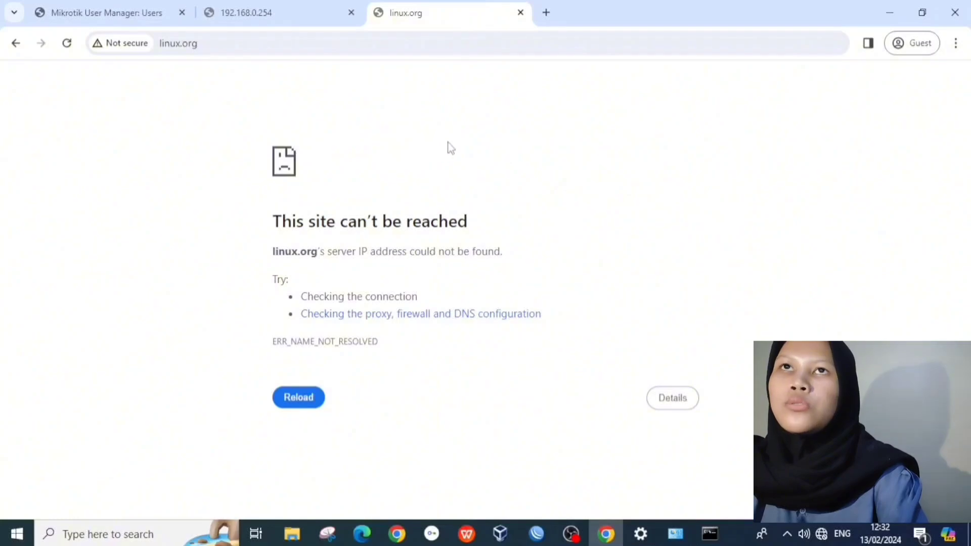
click(675, 534)
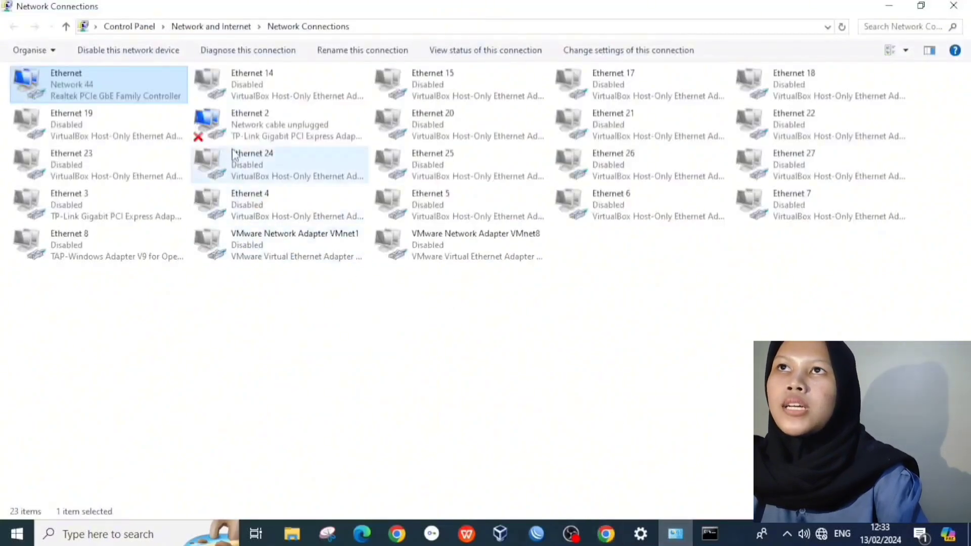
Step: Give the Ethernet adapter's IPv4 DNS servers 8.8.8.8 and 8.8.4.4, then check its details
double_click(179, 82)
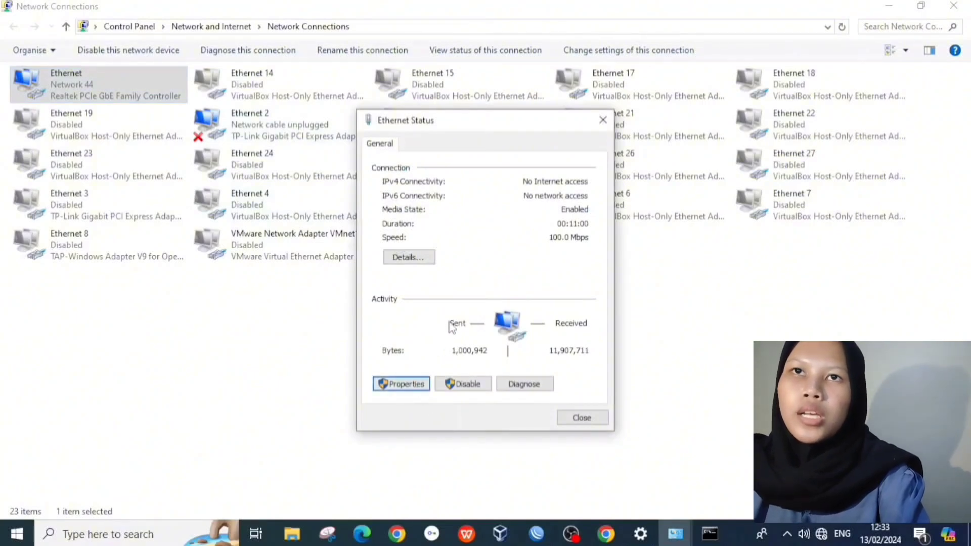
key(Return)
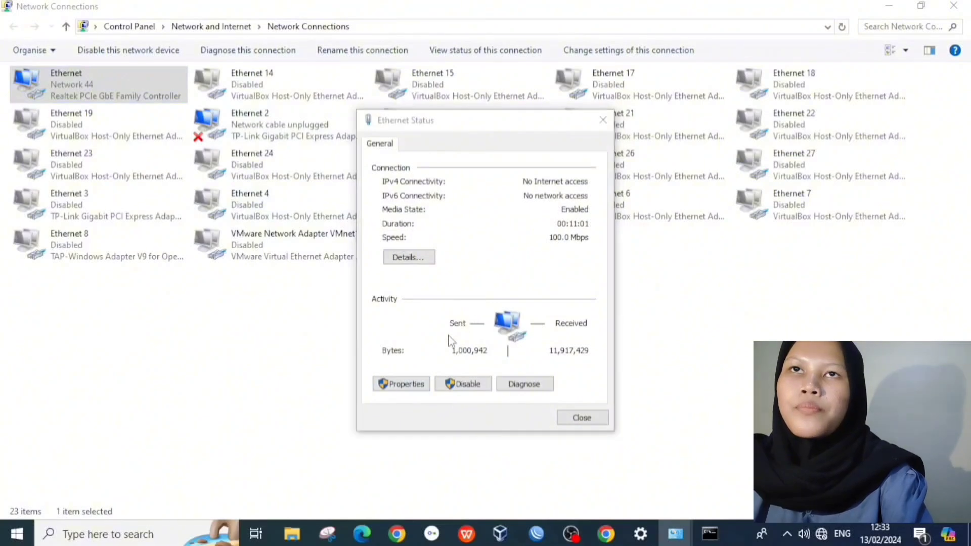
scroll(472, 320, down, 1)
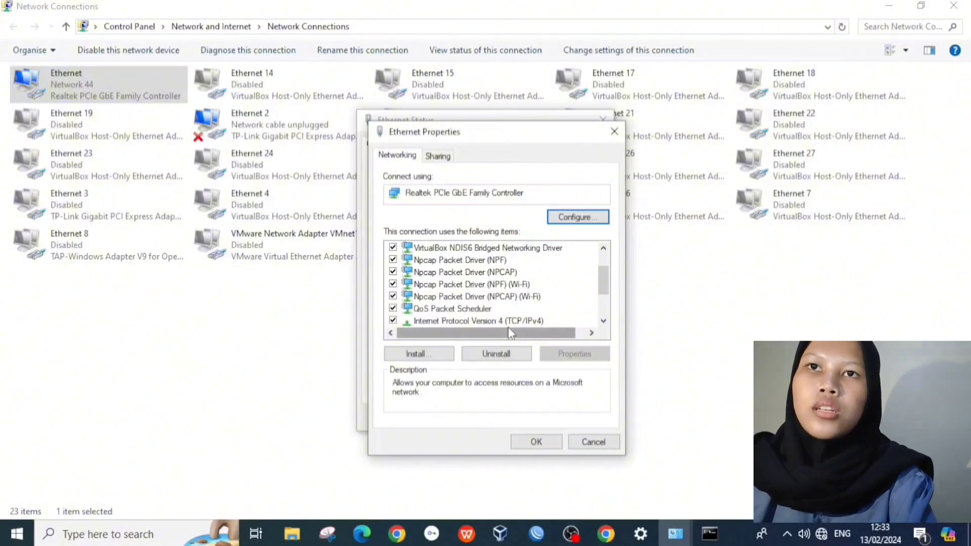
click(510, 315)
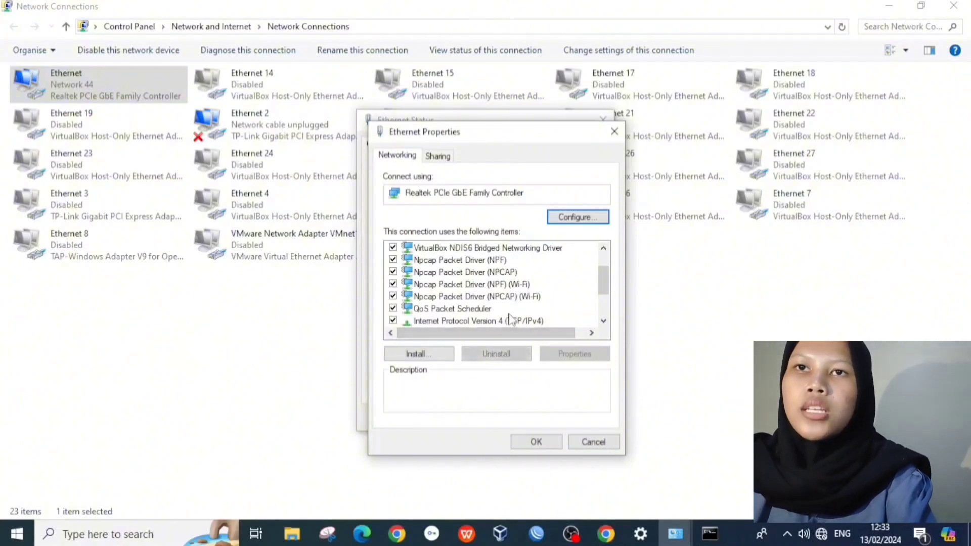
double_click(509, 321)
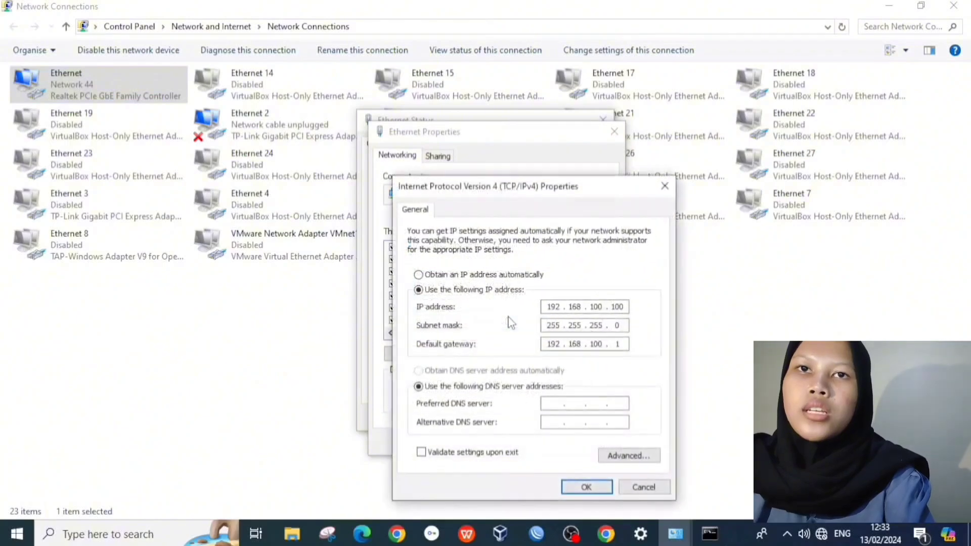
click(561, 403)
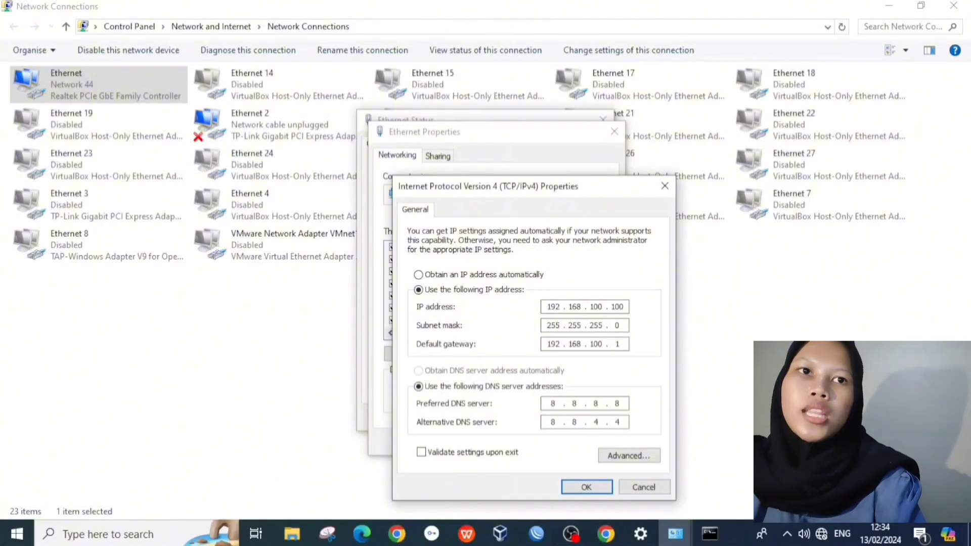
key(Return)
click(536, 440)
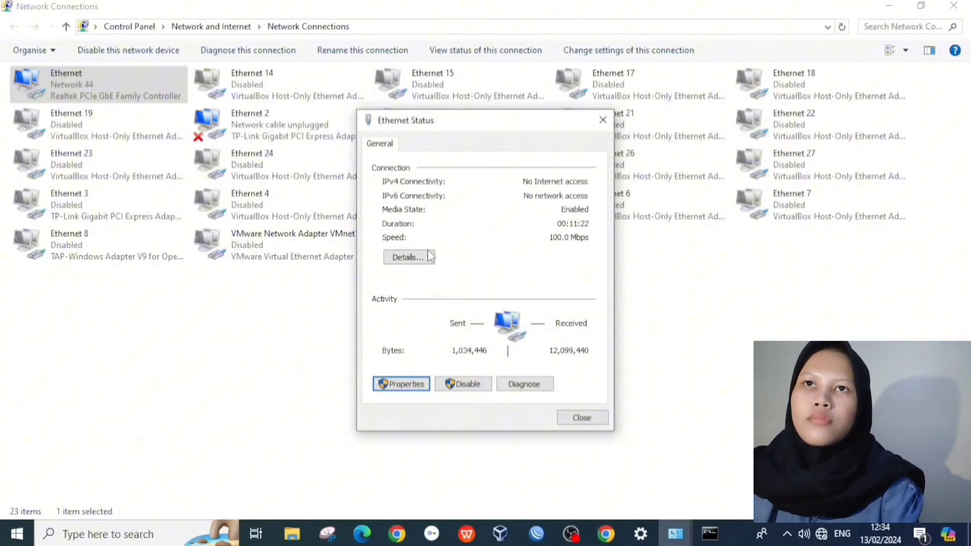
click(408, 257)
click(591, 429)
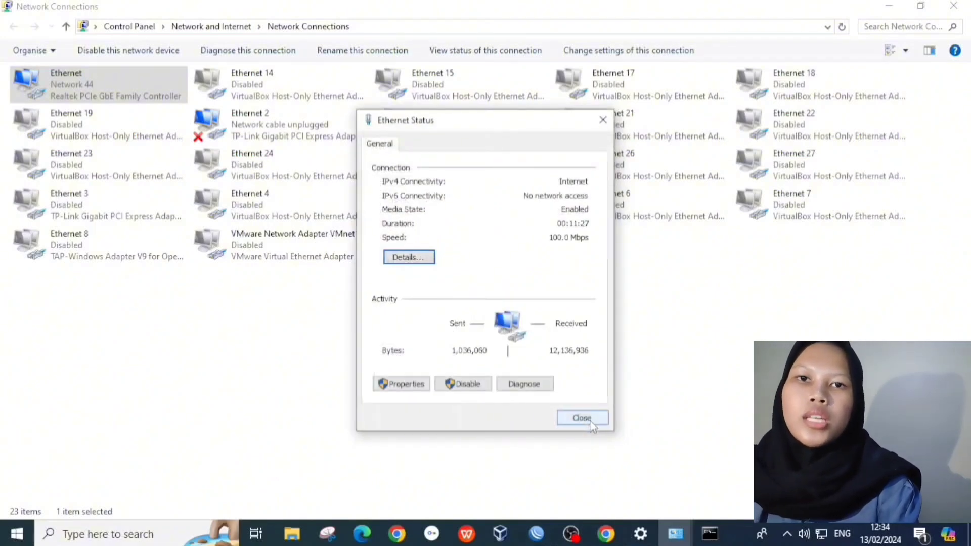
click(581, 418)
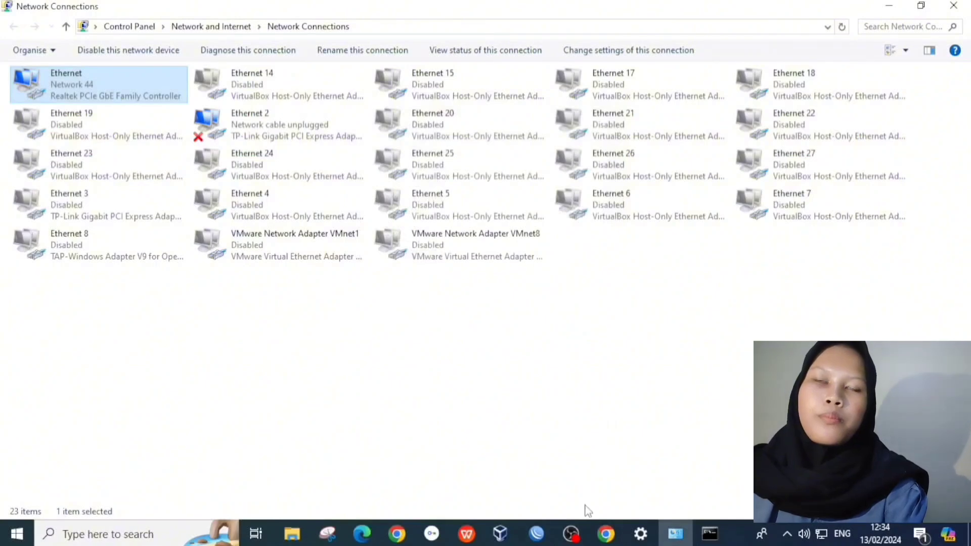
Step: Reload linux.org, then search Google for 'index mp3' and open the first Index of /mp3 result
click(606, 533)
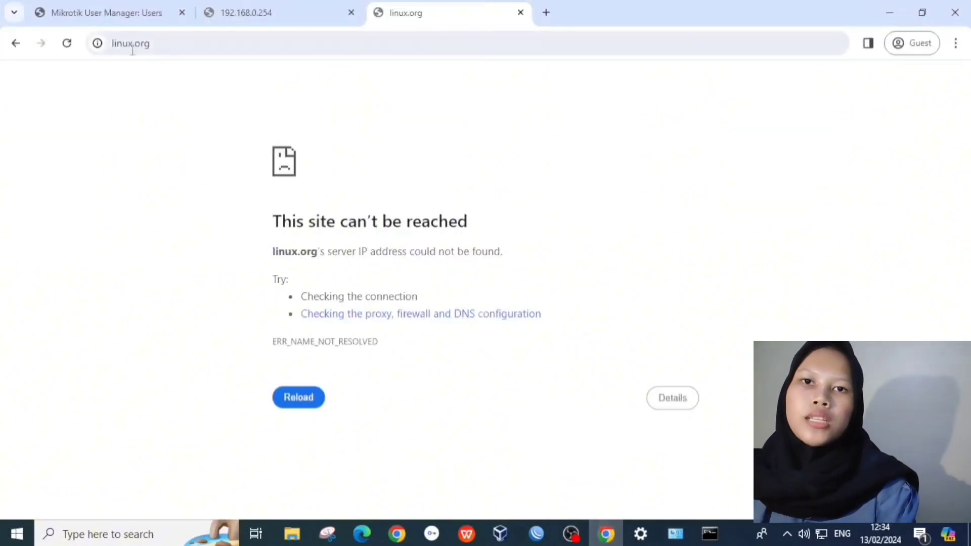
click(67, 43)
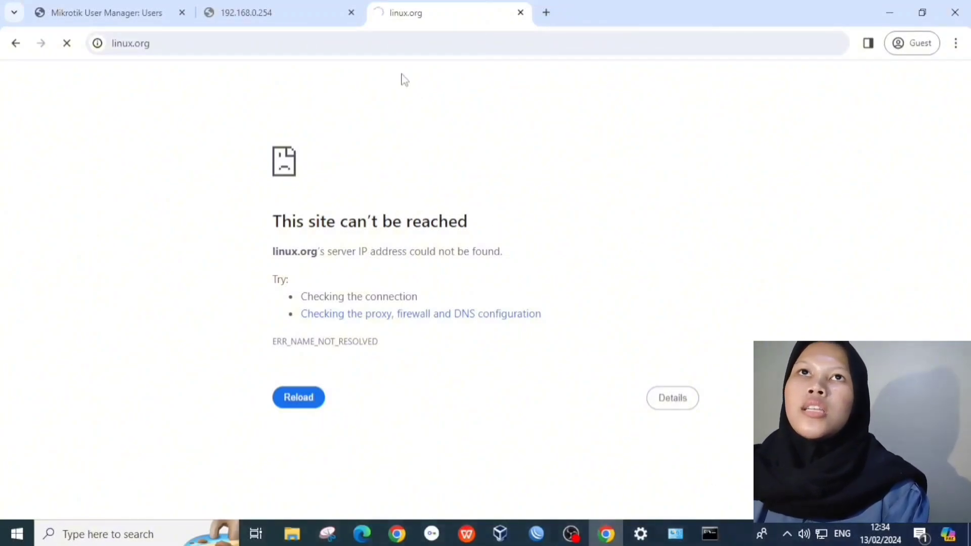
click(545, 13)
text(li)
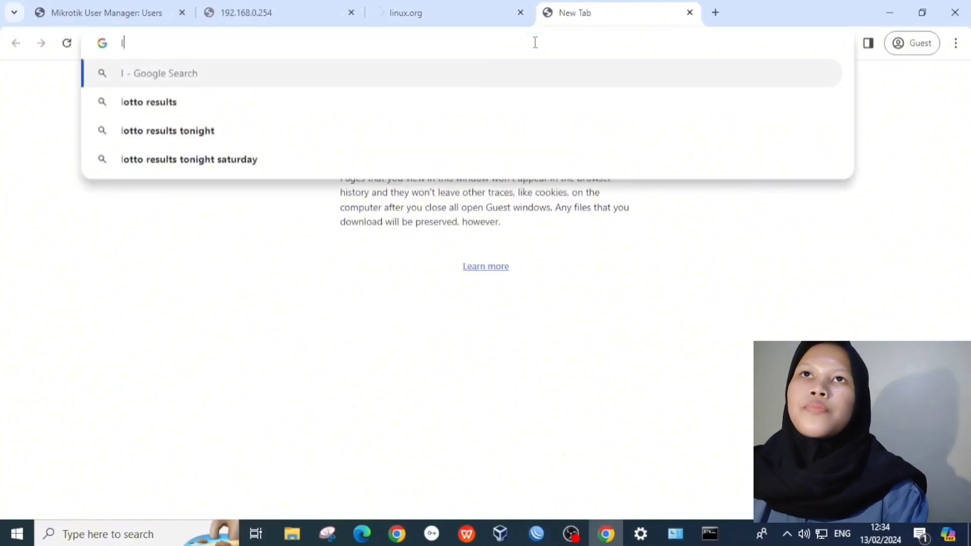
key(BackSpace)
key(BackSpace)
text(in)
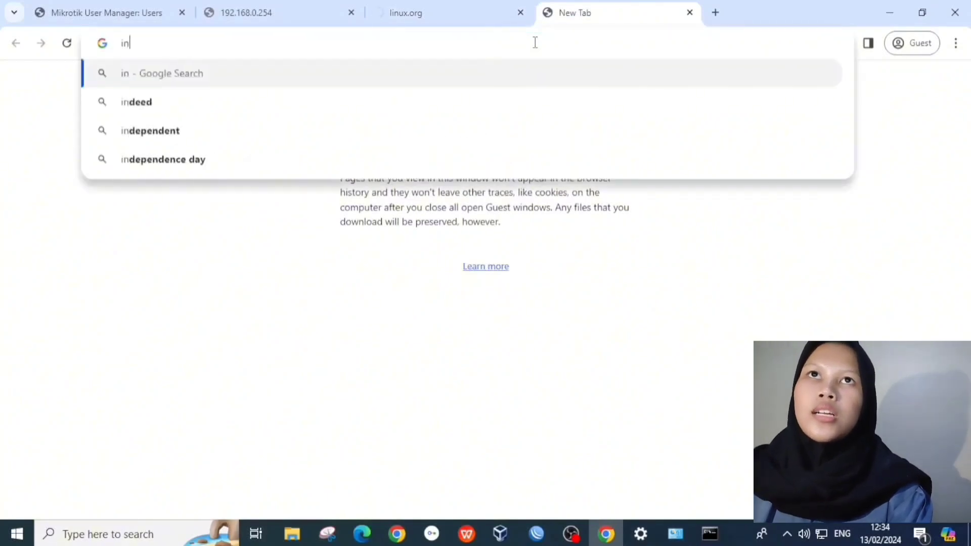
text(dex or)
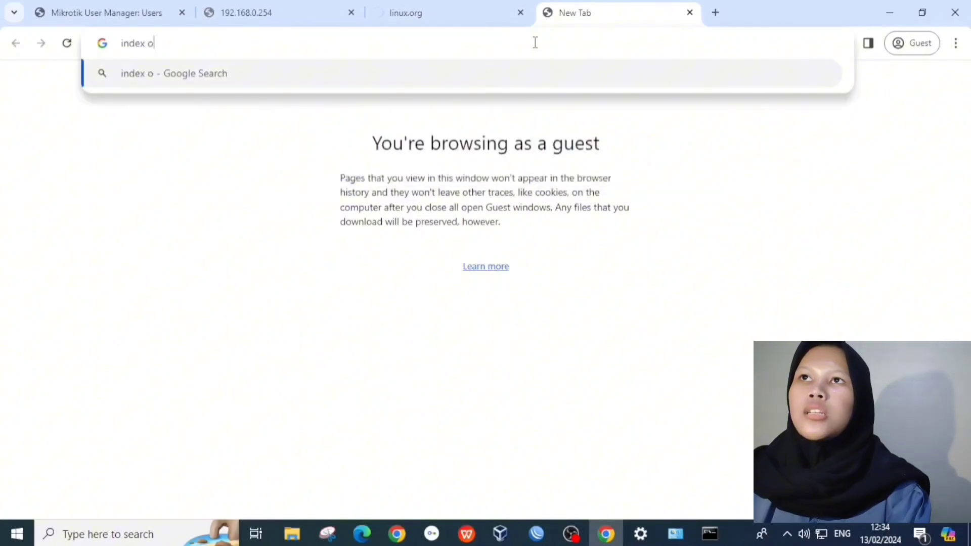
key(BackSpace)
key(BackSpace)
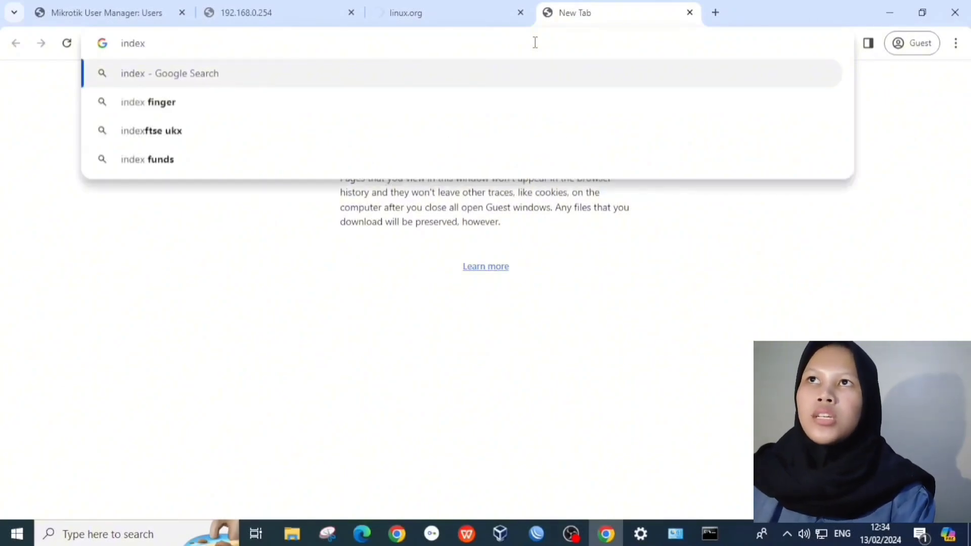
text(mp3)
key(Return)
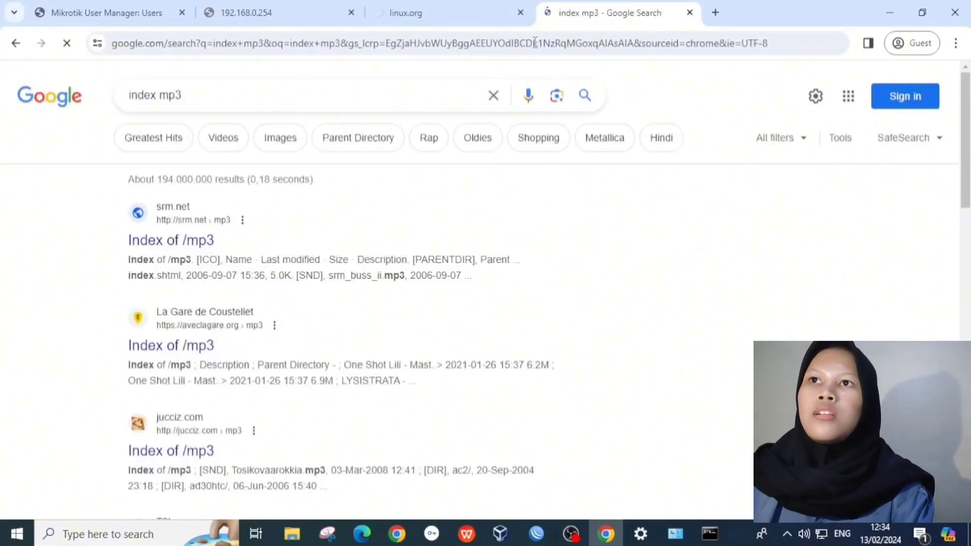
click(208, 241)
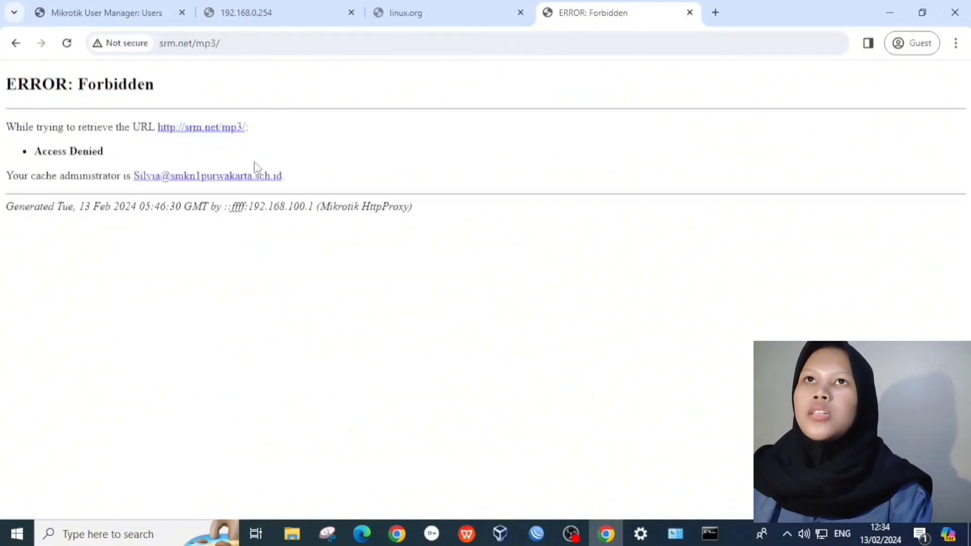
Step: Search 'index mkv', open the first result, then retry loading linux.org in its tab
click(715, 13)
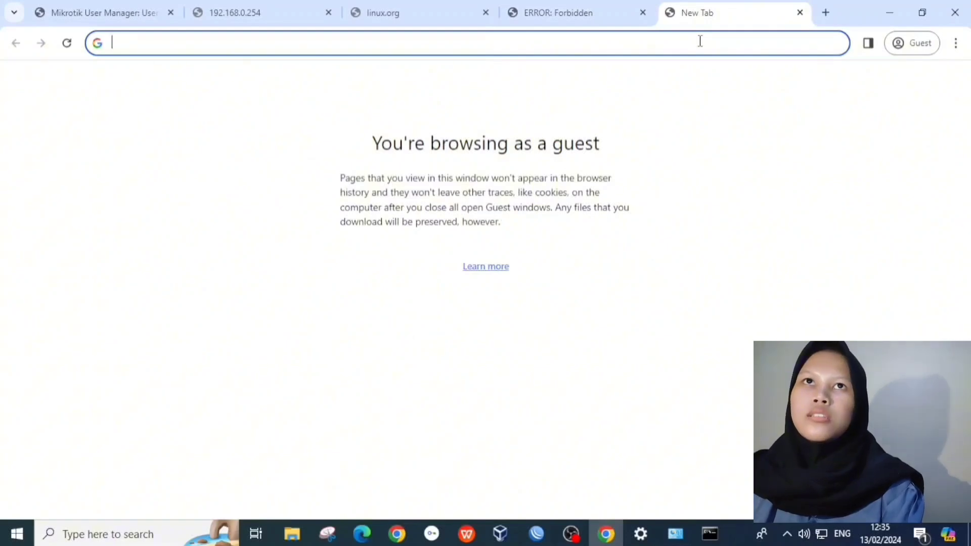
text(indexs)
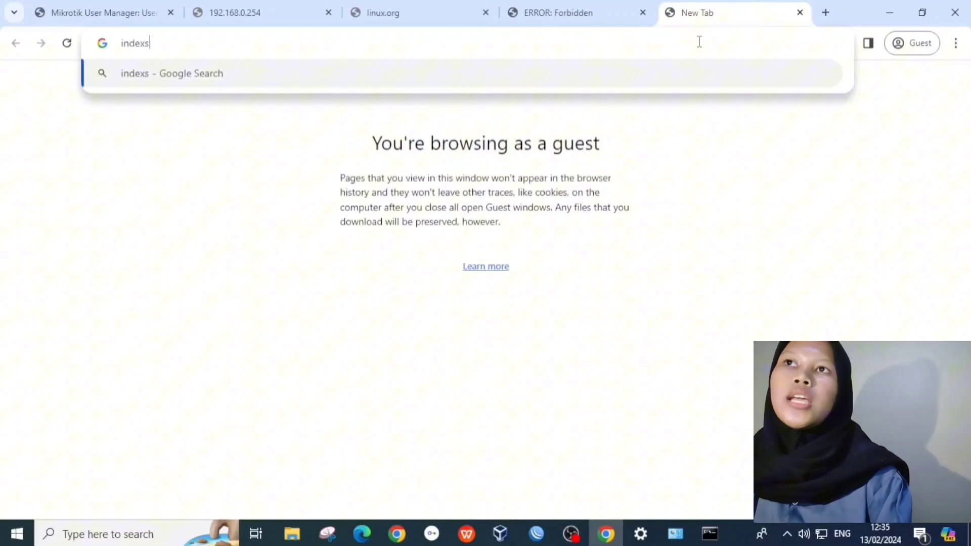
key(BackSpace)
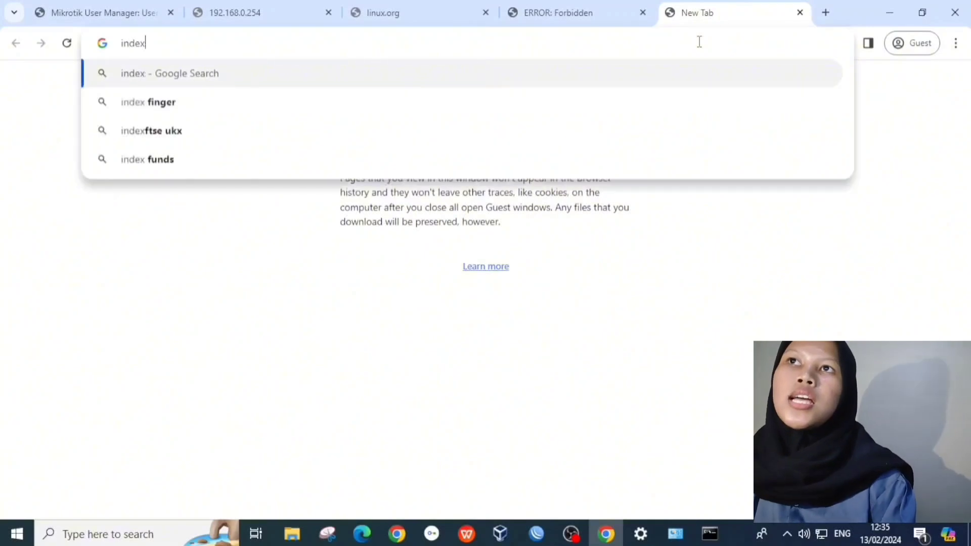
text(mkv)
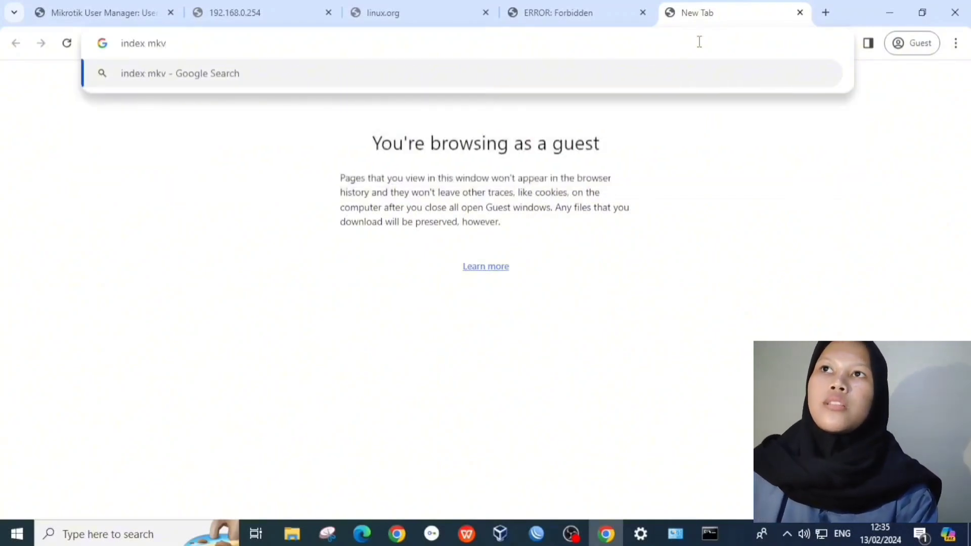
key(Return)
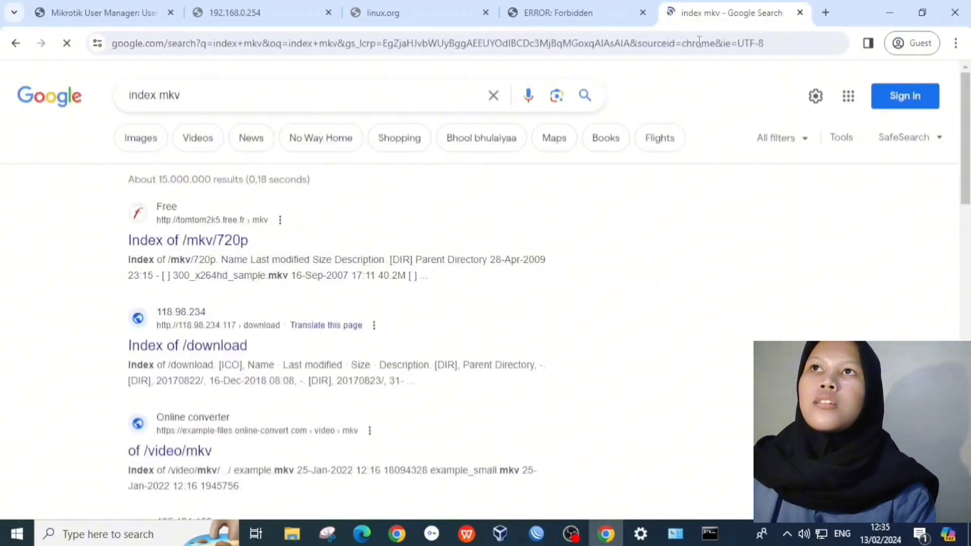
click(226, 242)
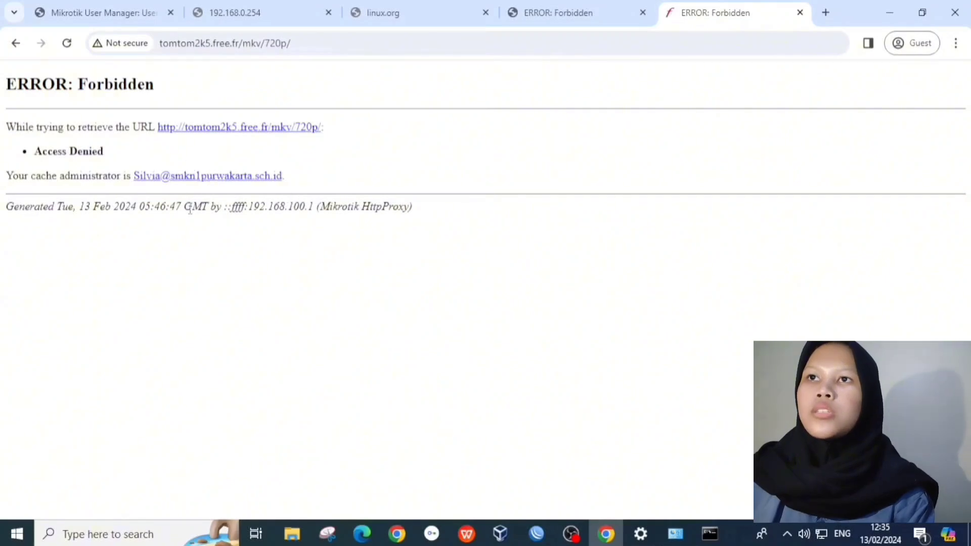
click(556, 23)
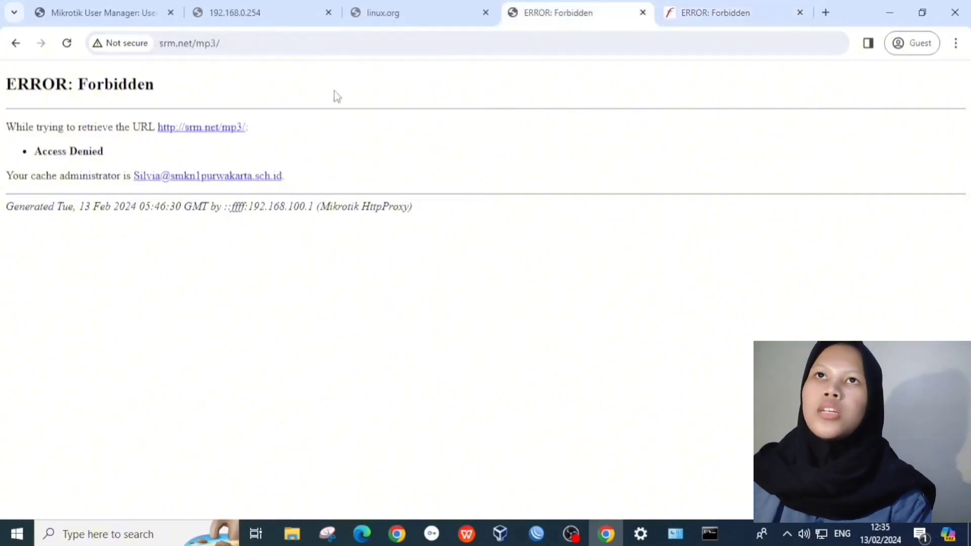
key(ctrl+Page_Up)
click(275, 392)
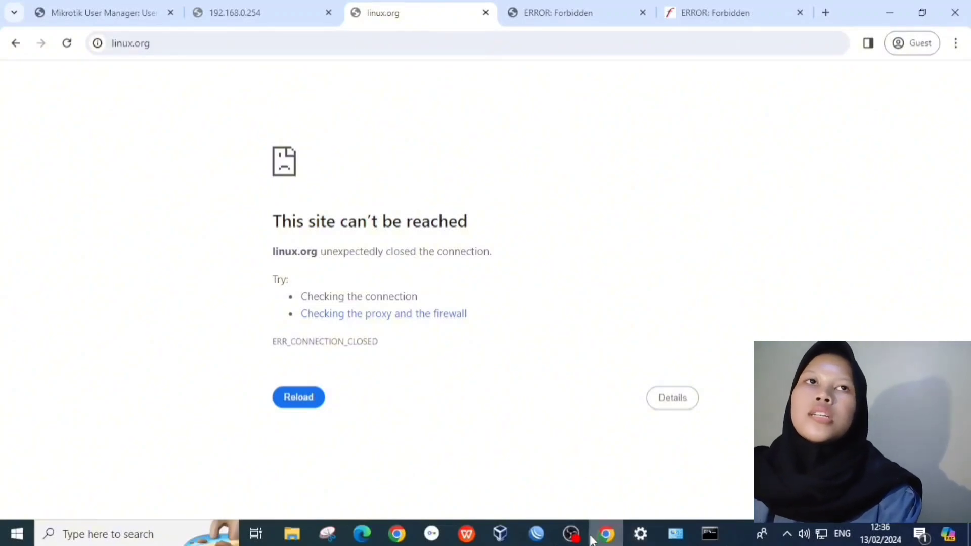
mouse_move(593, 540)
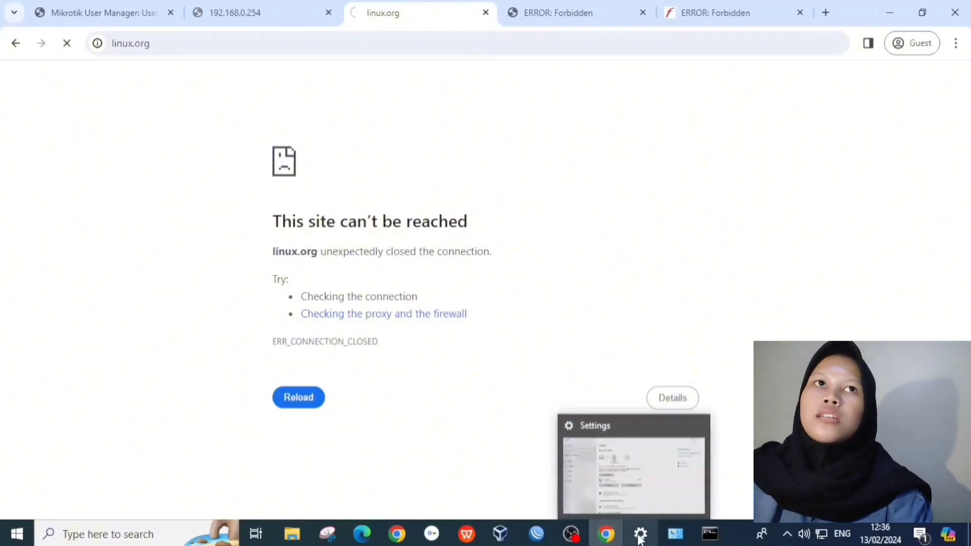
Step: Turn on the Windows manual proxy at 192.168.100.1 port 8080, save it, and return to Chrome
click(637, 535)
click(155, 88)
text(p)
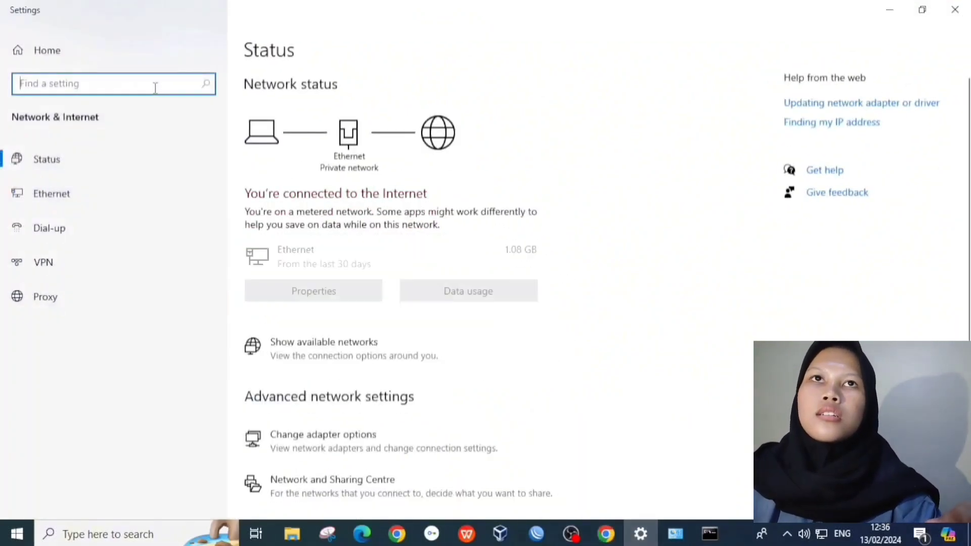
text(roxy)
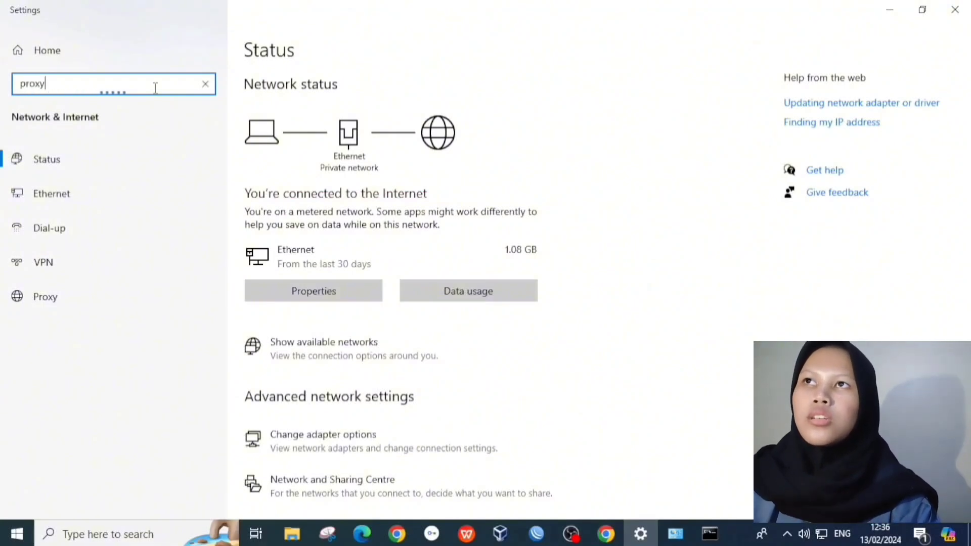
key(Return)
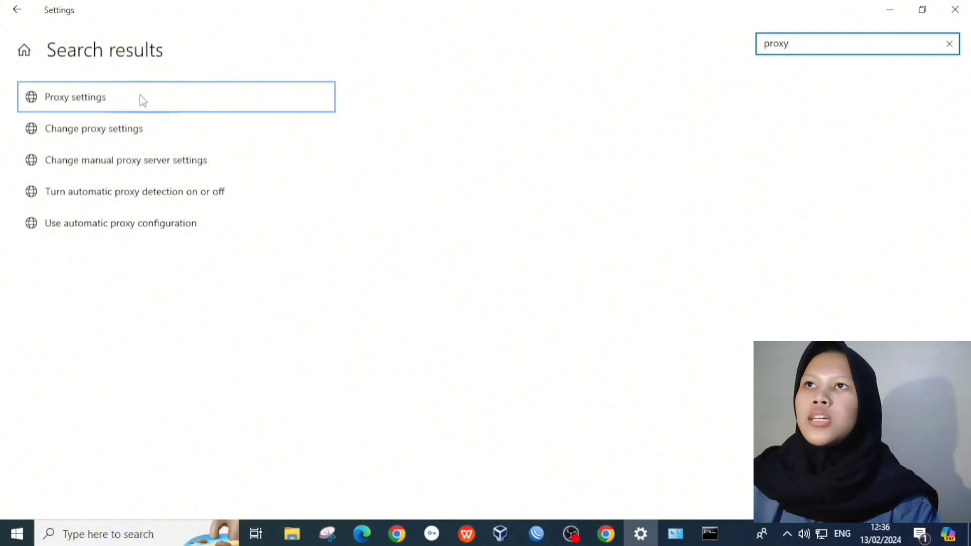
click(142, 99)
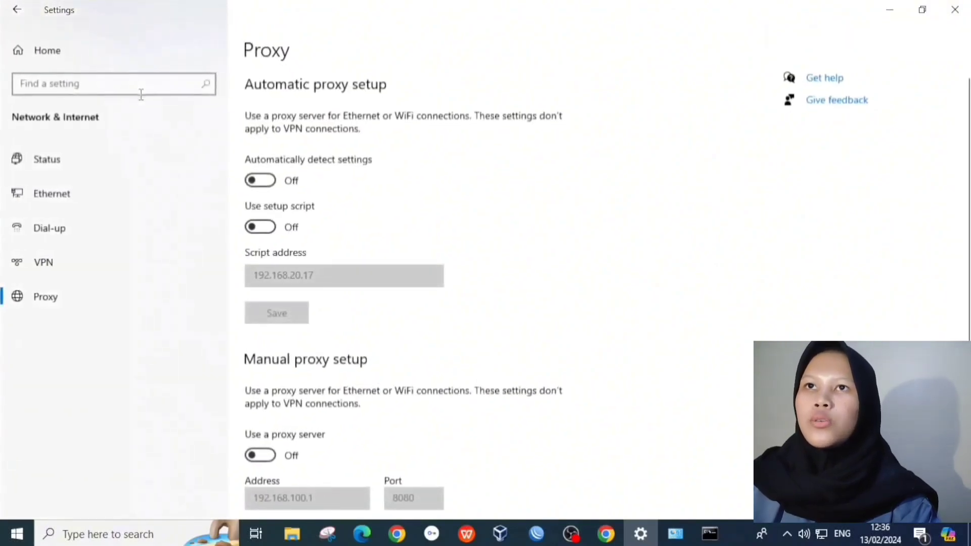
scroll(310, 299, down, 5)
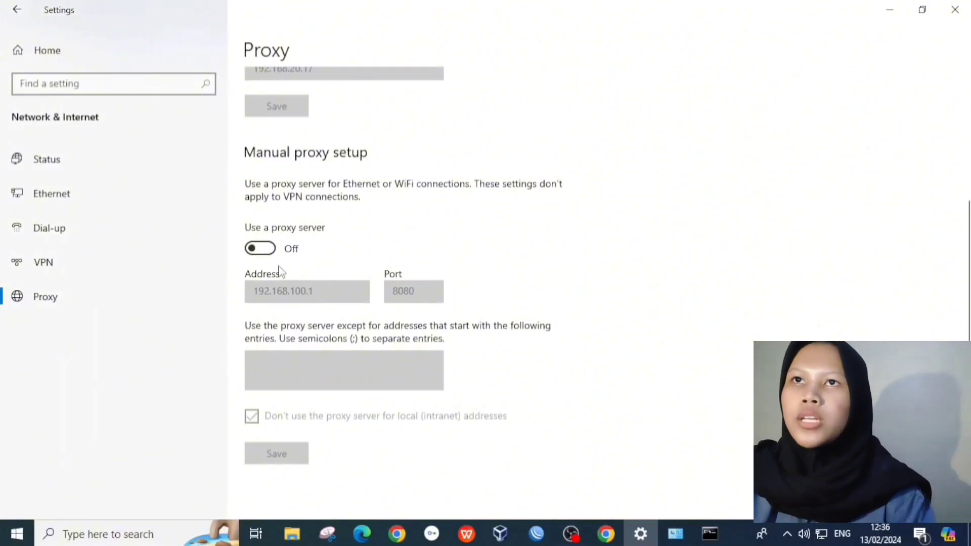
click(262, 249)
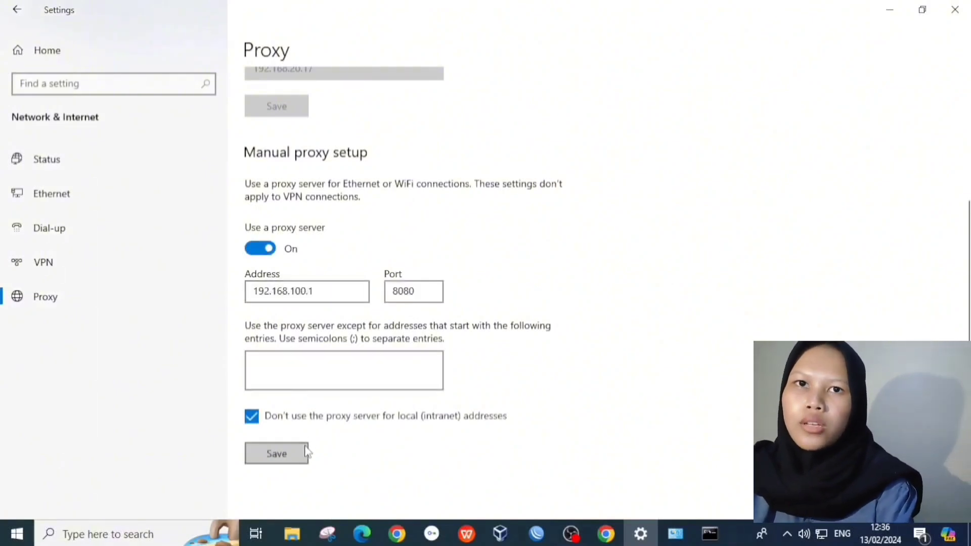
click(307, 452)
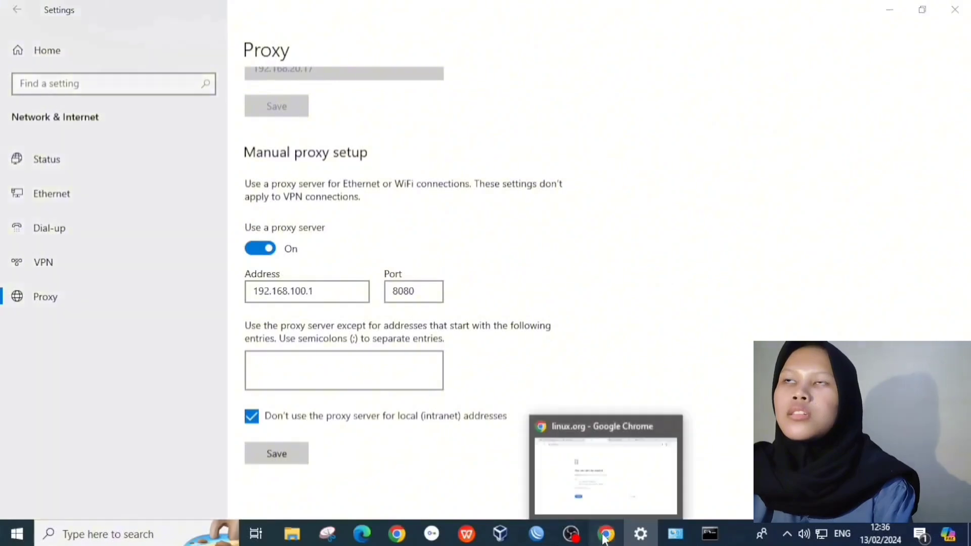
click(605, 540)
click(67, 44)
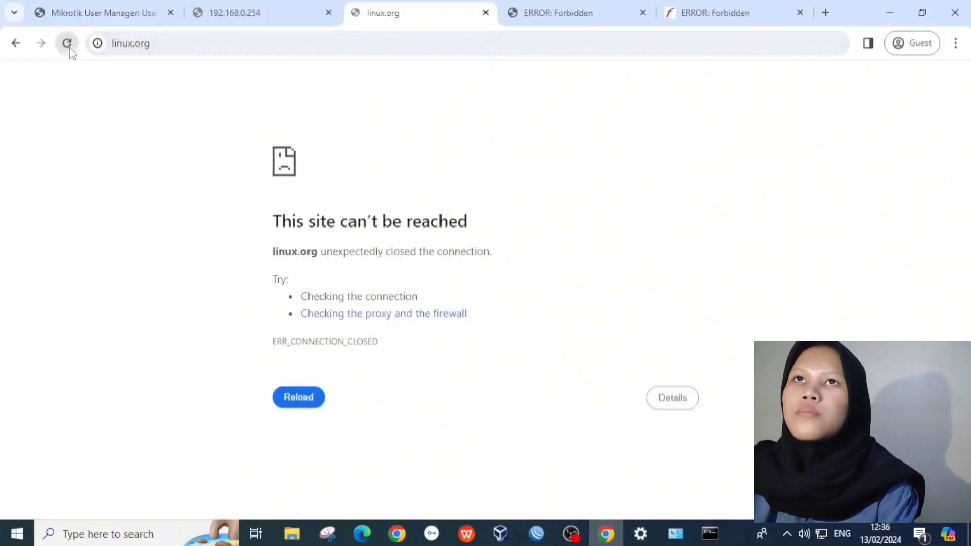
Step: Reload linux.org through the proxy and recheck the Forbidden mkv and mp3 tabs
click(67, 43)
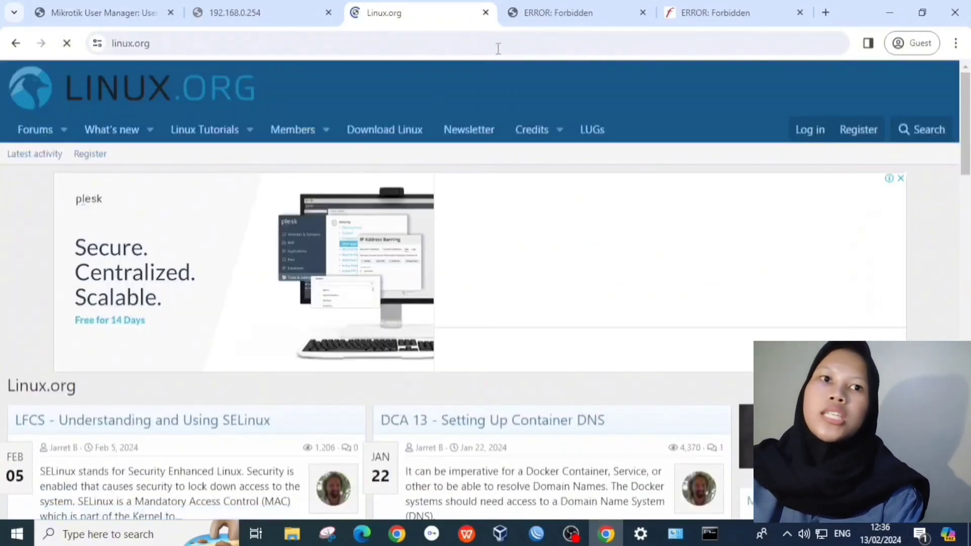
click(547, 15)
click(716, 13)
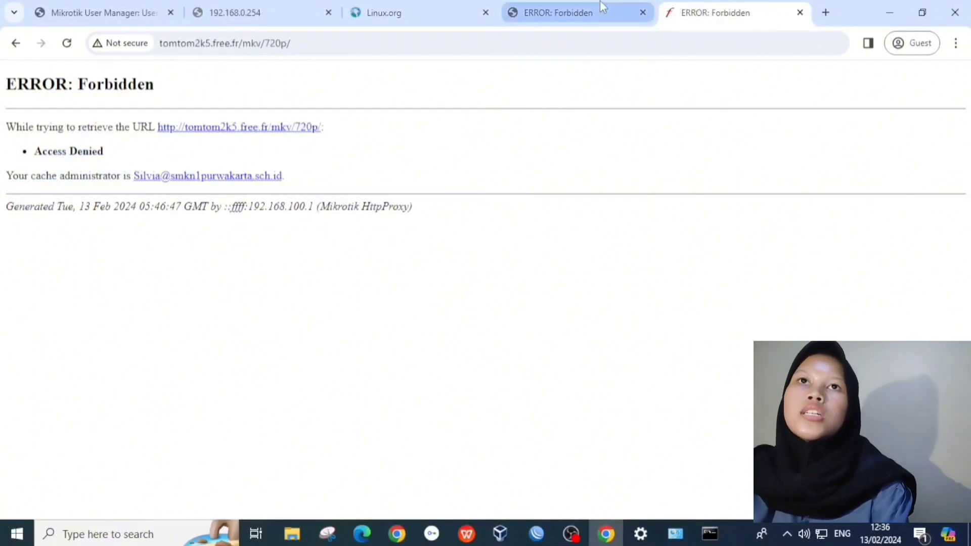
click(592, 13)
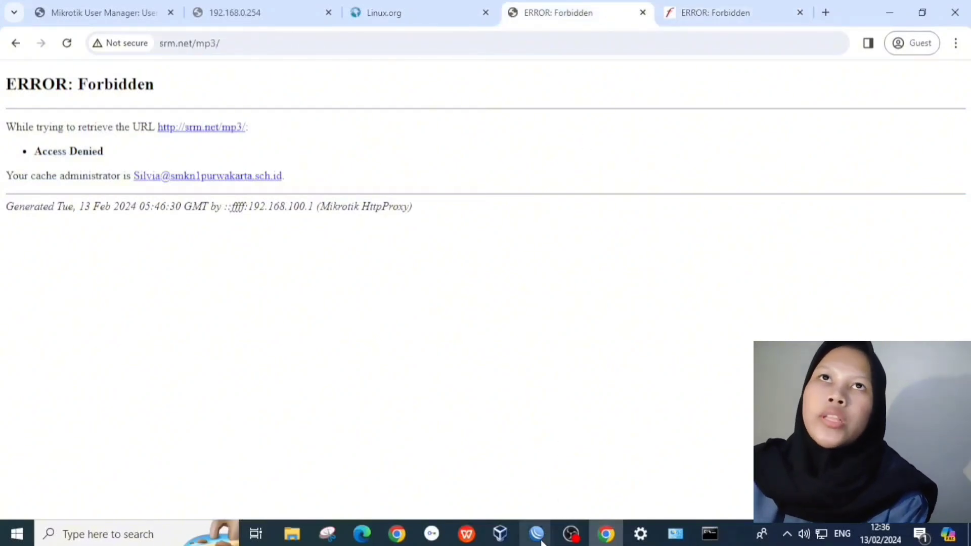
mouse_move(537, 534)
click(593, 460)
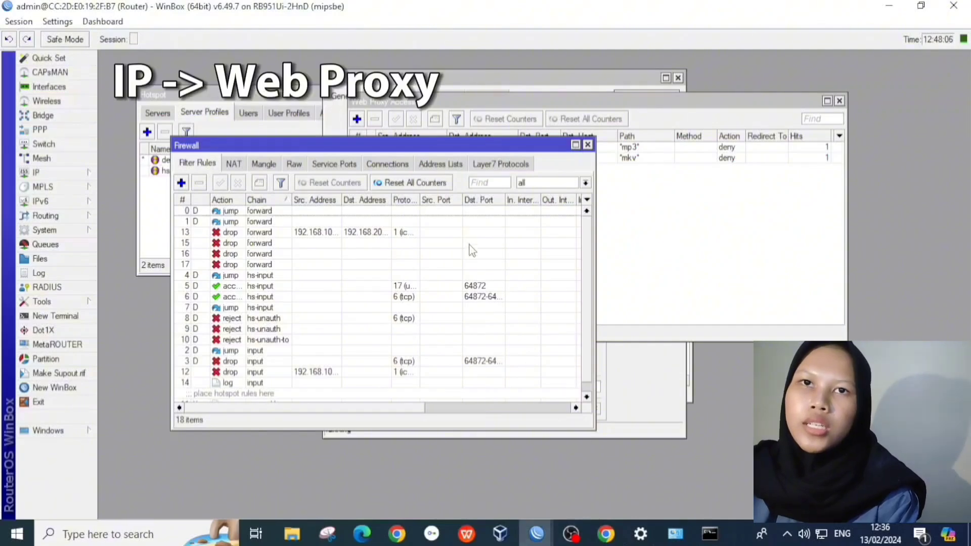
Step: In IP > Web Proxy Access, disable the *mp3* and *mkv* deny rules
click(45, 172)
click(156, 512)
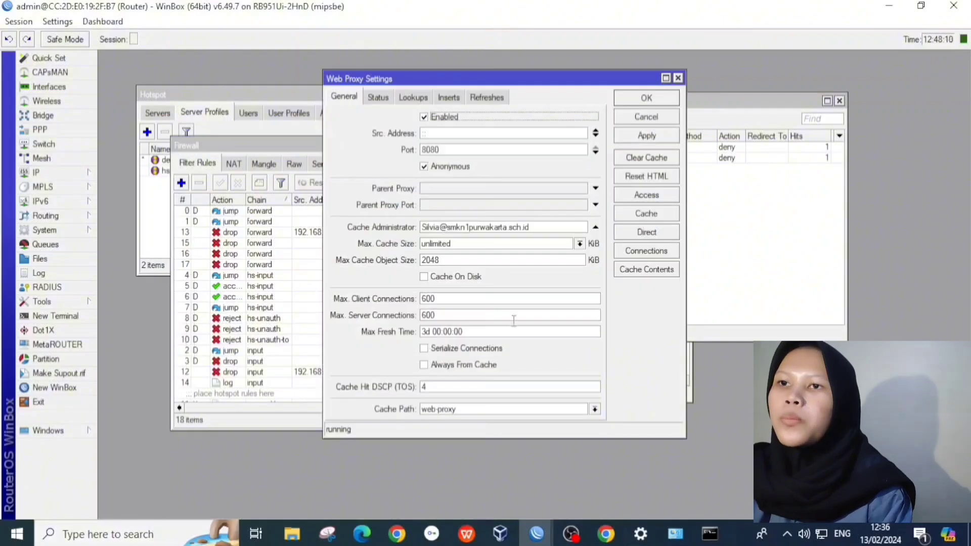
click(666, 201)
click(446, 147)
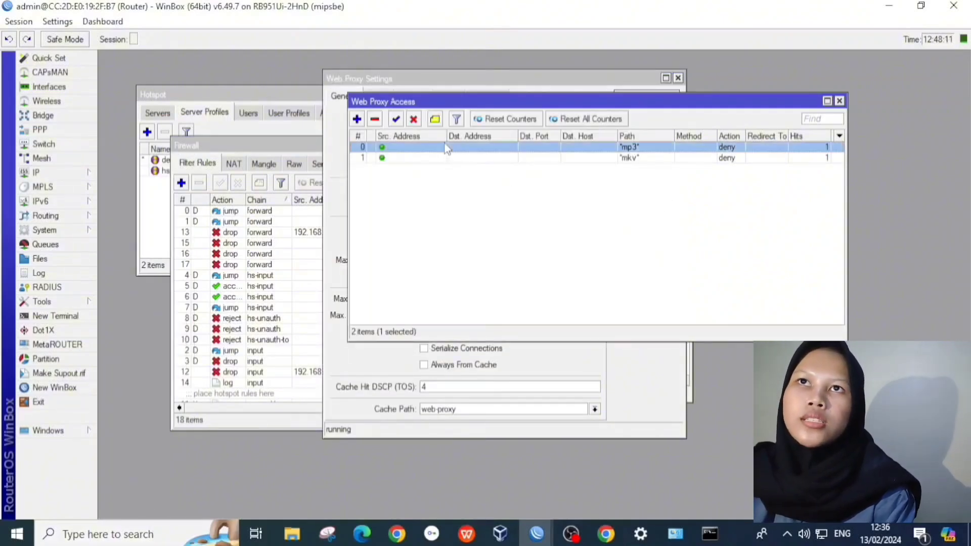
click(413, 119)
click(409, 158)
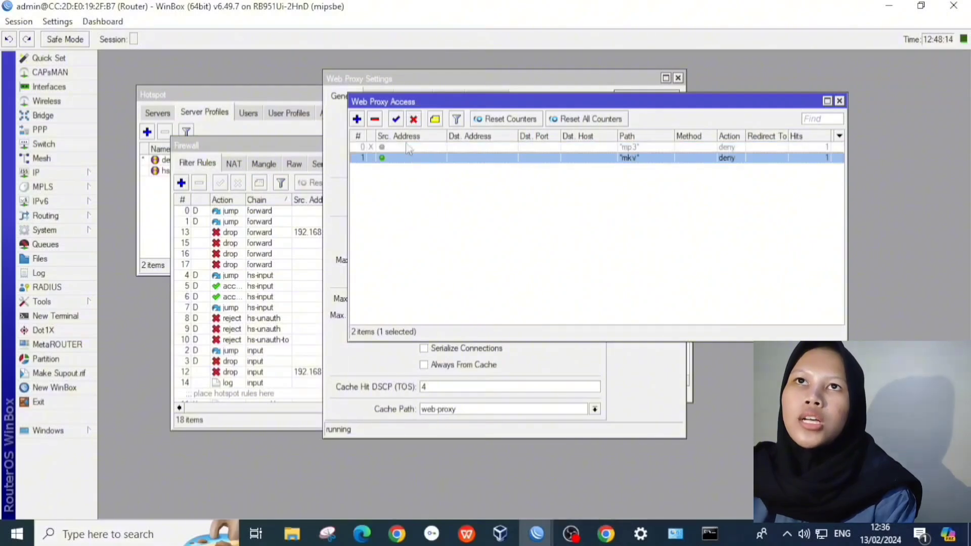
click(413, 120)
Step: Reload srm.net/mp3 in Chrome to show its Index of /mp3 listing, then go to the mkv tab
click(606, 532)
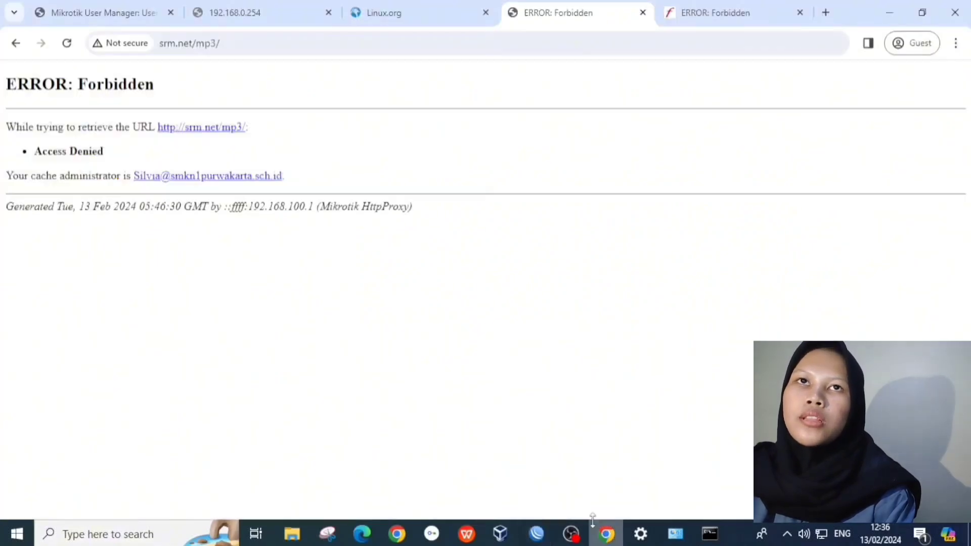
click(68, 44)
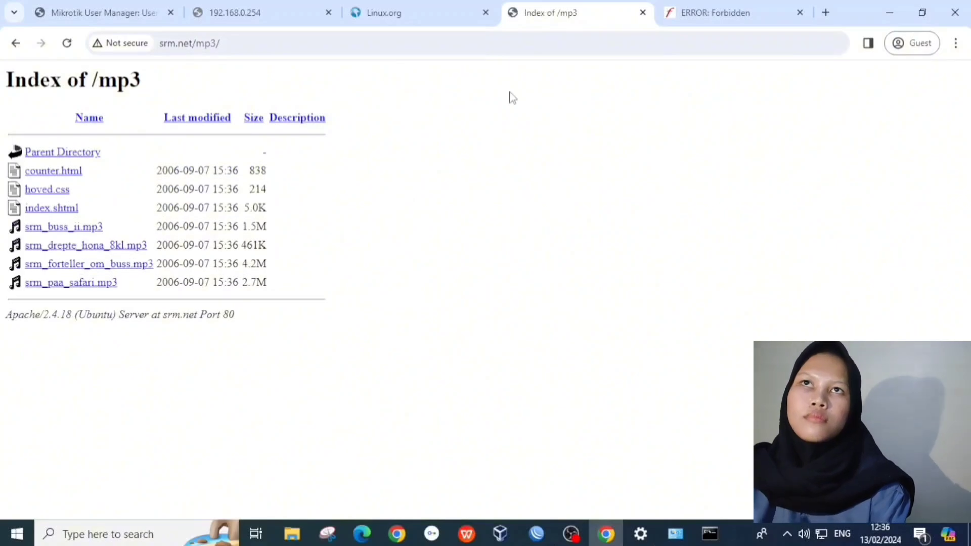
click(694, 11)
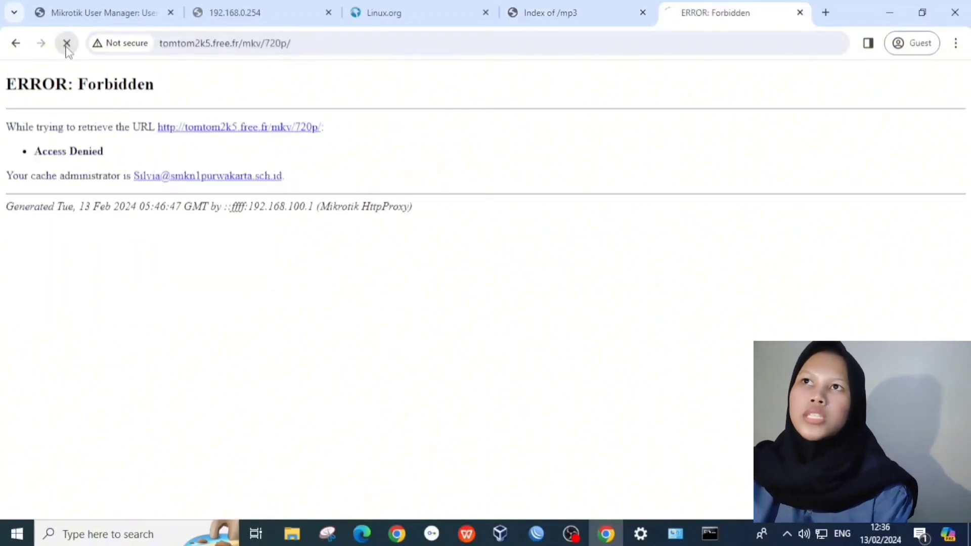